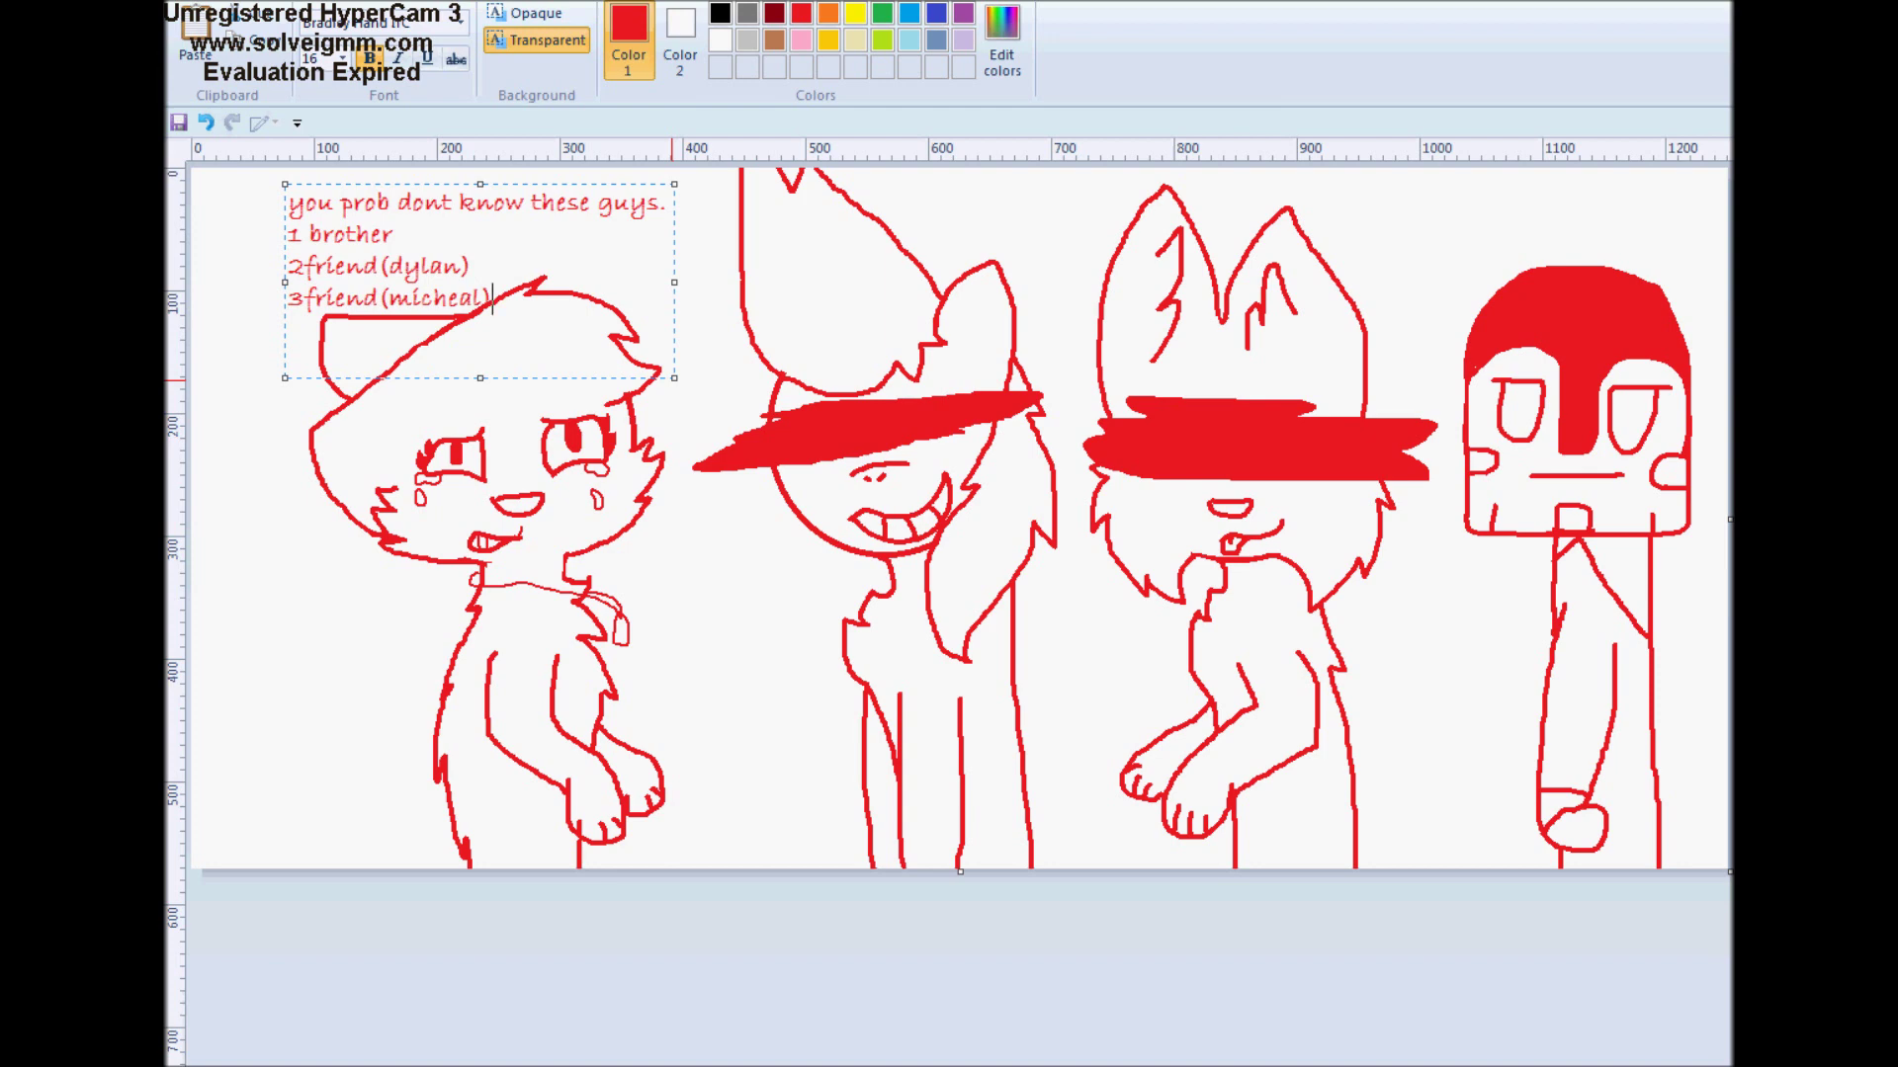
Delete all the caption text above the first character and leave the text box
key("BackSpace")
key("BackSpace")
key("BackSpace")
key("BackSpace")
key("BackSpace")
key("BackSpace")
key("BackSpace")
key("BackSpace")
key("BackSpace")
key("BackSpace")
key("BackSpace")
key("BackSpace")
key("BackSpace")
key("BackSpace")
key("BackSpace")
key("BackSpace")
key("BackSpace")
key("BackSpace")
key("BackSpace")
key("BackSpace")
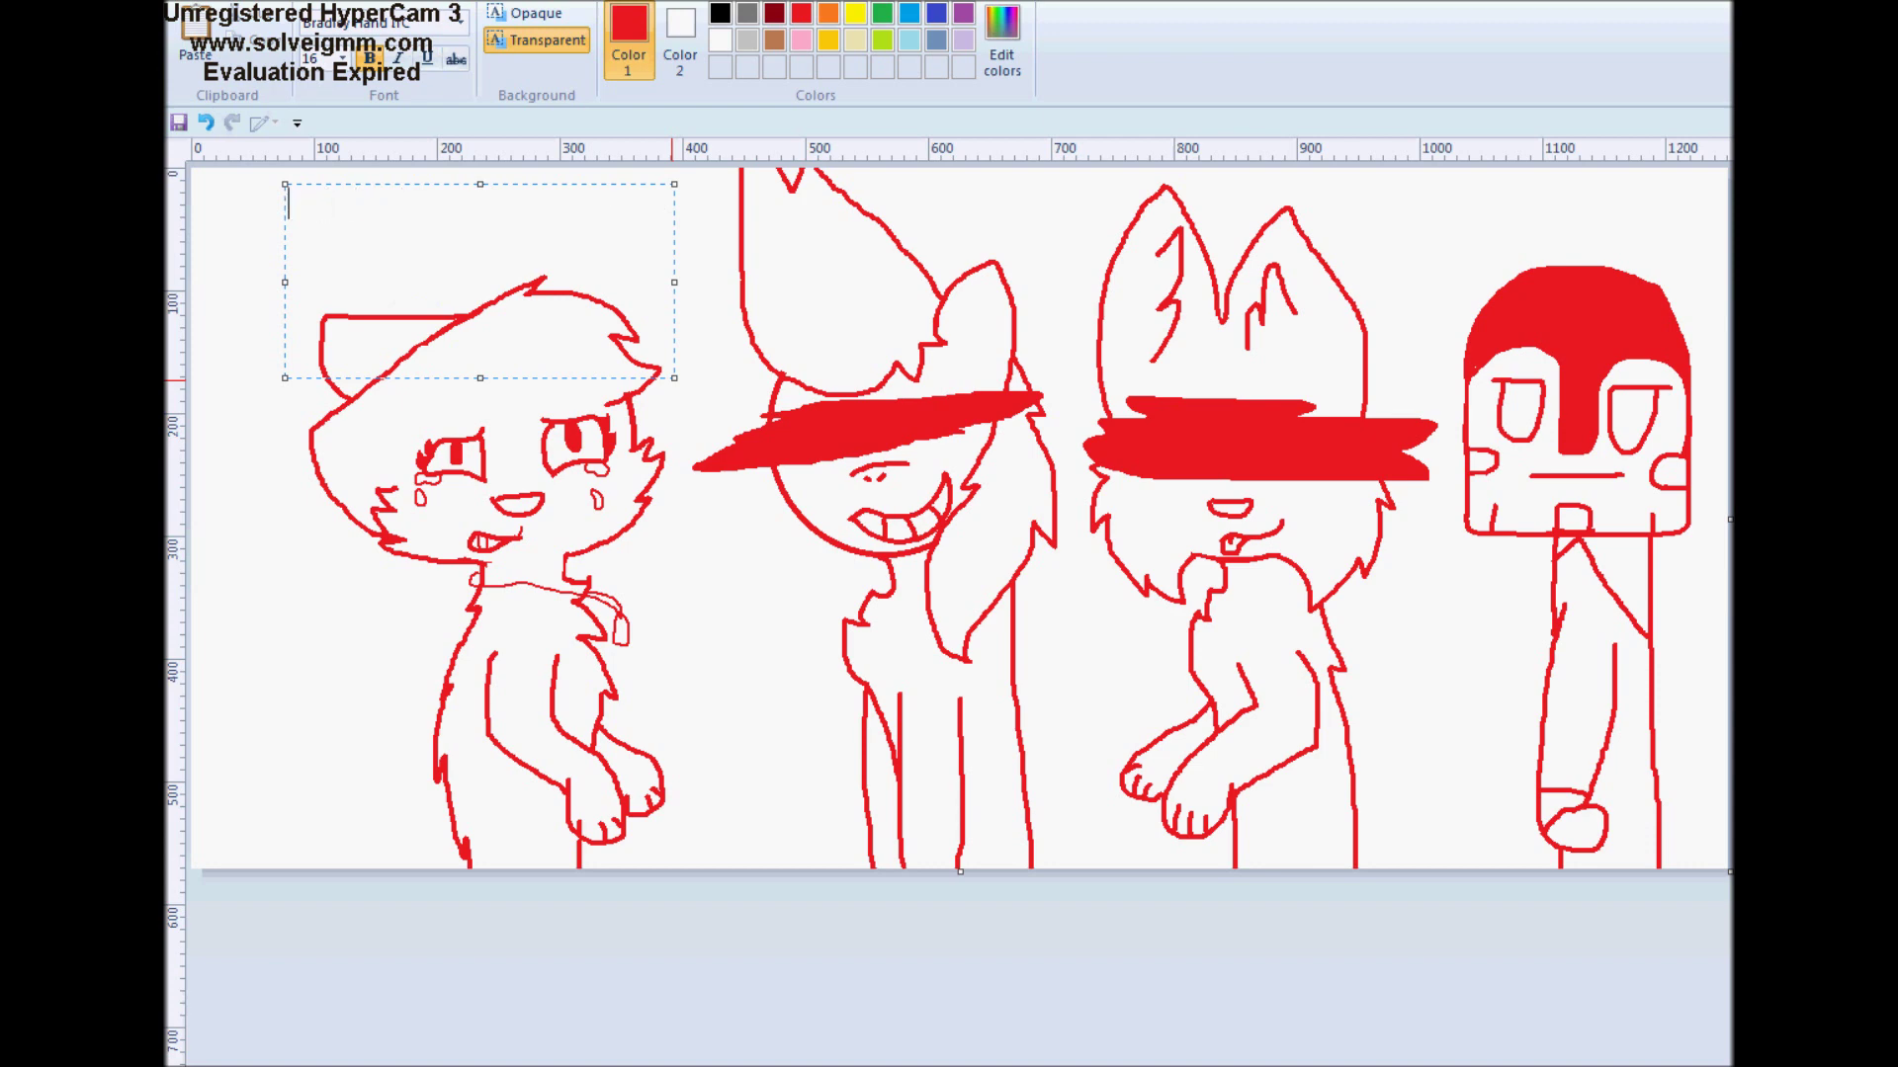
left_click(259, 231)
Recolor the red line art of all four characters to black with the Eraser, then restore white as Color 2
left_click(461, 57)
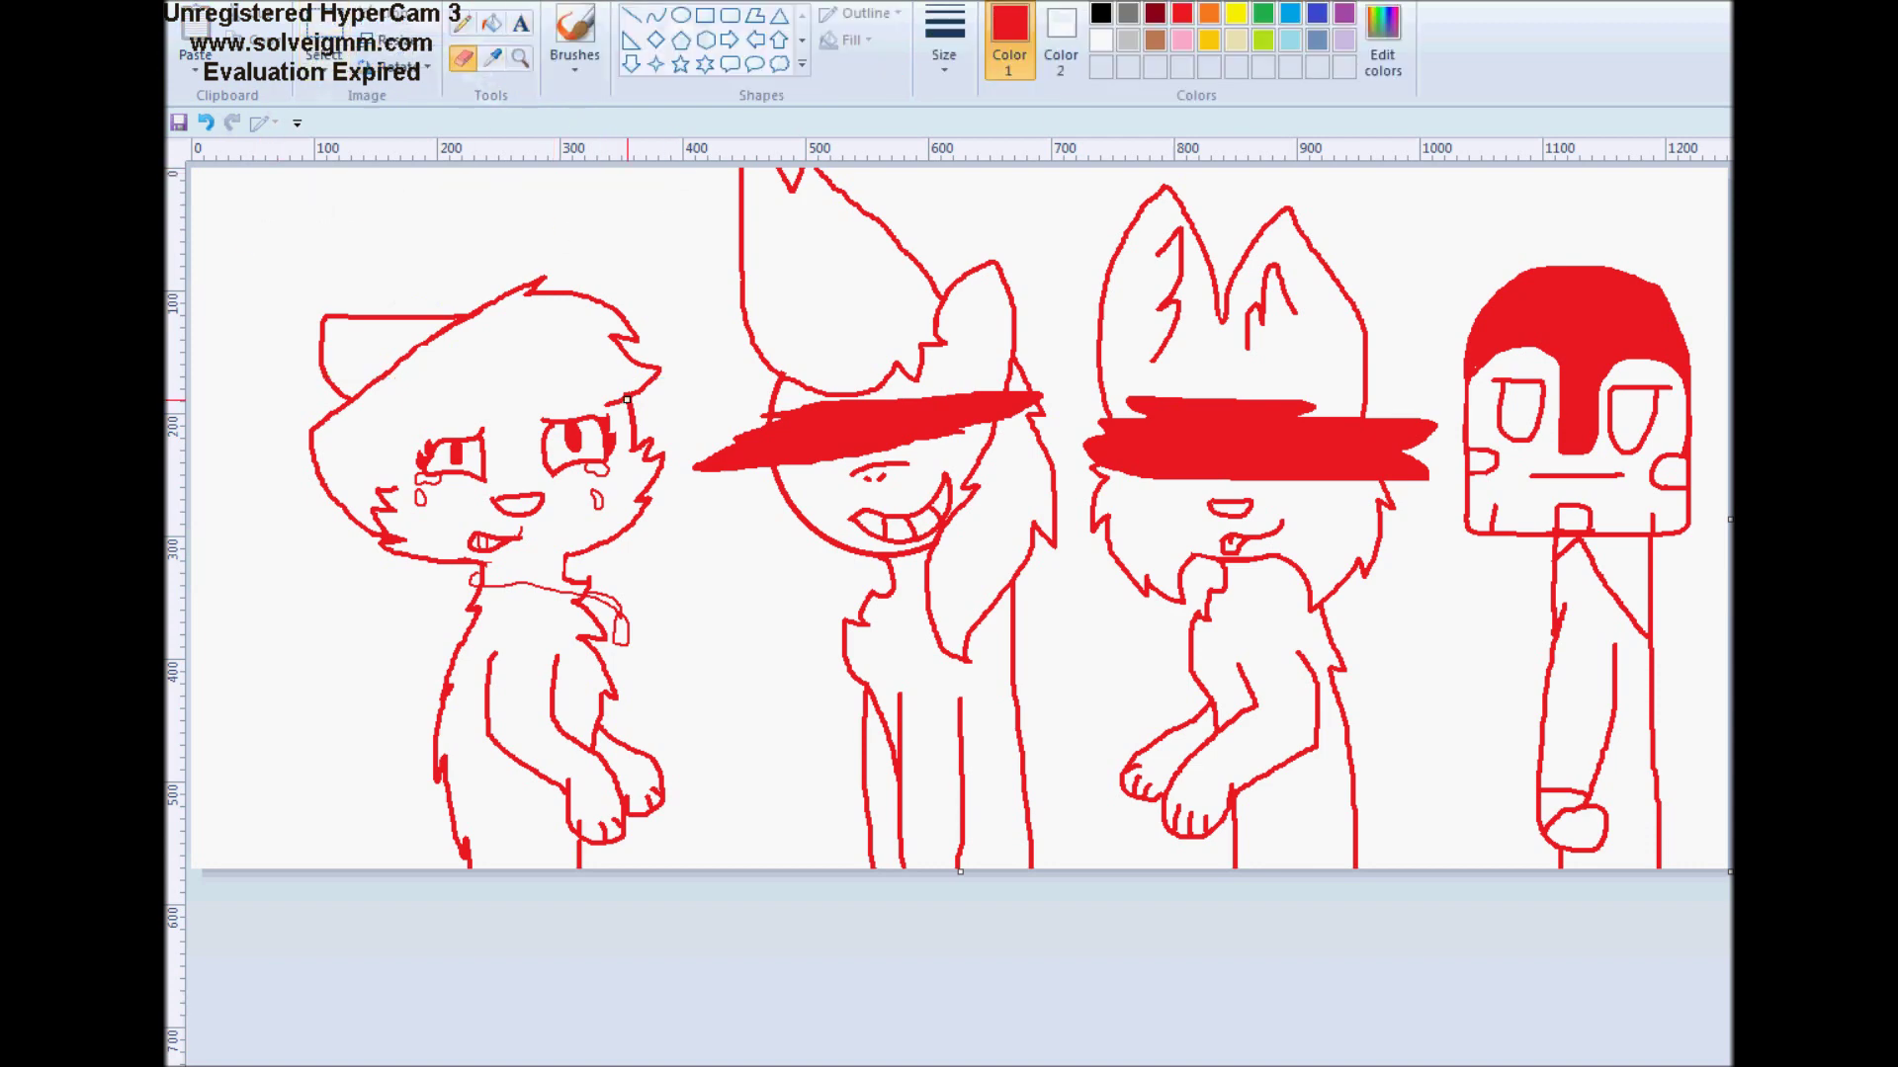
left_click(1060, 39)
left_click(1100, 13)
mouse_move(989, 287)
left_mouse_down()
mouse_move(804, 276)
mouse_move(840, 192)
left_mouse_up()
mouse_move(474, 316)
left_mouse_down()
mouse_move(271, 657)
mouse_move(381, 576)
mouse_move(411, 432)
mouse_move(555, 339)
mouse_move(669, 296)
mouse_move(580, 720)
mouse_move(606, 817)
mouse_move(464, 590)
mouse_move(580, 767)
mouse_move(1573, 836)
mouse_move(1537, 629)
mouse_move(1489, 507)
mouse_move(1641, 242)
mouse_move(1565, 739)
mouse_move(1567, 534)
mouse_move(1509, 471)
mouse_move(794, 391)
mouse_move(1146, 579)
mouse_move(931, 761)
mouse_move(1310, 697)
mouse_move(923, 403)
mouse_move(697, 415)
mouse_move(1014, 621)
left_mouse_up()
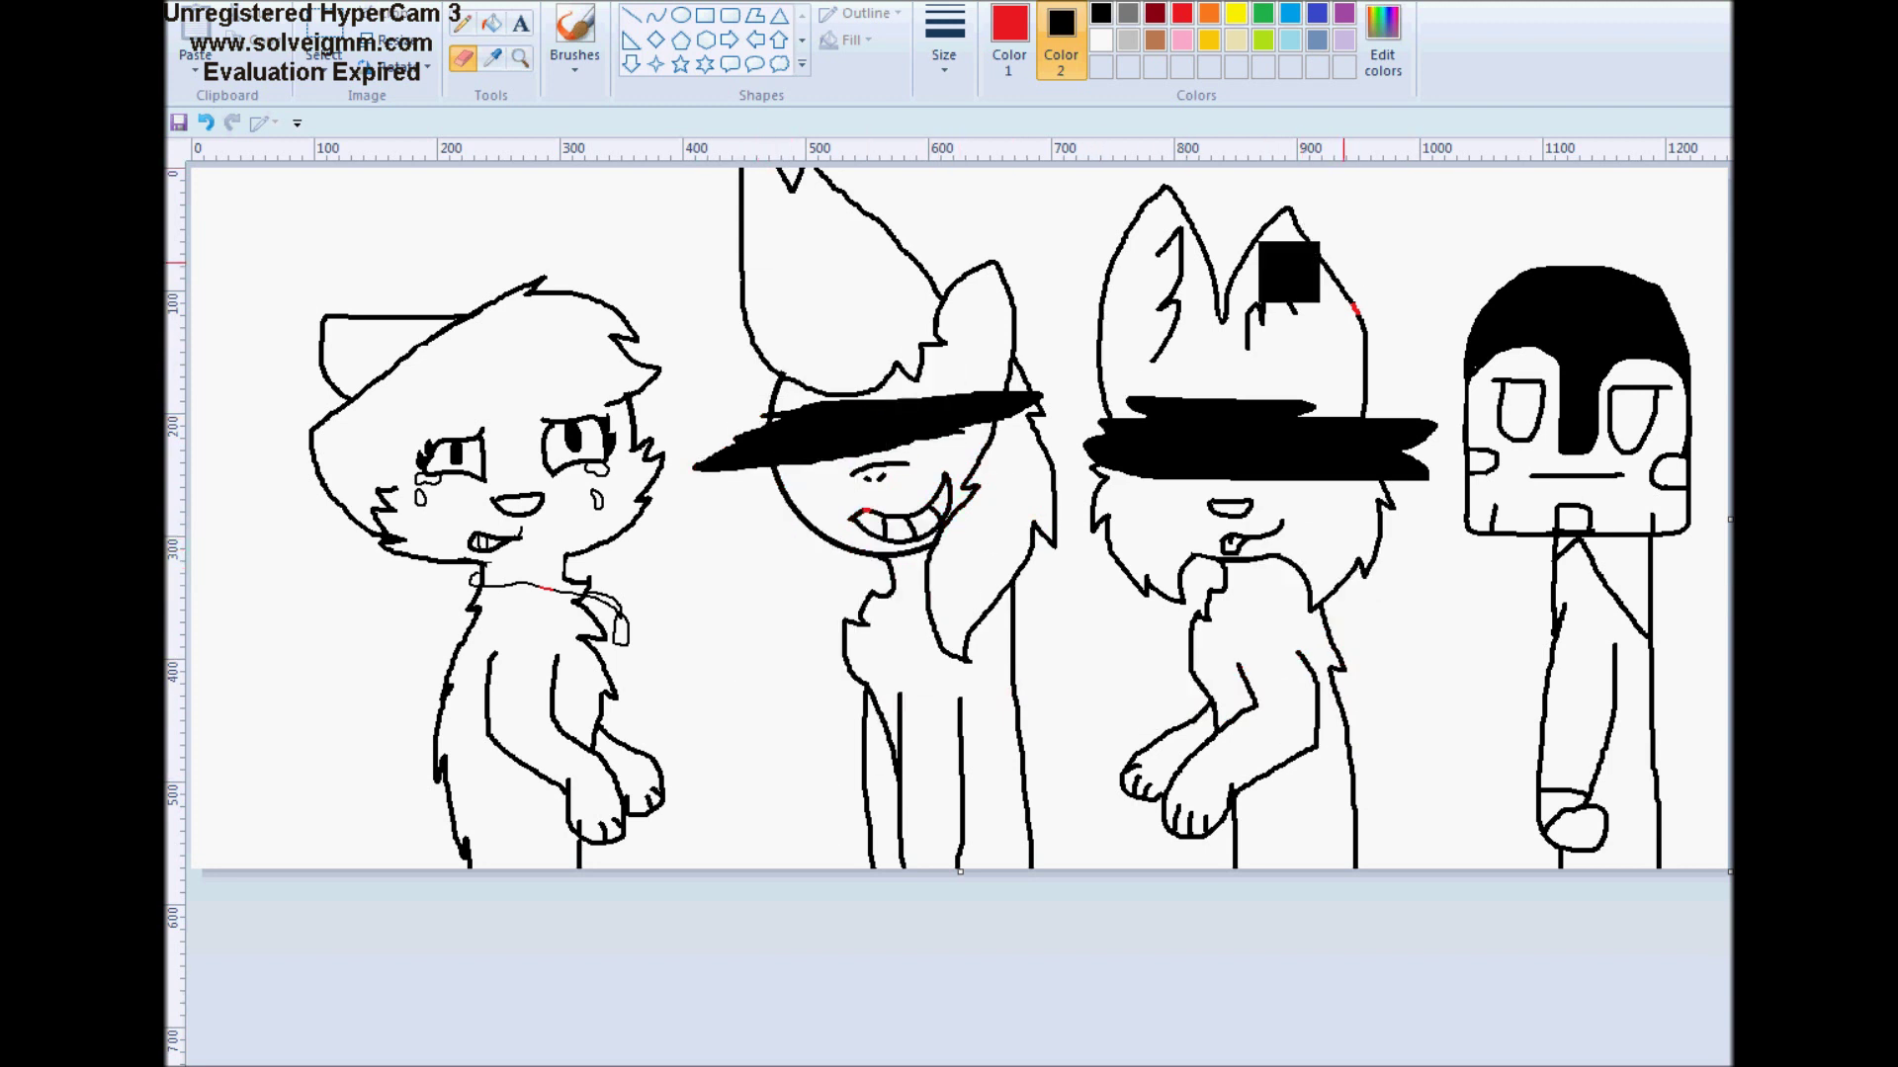
left_click(1100, 39)
left_click(1009, 40)
Switch to the Rain character reference sheet and copy a rectangular selection of its color swatches
left_click(405, 979)
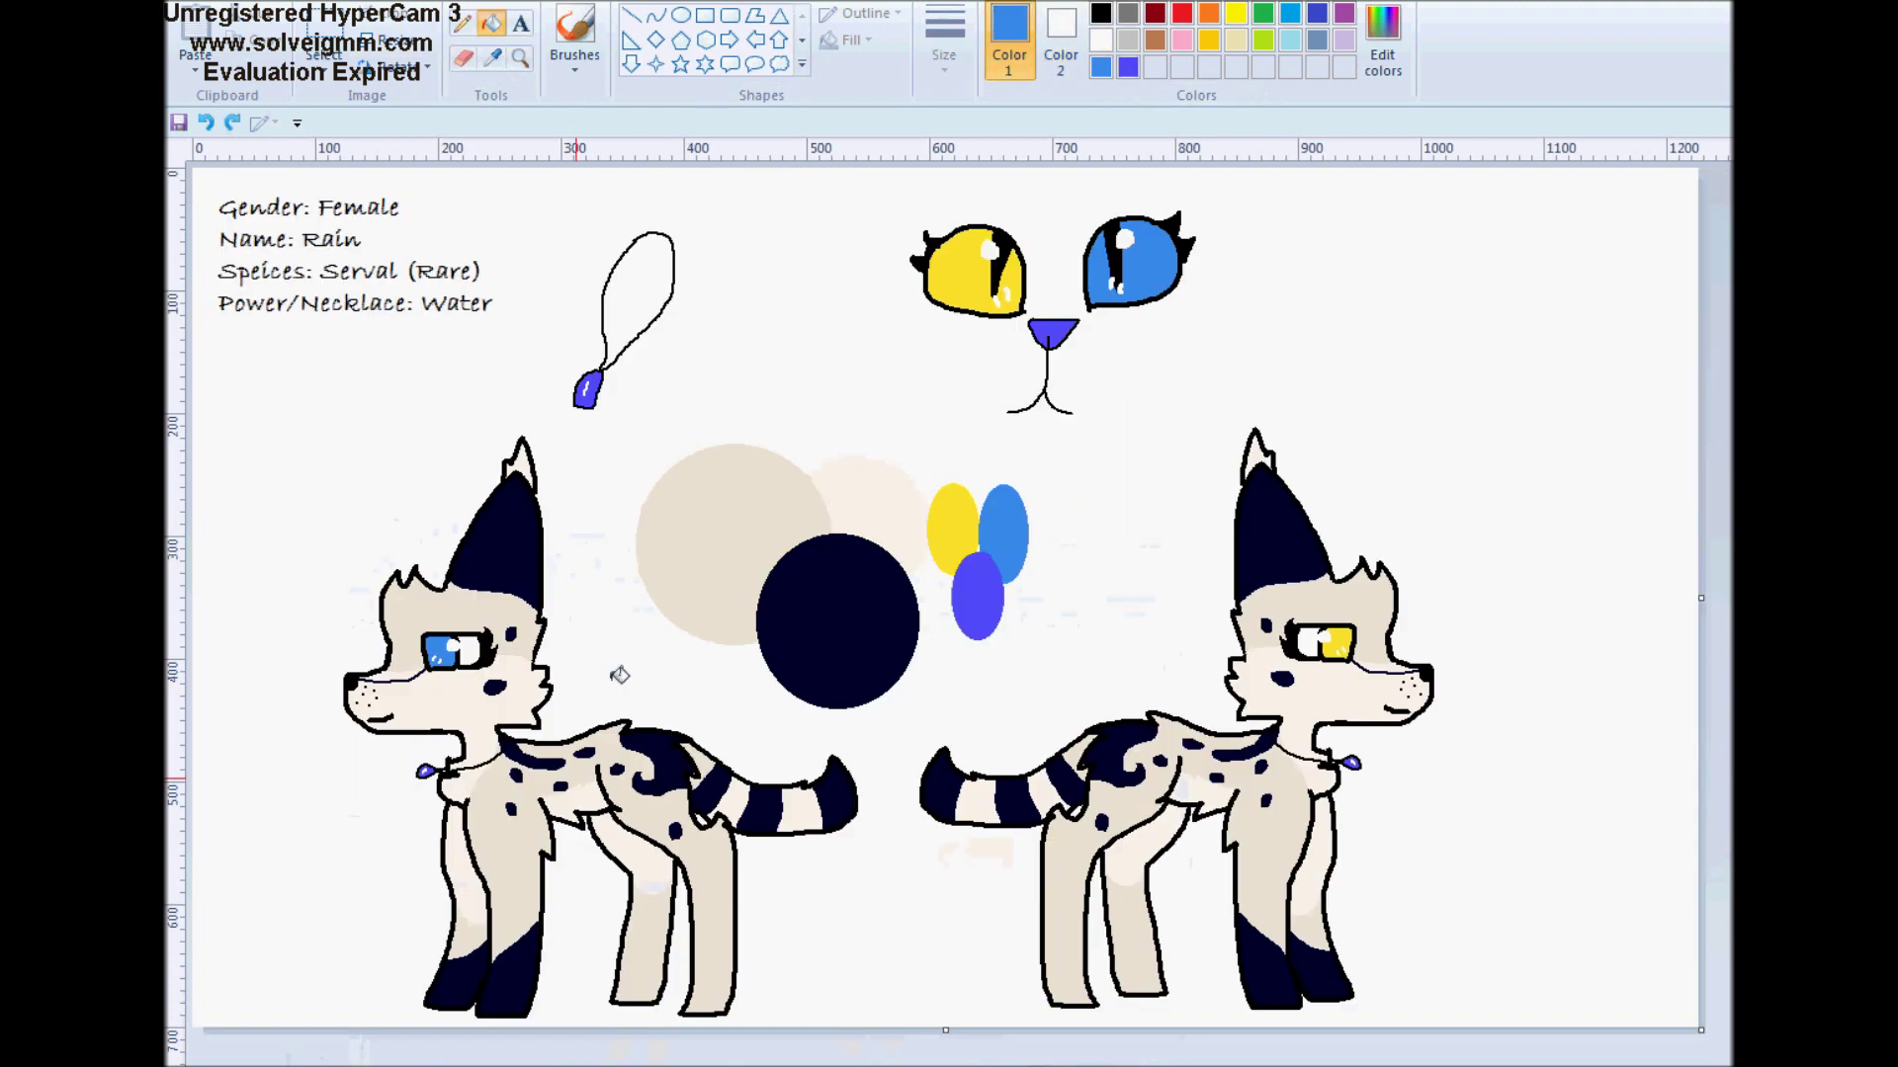
left_click(323, 71)
left_click(366, 127)
left_click_drag(643, 493, 1046, 615)
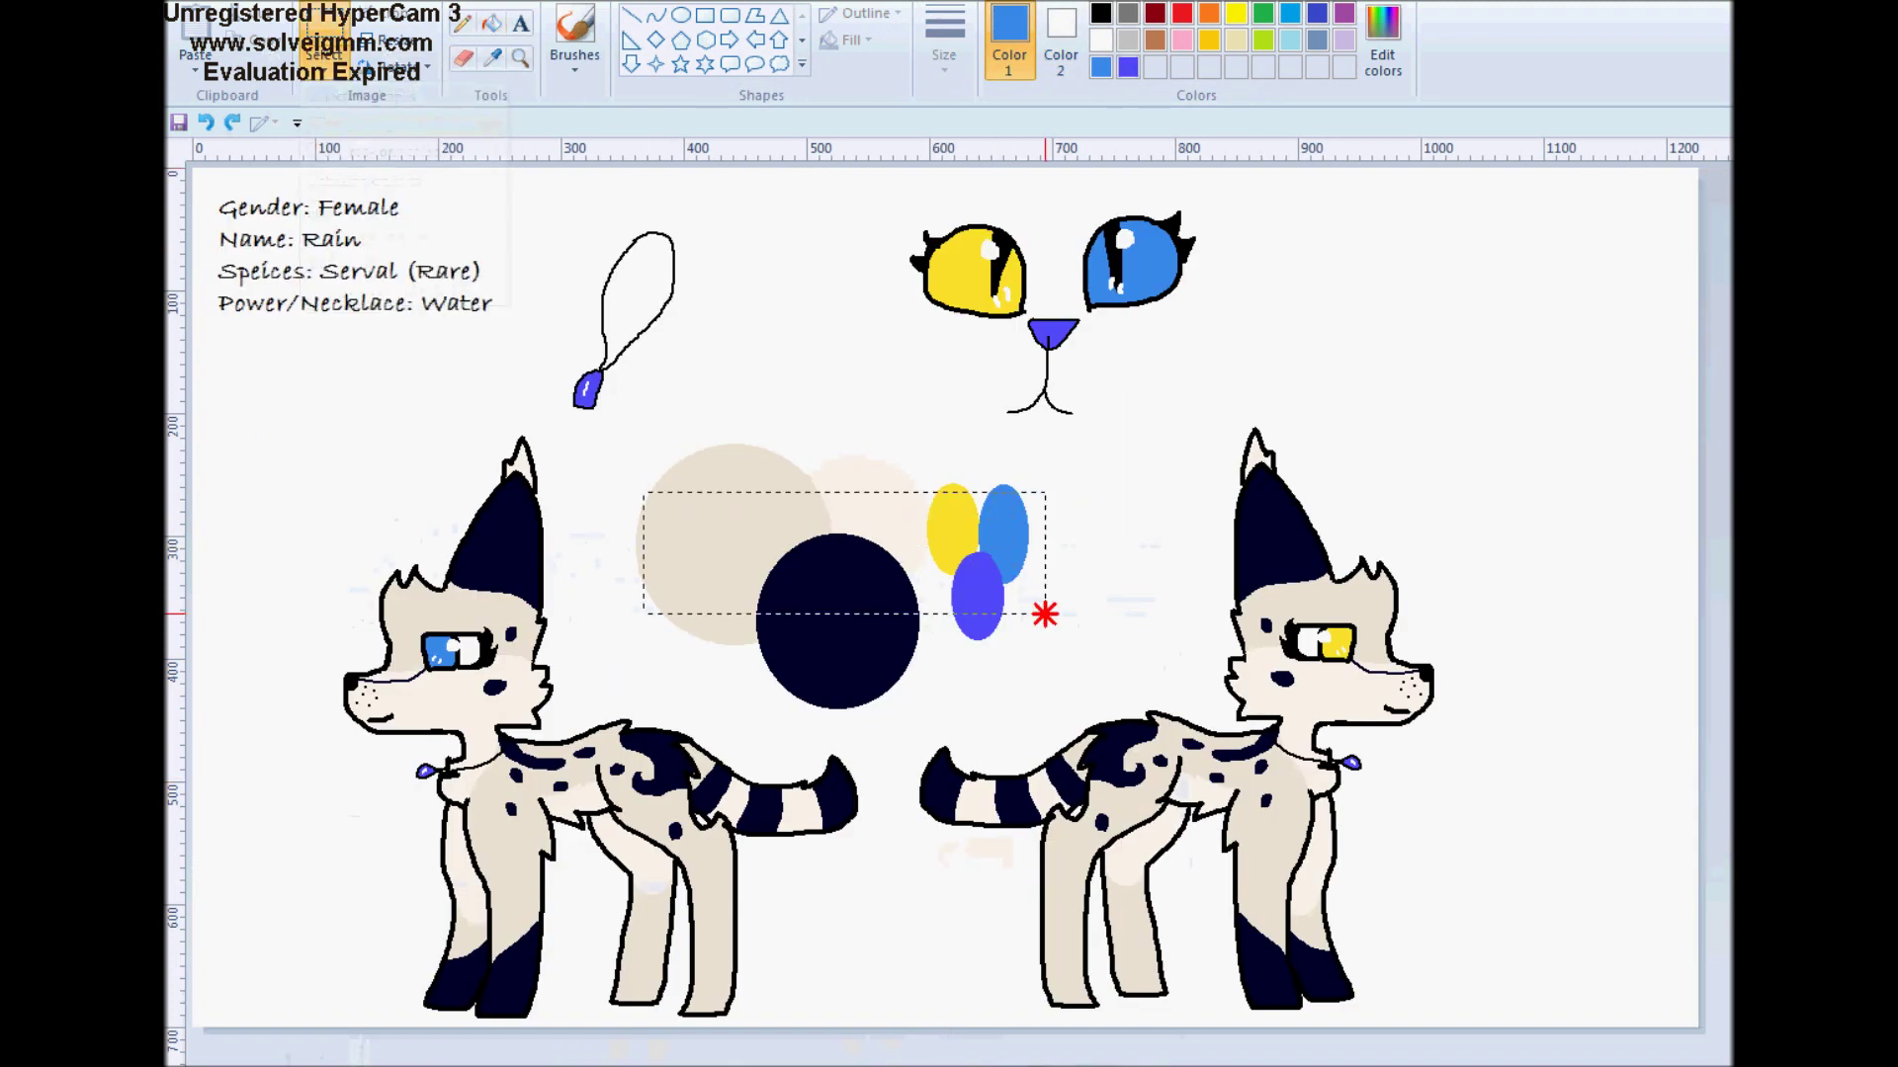
right_click(893, 562)
left_click(944, 605)
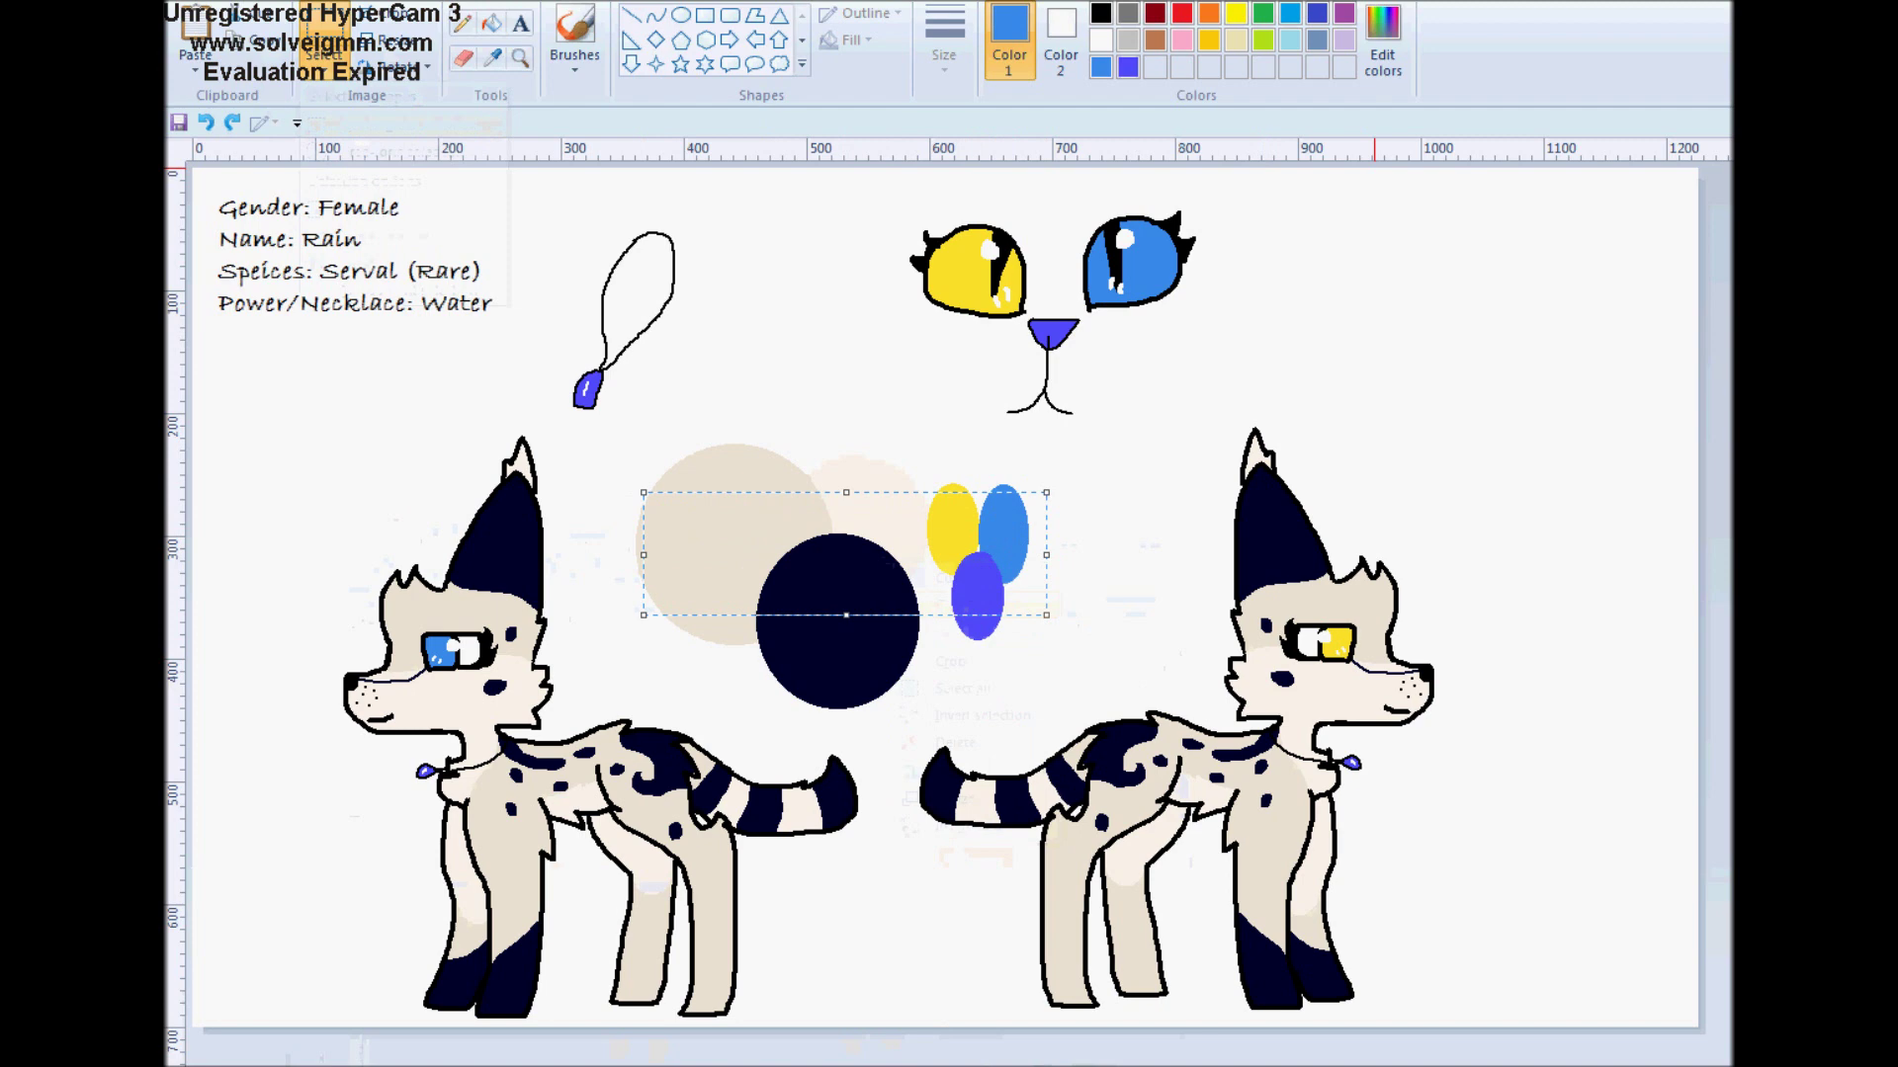
Return to the group drawing and paste the color swatches above the first character's head
key("alt+Tab")
left_click(323, 71)
left_click(366, 126)
right_click(359, 273)
mouse_move(272, 212)
left_mouse_down()
mouse_move(419, 265)
mouse_move(359, 211)
mouse_move(403, 230)
left_mouse_up()
left_click(383, 333)
Sample the beige swatch and fill the first character's head, ear, body and paws with it
left_click(496, 60)
left_click(423, 180)
left_click(491, 23)
left_click(506, 317)
left_click(409, 336)
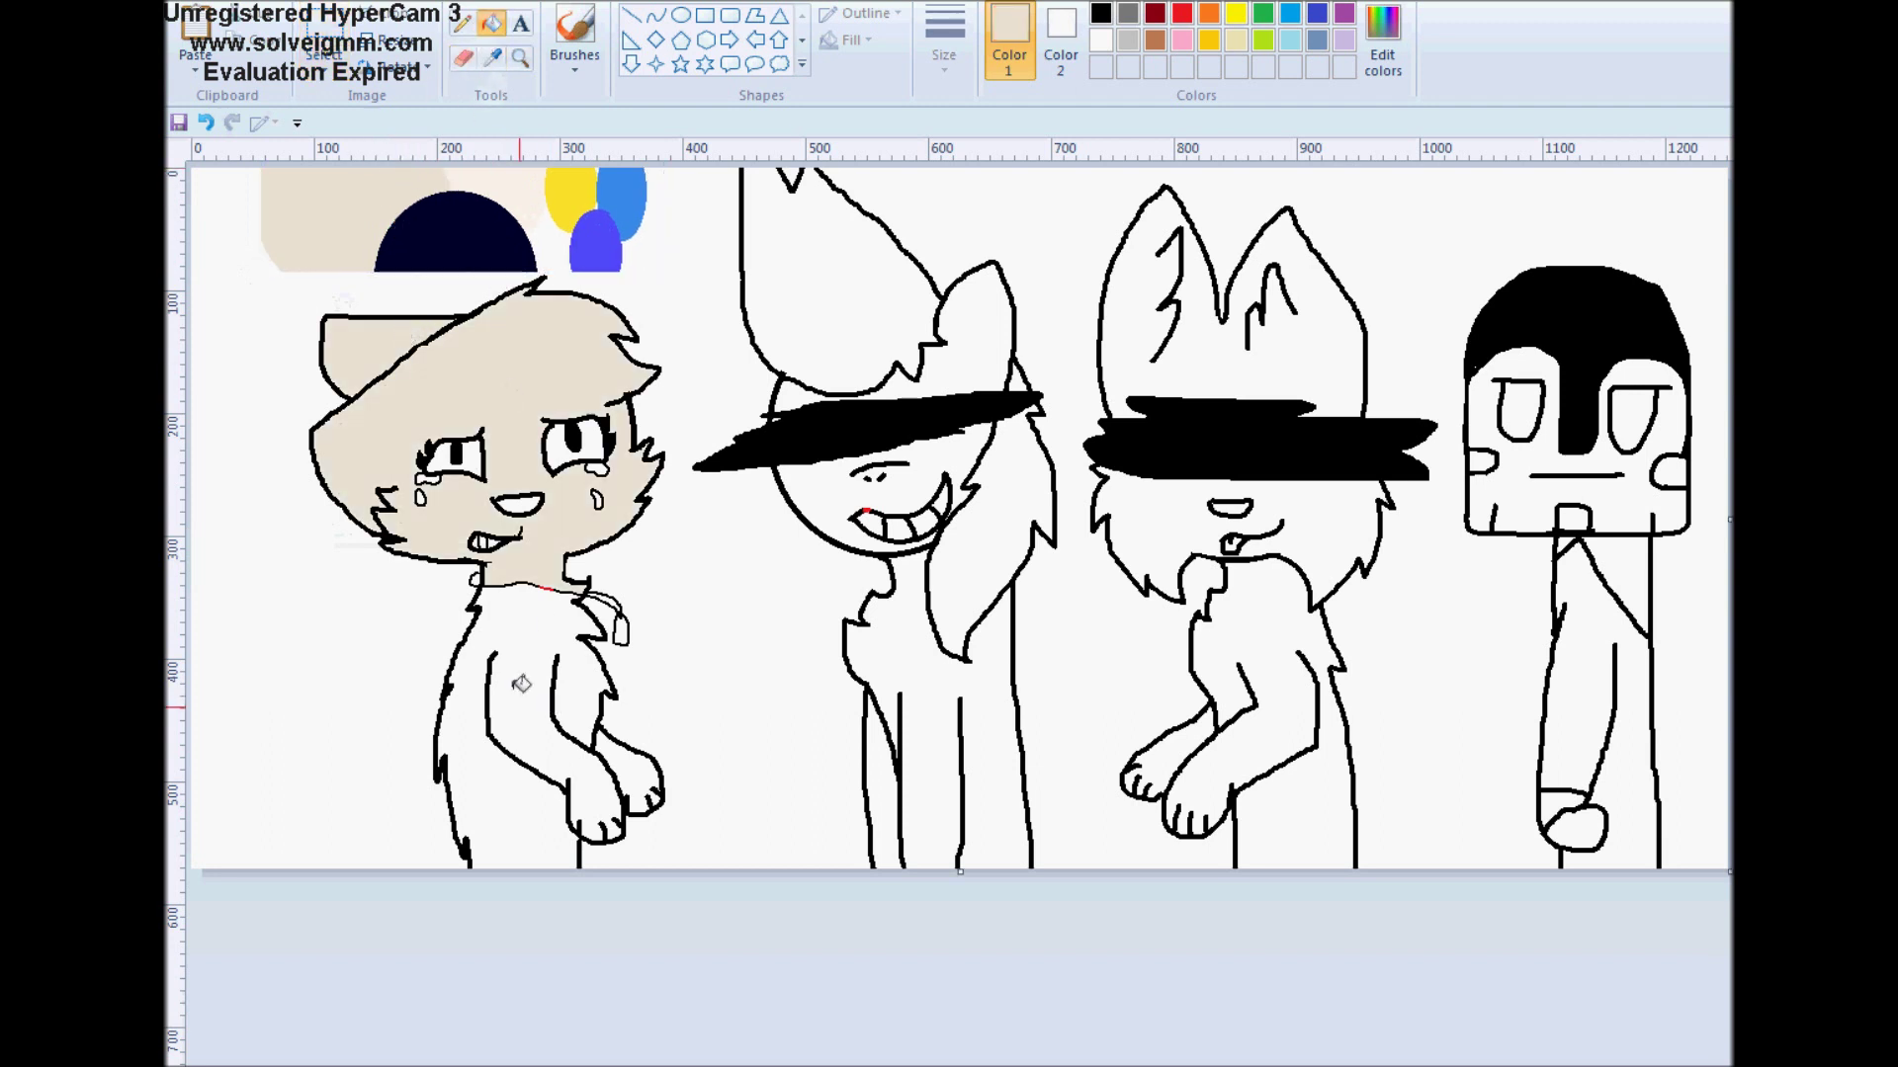
left_click(521, 684)
left_click(633, 781)
Recolor the leftover red bit of the first character's necklace cord to black, then restore white as Color 2
left_click(1182, 13)
left_click(1061, 39)
left_click(1100, 13)
left_click(463, 57)
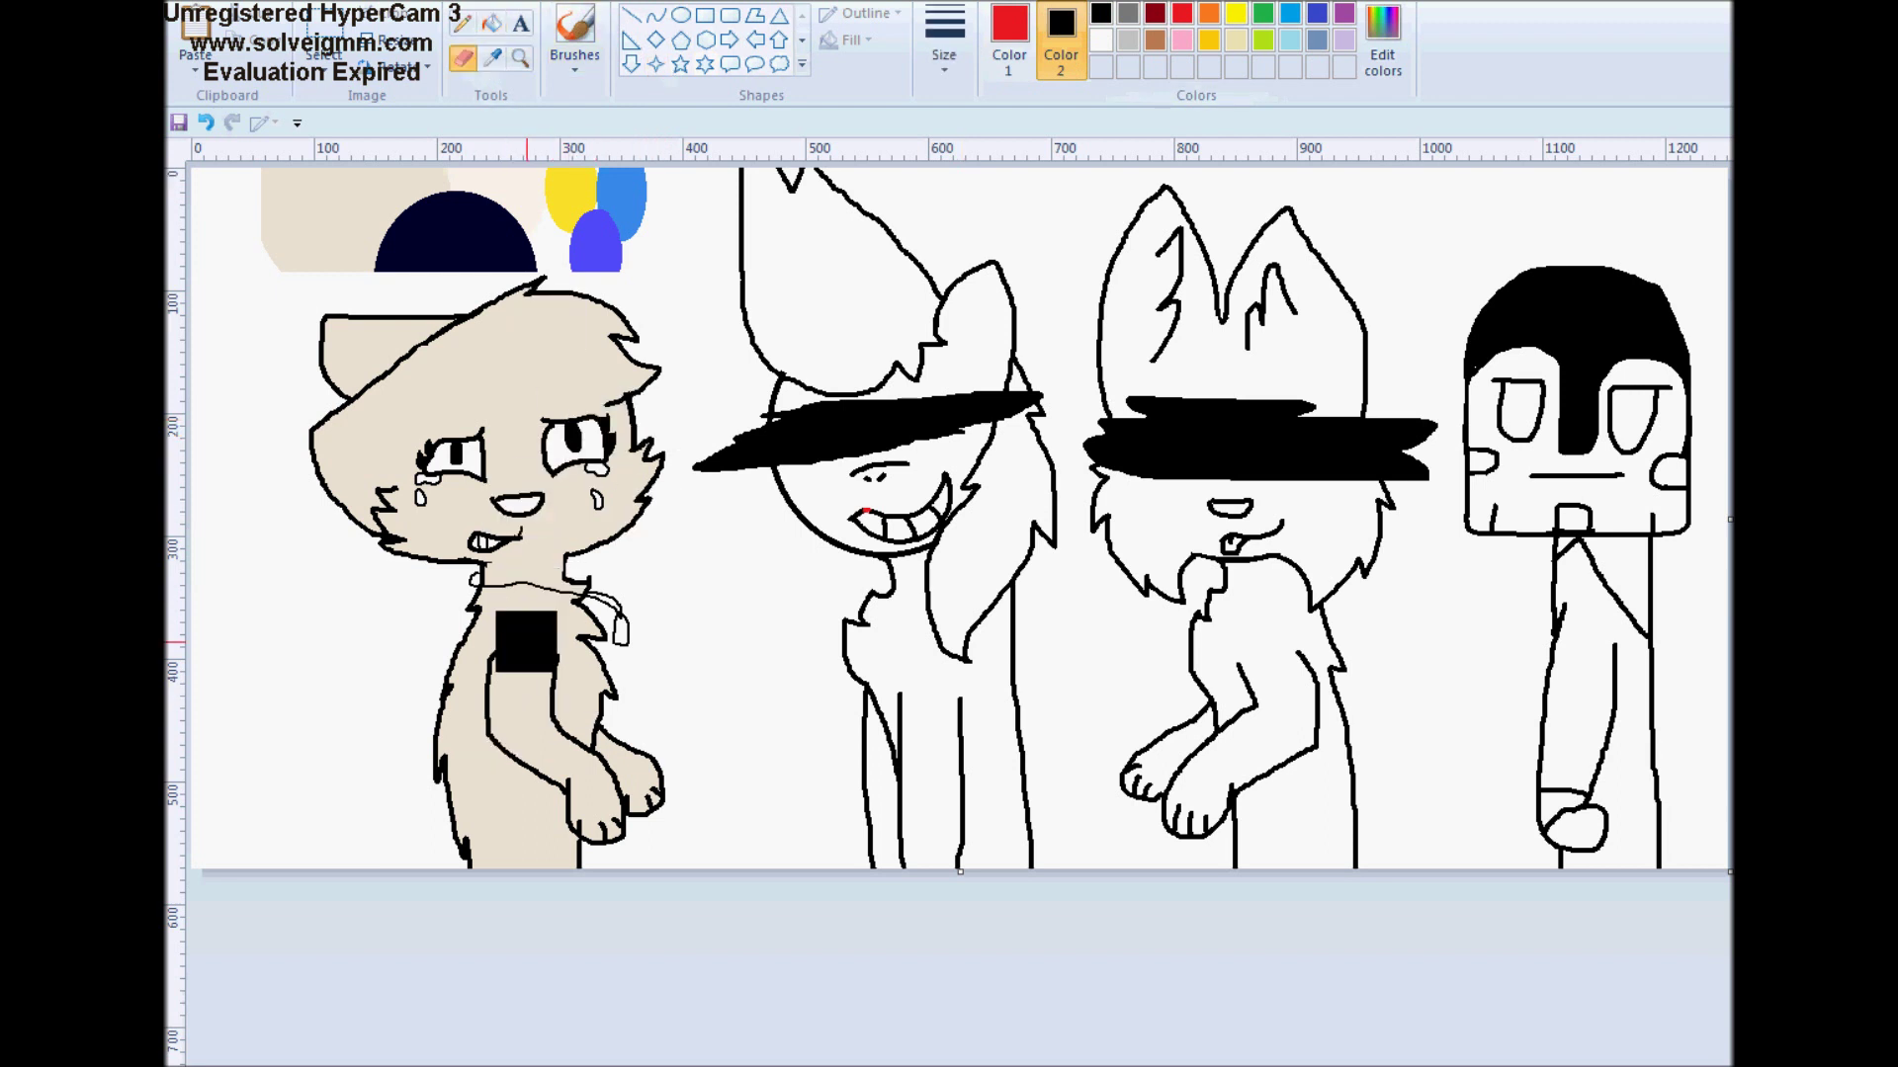
left_click(1100, 40)
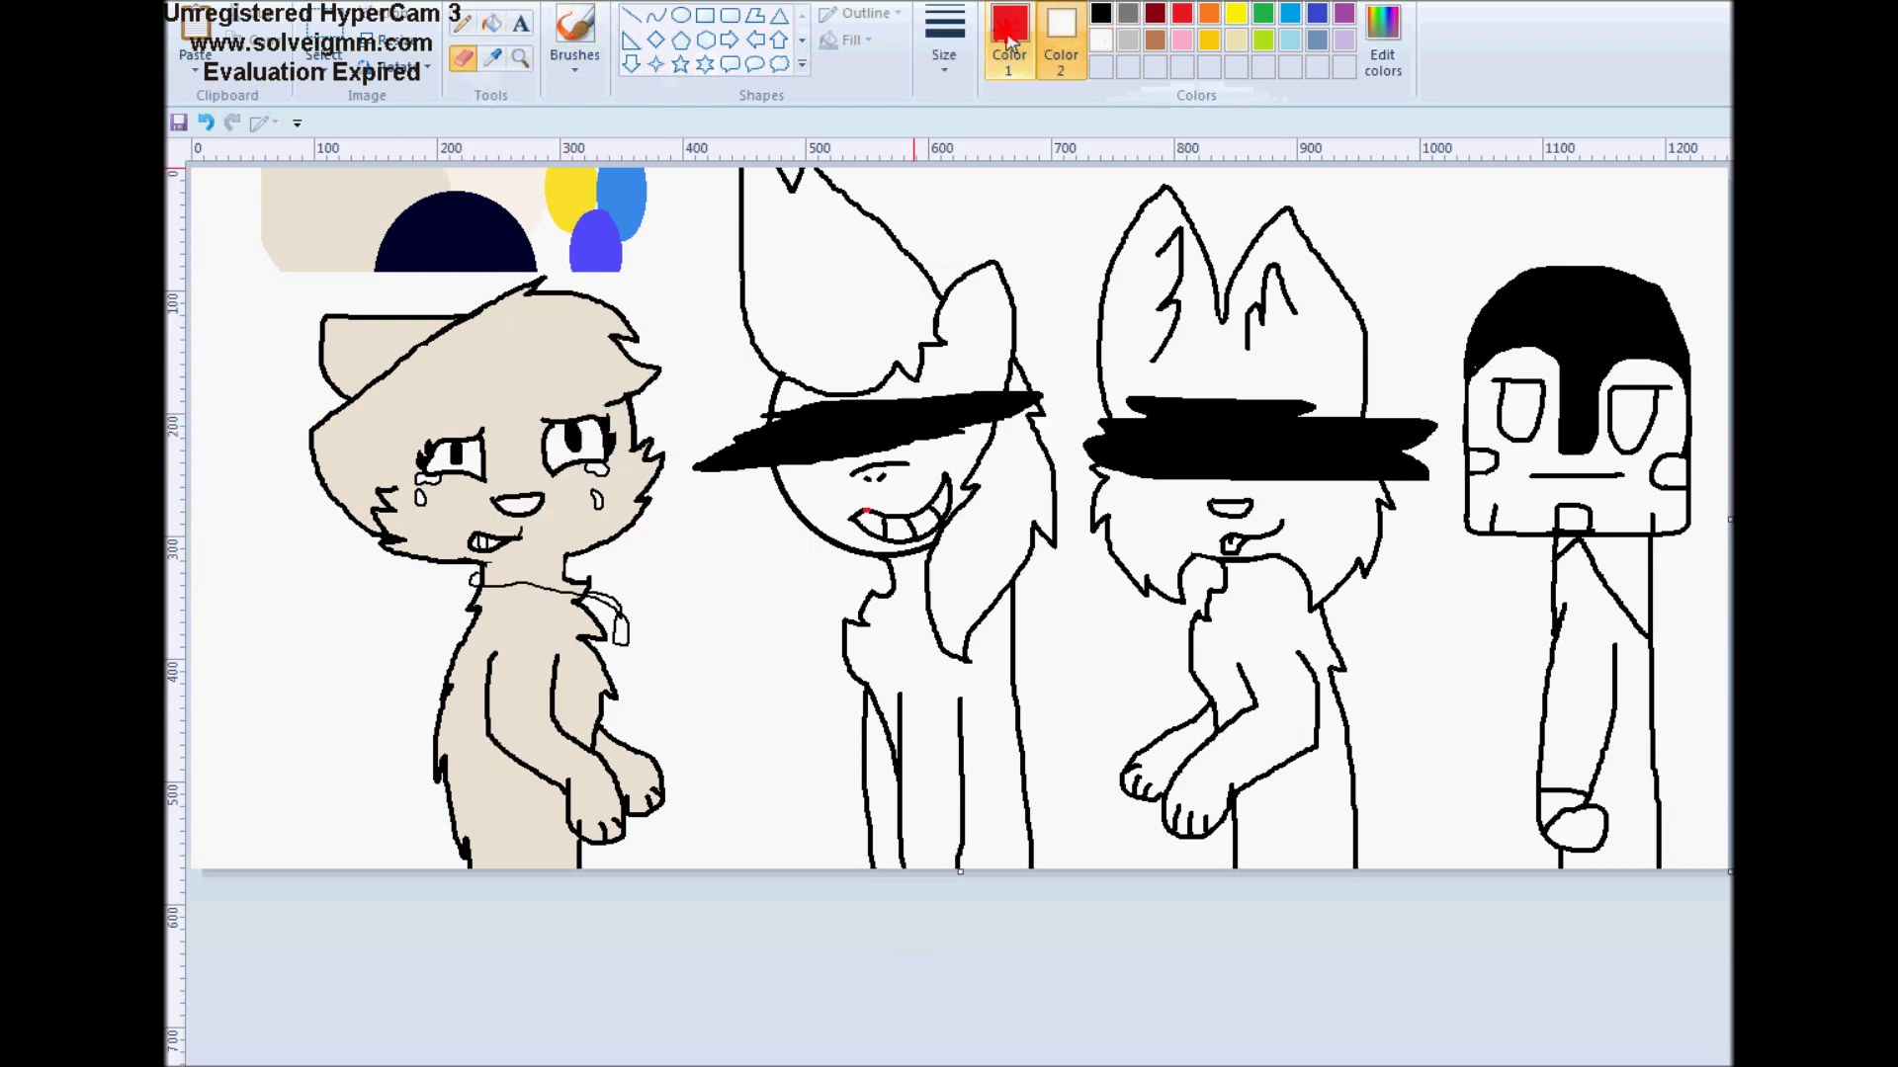
left_click(1008, 39)
Sample the violet-blue swatch and fill the first character's nose and necklace pendant with it
left_click(491, 57)
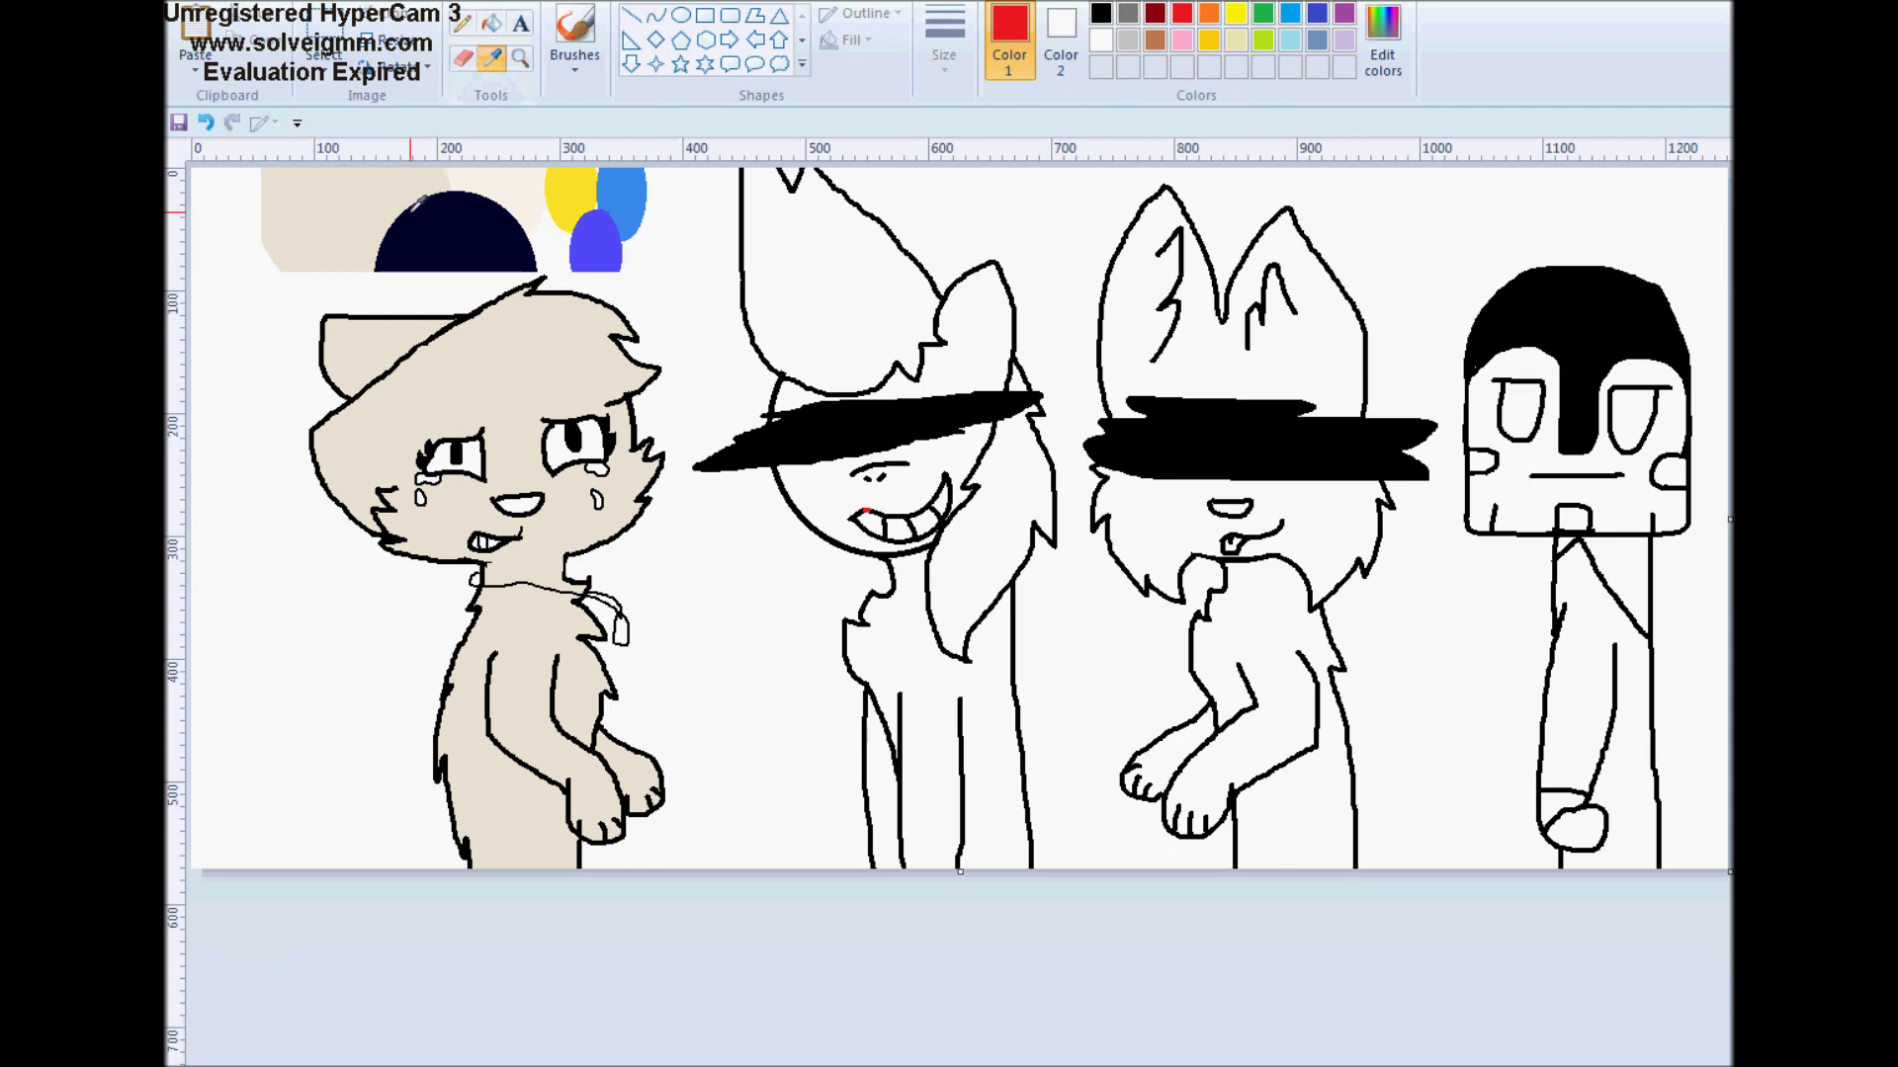
left_click(607, 222)
left_click(520, 57)
left_click(574, 523)
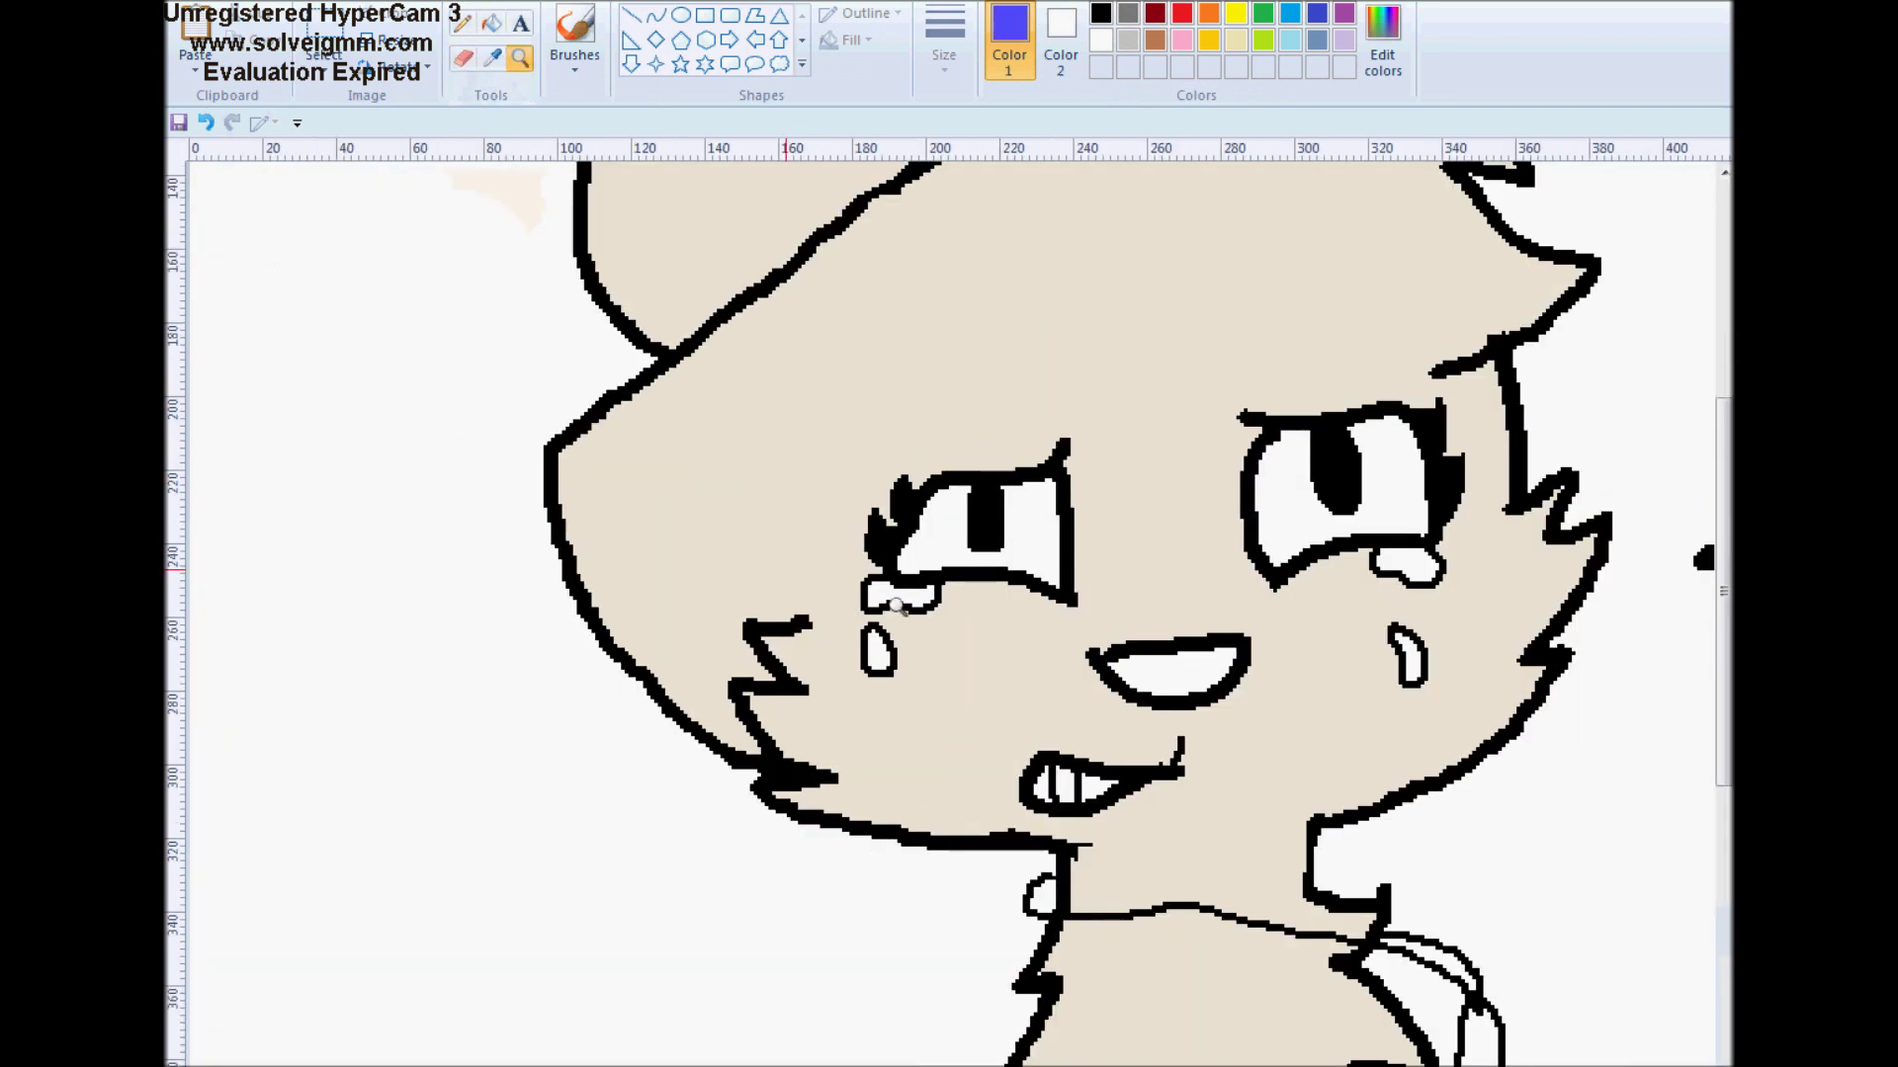
left_click(491, 21)
left_click(994, 543)
scroll(1319, 1005, "up", 10)
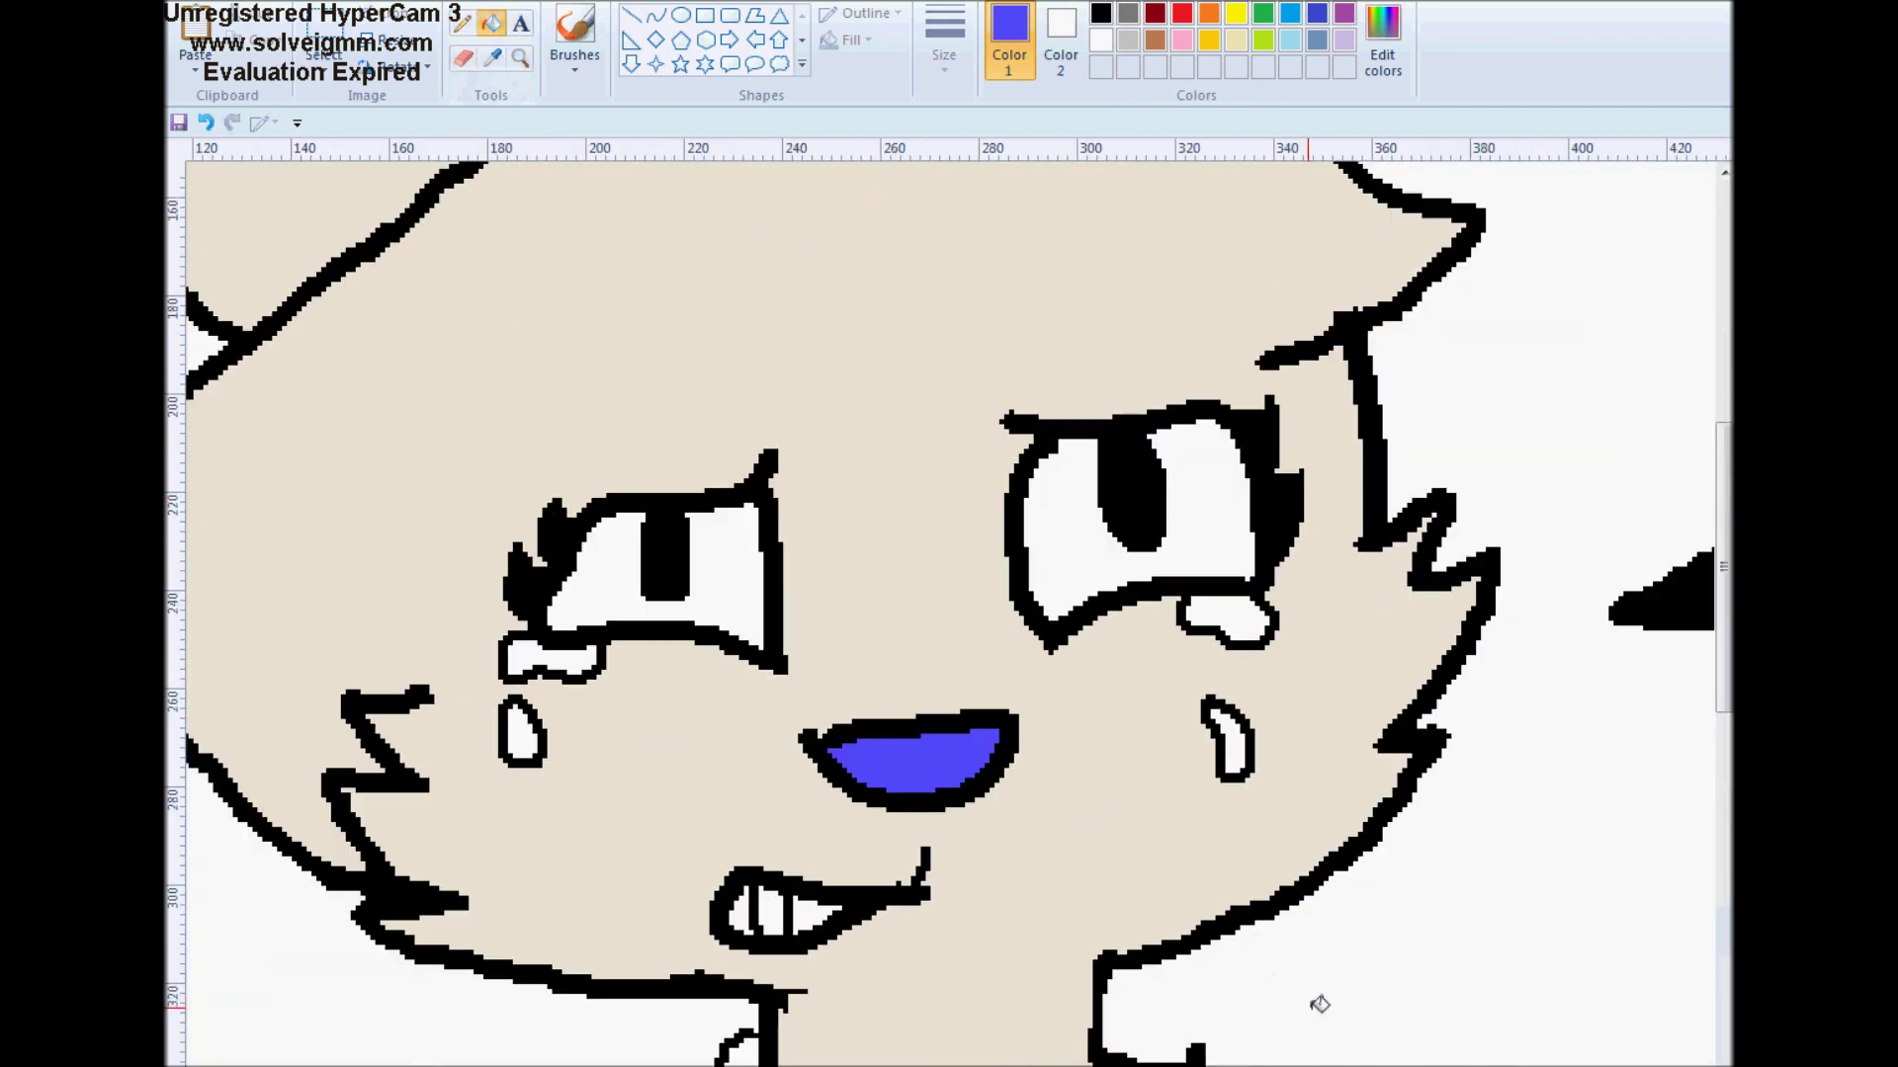
Fill the first character's narrower eye with the yellow swatch color and the other eye with the blue one
left_click(492, 63)
left_click(1105, 207)
scroll(712, 203, "down", 10)
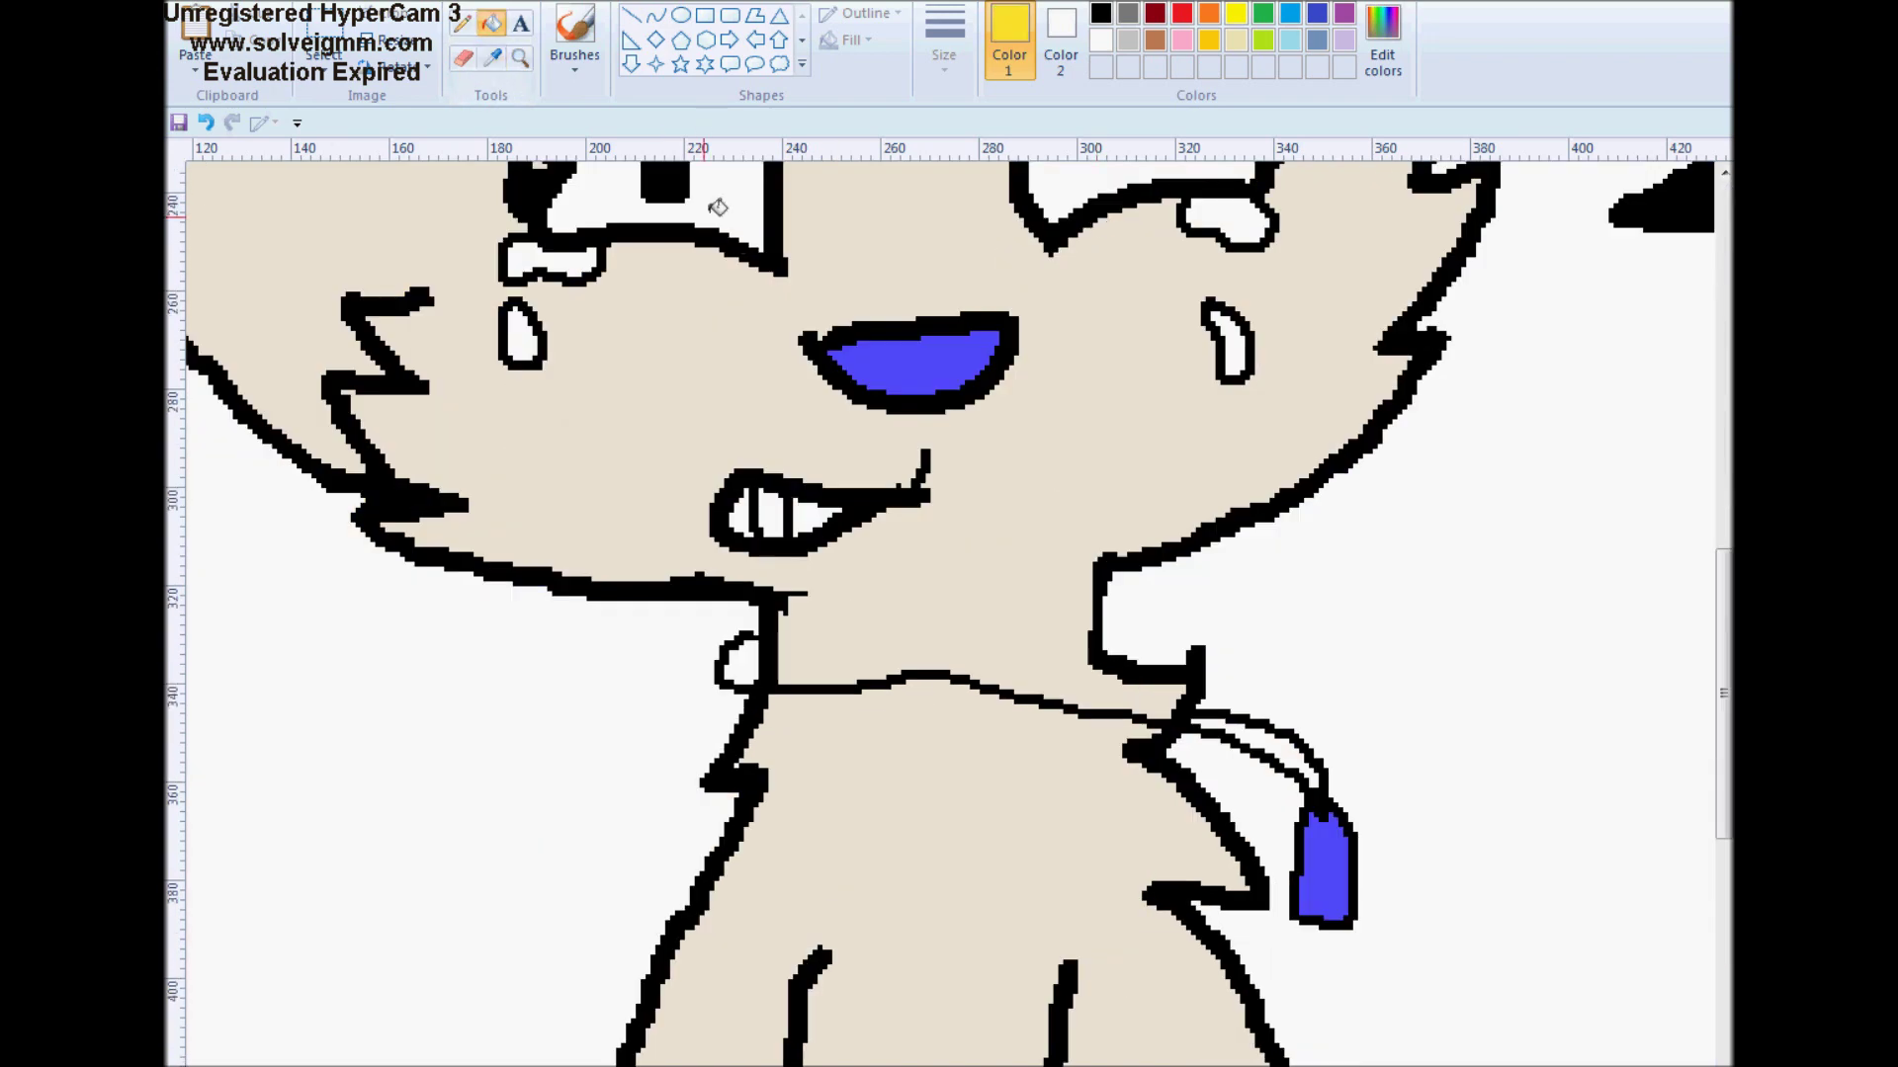
scroll(729, 194, "up", 6)
left_click(492, 57)
scroll(1283, 267, "up", 4)
left_click(1283, 267)
scroll(1255, 415, "down", 5)
left_click(1228, 559)
Sample the pale cream swatch and pencil thin boundary lines from nose to eyes and from eyes to cheek edges
scroll(1025, 381, "up", 5)
left_click(493, 57)
left_click(737, 205)
scroll(737, 205, "down", 5)
left_click(463, 24)
left_click(944, 40)
left_click(1001, 123)
left_click_drag(1005, 539, 1041, 479)
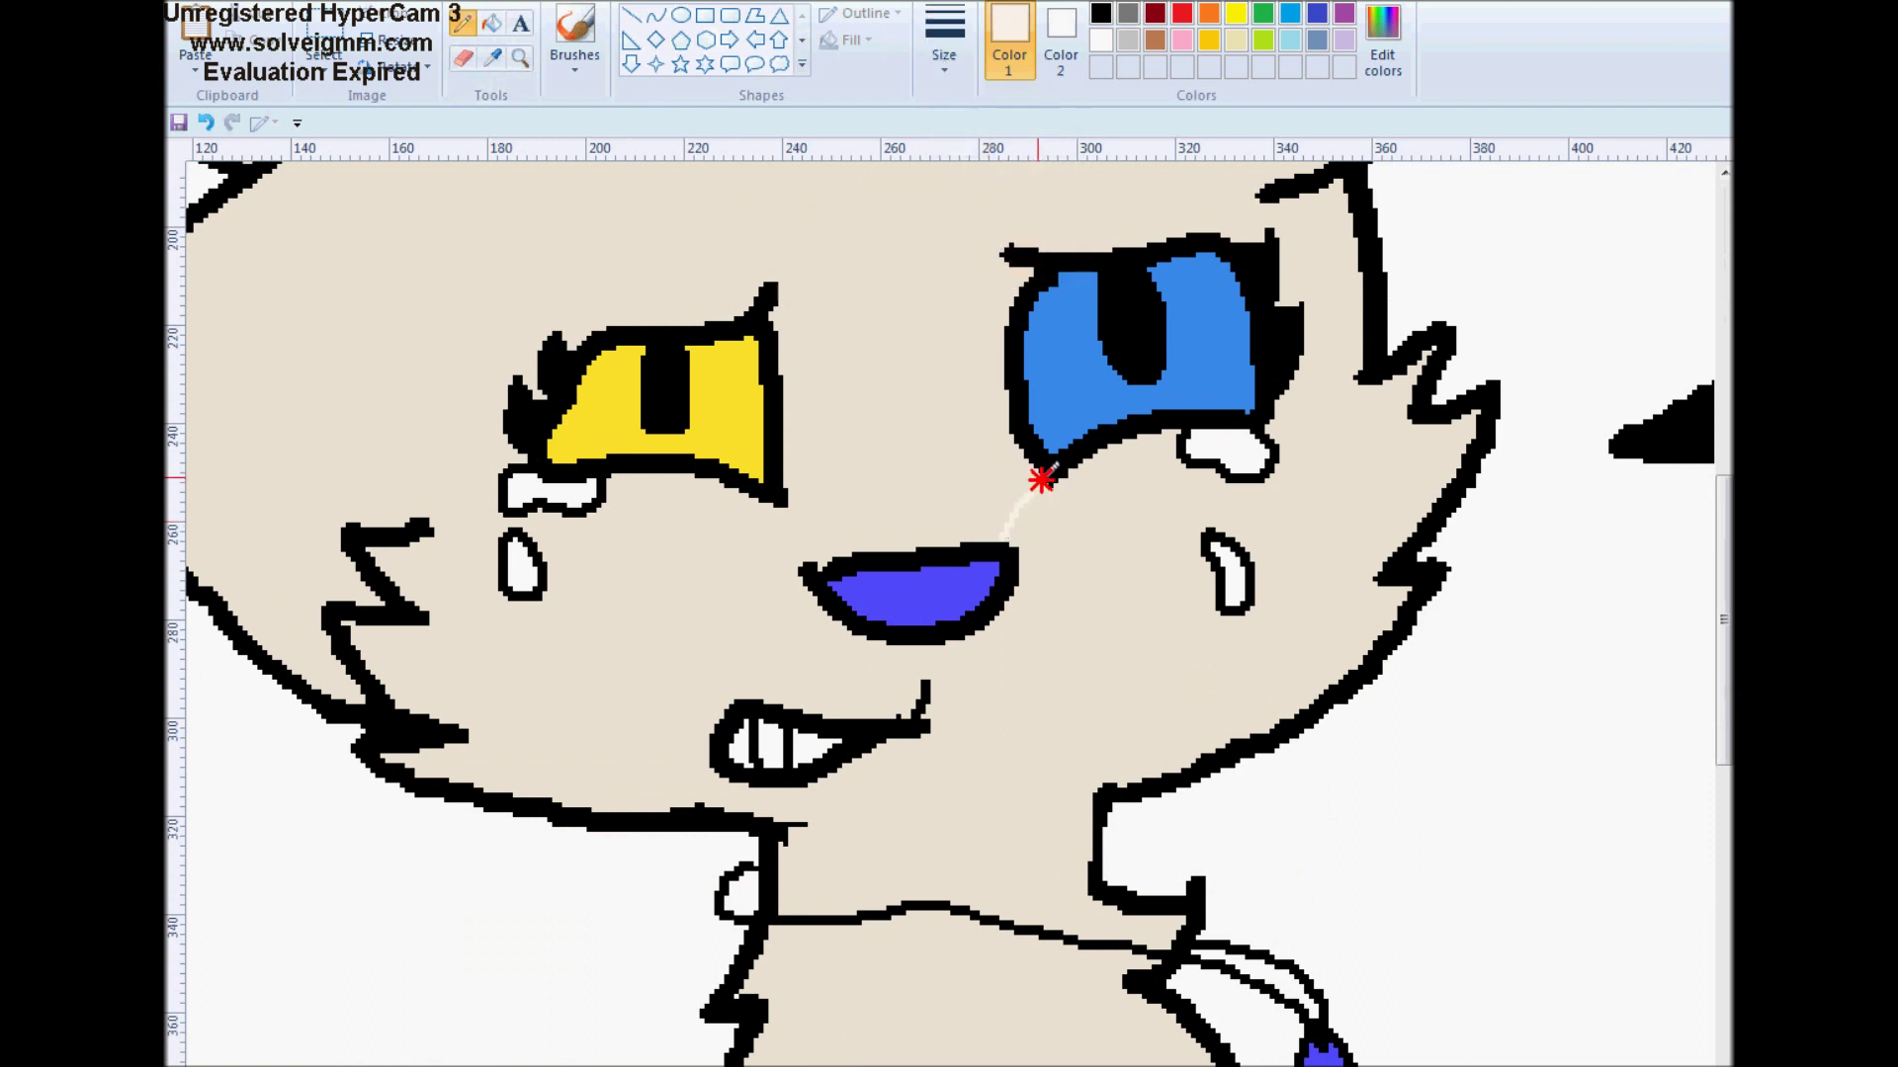
left_click_drag(842, 550, 789, 505)
left_click_drag(507, 442, 424, 511)
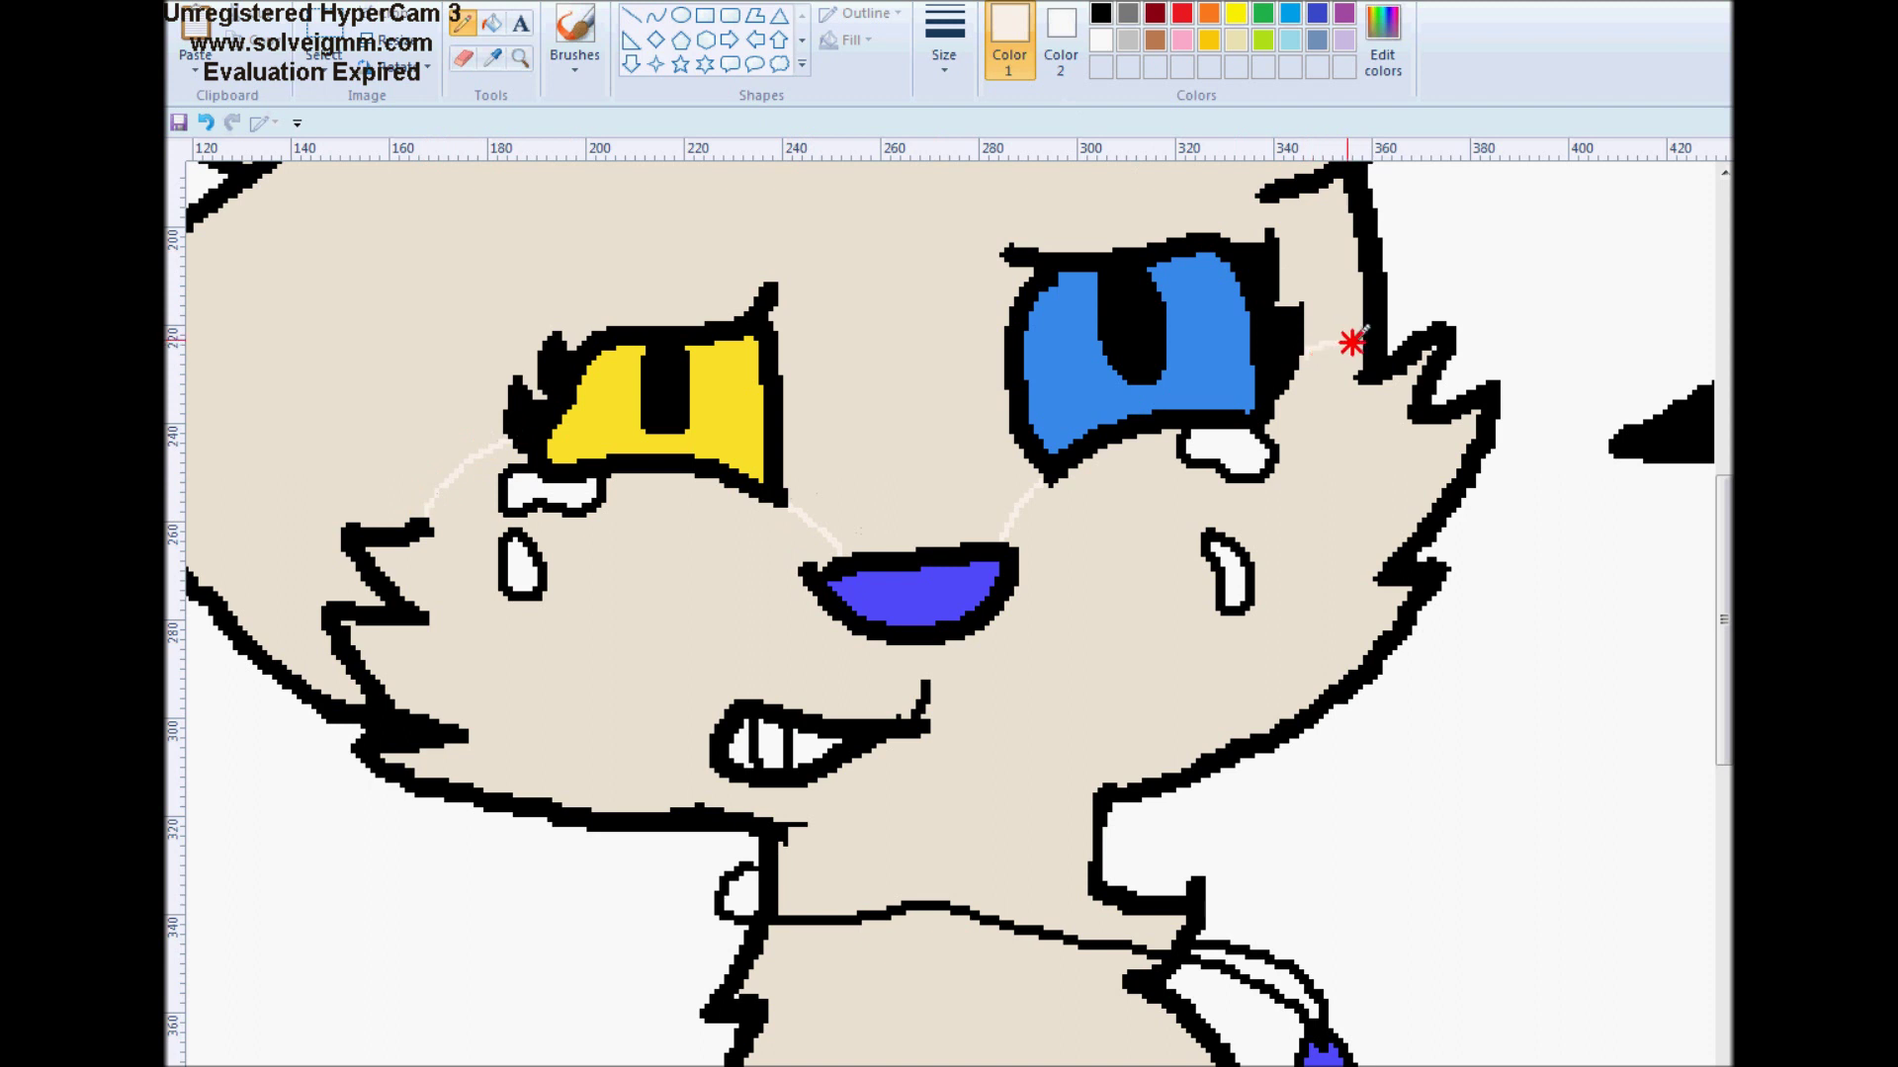
Draw a thin cream boundary line from the neck down the chest to the near arm
scroll(819, 630, "down", 3)
left_click_drag(792, 599, 1067, 945)
scroll(1078, 929, "down", 3)
scroll(1077, 929, "down", 6)
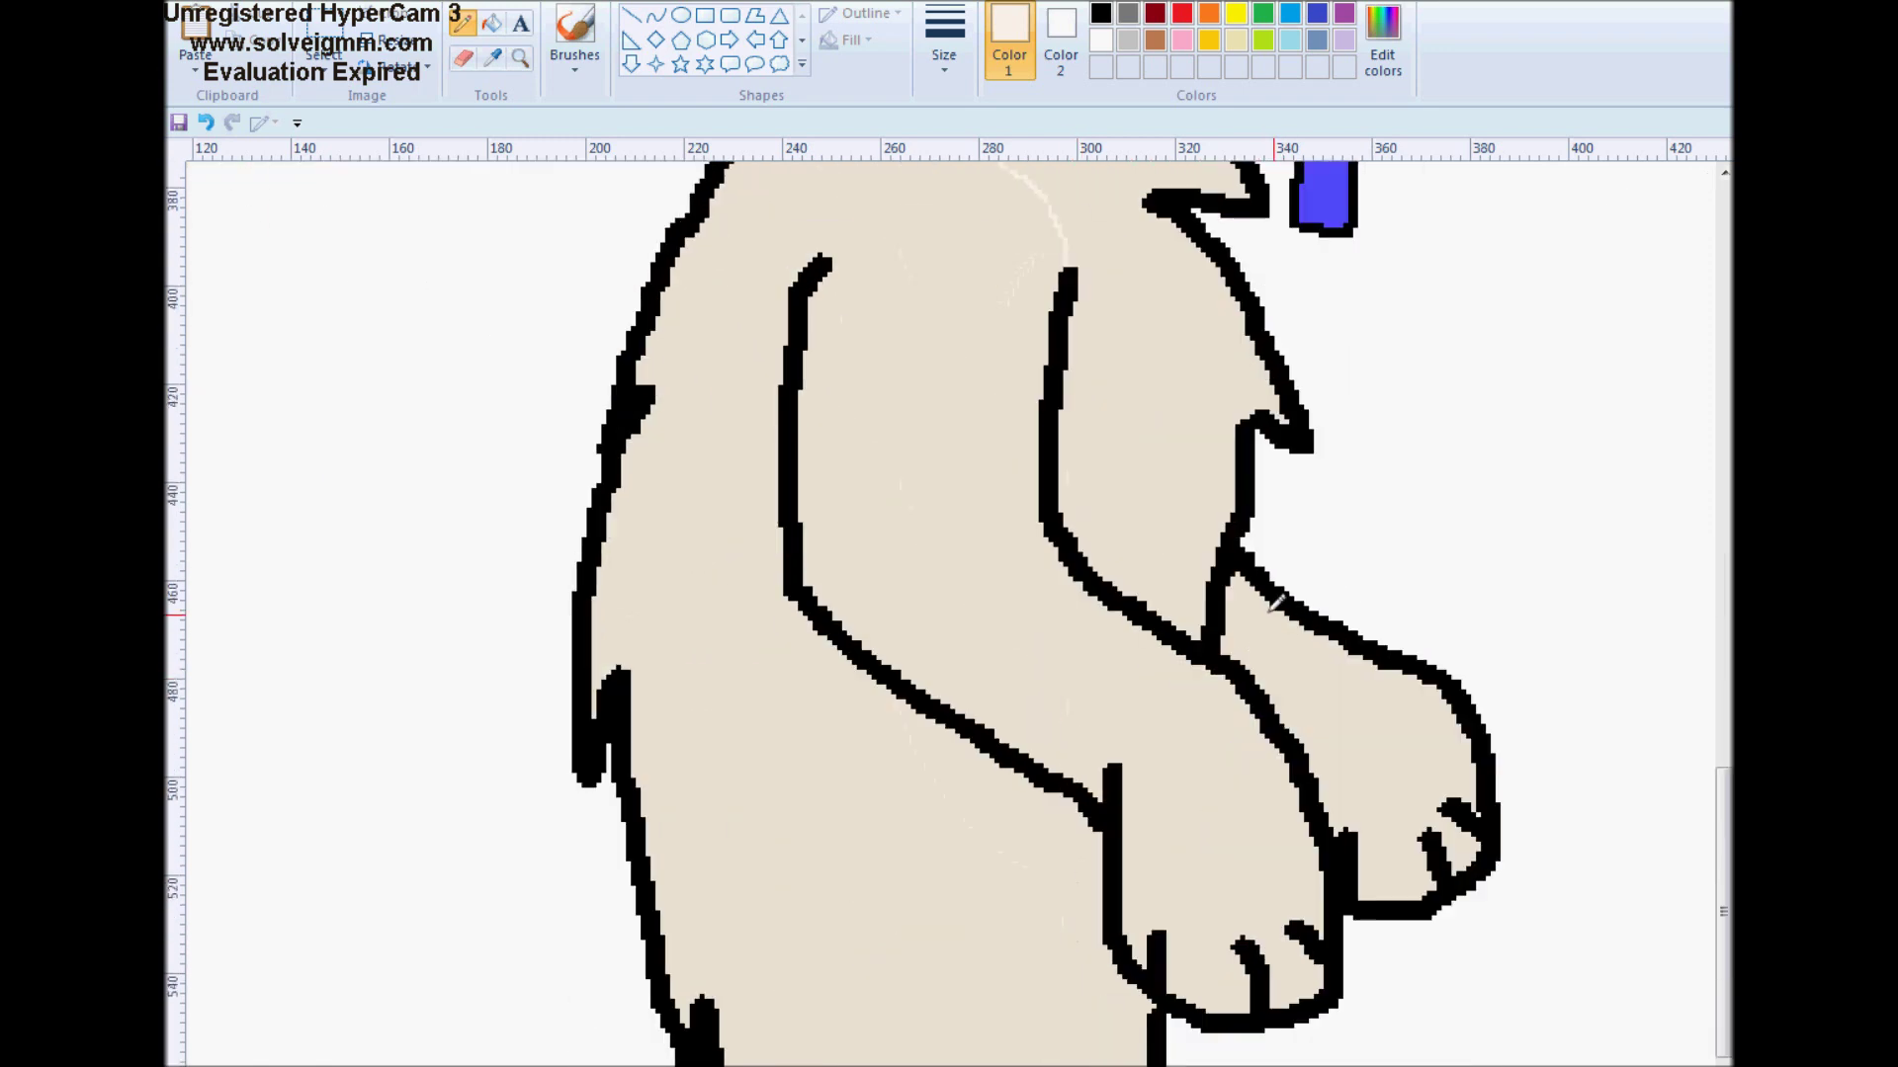
scroll(1235, 642, "up", 6)
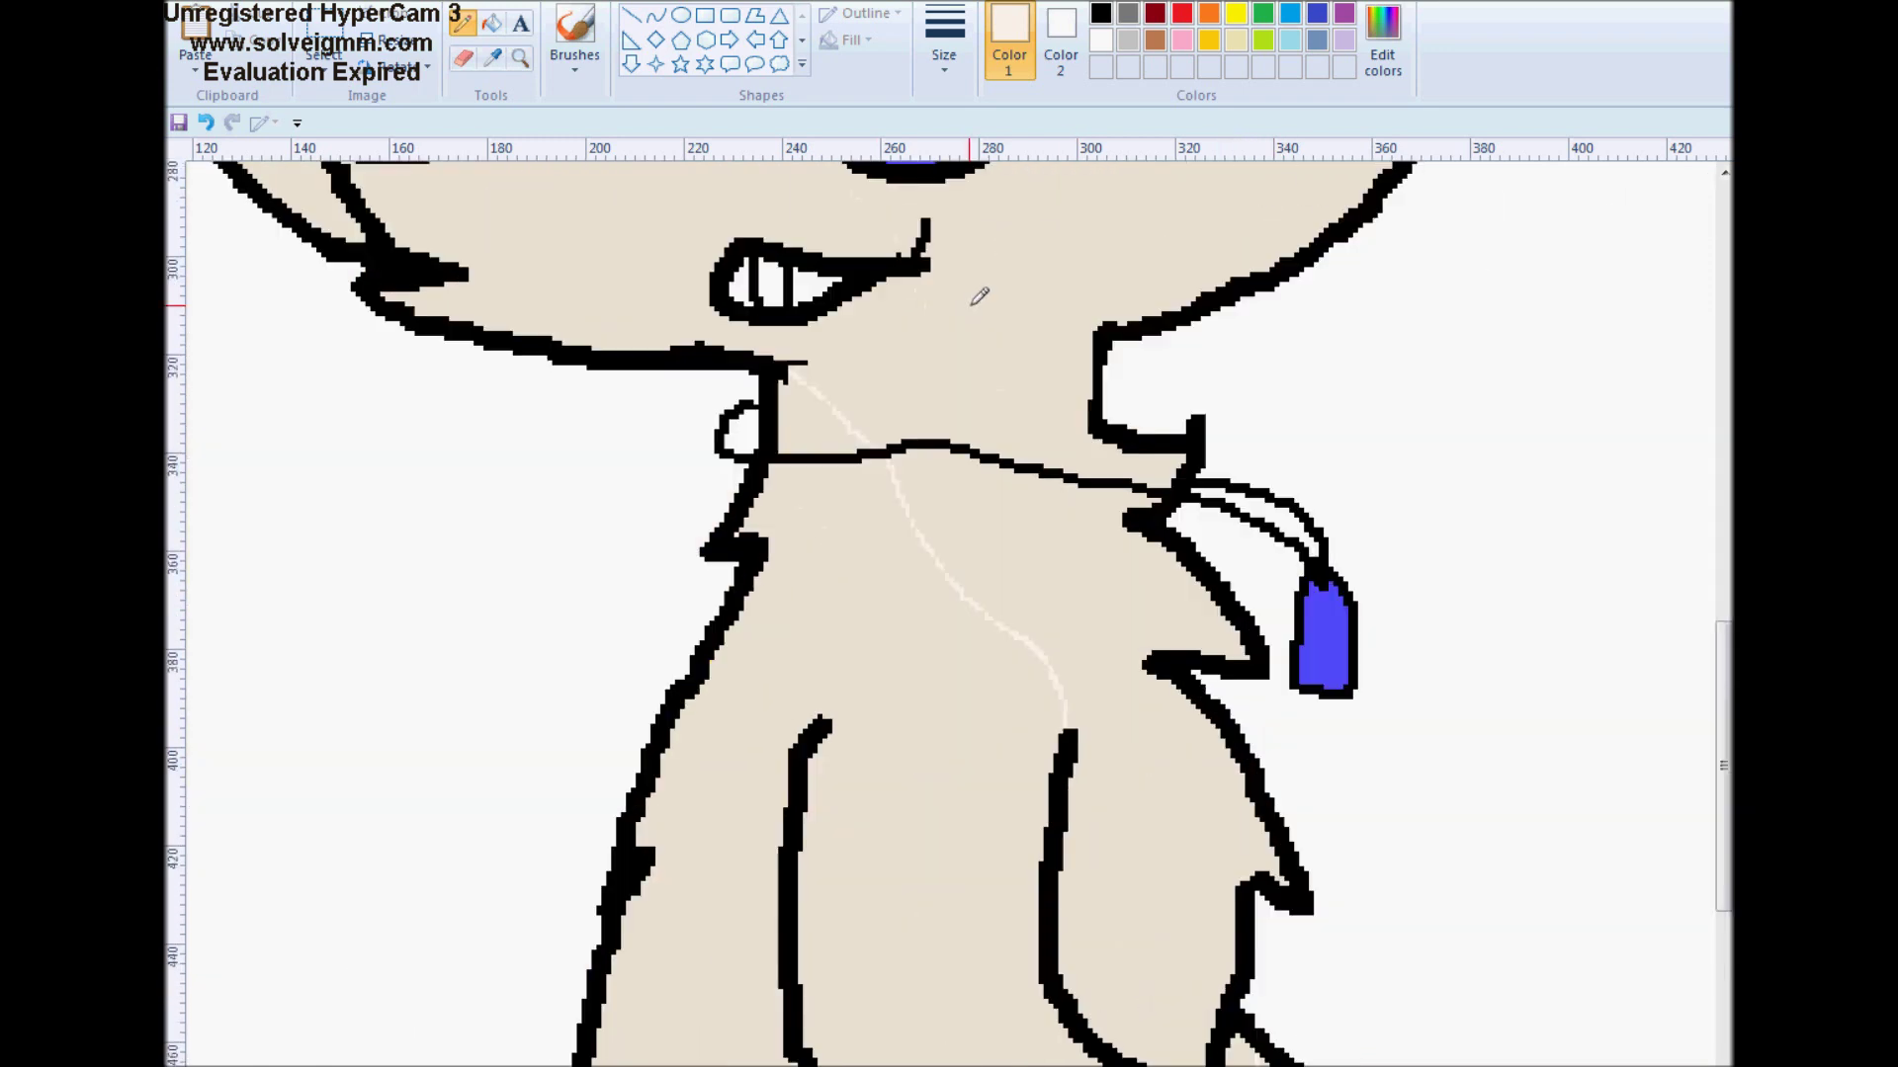
Fill the muzzle, cheeks, chest and the small patch on the far arm with pale cream
scroll(978, 296, "up", 9)
left_click(491, 23)
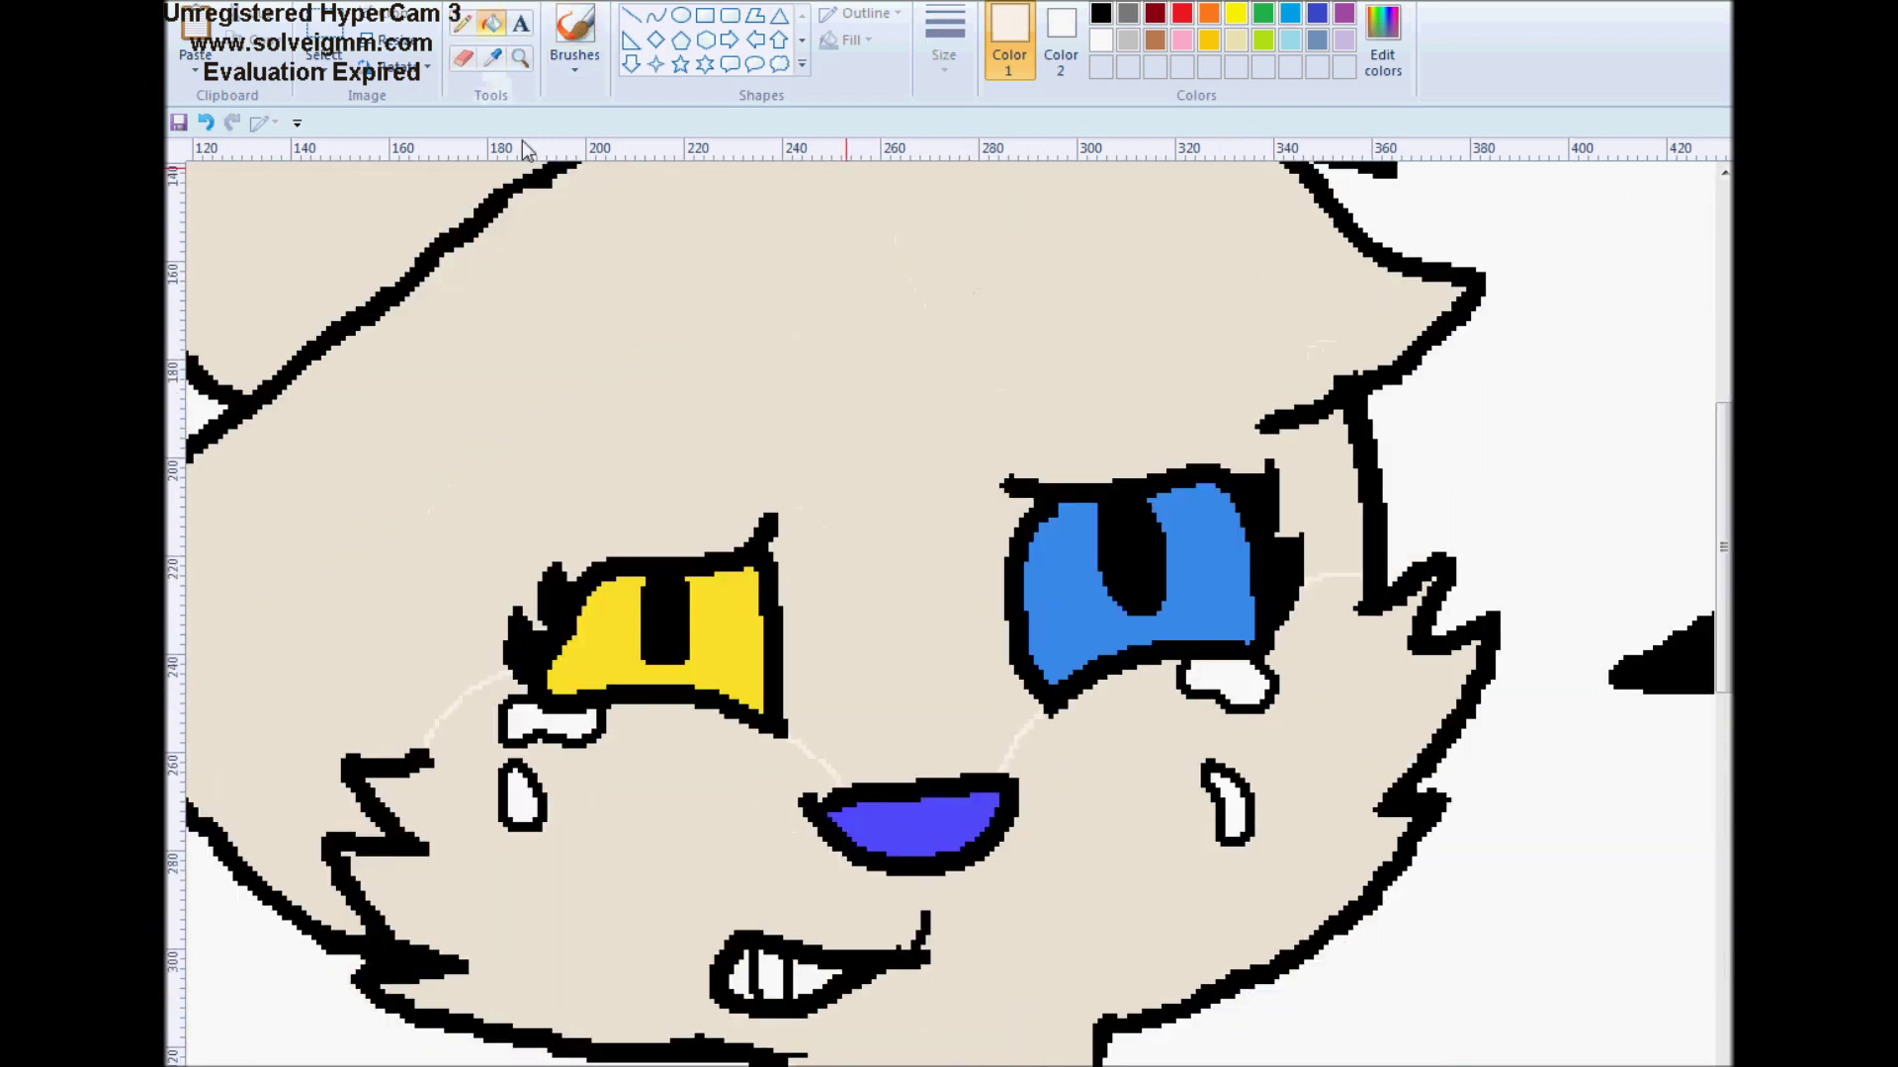
left_click(1087, 769)
scroll(1089, 766, "down", 13)
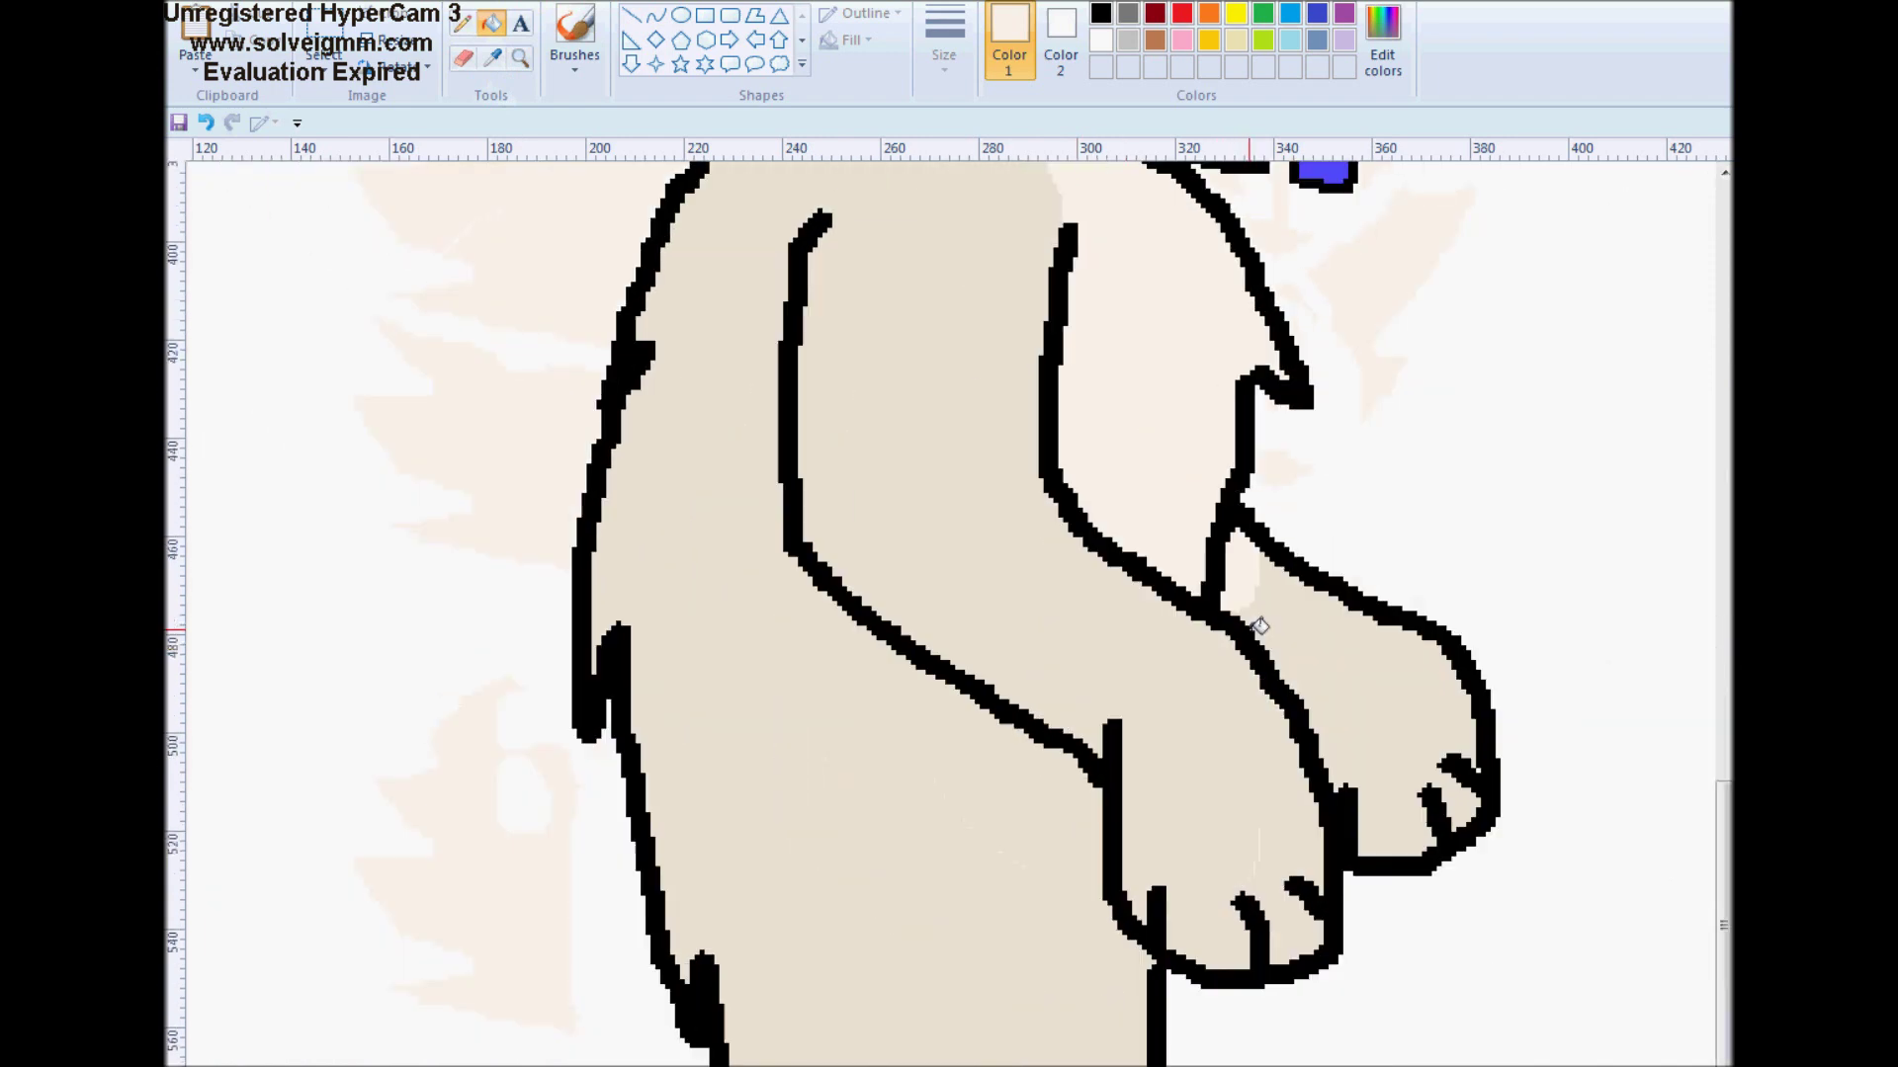
Sample the dark navy swatch and pencil a thin line down the side of the head to the cheek tuft
scroll(1257, 627, "up", 16)
scroll(608, 168, "up", 6)
left_click(493, 58)
left_click(572, 385)
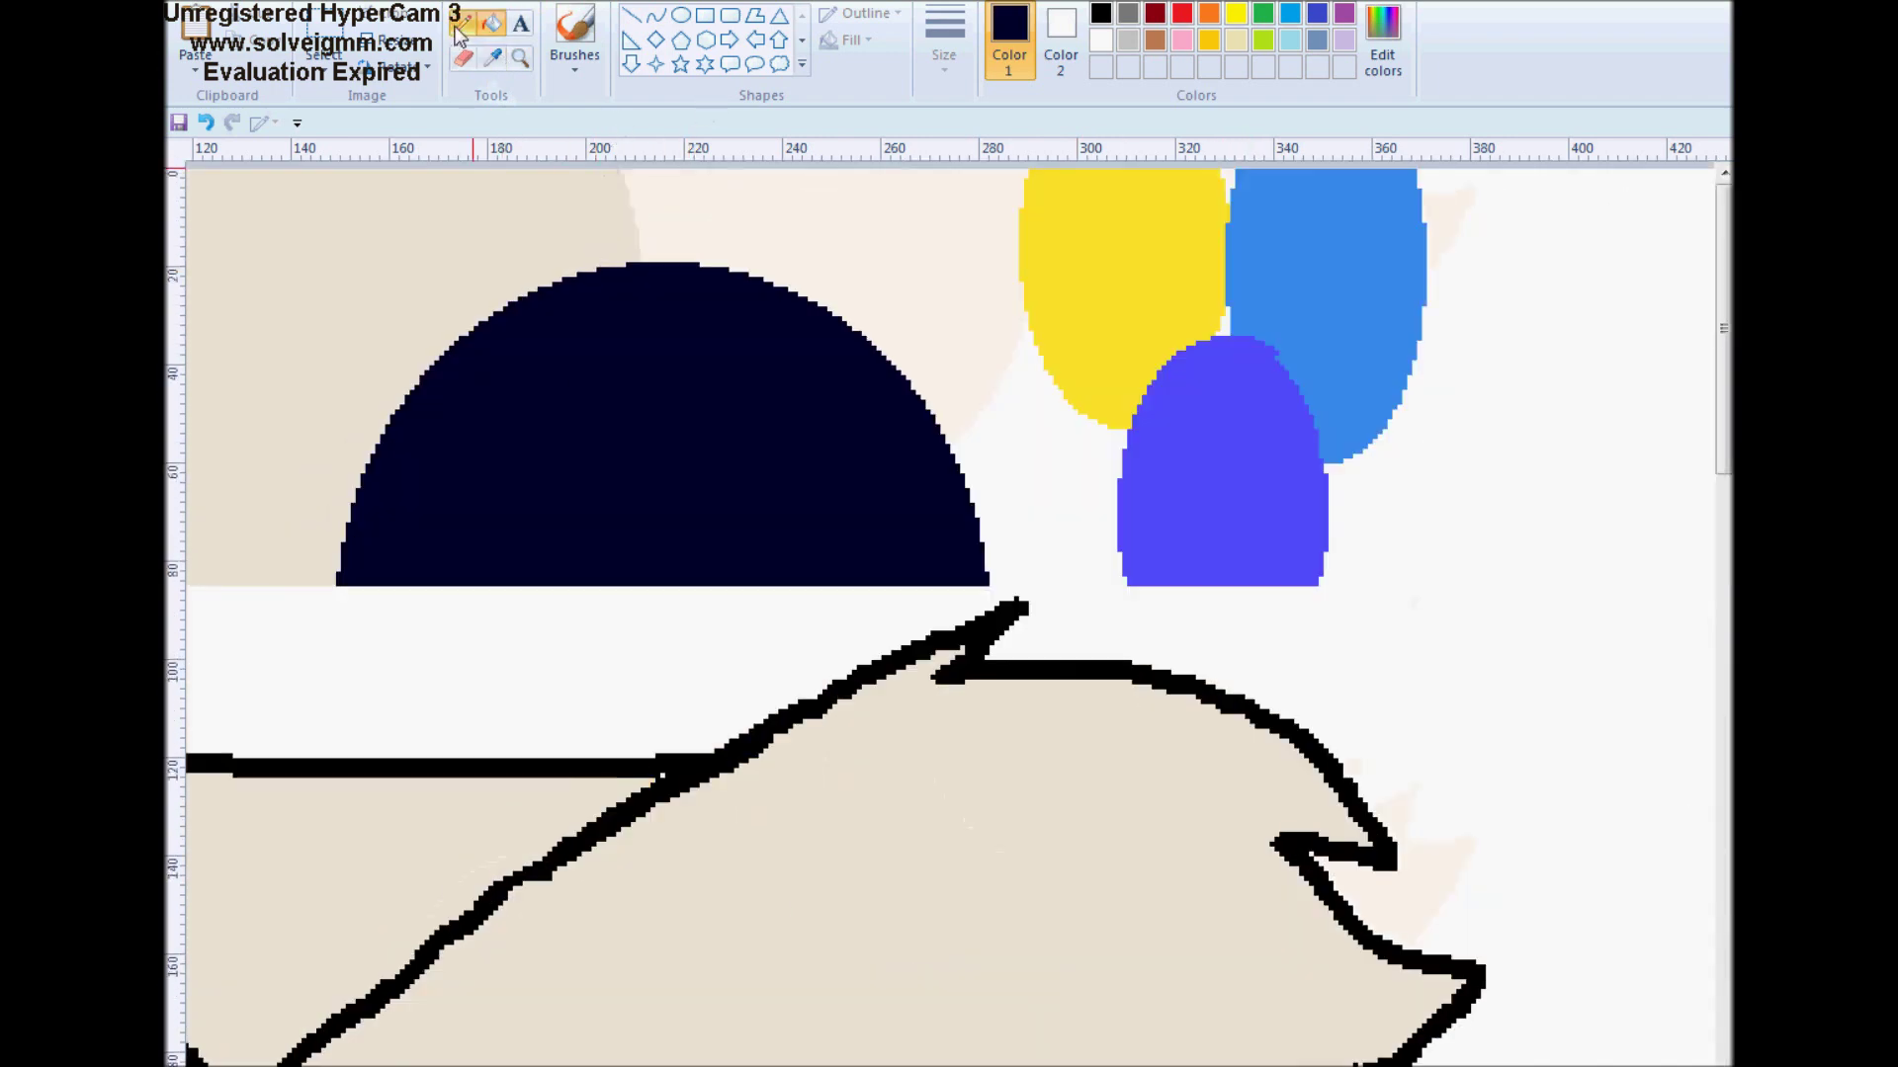
left_click(461, 22)
left_click(944, 44)
left_click(999, 108)
scroll(551, 558, "down", 5)
mouse_move(502, 444)
left_mouse_down()
mouse_move(504, 583)
mouse_move(451, 738)
mouse_move(422, 969)
left_mouse_up()
scroll(968, 556, "down", 5)
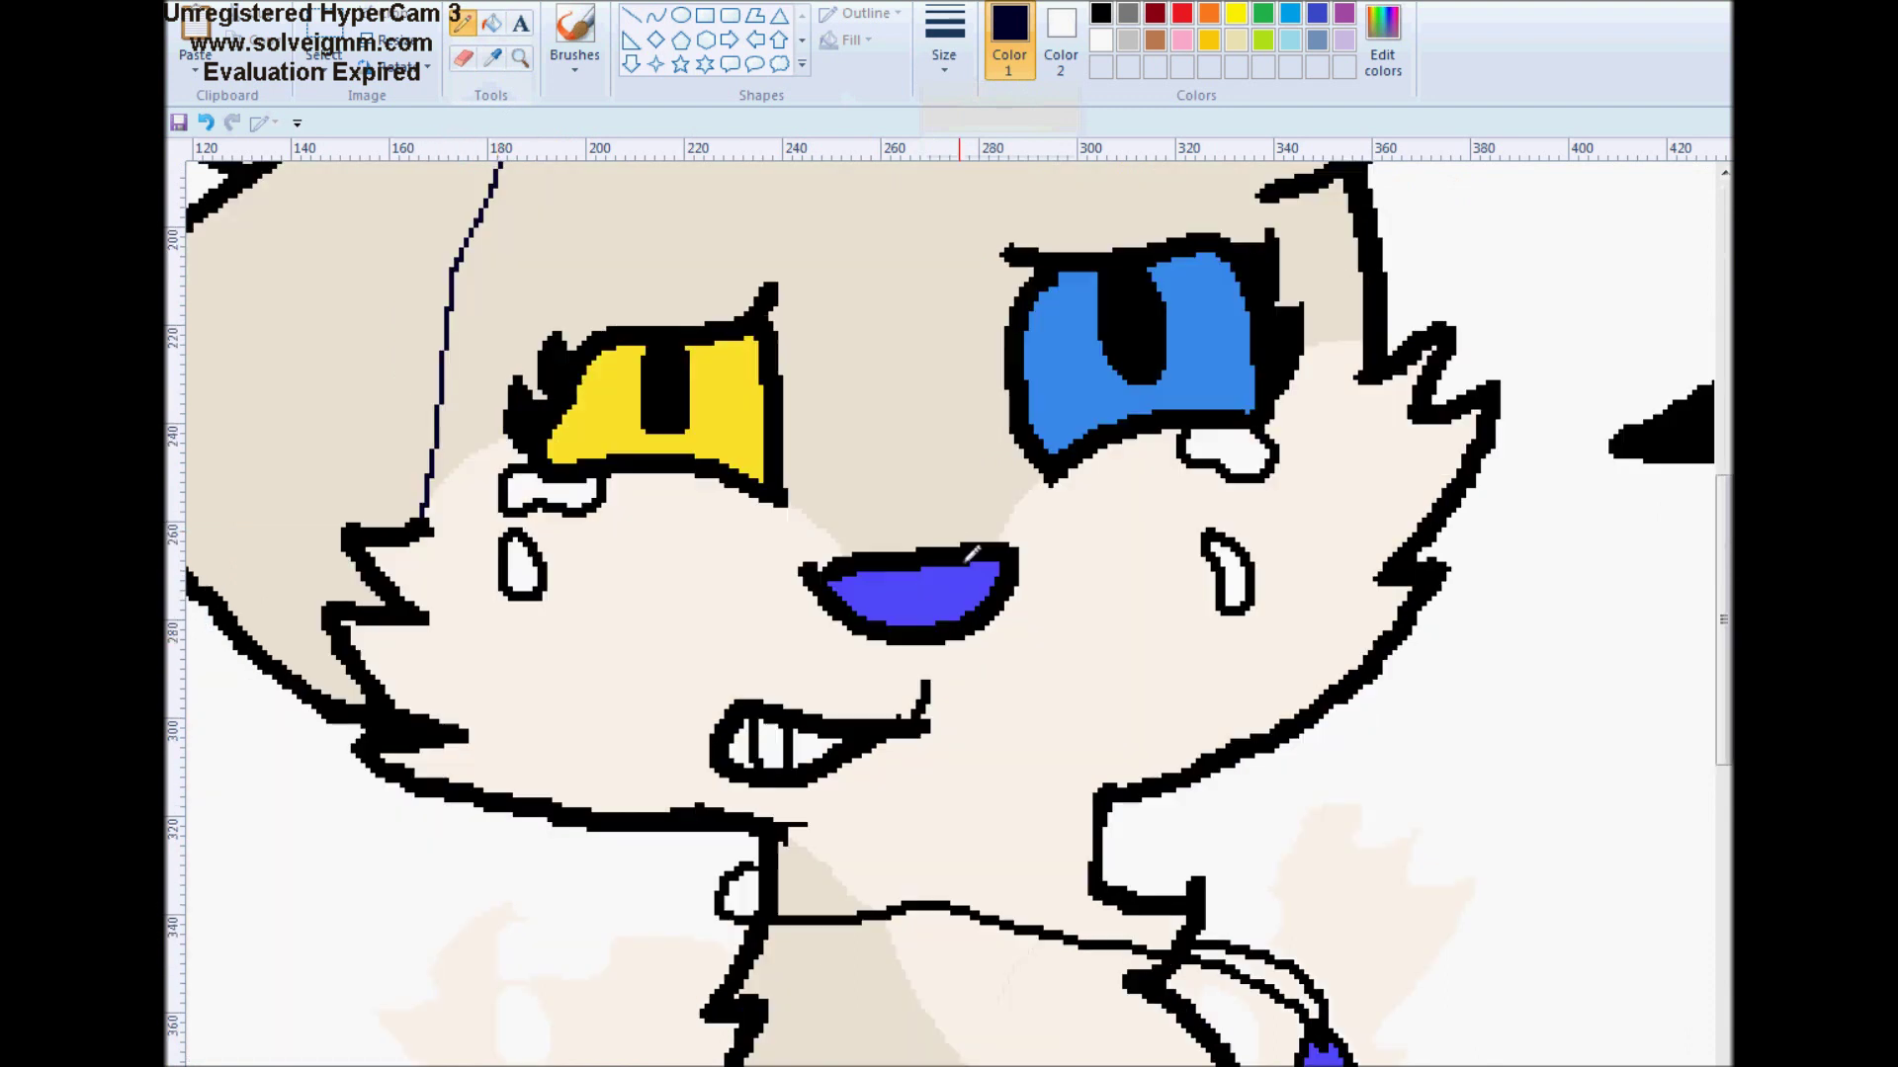
Draw thicker navy lines joining the inner corner of each eye to the nose, redoing the first attempt
left_click(944, 39)
left_click(975, 156)
left_click(1008, 480)
left_click_drag(1008, 481, 957, 538)
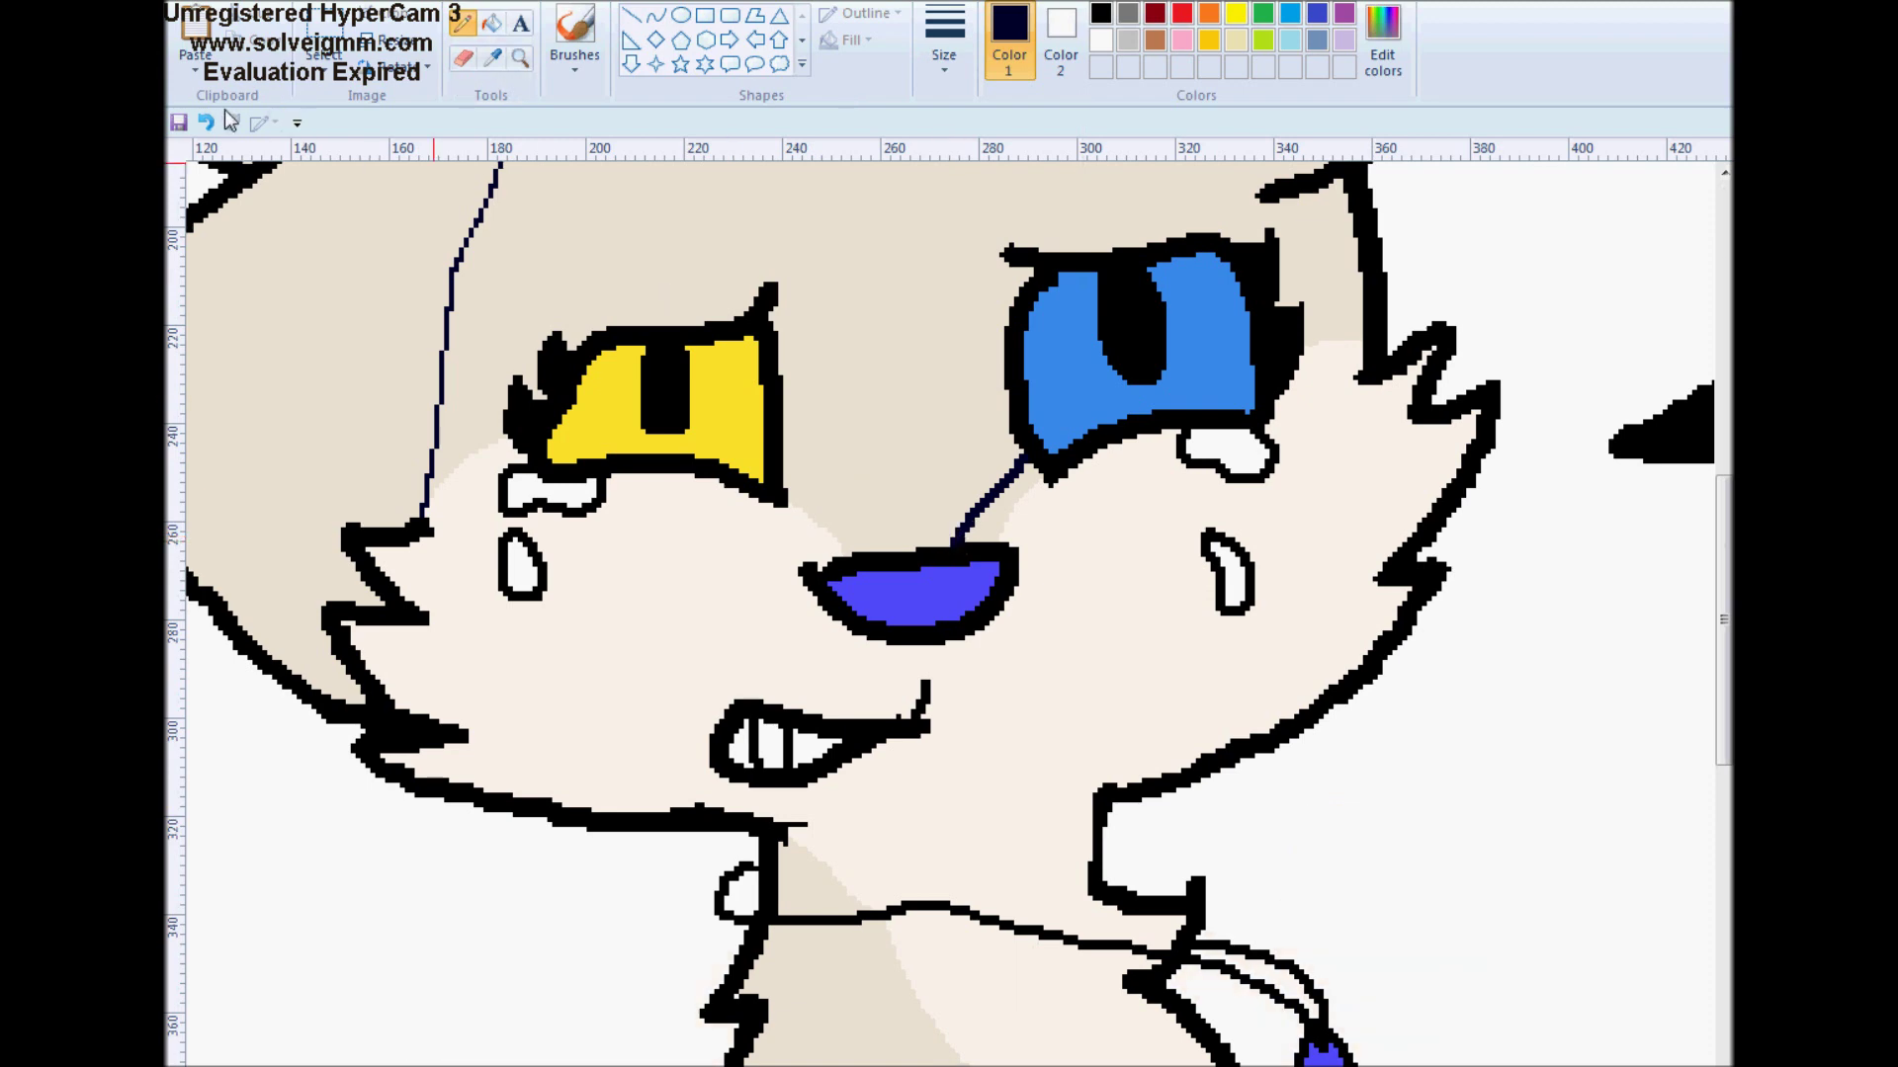
key("ctrl+z")
left_click_drag(1052, 488, 1006, 540)
left_click_drag(785, 537, 806, 570)
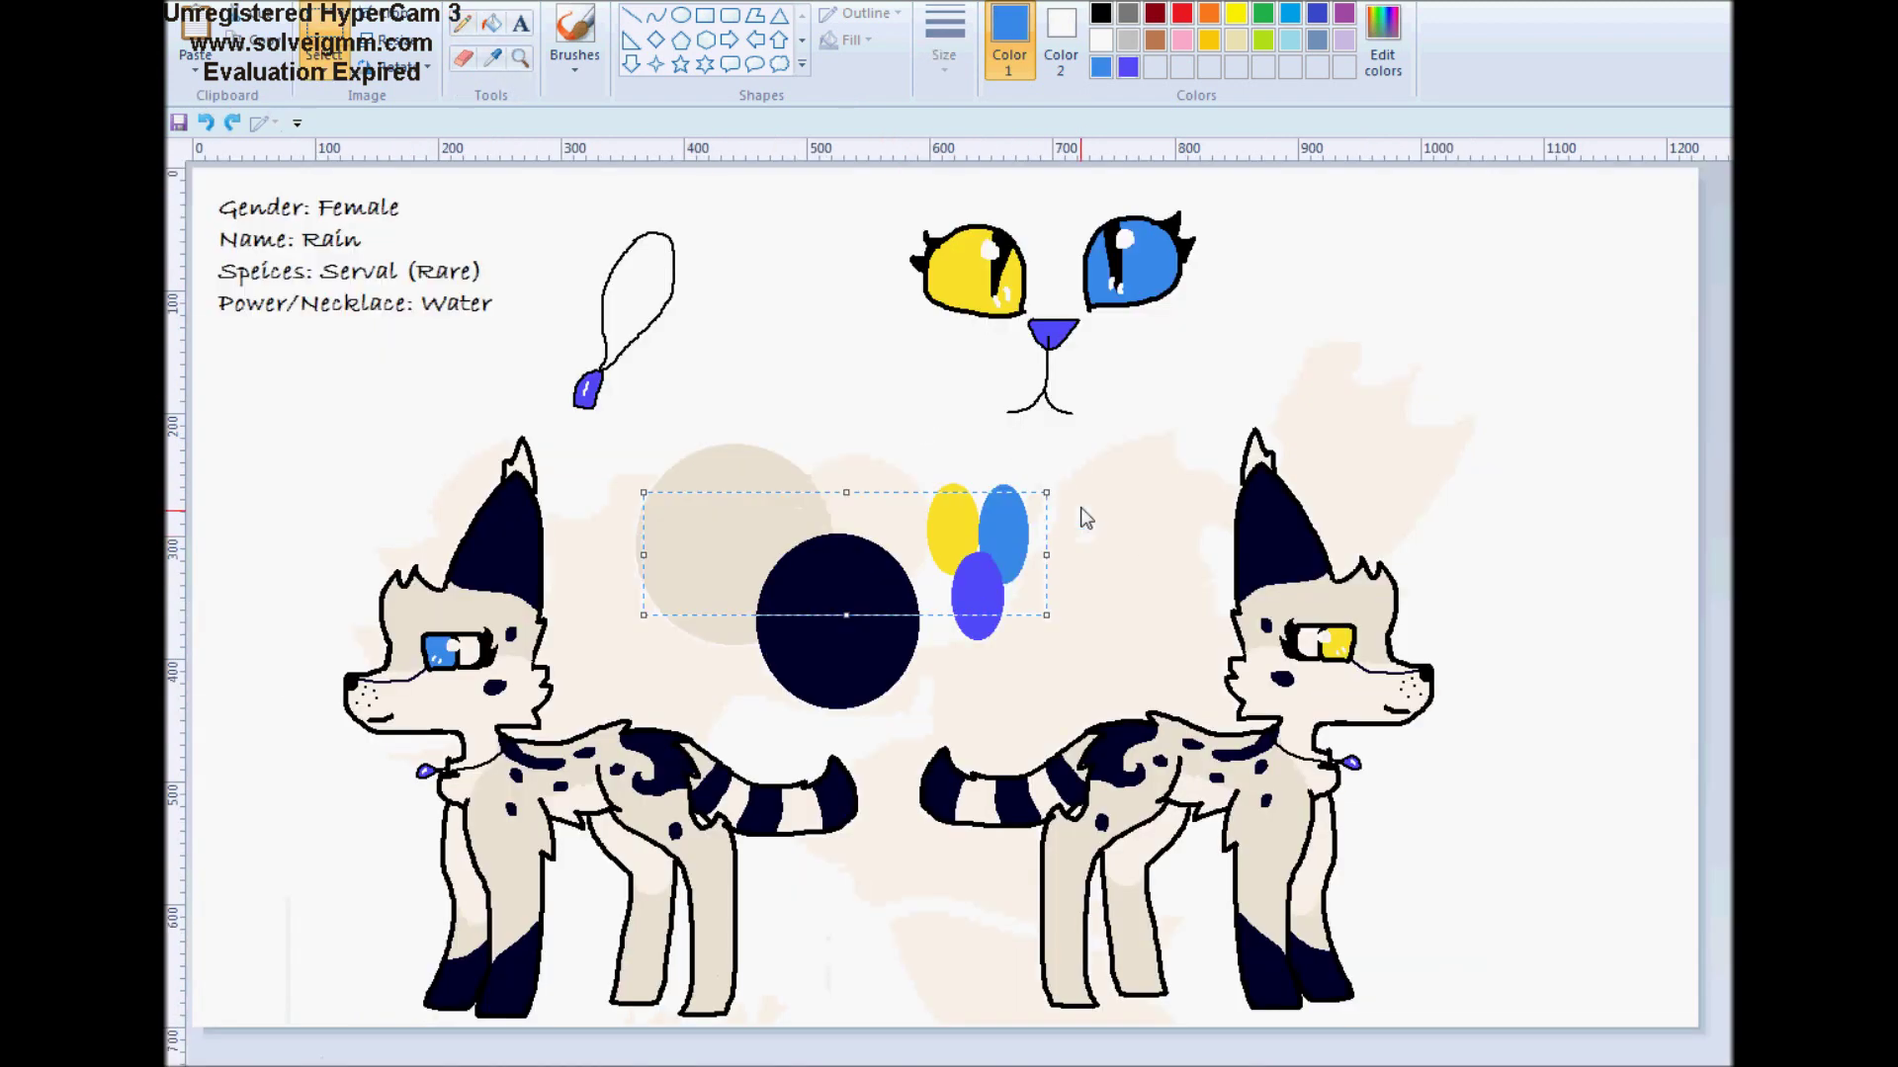
Check the reference sheet and dot small navy whisker spots on both cheeks beside the nose
left_click(1151, 600)
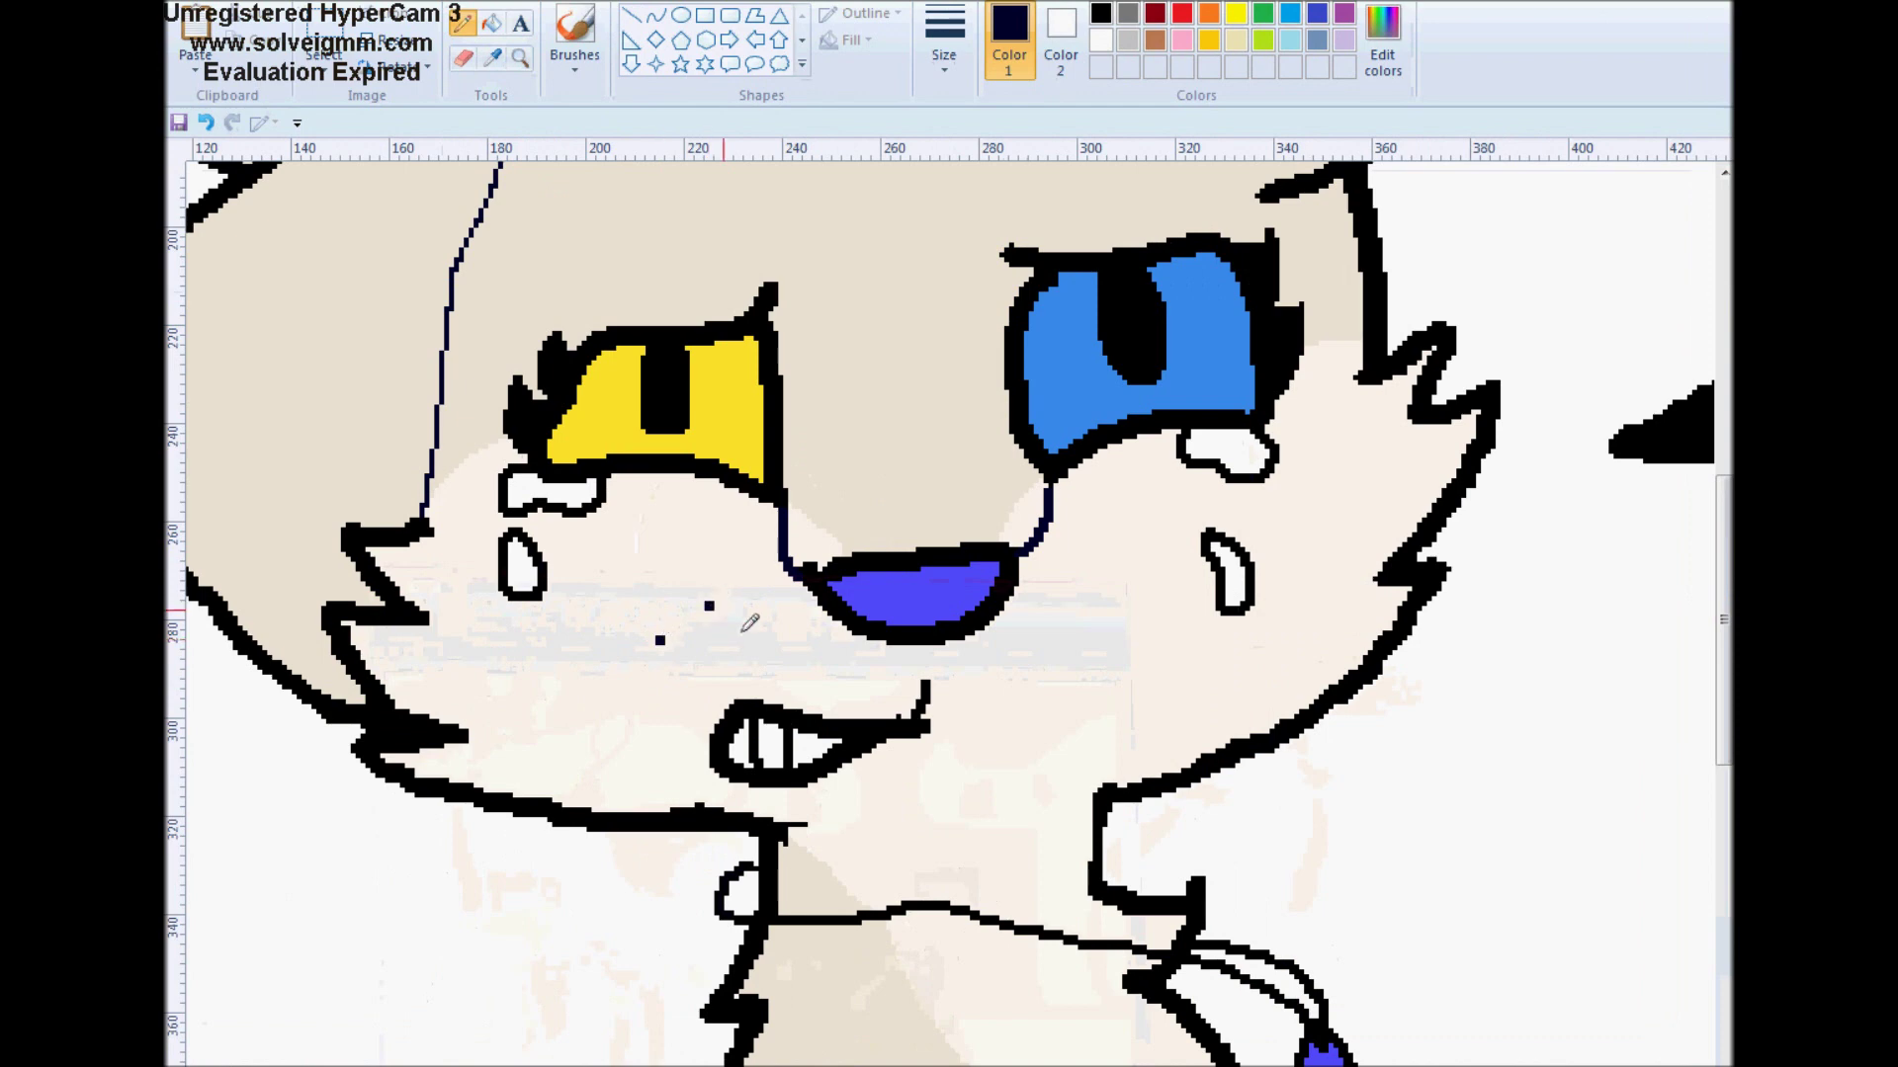
left_click(753, 645)
left_click(695, 664)
left_click(1102, 665)
left_click(1053, 675)
left_click(1072, 630)
left_click(1018, 641)
left_click(1053, 601)
Fill the ear and the side of the head behind the drawn line with dark navy
left_click(491, 23)
left_click(395, 315)
scroll(396, 315, "up", 5)
left_click(403, 407)
scroll(835, 581, "down", 8)
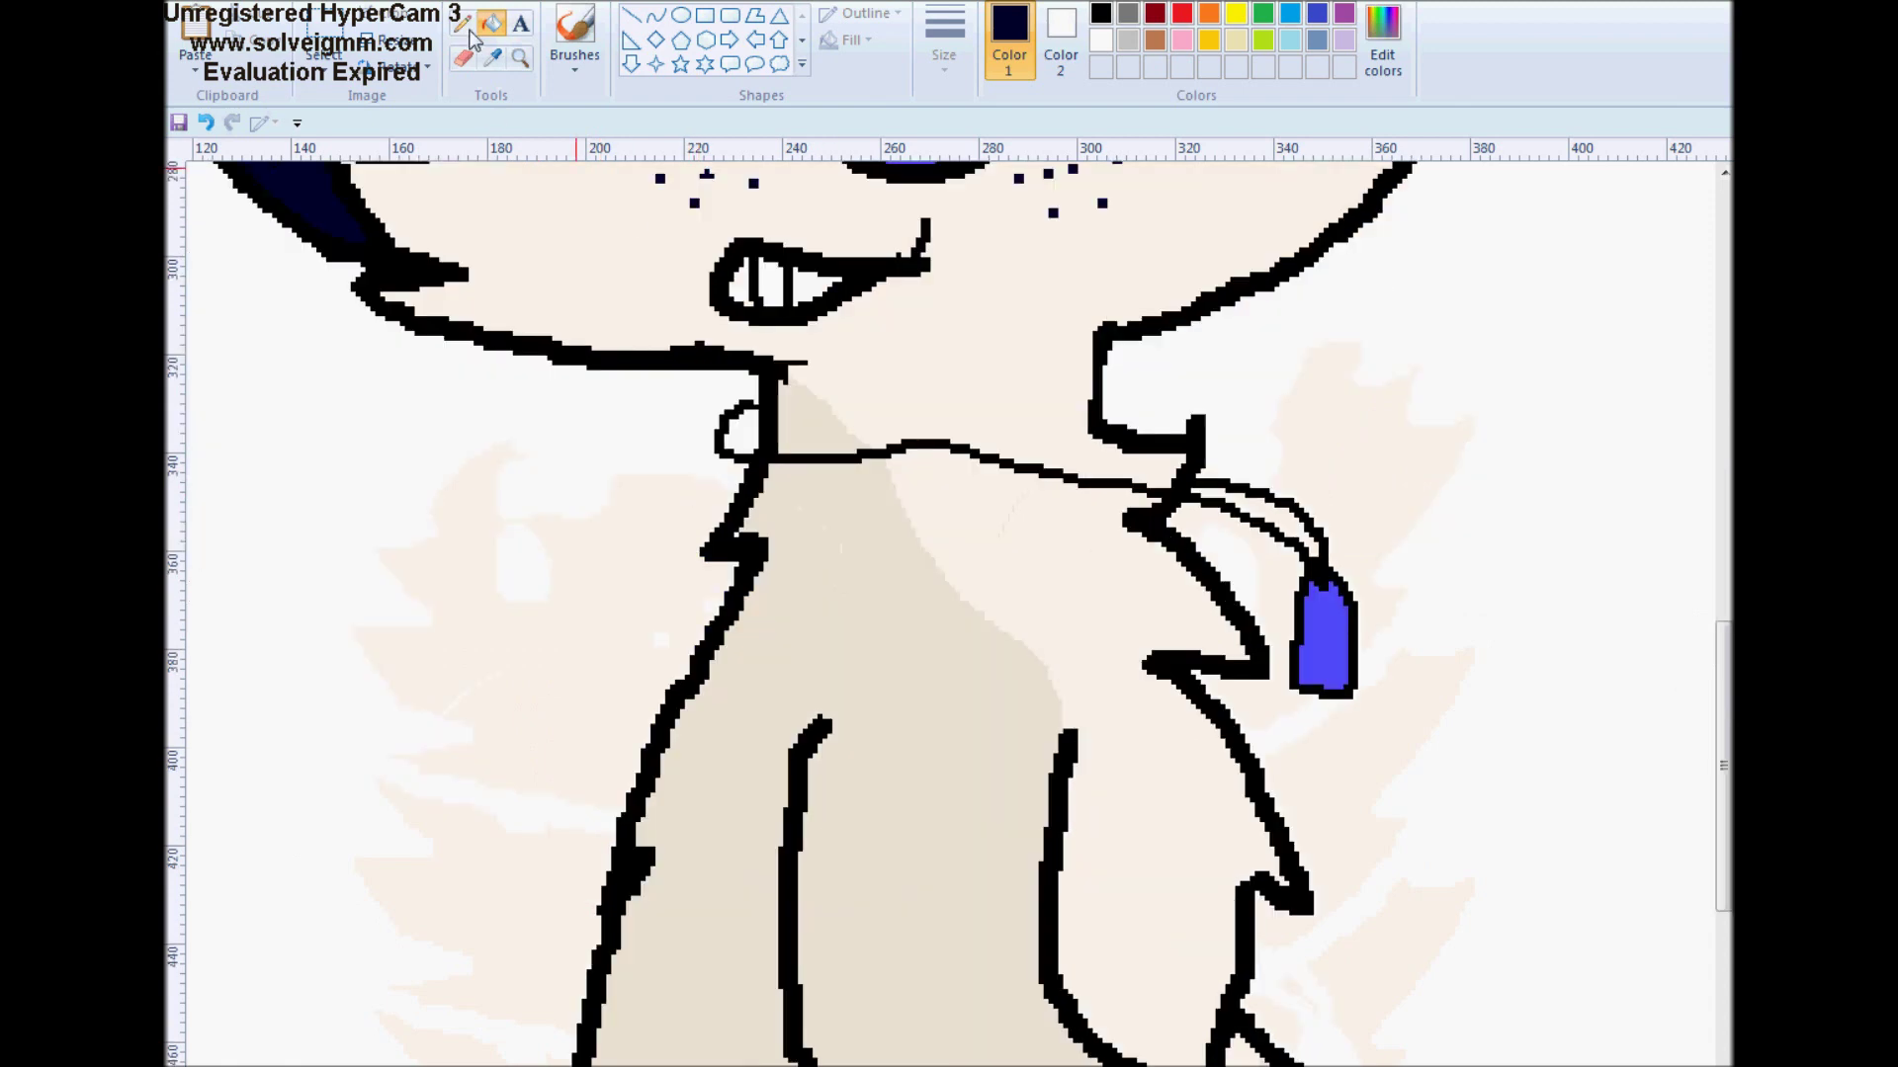
Outline a long navy stripe along the character's back and draw boundary lines above both paws
left_click(462, 23)
scroll(791, 344, "down", 3)
mouse_move(771, 320)
left_mouse_down()
mouse_move(799, 370)
mouse_move(782, 457)
mouse_move(701, 607)
mouse_move(699, 813)
mouse_move(649, 813)
mouse_move(615, 712)
left_mouse_up()
scroll(708, 643, "down", 3)
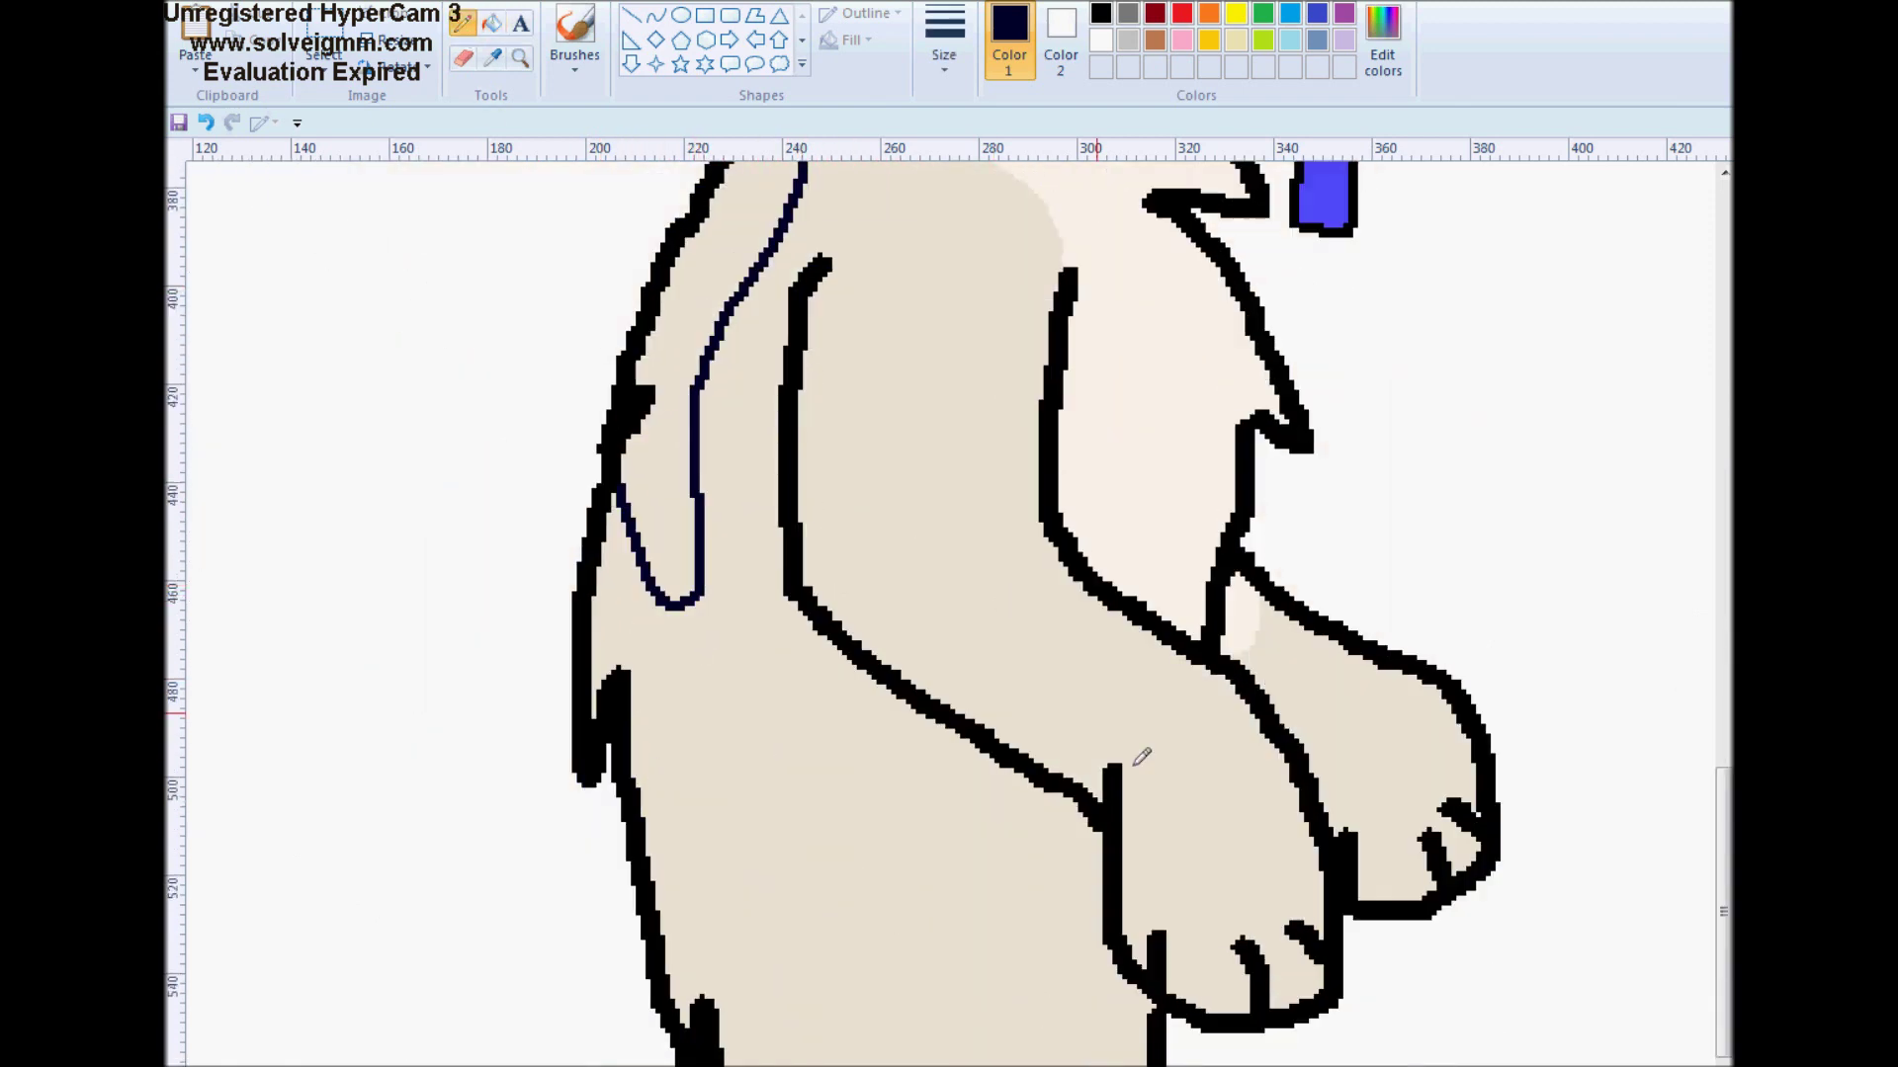
mouse_move(1113, 762)
left_mouse_down()
mouse_move(1179, 678)
mouse_move(1206, 678)
left_mouse_up()
left_click_drag(1317, 623, 1239, 687)
Outline several navy spots of different sizes on the first character's lower body and near arm
scroll(1264, 780, "down", 1)
mouse_move(698, 689)
left_mouse_down()
mouse_move(754, 849)
mouse_move(764, 710)
mouse_move(707, 682)
left_mouse_up()
mouse_move(929, 813)
left_mouse_down()
mouse_move(919, 894)
mouse_move(934, 812)
left_mouse_up()
left_click_drag(722, 998, 797, 1065)
mouse_move(856, 948)
left_mouse_down()
mouse_move(877, 965)
mouse_move(858, 949)
left_mouse_up()
mouse_move(875, 473)
left_mouse_down()
mouse_move(915, 513)
mouse_move(898, 470)
left_mouse_up()
scroll(900, 470, "up", 3)
mouse_move(919, 390)
left_mouse_down()
mouse_move(902, 443)
mouse_move(917, 392)
left_mouse_up()
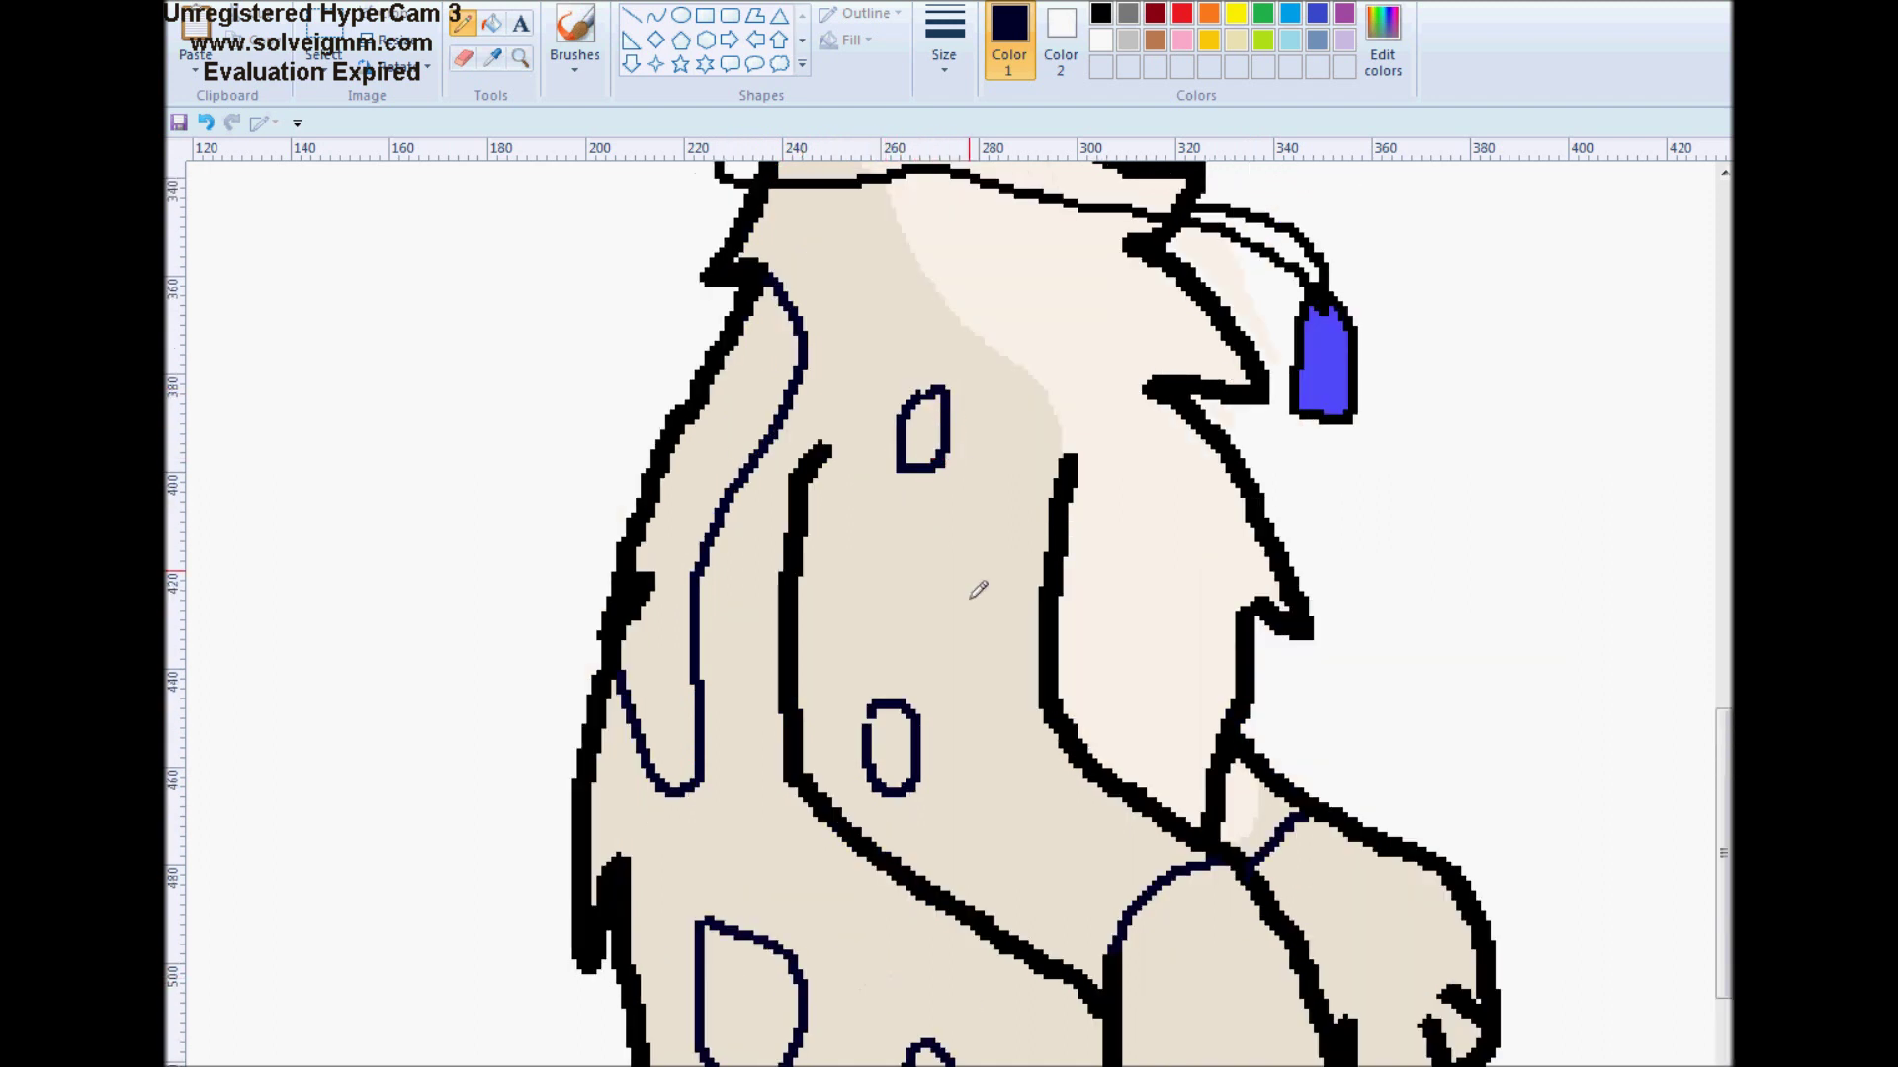
mouse_move(984, 563)
left_mouse_down()
mouse_move(987, 602)
mouse_move(982, 565)
left_mouse_up()
Draw navy forehead markings with two short strokes above the eyes and fill the central stripe
scroll(983, 590, "up", 3)
scroll(983, 590, "up", 12)
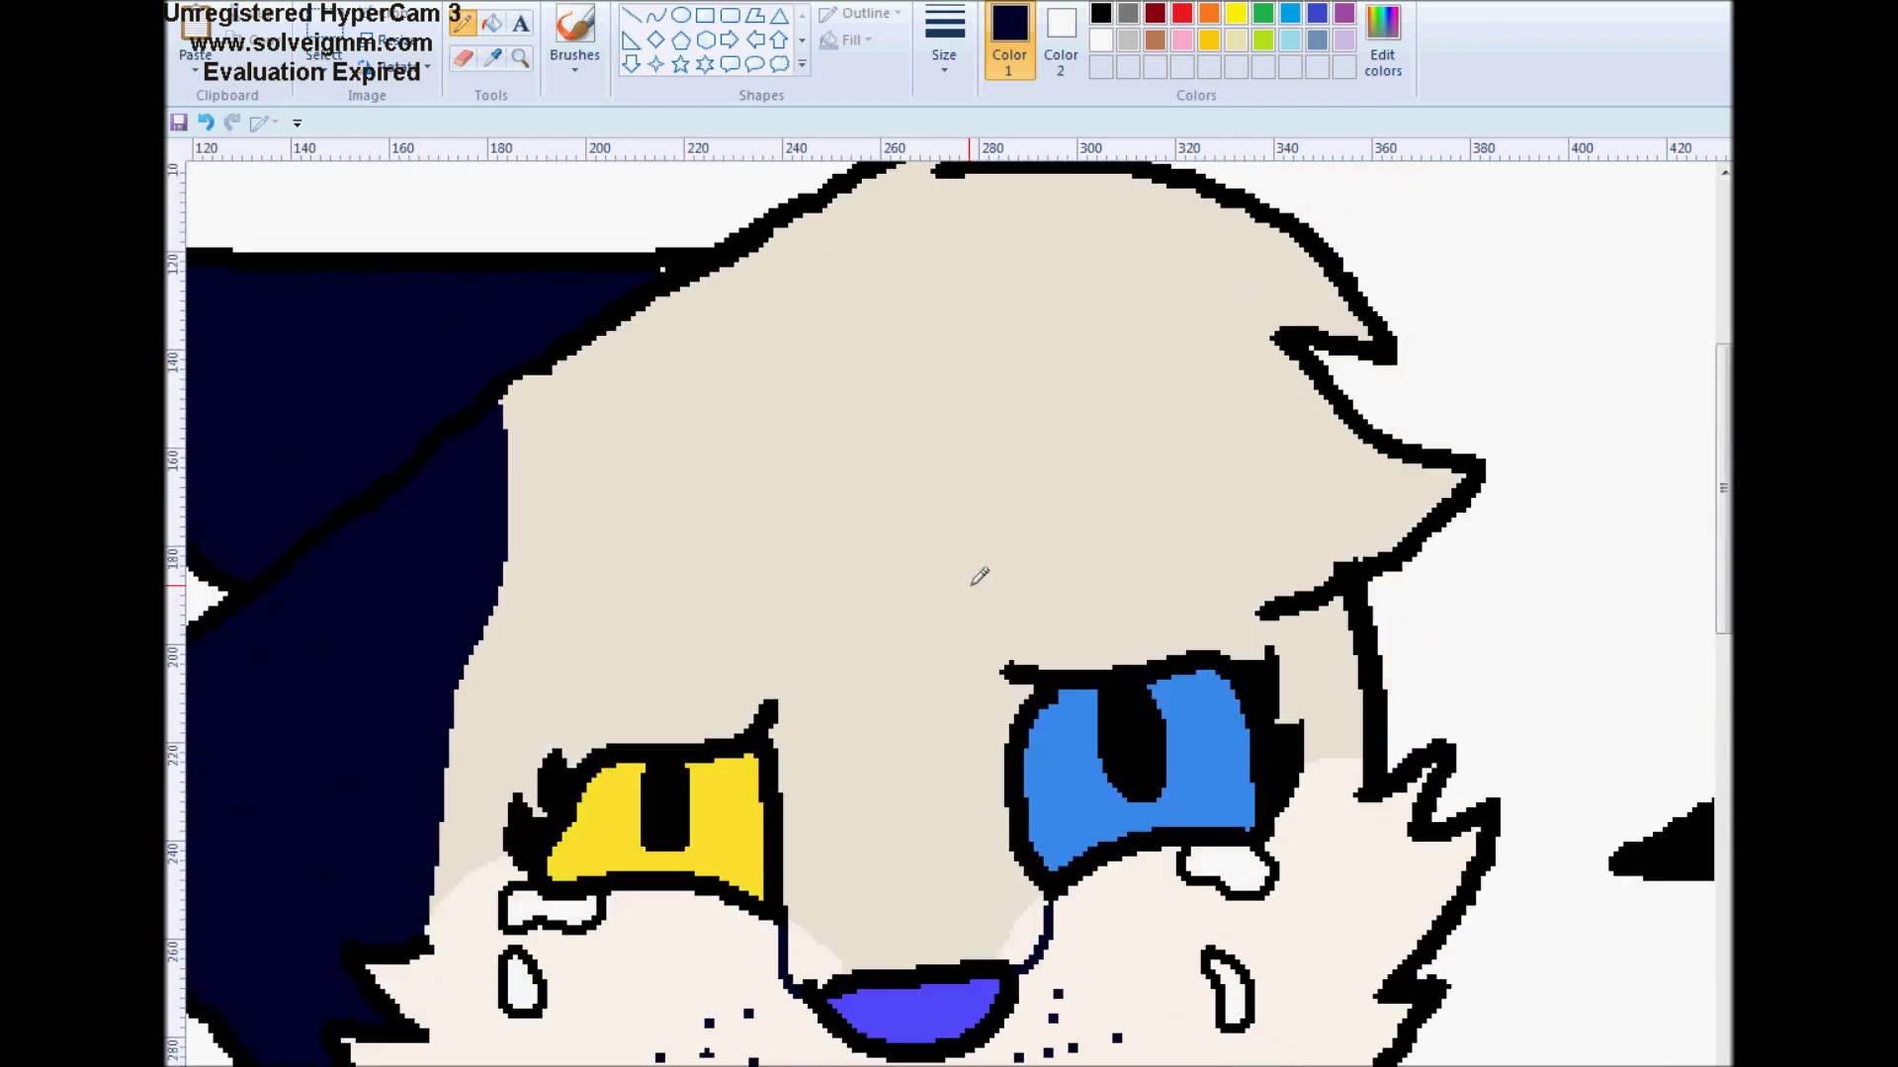
left_click_drag(852, 608, 817, 534)
mouse_move(925, 598)
left_mouse_down()
mouse_move(975, 496)
mouse_move(832, 345)
mouse_move(893, 337)
mouse_move(904, 444)
mouse_move(872, 512)
left_mouse_up()
left_click(494, 26)
left_click(868, 415)
Fill the back stripe and the two upper spots on the body with dark navy
scroll(978, 593, "down", 20)
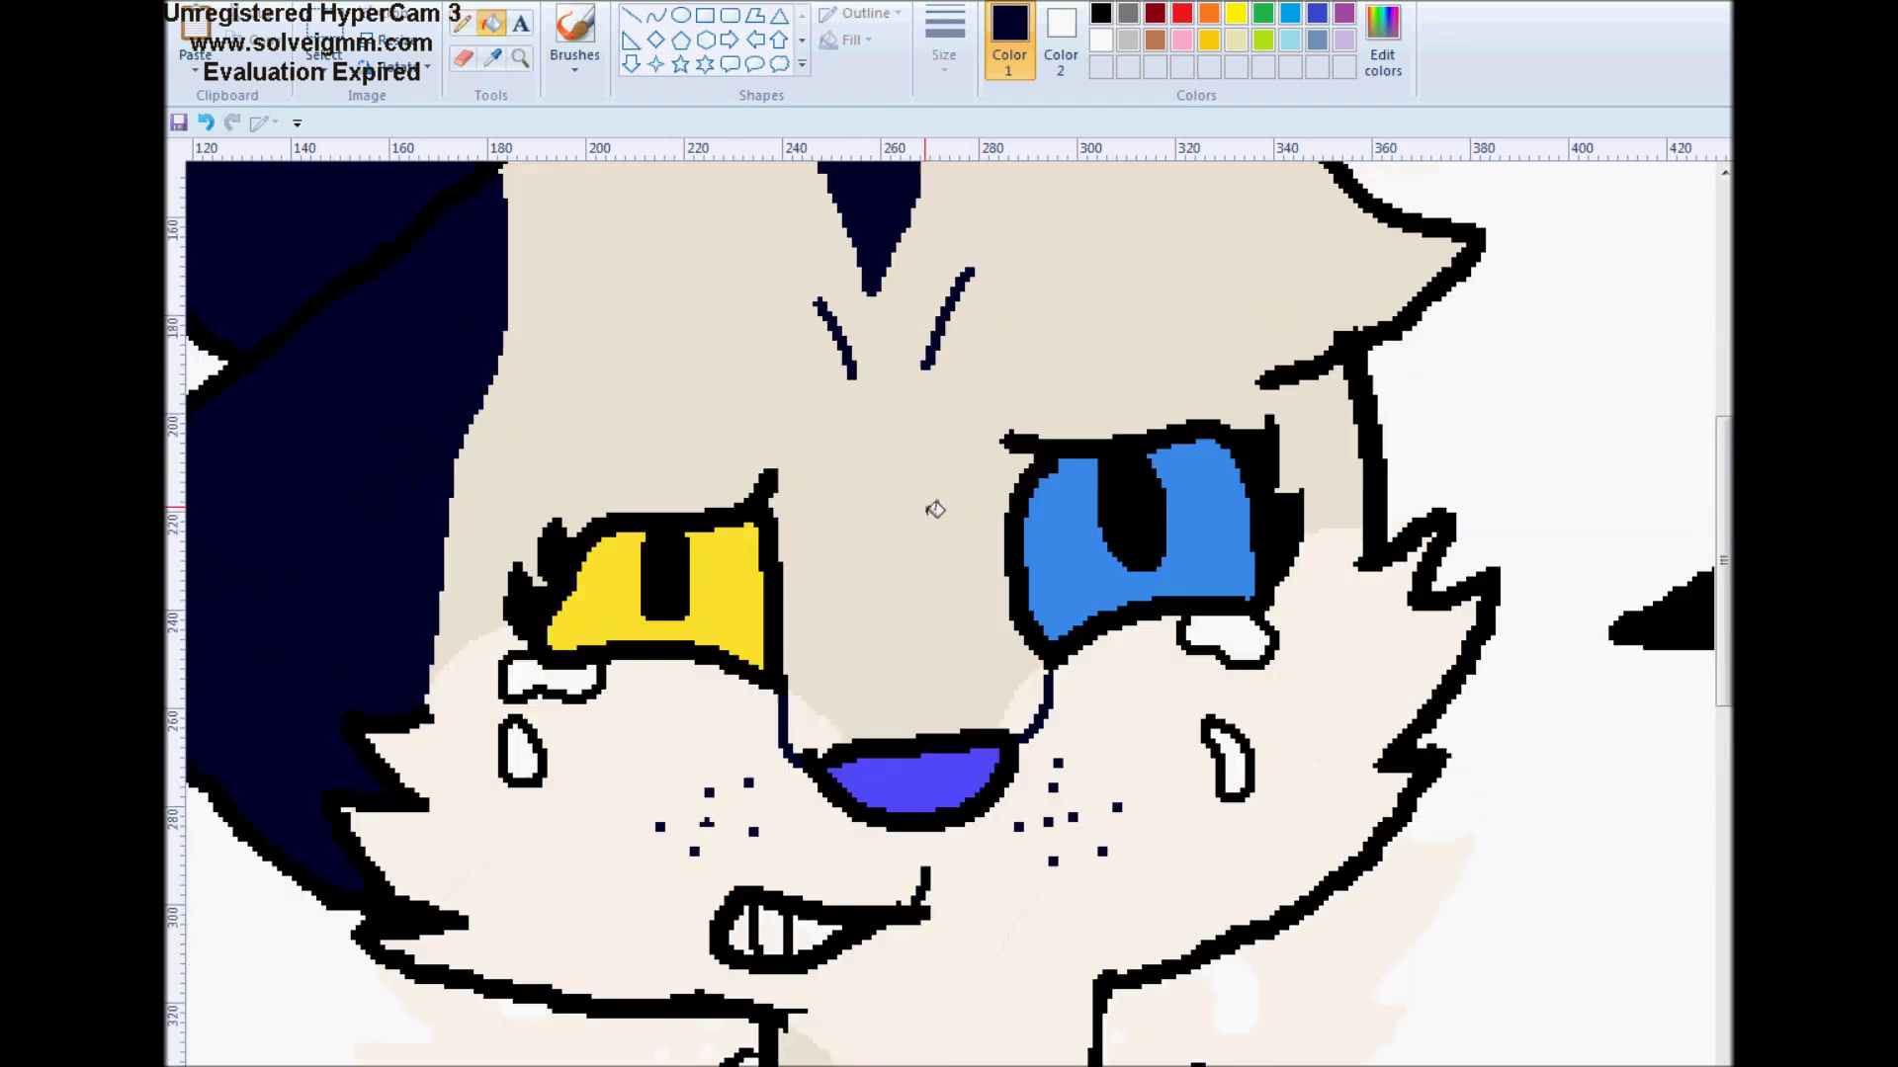
left_click(922, 428)
left_click(768, 415)
left_click(981, 590)
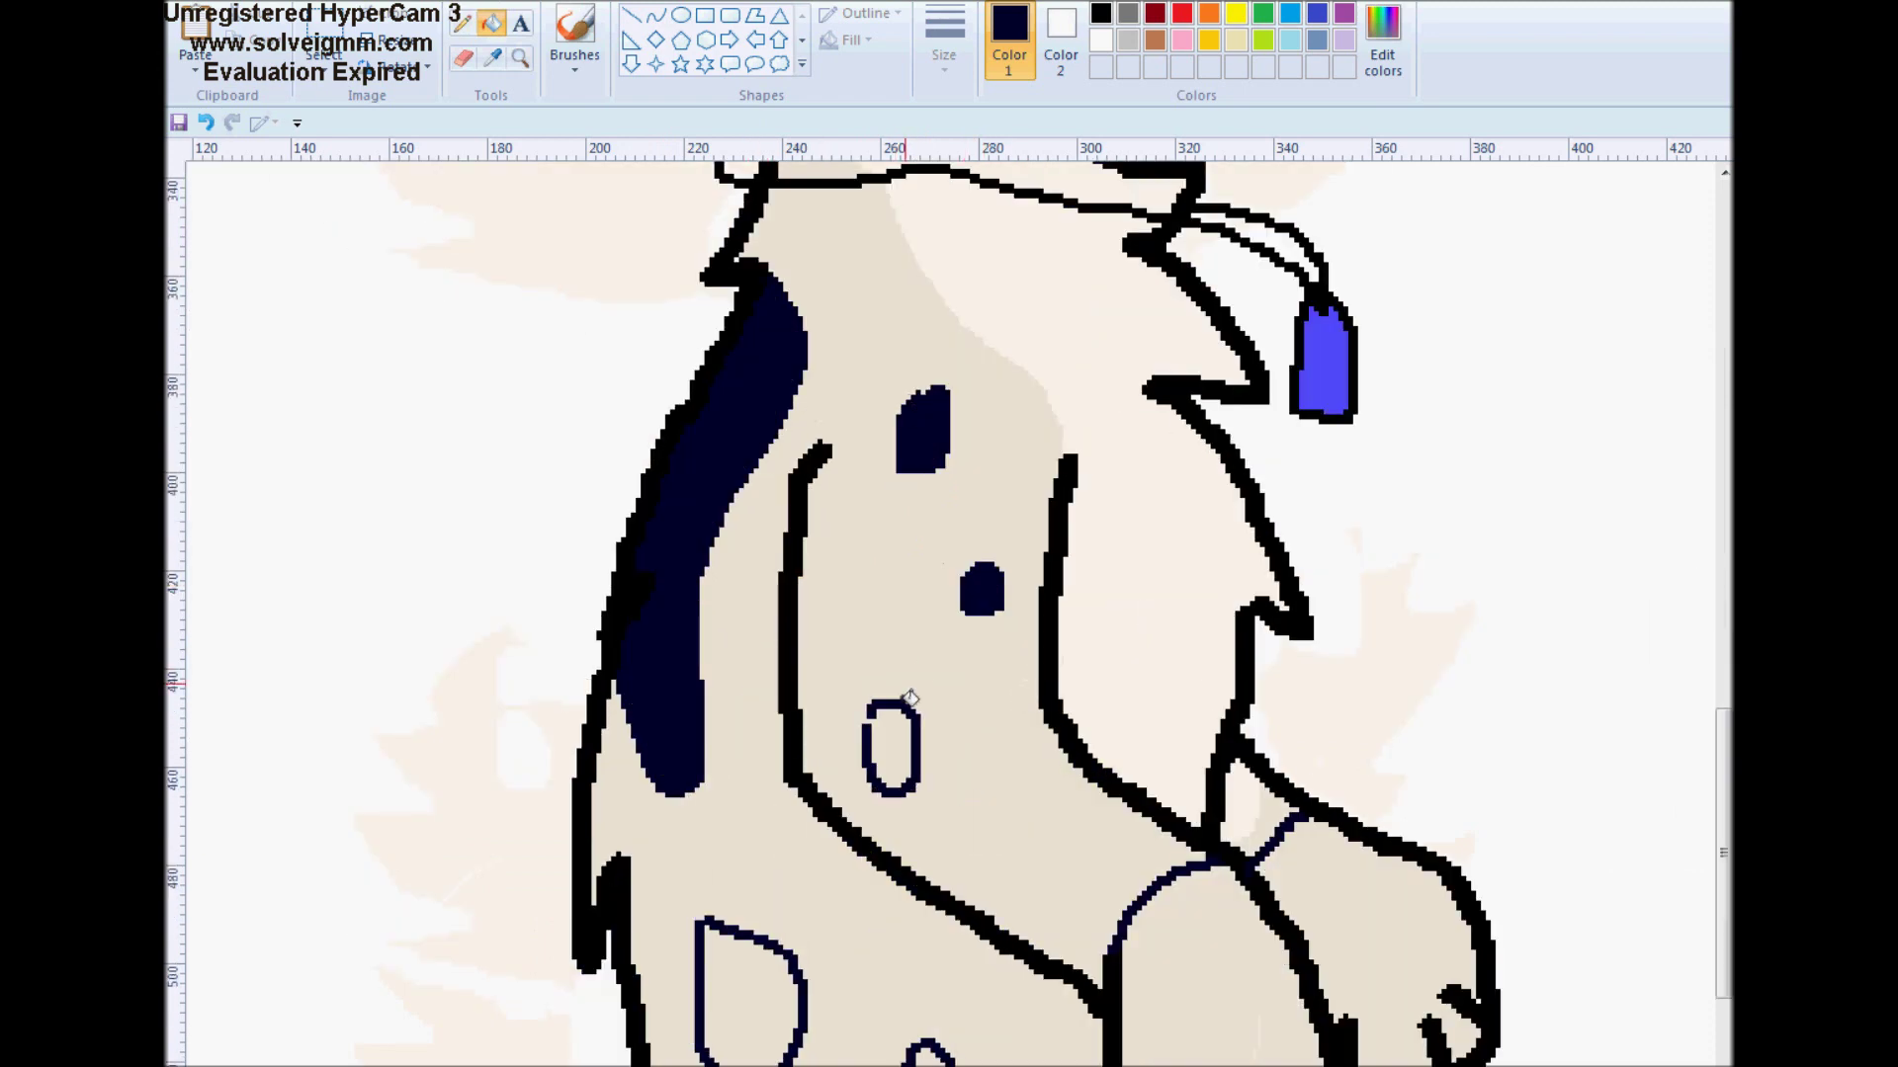
Try filling the lowest arm spot, undo that fill, and close the gap in the spot's outline
left_click(903, 694)
left_click(206, 121)
left_click(462, 22)
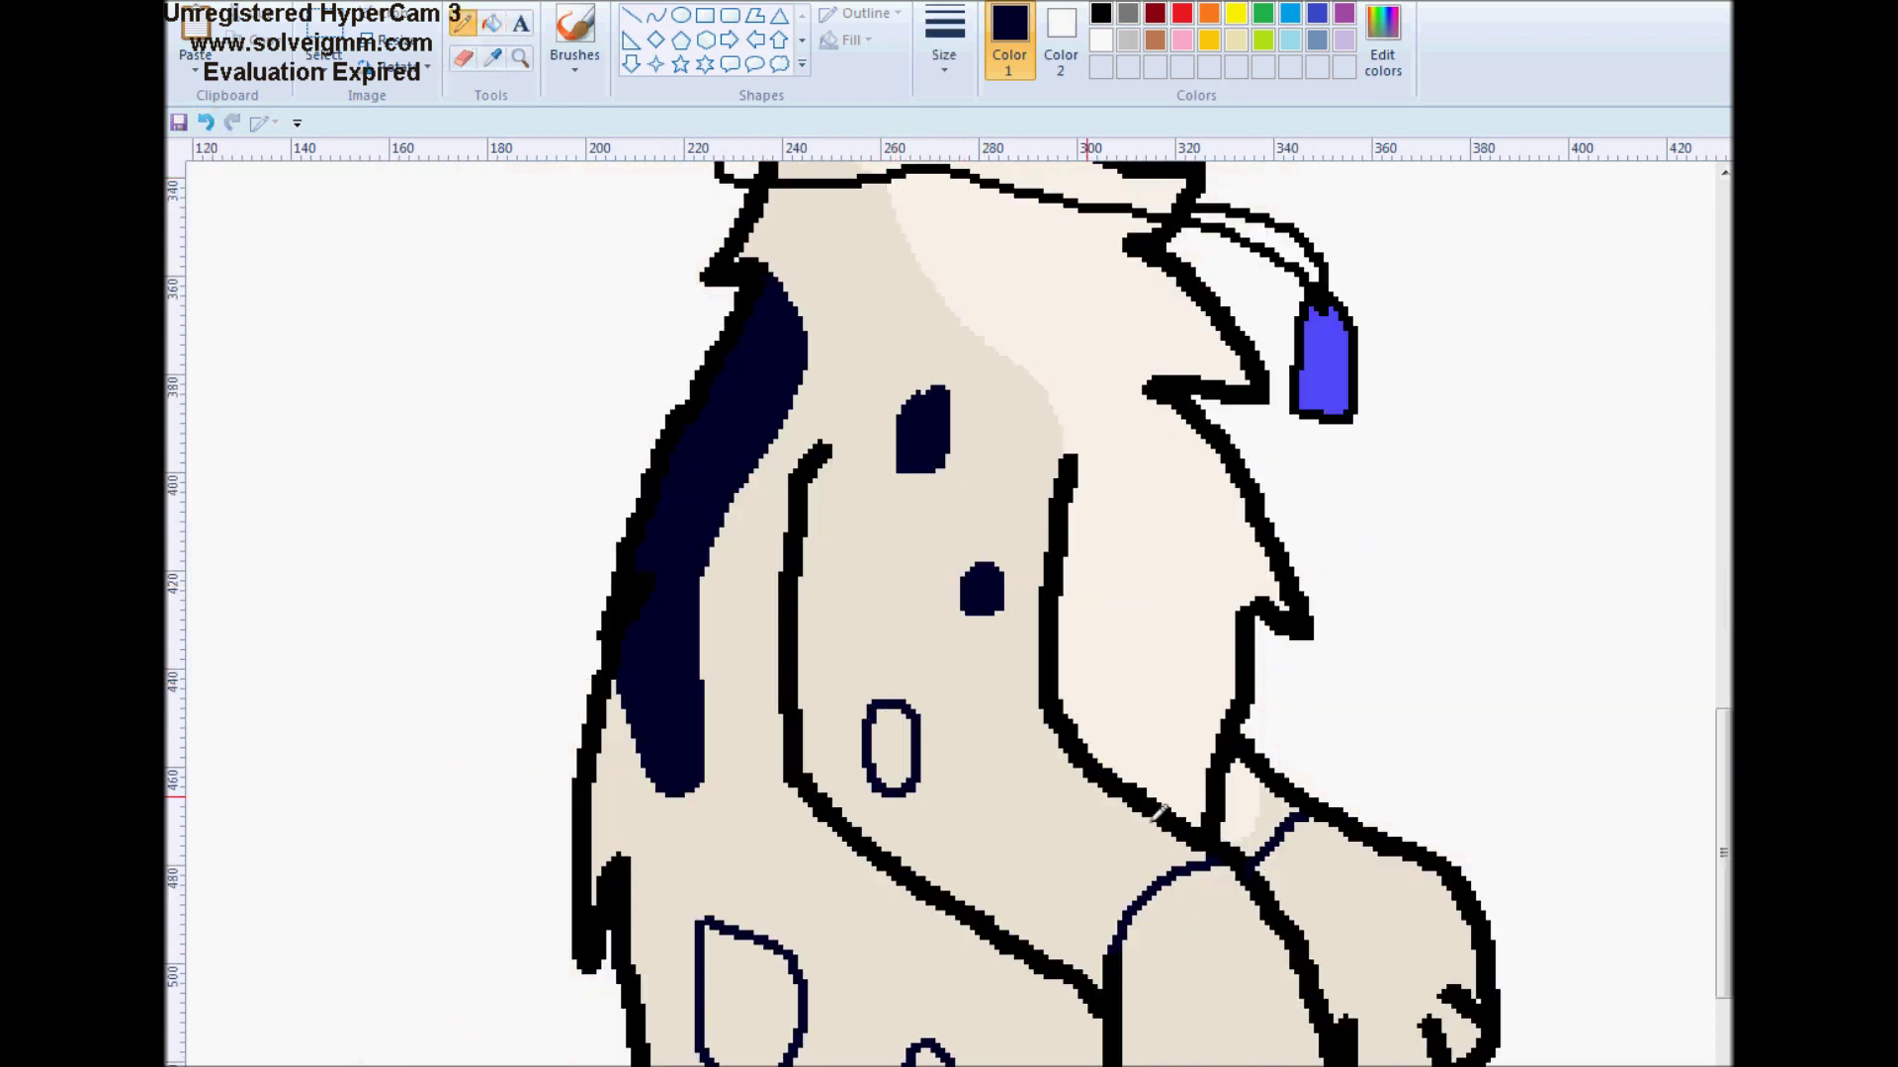
Fill the lower body spots and both paws of the first character with dark navy
scroll(698, 127, "down", 3)
left_click(491, 21)
left_click(756, 1045)
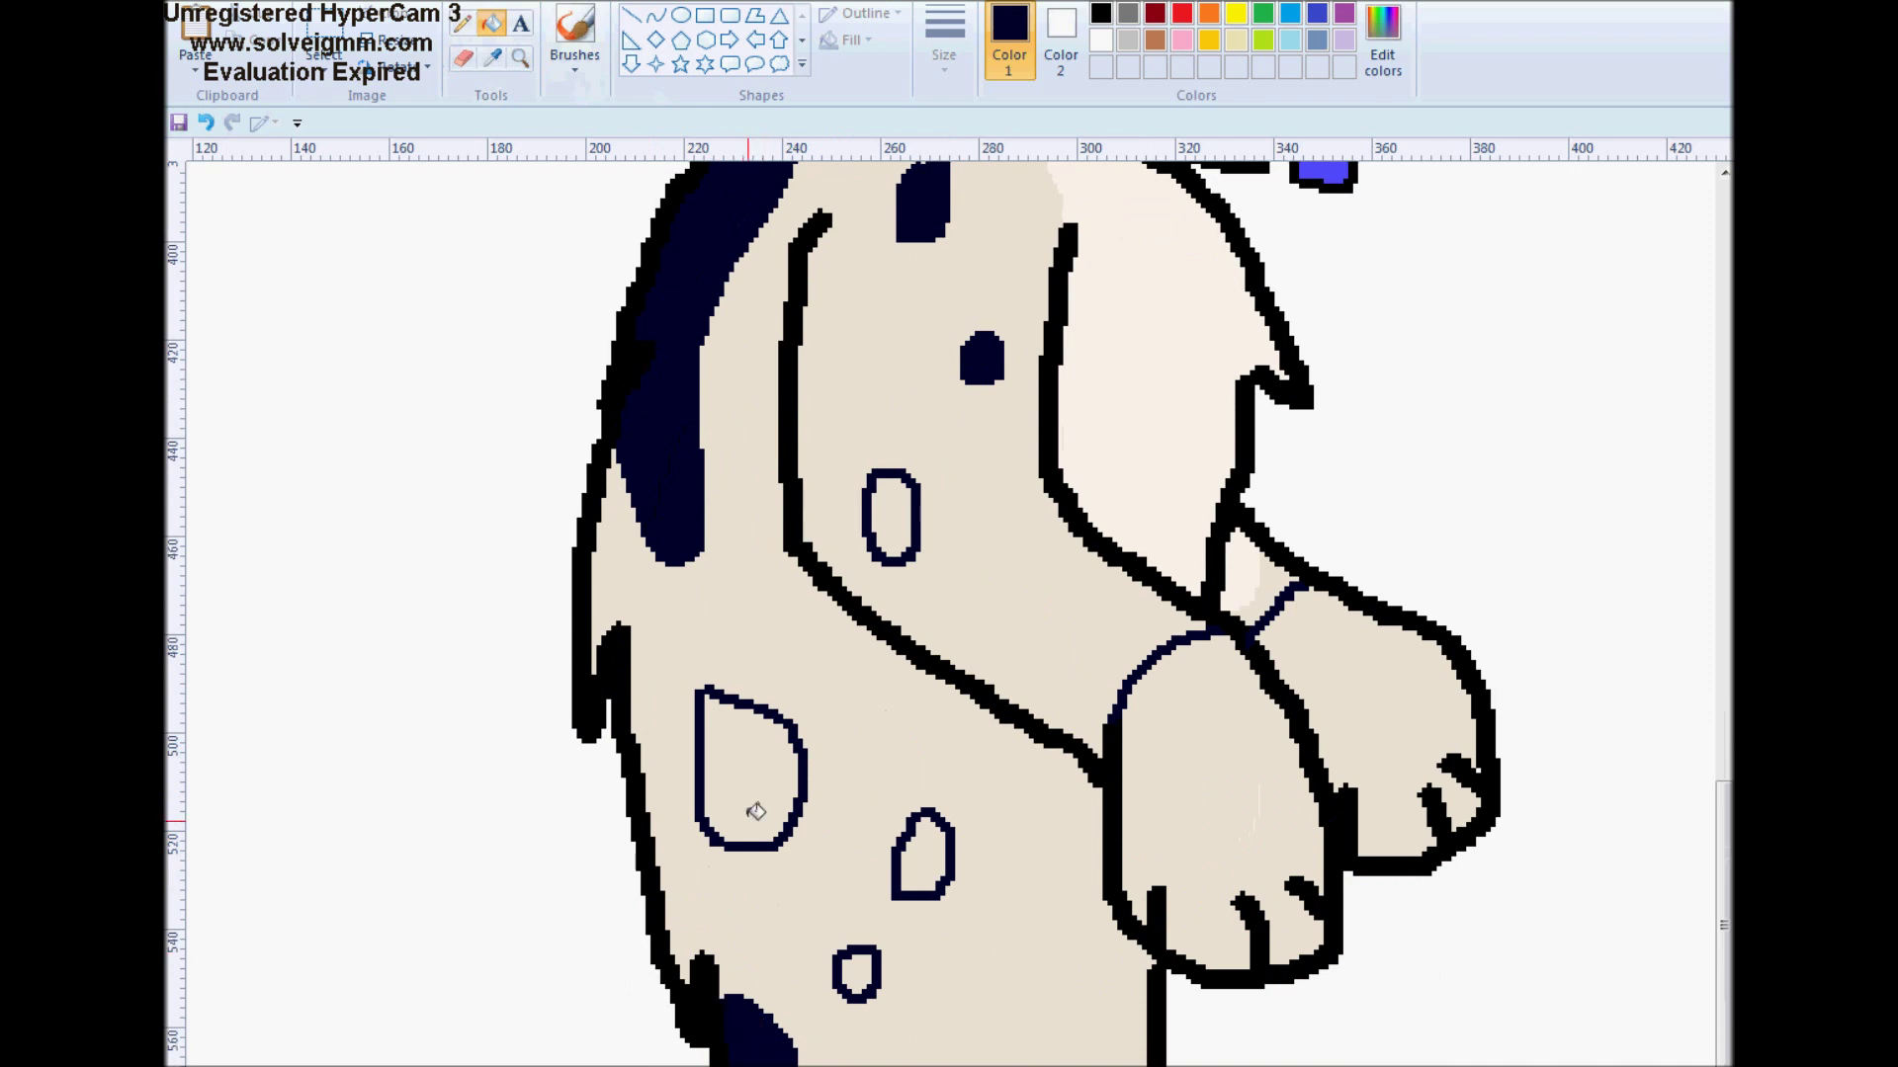
left_click(754, 806)
left_click(860, 974)
left_click(929, 876)
left_click(1280, 718)
left_click(1403, 722)
scroll(613, 882, "down", 2)
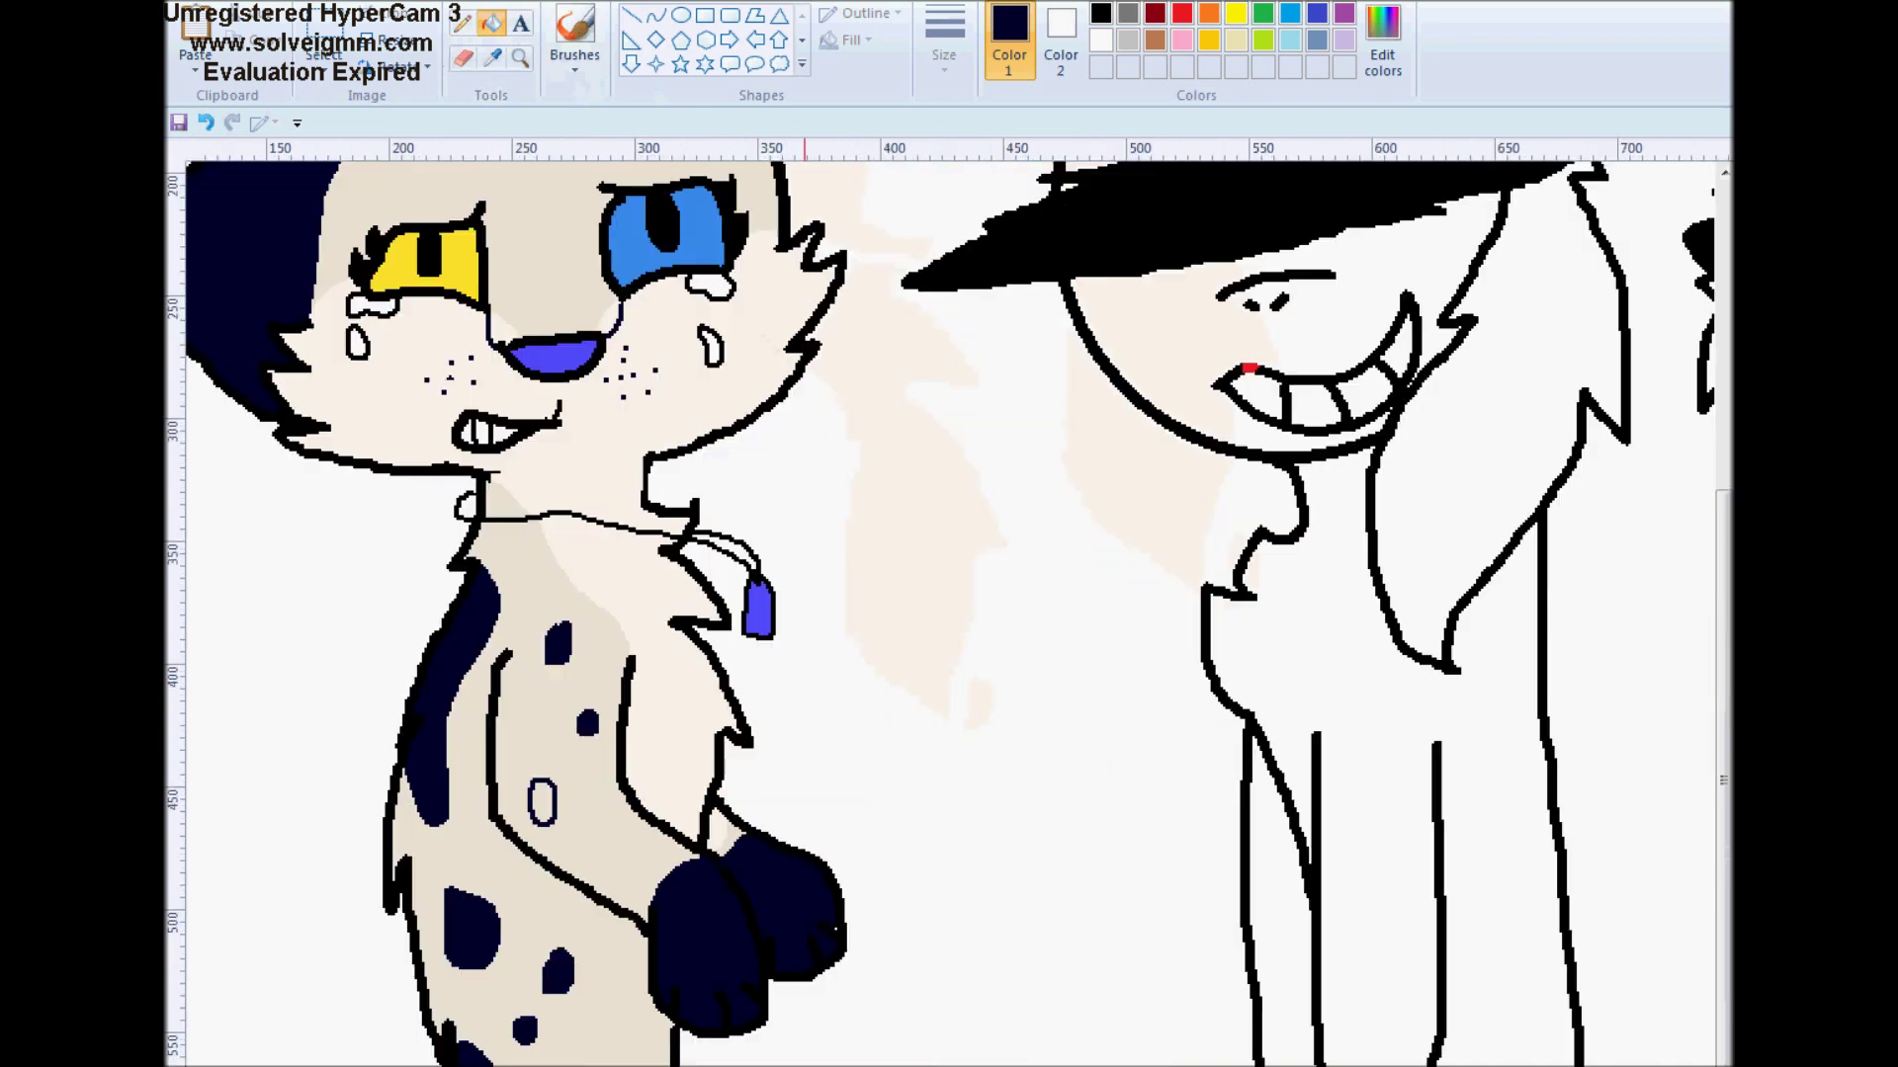
Fill the first character's remaining arm spot with dark navy and touch up the ear's outline in black
left_click(514, 725)
left_click(520, 57)
left_click(543, 514)
left_click(741, 553)
left_click(491, 59)
left_click(643, 306)
left_click(677, 316)
left_click(647, 395)
scroll(744, 381, "up", 2)
left_click(756, 592)
left_click(463, 24)
left_click(1100, 12)
left_click(474, 306)
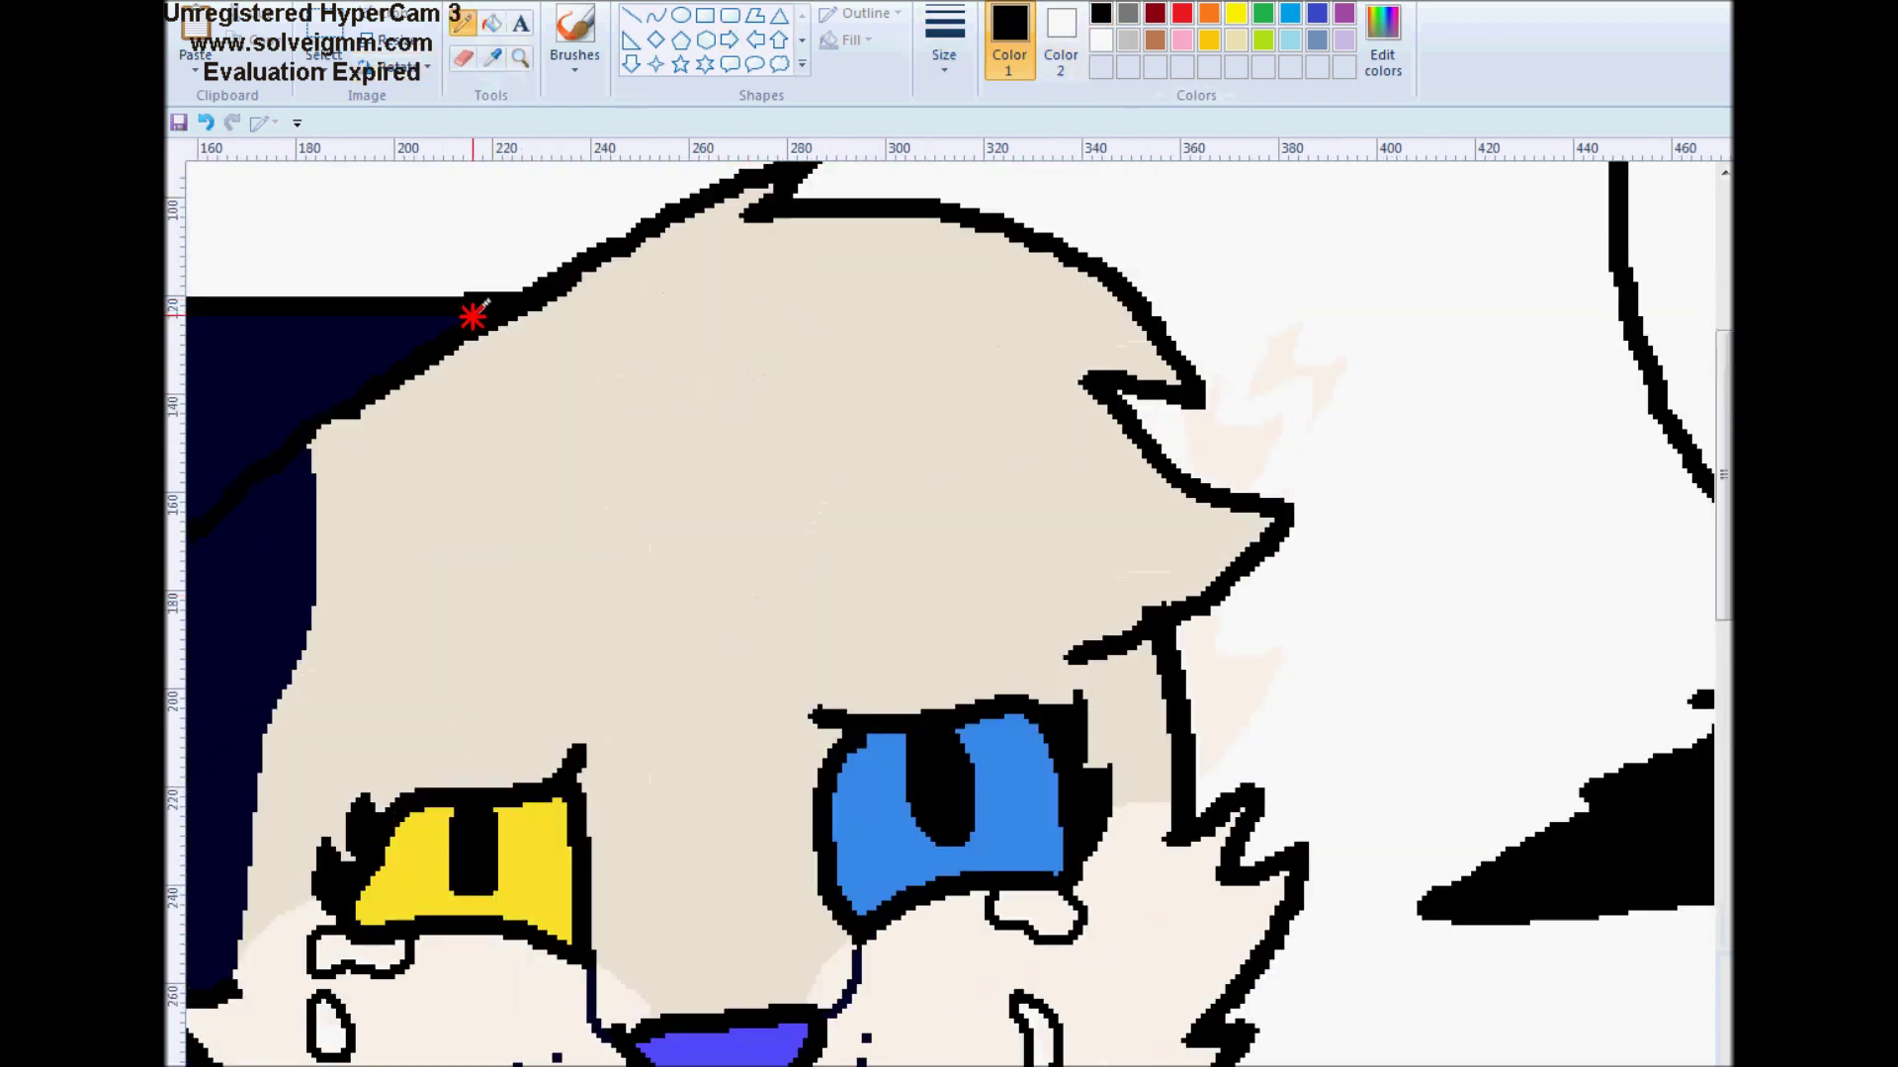
Mix a pale light blue and fill the four tears under the first character's eyes with it
scroll(593, 309, "down", 3)
left_click(1386, 69)
left_click(1070, 435)
left_click(1204, 416)
left_click(1072, 442)
left_click(722, 718)
left_click(491, 23)
left_click(341, 721)
left_click(332, 798)
left_click(1033, 683)
left_click(1035, 798)
Mix a pale cream yellow and fill the first character's teeth with it
scroll(1036, 798, "down", 3)
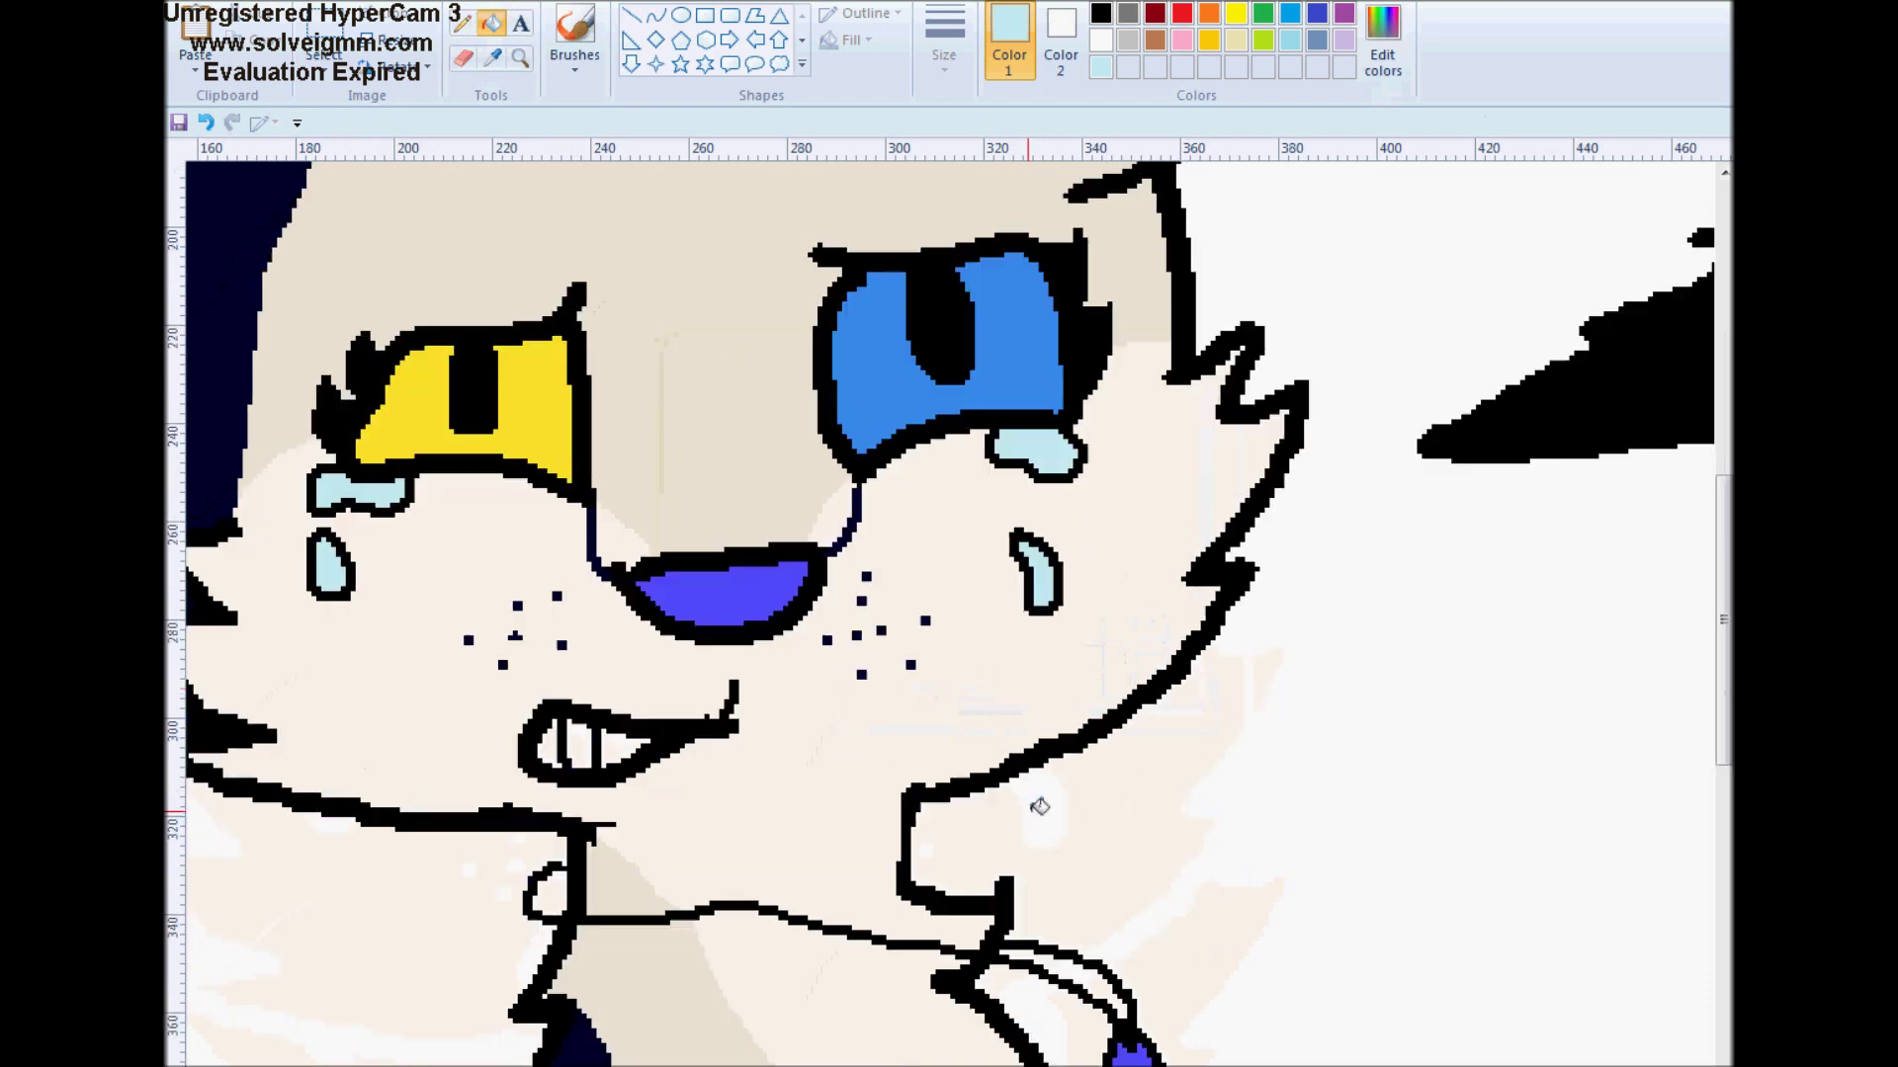
left_click(1382, 54)
left_click(985, 389)
left_click(1204, 403)
left_click(721, 723)
left_click(550, 740)
Draw thin white vertical curves on both sides of each iris in the first character's yellow and blue eyes
left_click(1100, 39)
left_click(462, 22)
left_click(944, 40)
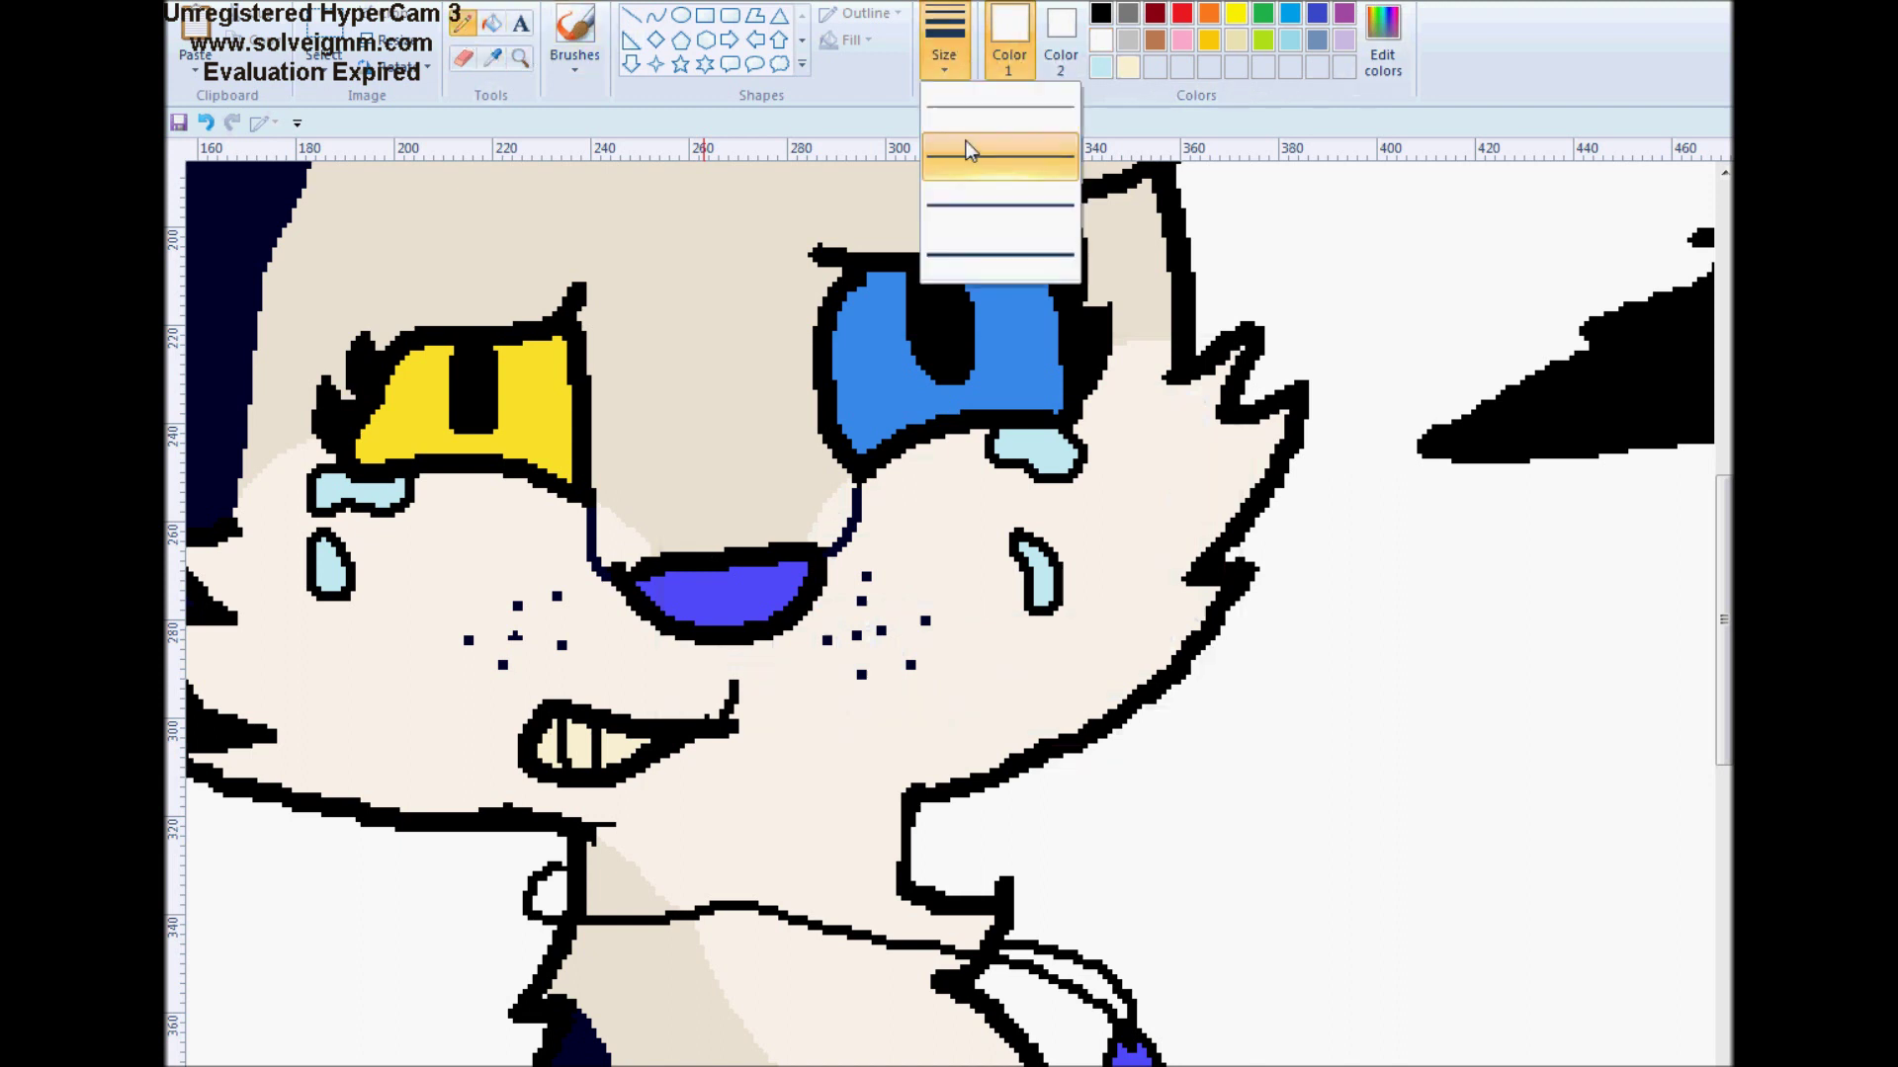
left_click(966, 150)
left_click_drag(407, 357, 418, 445)
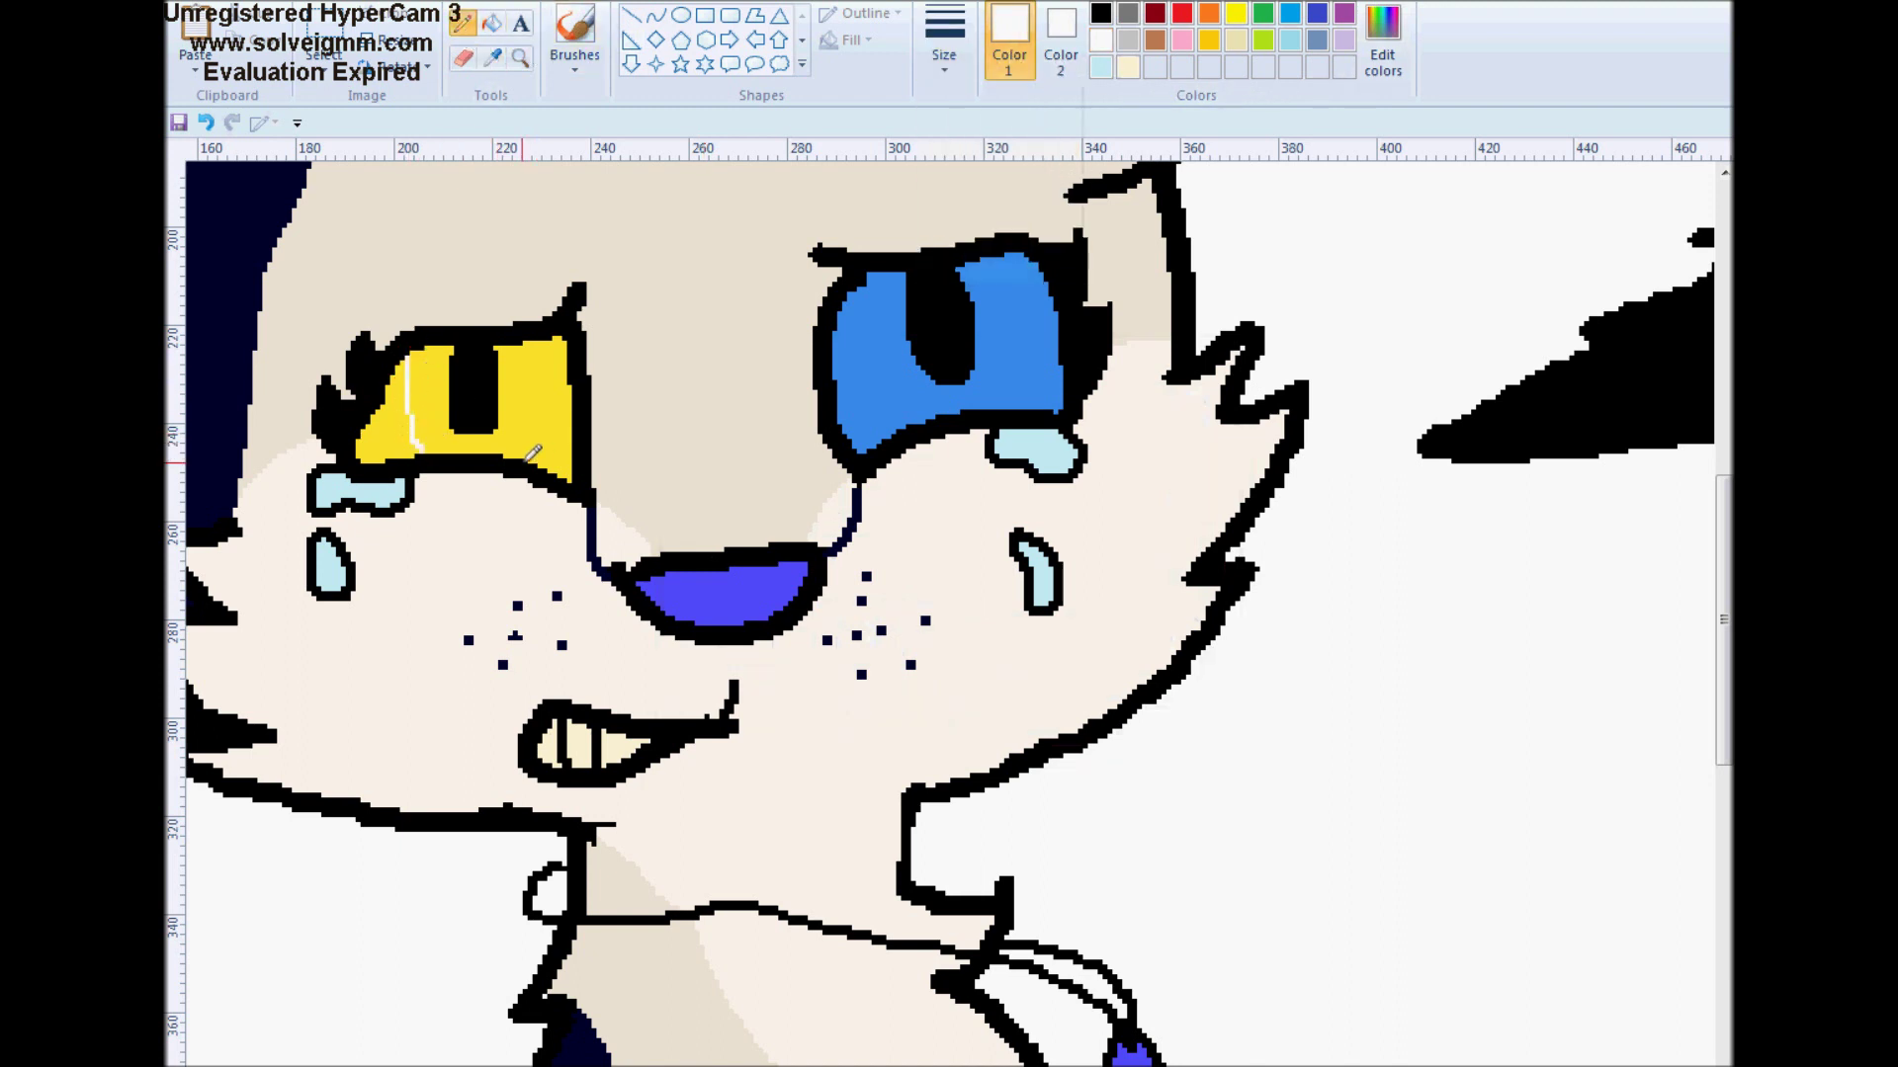
left_click_drag(532, 455, 547, 341)
left_click_drag(843, 306, 889, 423)
left_click_drag(1024, 402, 1045, 282)
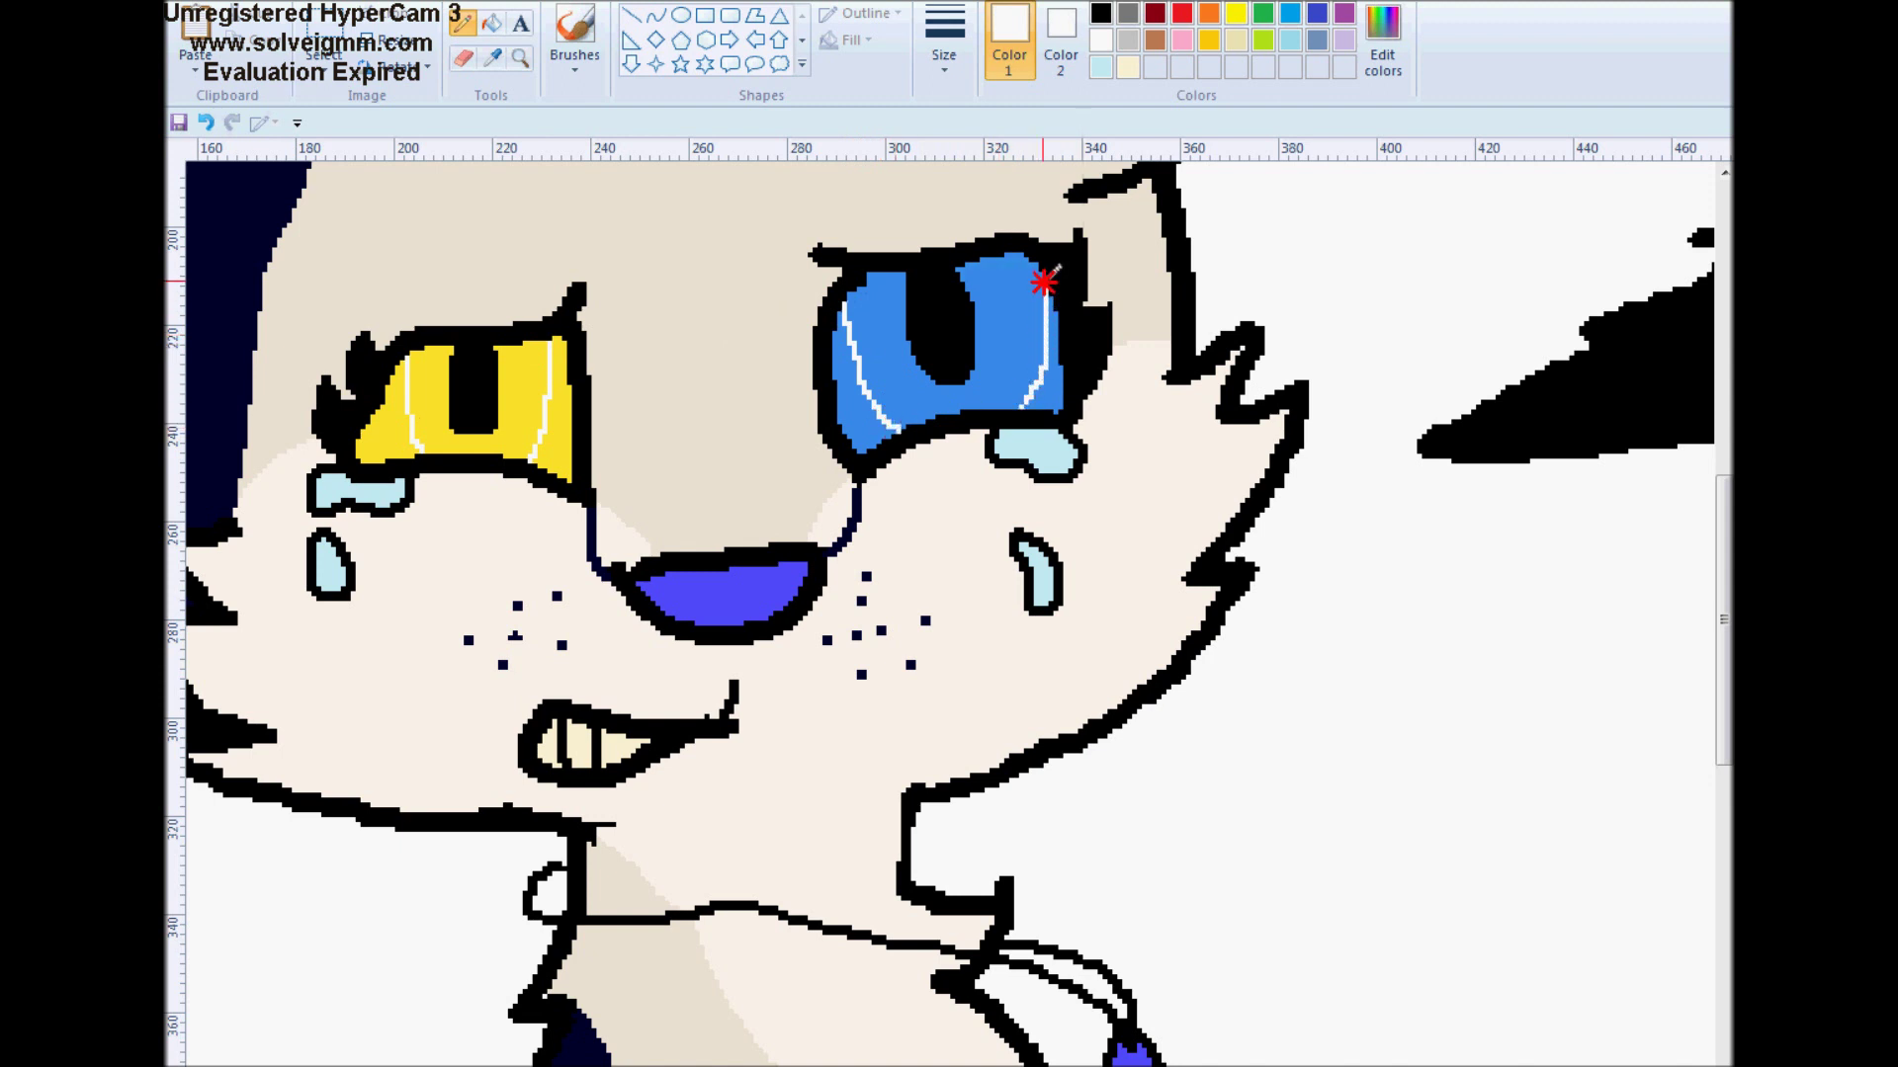
Fill the areas outside the white iris lines with white in both eyes
left_click(491, 24)
left_click(391, 425)
left_click(553, 416)
left_click(858, 396)
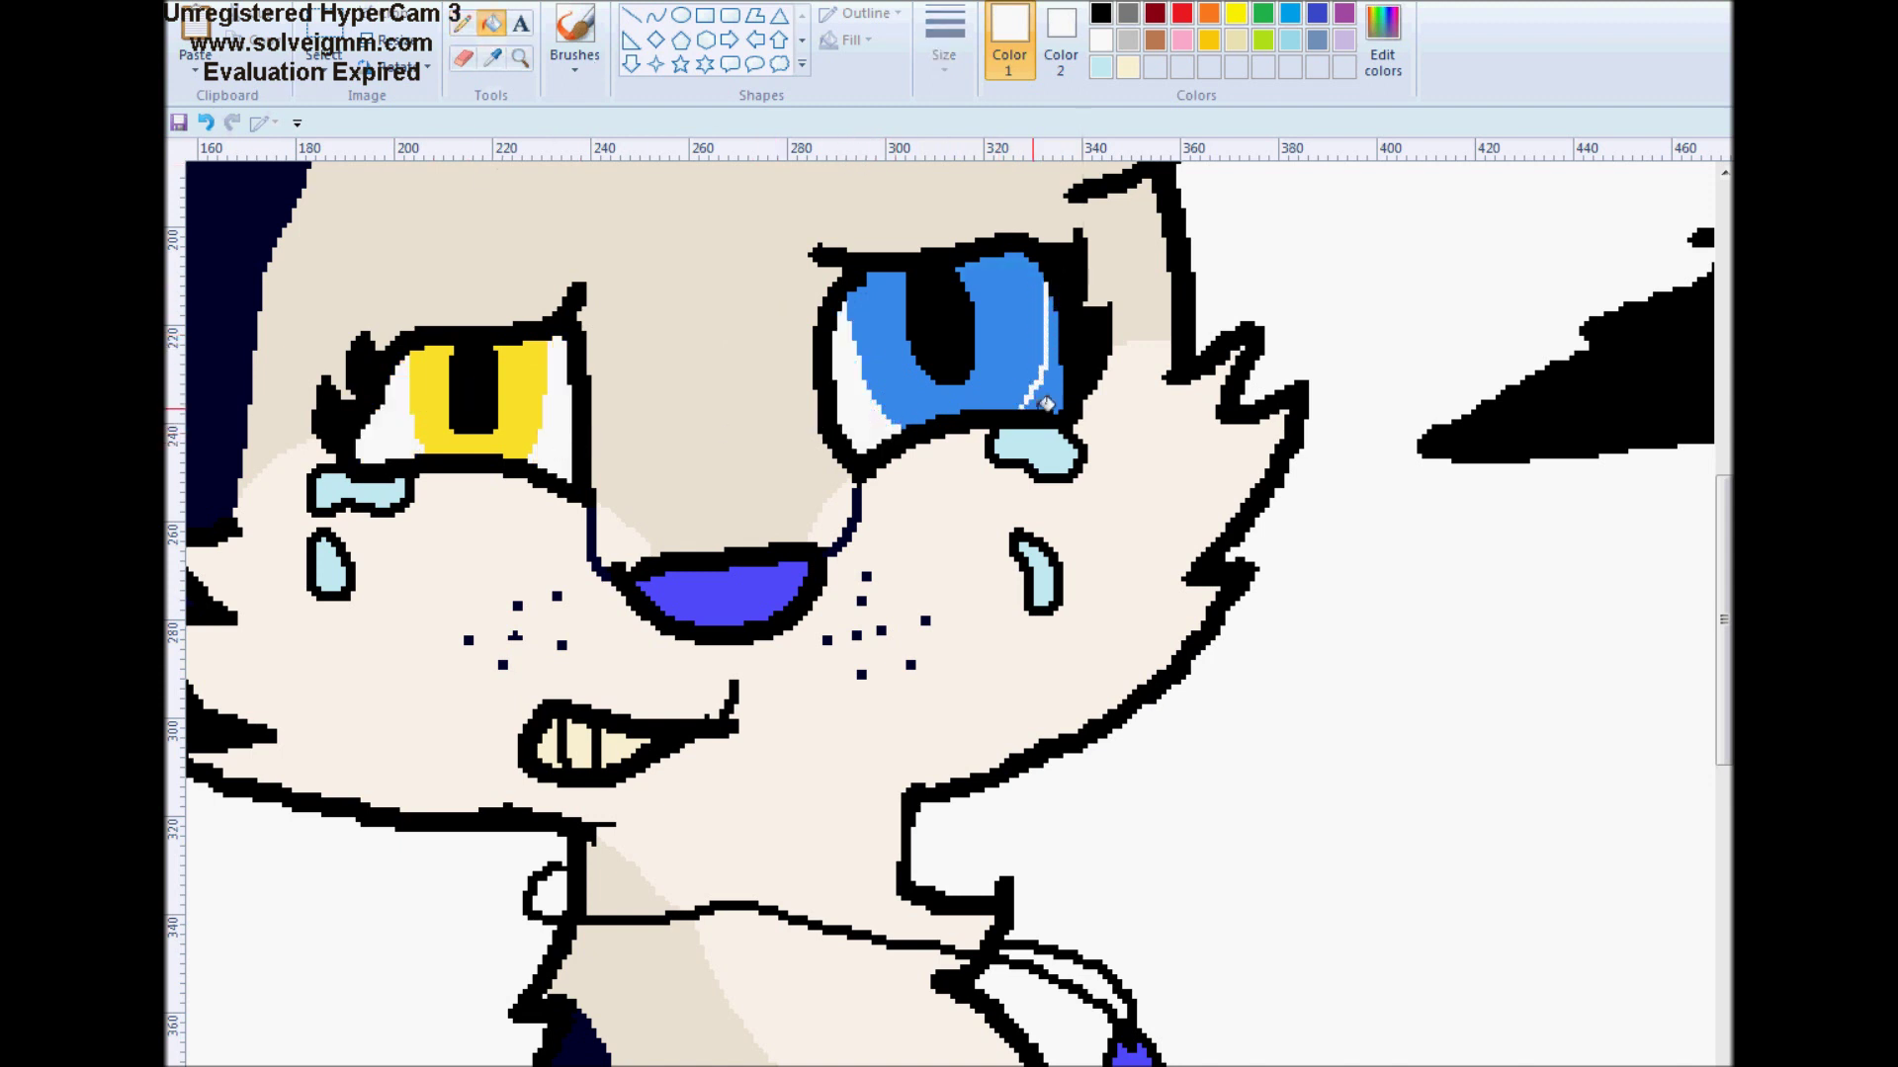
left_click(1045, 381)
Add white highlights to both eyes with the thickest pencil size, large ones over the pupils and smaller ones nearby
left_click(462, 24)
left_click(944, 40)
left_click(966, 271)
mouse_move(895, 285)
left_mouse_down()
mouse_move(860, 317)
mouse_move(920, 284)
left_mouse_up()
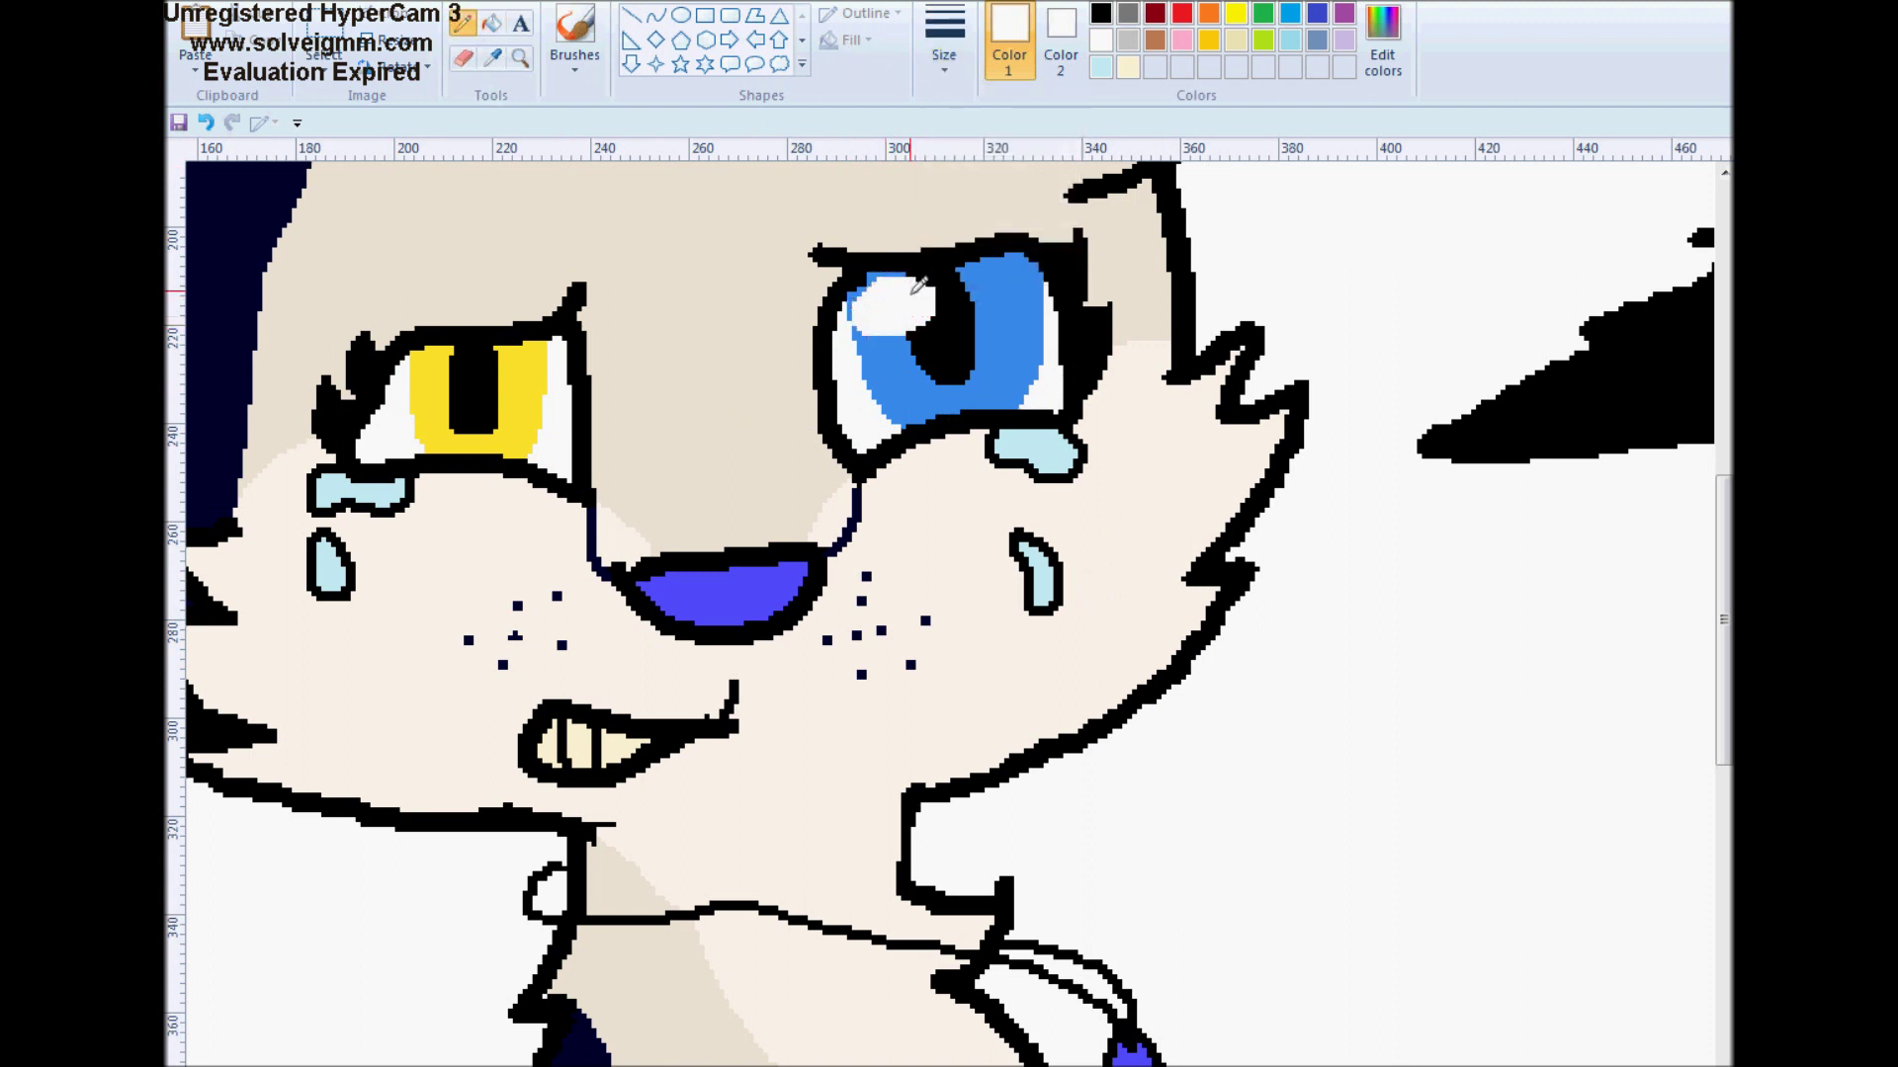
mouse_move(556, 364)
left_mouse_down()
mouse_move(468, 385)
mouse_move(541, 389)
mouse_move(538, 387)
left_mouse_up()
left_click(941, 60)
left_click(473, 389)
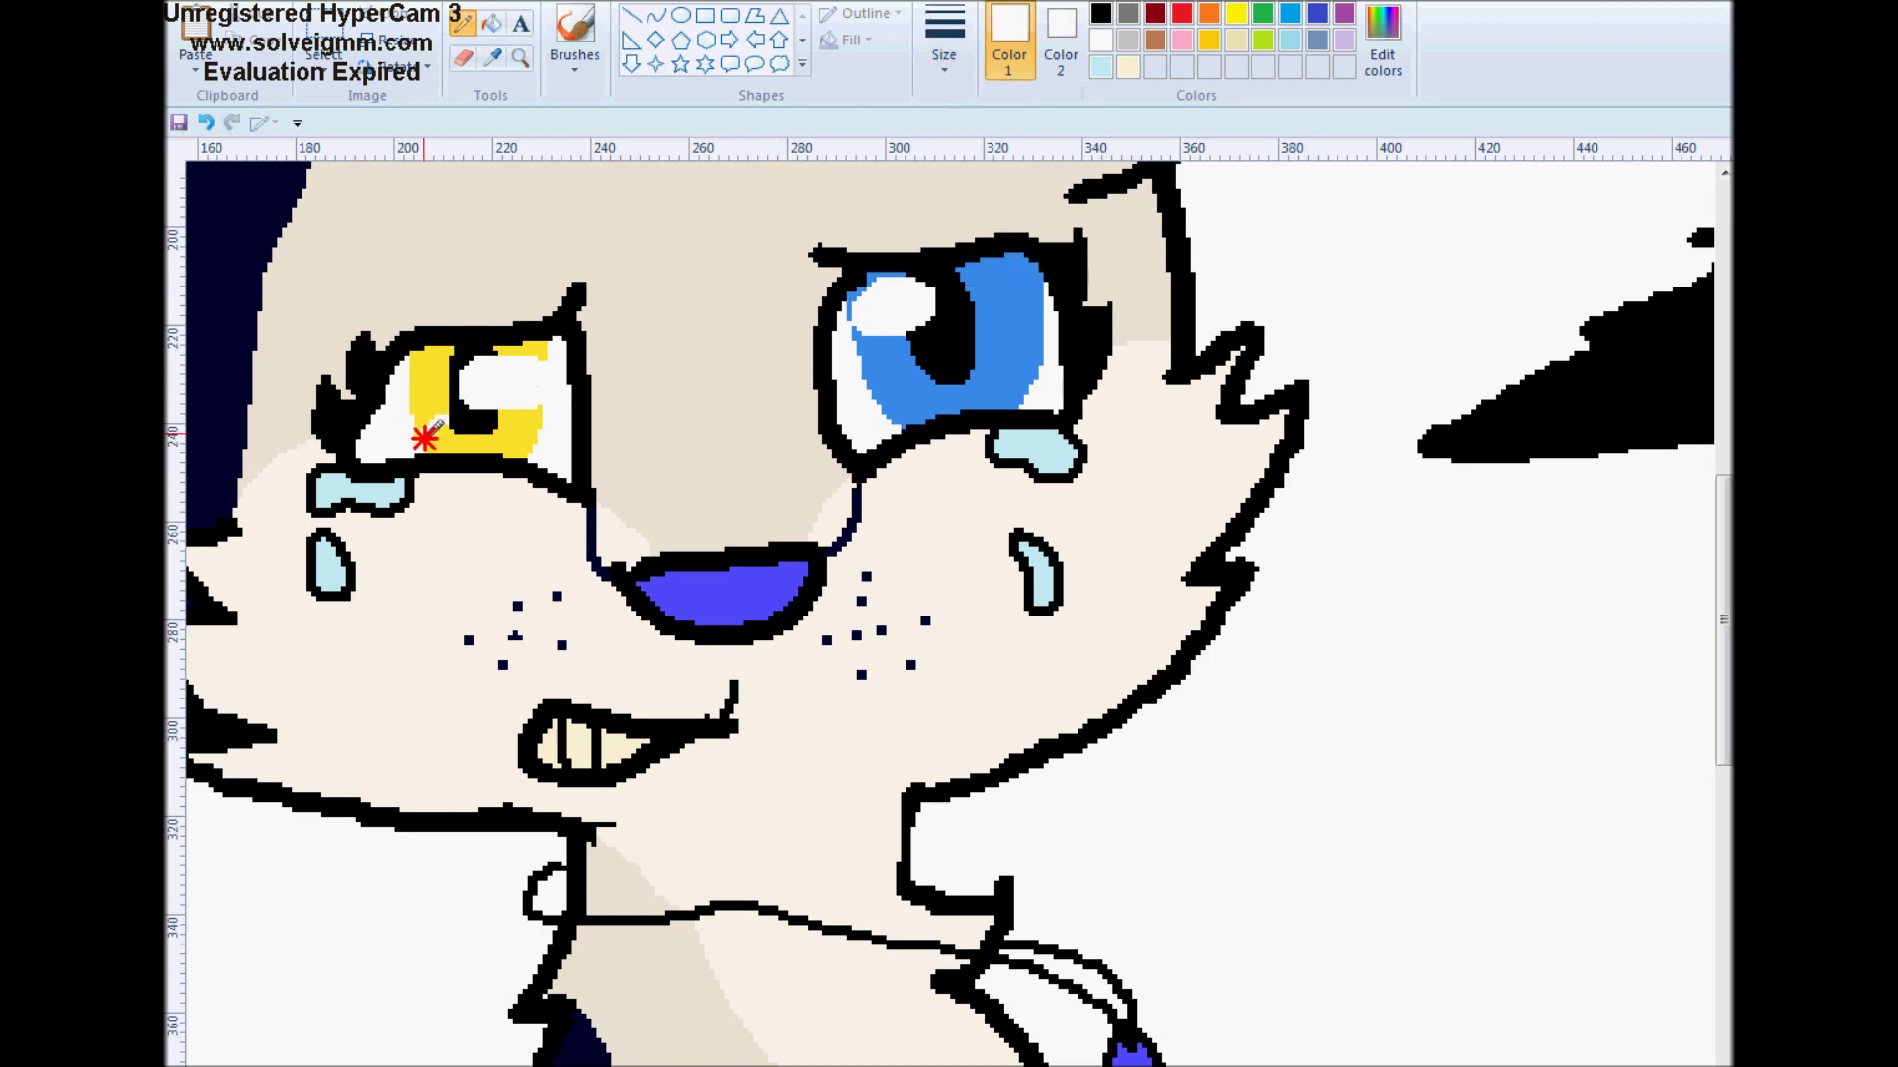
mouse_move(979, 361)
left_mouse_down()
mouse_move(1020, 385)
mouse_move(971, 405)
left_mouse_up()
scroll(949, 593, "down", 4)
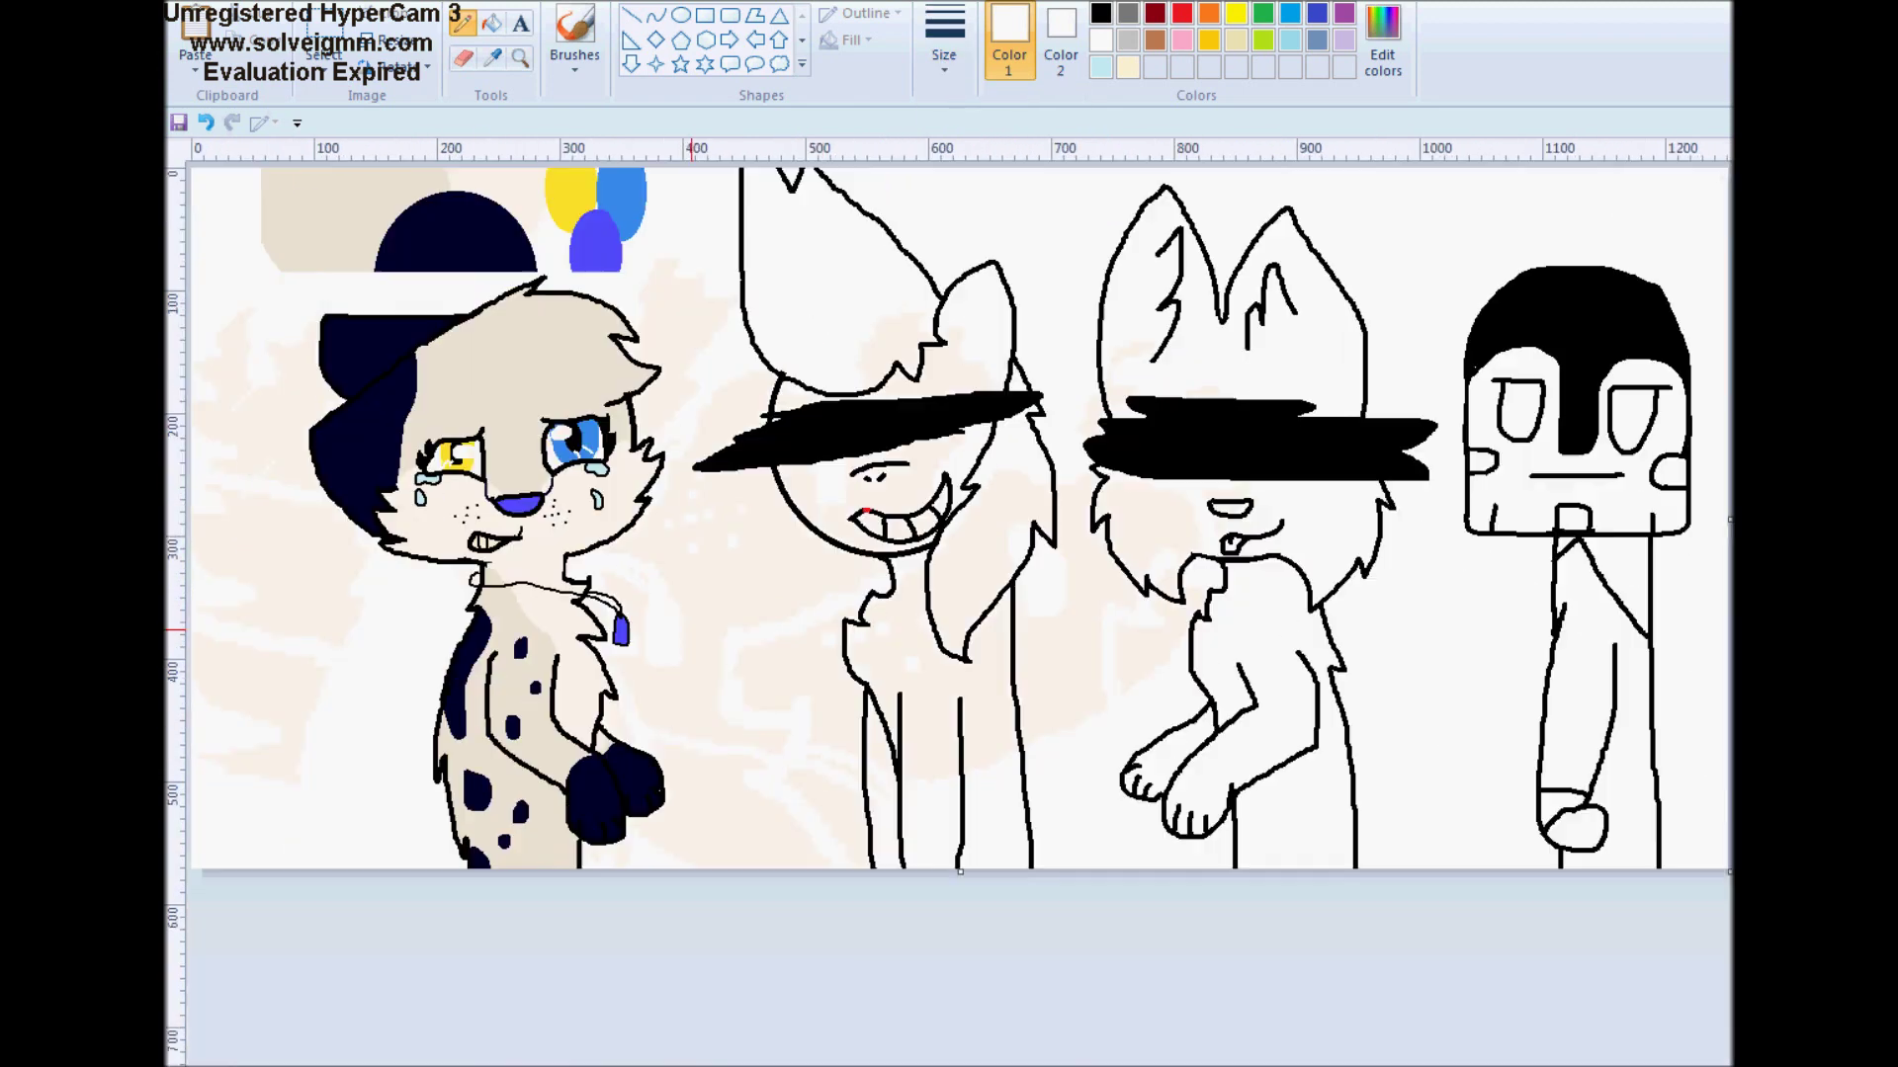
left_click(489, 25)
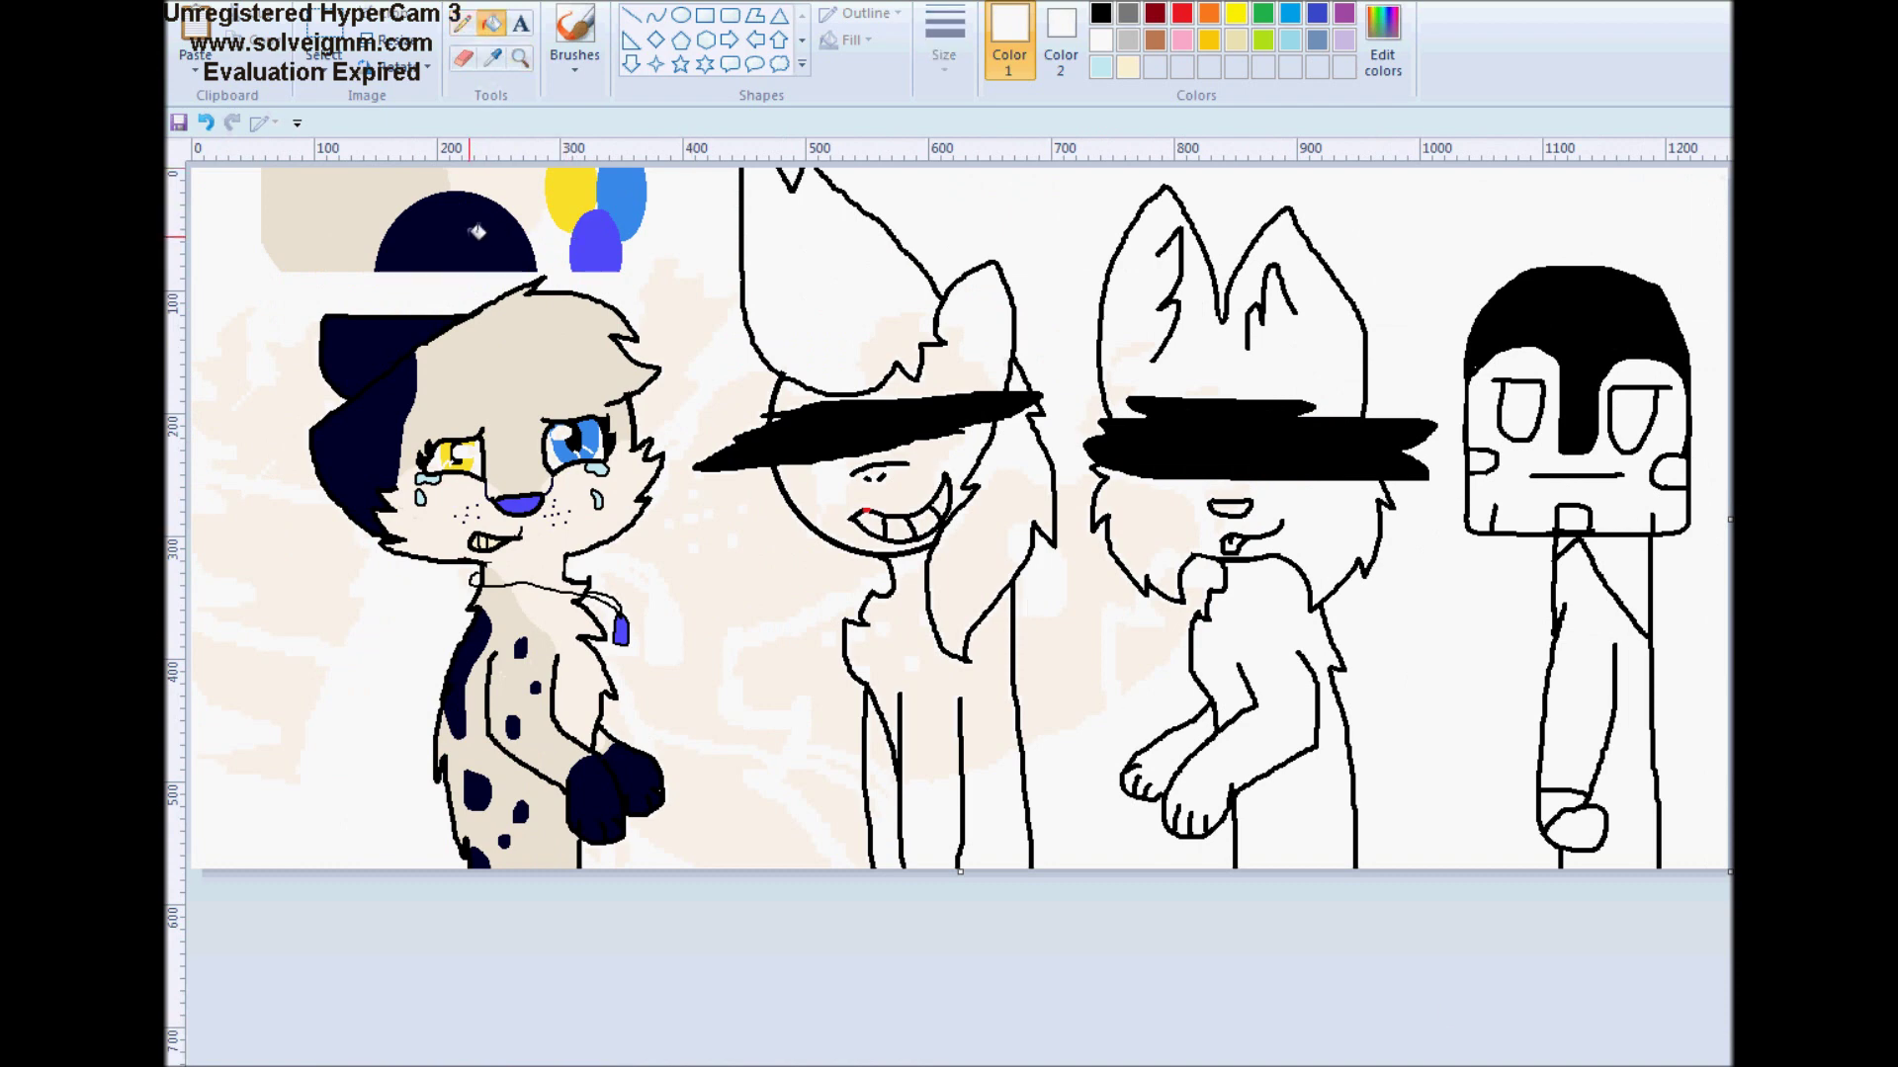
left_click(477, 231)
left_click(205, 122)
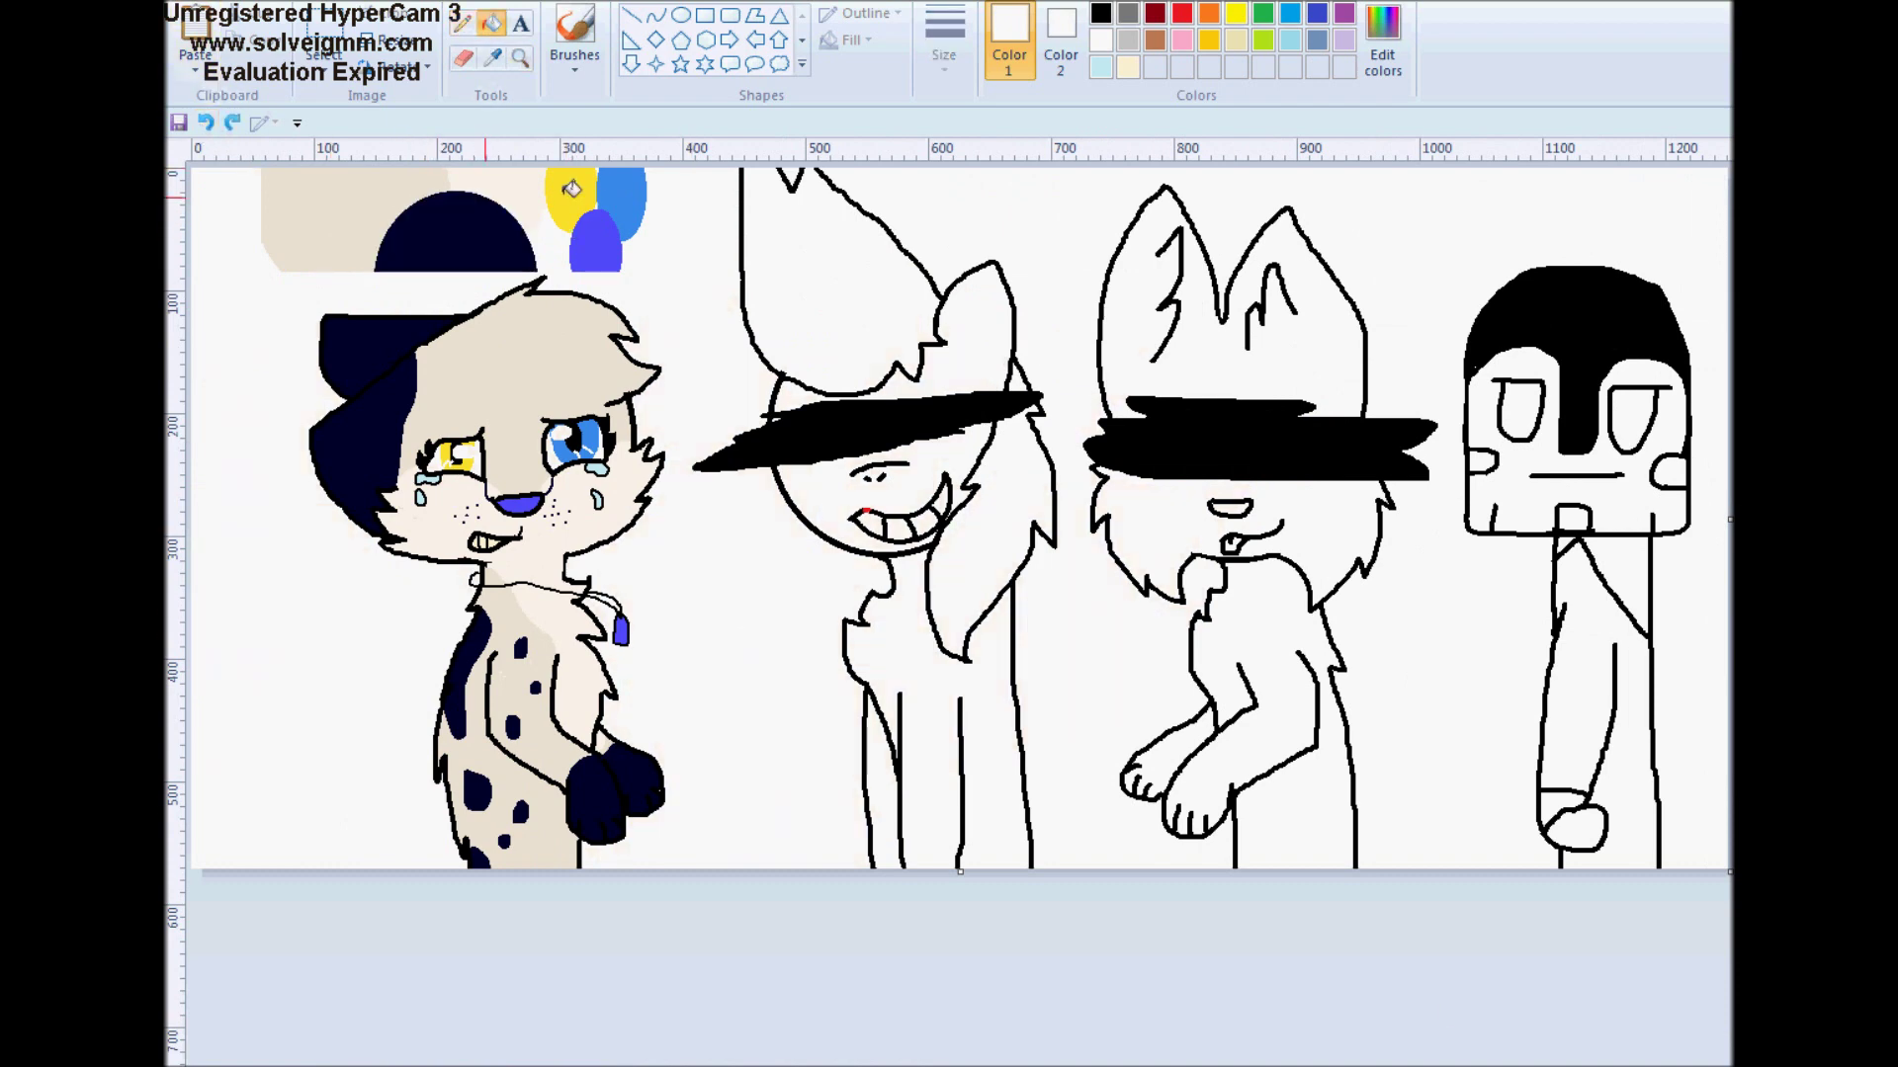
Replace the stray red pixels on the second character's mouth line with black using the color-replacing eraser
left_click(461, 57)
left_click(1181, 13)
left_click(1060, 39)
left_click(1100, 13)
left_click(899, 464)
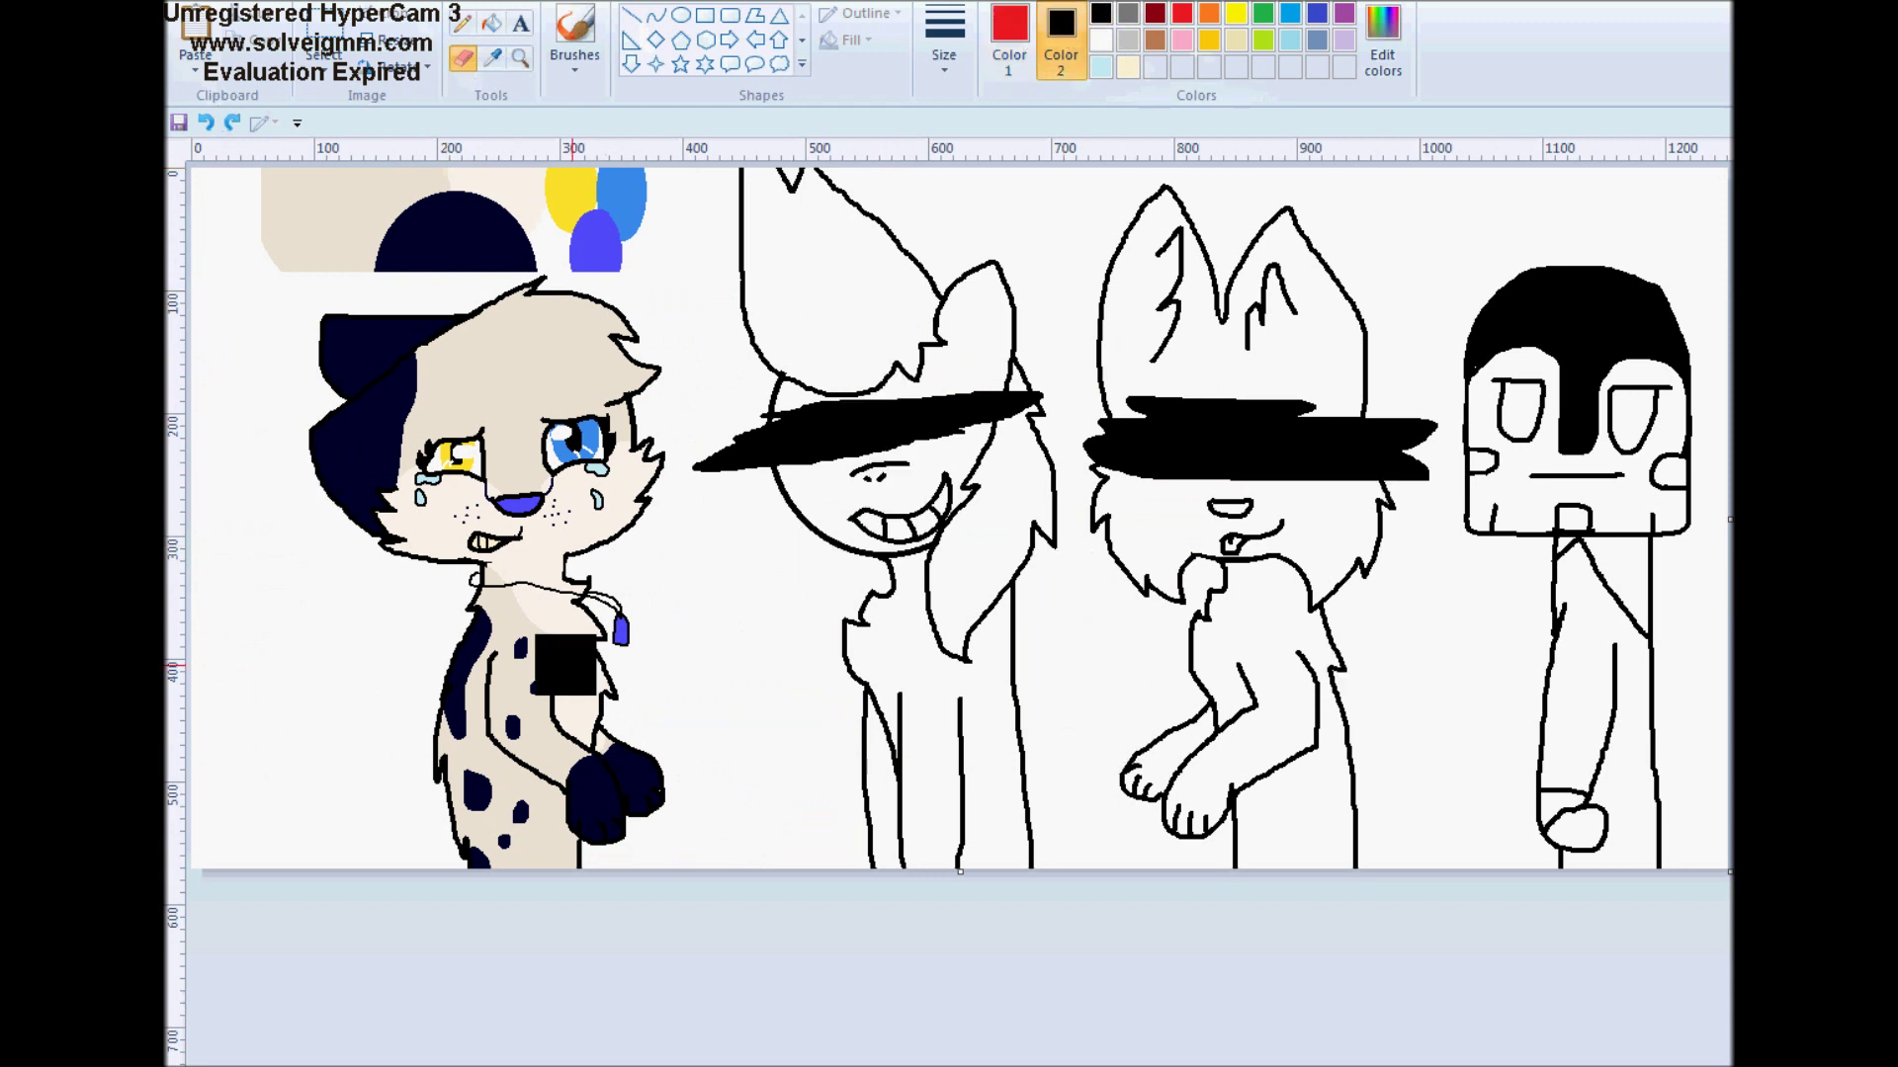
Try a wide black eraser stroke across the characters' faces, undo it, and reset the drawing colors to white
mouse_move(753, 422)
left_mouse_down()
mouse_move(1046, 410)
mouse_move(770, 446)
mouse_move(1063, 420)
mouse_move(1197, 466)
mouse_move(598, 439)
mouse_move(501, 453)
left_mouse_up()
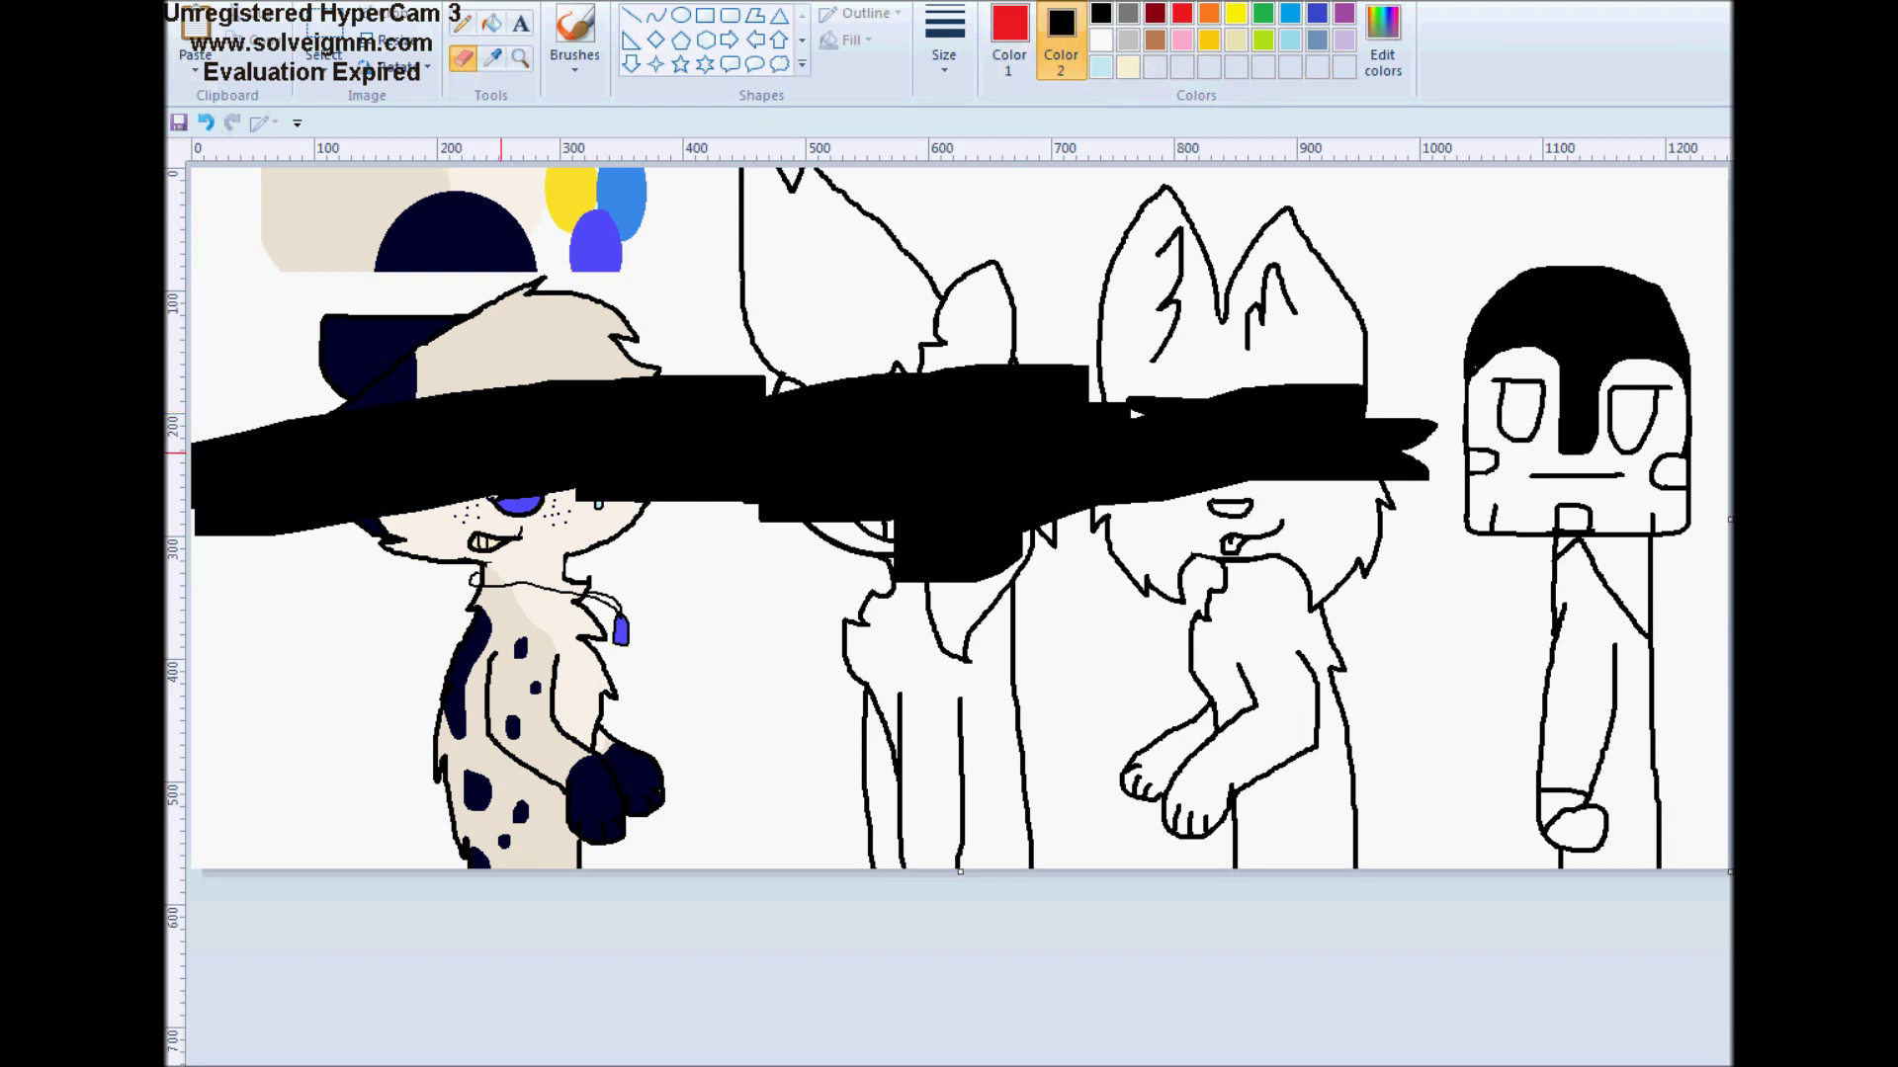
left_click(205, 122)
left_click(1099, 42)
right_click(1099, 42)
Mix a dark yellow and fill the second character's large top shape and side hair with it
left_click(1368, 67)
left_click(990, 387)
left_click_drag(1206, 499, 1208, 512)
left_click(697, 721)
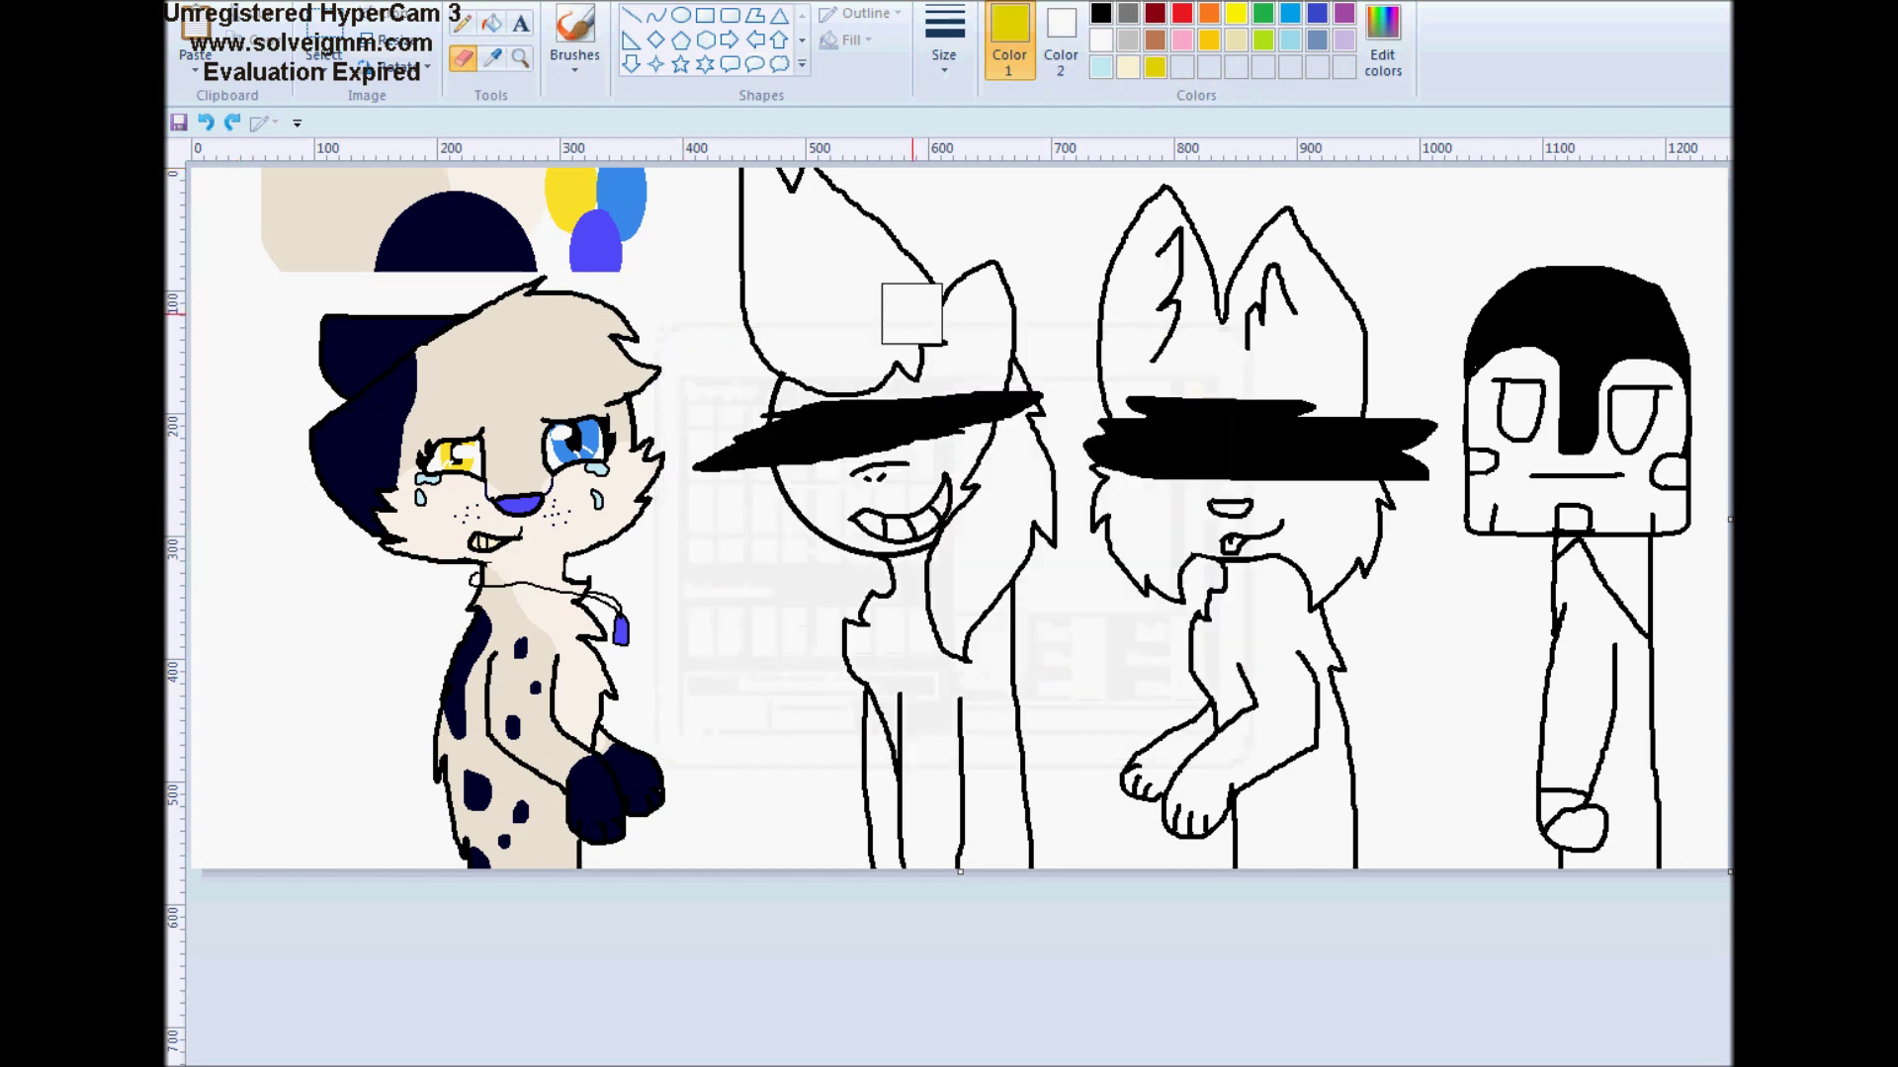
left_click(492, 23)
left_click(875, 264)
left_click(993, 501)
left_click(1021, 376)
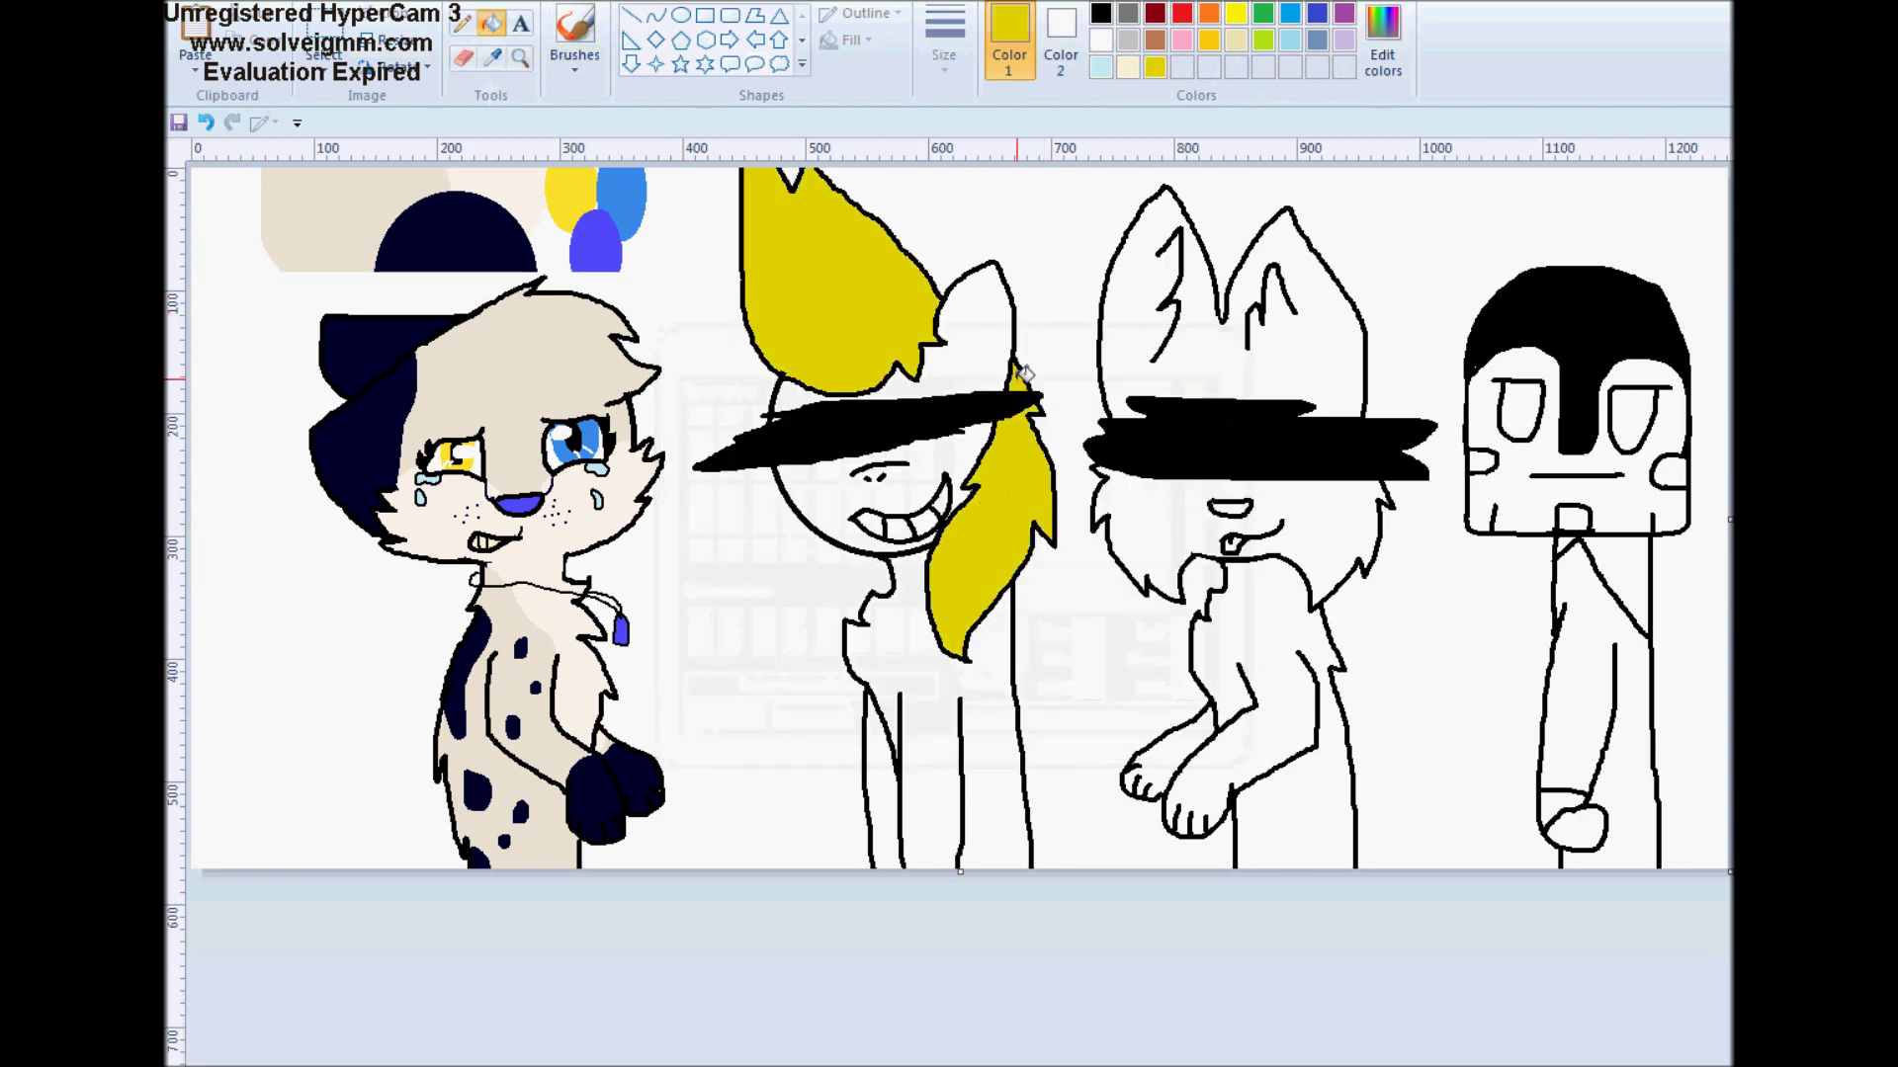
Try filling the fourth character's hand and the area below the neck with dark gray, RGB 31, 31, 31
left_click(1100, 13)
left_click(1383, 40)
left_click(1204, 593)
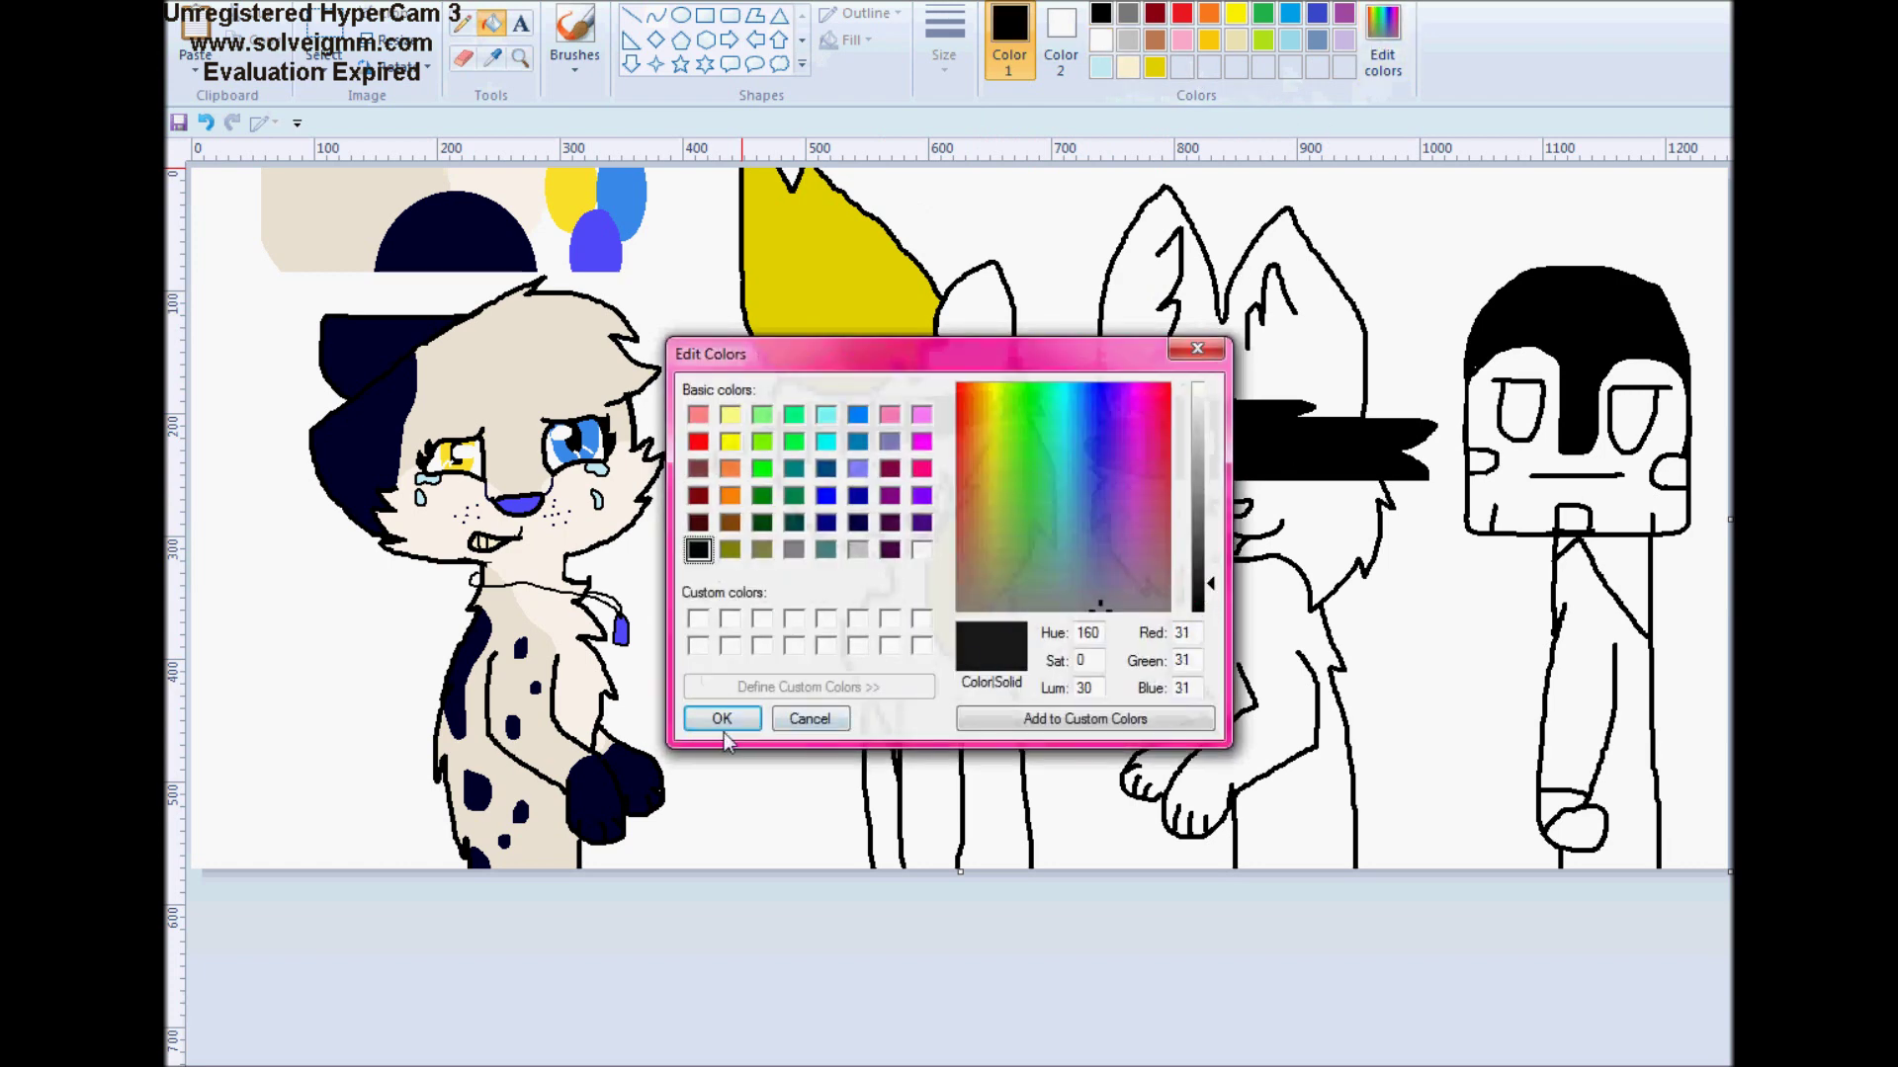
left_click(722, 728)
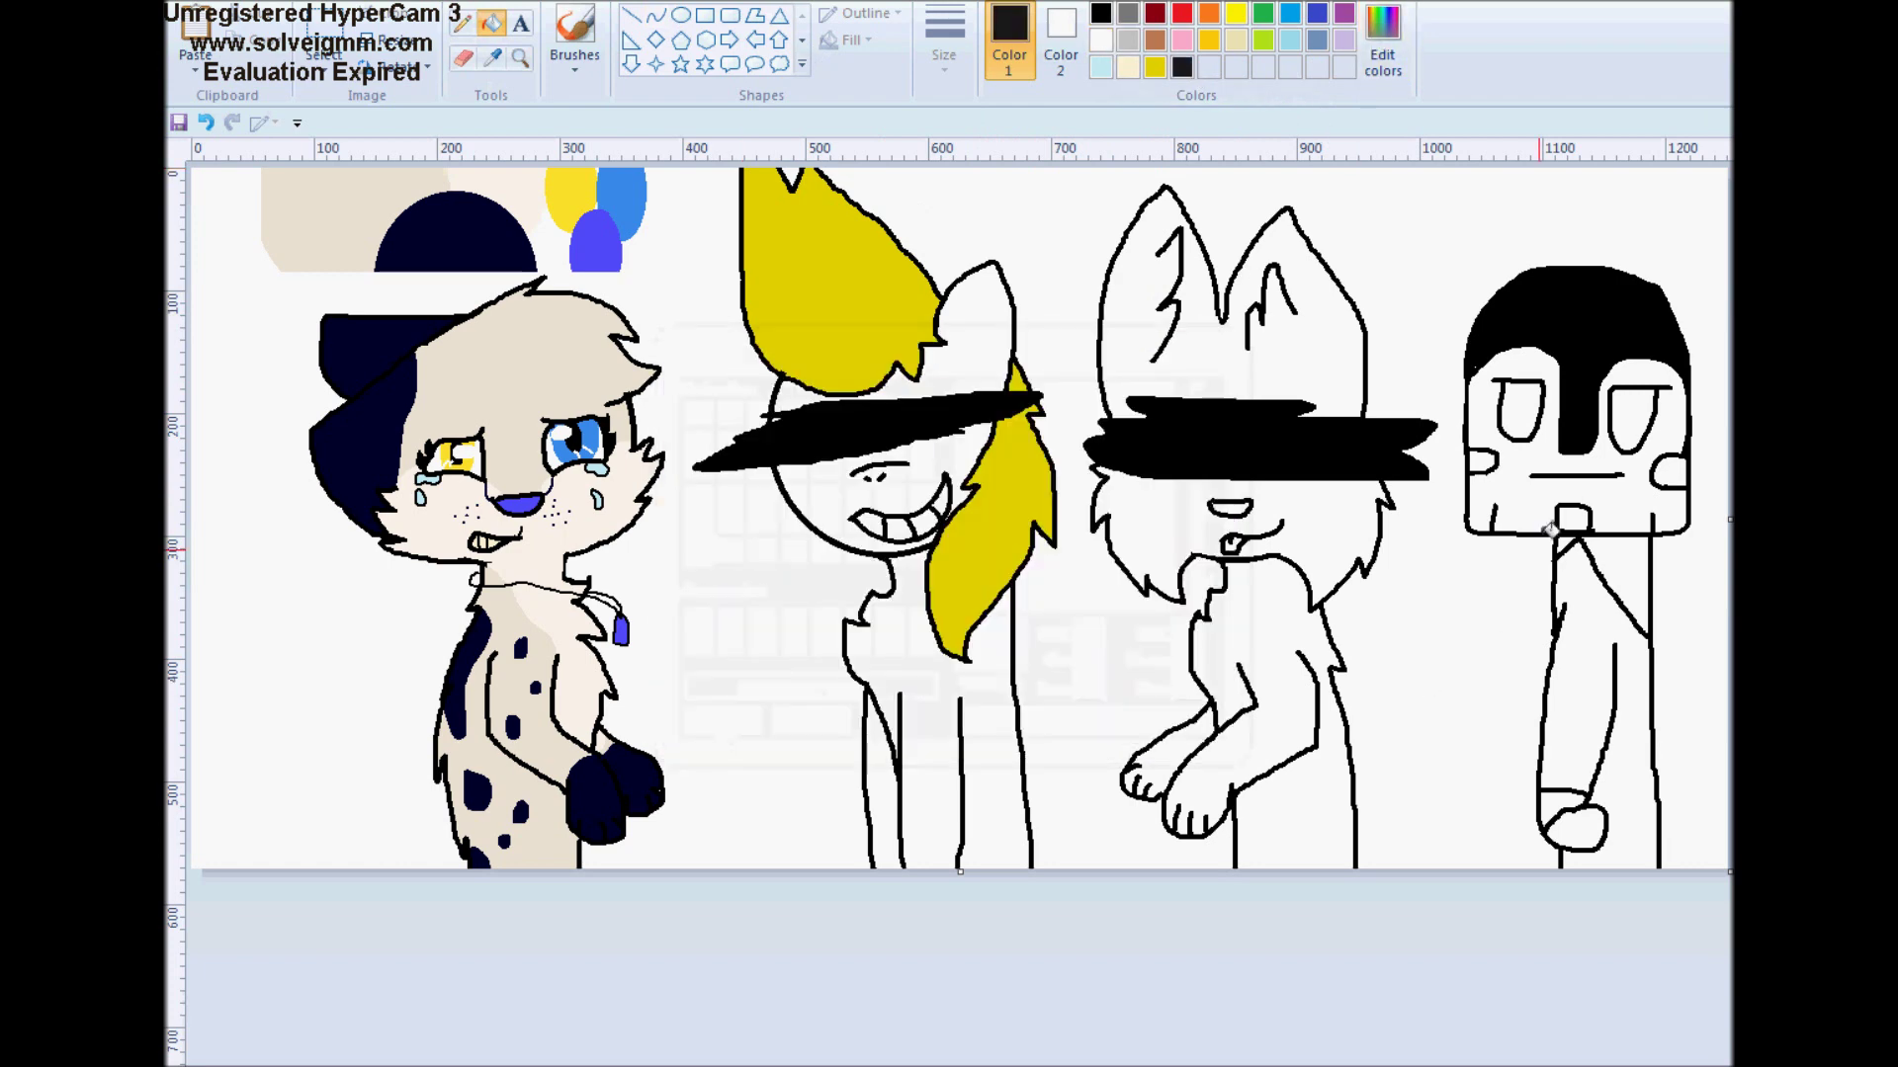
left_click(1574, 810)
left_click(1579, 538)
Fill the fourth character's hand and the triangle below the neck with pure black
left_click(1100, 12)
left_click(1569, 545)
left_click(1593, 820)
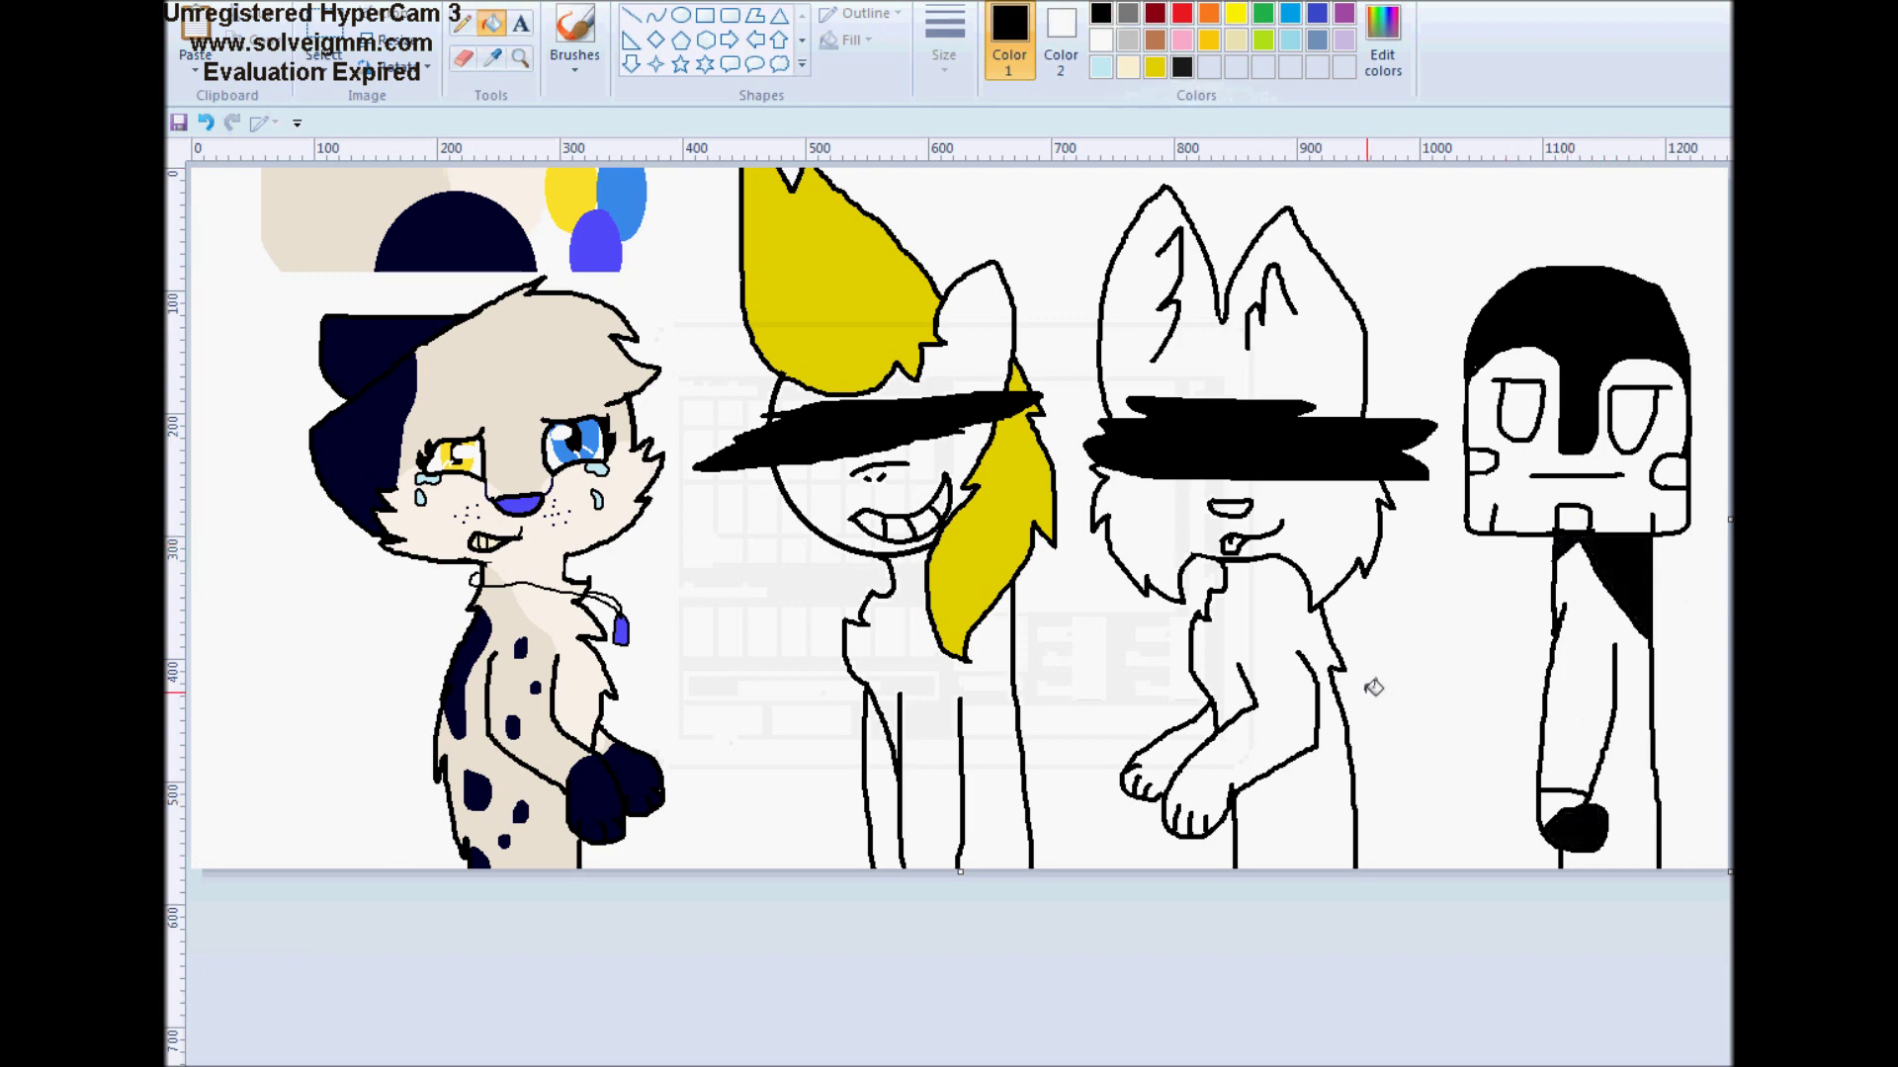
Outline a pointed stripe on each of the third character's cheeks with the thinnest black pencil line
left_click(461, 22)
left_click(925, 60)
left_click(970, 116)
scroll(1012, 543, "up", 5, "ctrl")
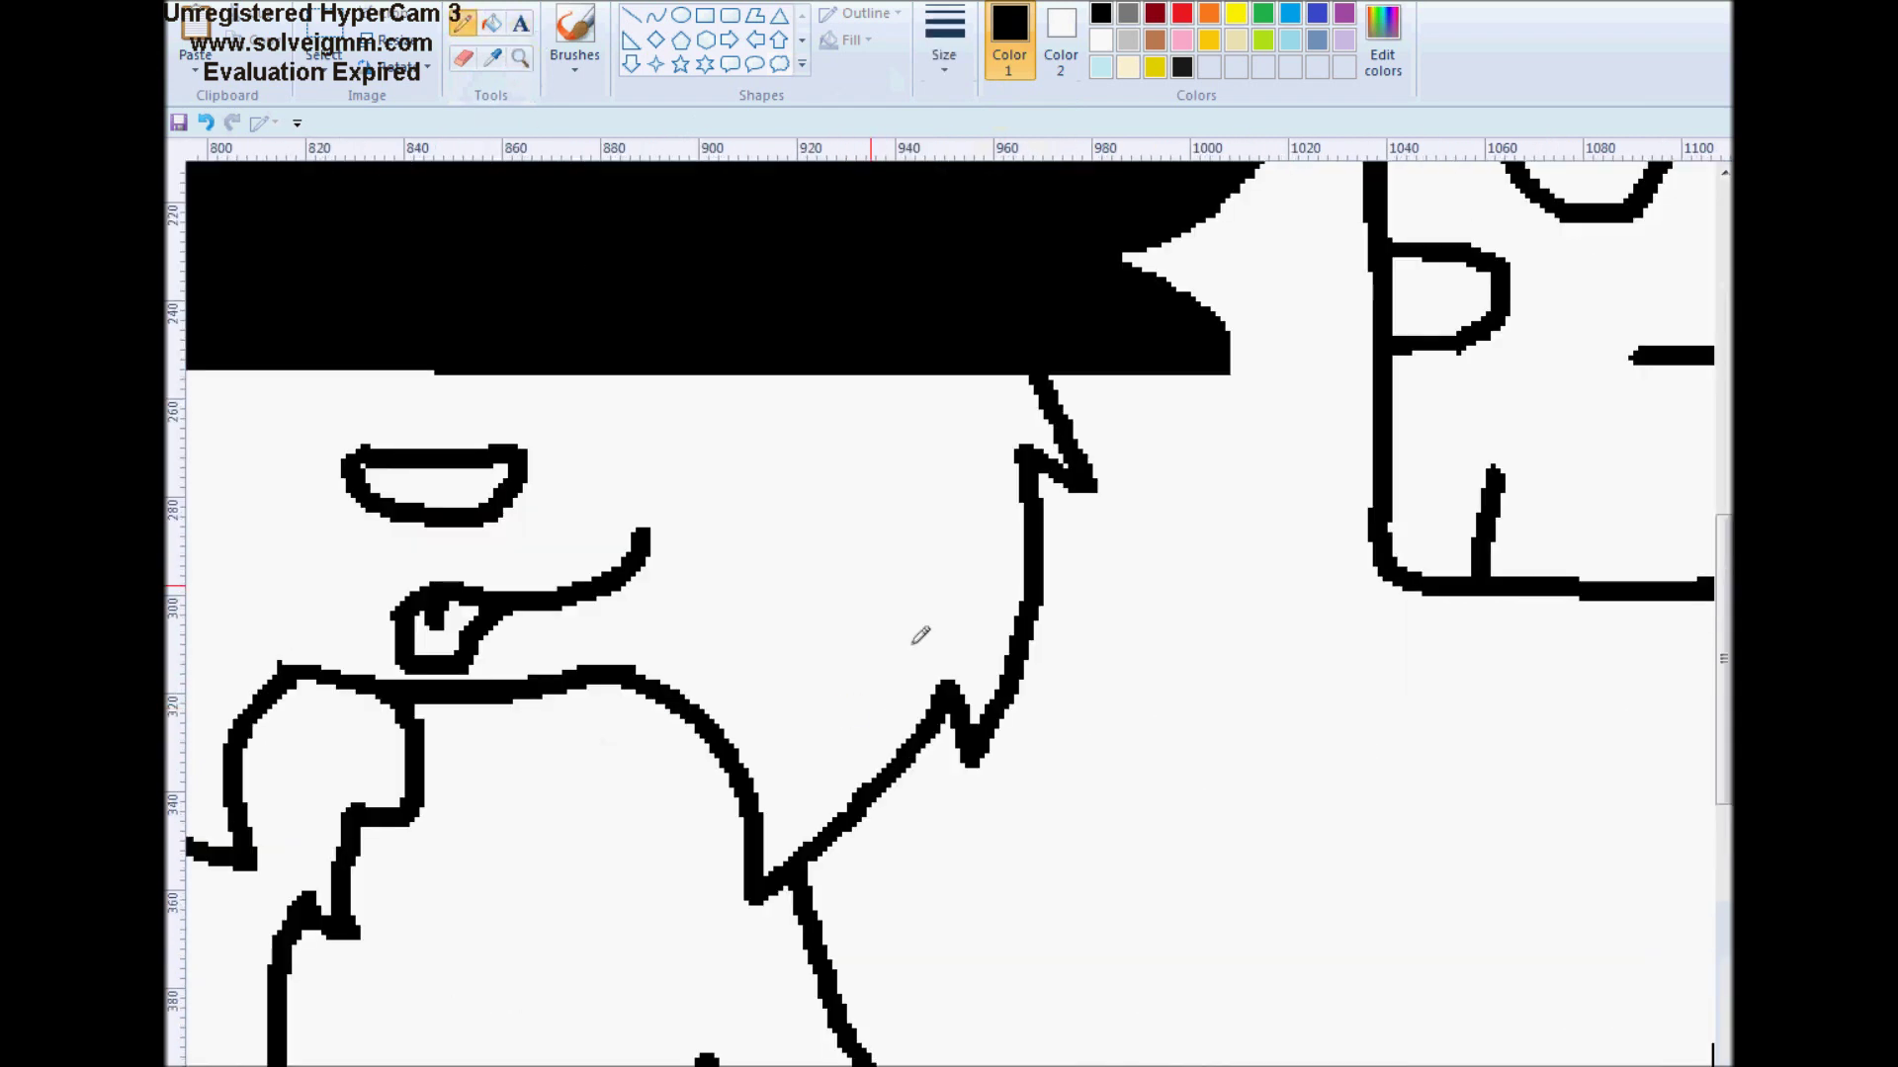
mouse_move(932, 660)
left_mouse_down()
mouse_move(813, 545)
mouse_move(818, 831)
left_mouse_up()
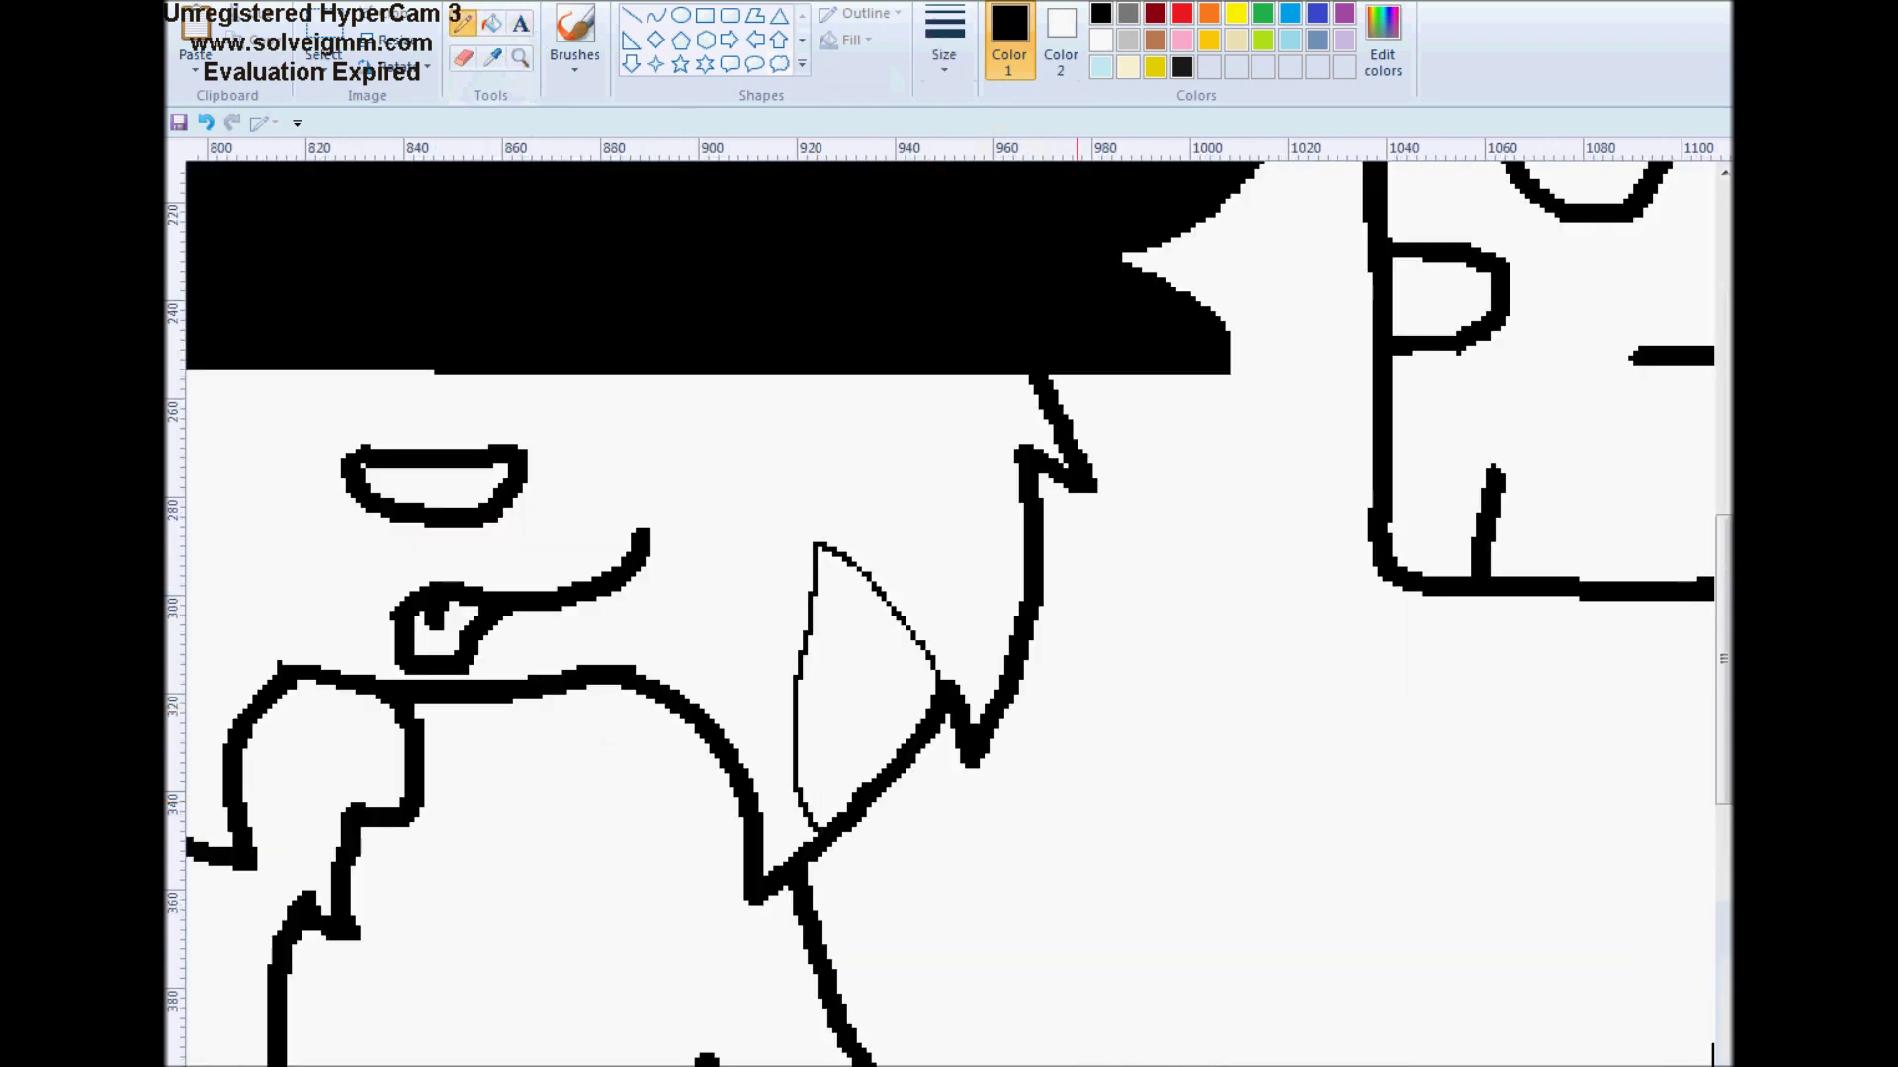
scroll(1006, 789, "left", 10)
mouse_move(1017, 647)
left_mouse_down()
mouse_move(1136, 537)
mouse_move(1185, 826)
left_mouse_up()
Outline triangular stripes on the third character's arms and curved, pointed stripes on the lower body
scroll(880, 800, "right", 3)
scroll(1107, 860, "down", 5)
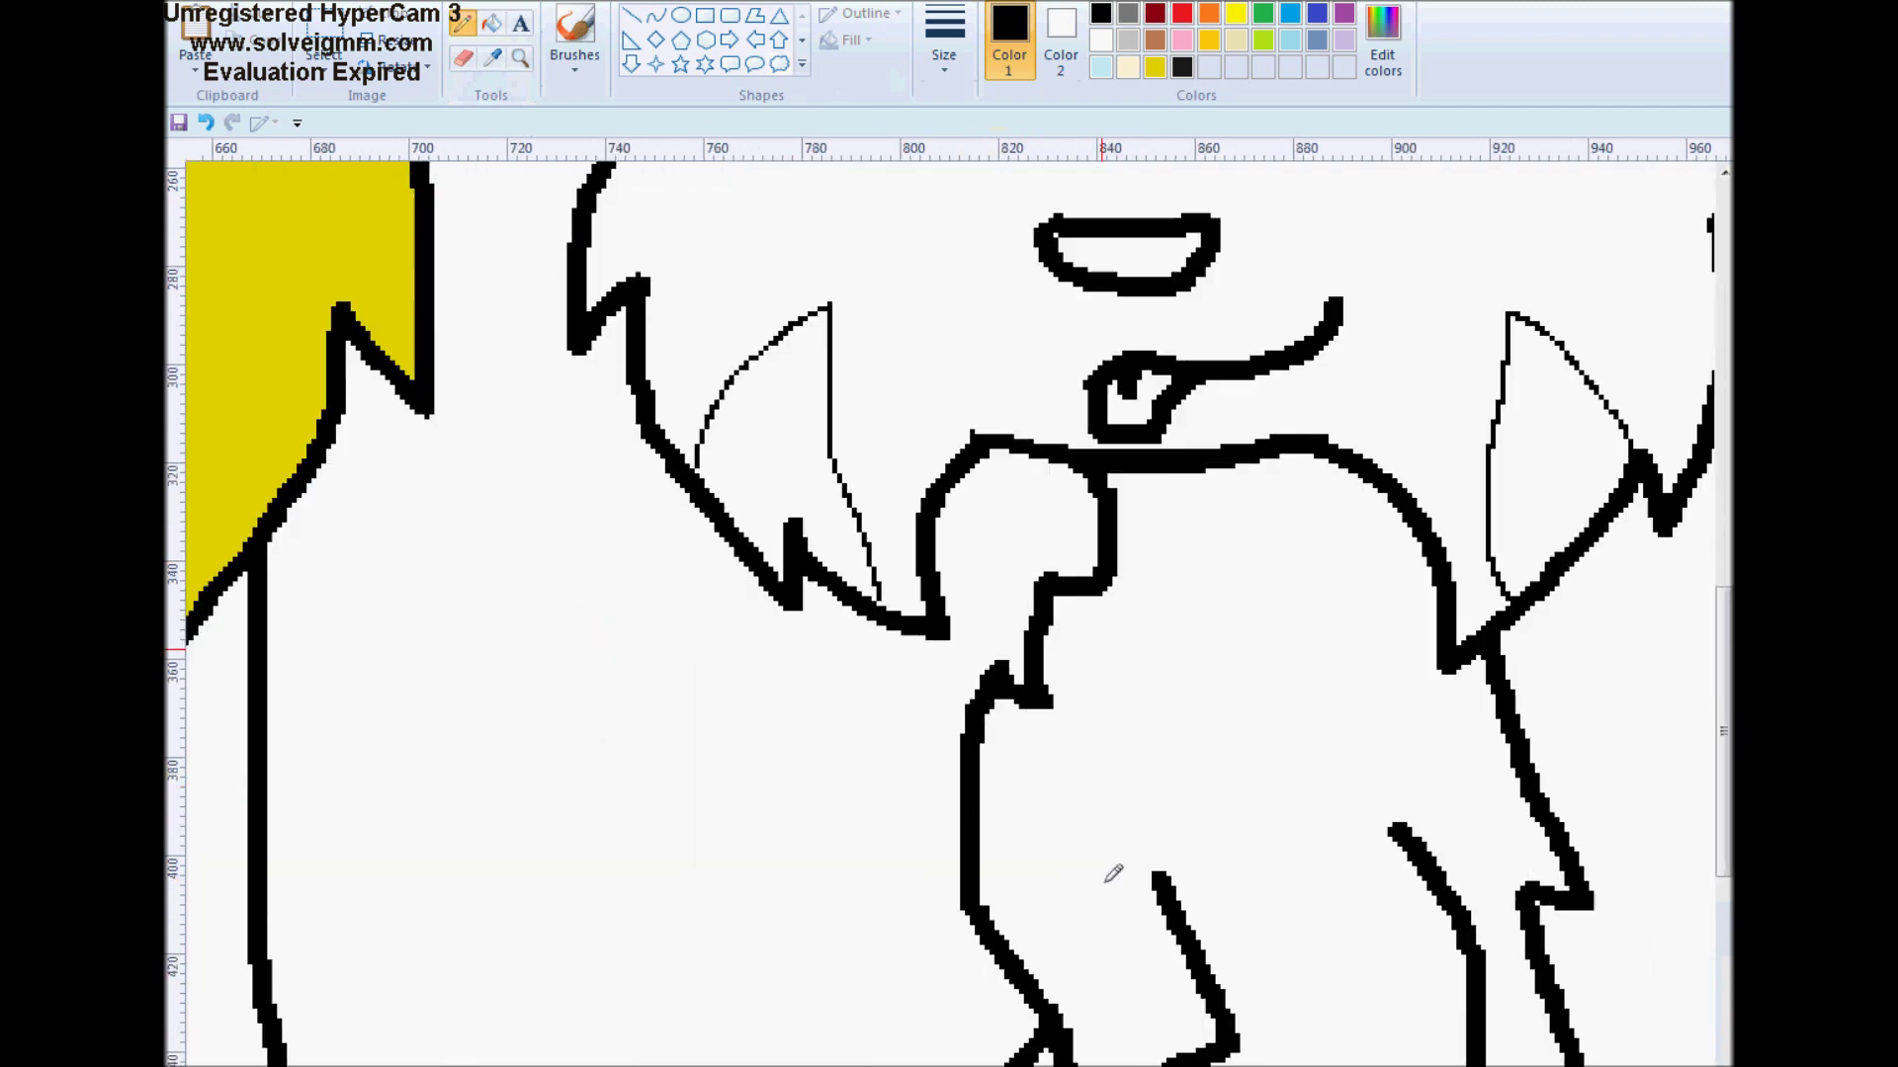
mouse_move(1198, 694)
left_mouse_down()
mouse_move(1388, 683)
mouse_move(1242, 809)
left_mouse_up()
scroll(1241, 810, "down", 4)
mouse_move(1349, 644)
left_mouse_down()
mouse_move(1174, 585)
mouse_move(1178, 736)
left_mouse_up()
mouse_move(953, 540)
left_mouse_down()
mouse_move(943, 600)
mouse_move(873, 542)
left_mouse_up()
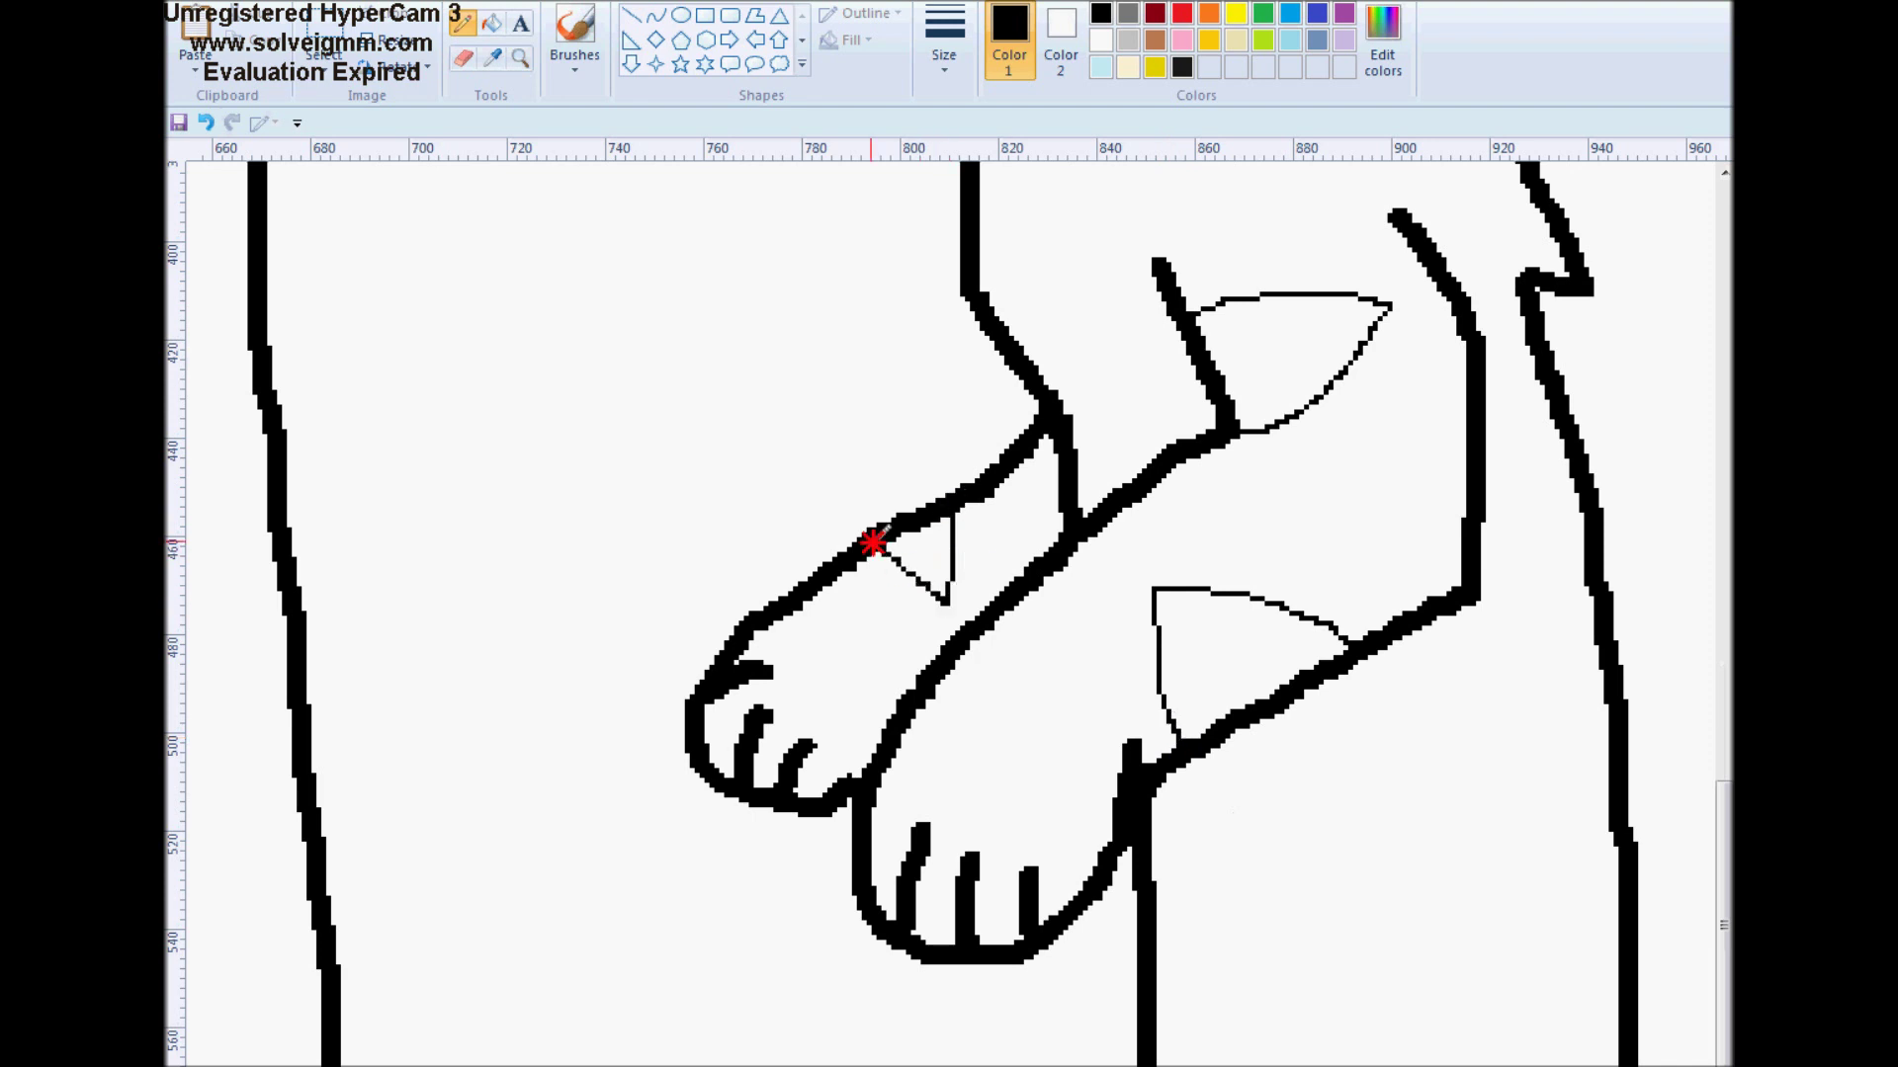
mouse_move(1585, 579)
left_mouse_down()
mouse_move(1471, 735)
mouse_move(1394, 801)
mouse_move(1374, 781)
mouse_move(1428, 850)
mouse_move(1516, 808)
mouse_move(1367, 983)
mouse_move(1274, 942)
mouse_move(1315, 824)
mouse_move(1315, 860)
mouse_move(1249, 938)
mouse_move(1213, 872)
mouse_move(1217, 967)
left_mouse_up()
left_click_drag(1230, 1050, 1381, 1065)
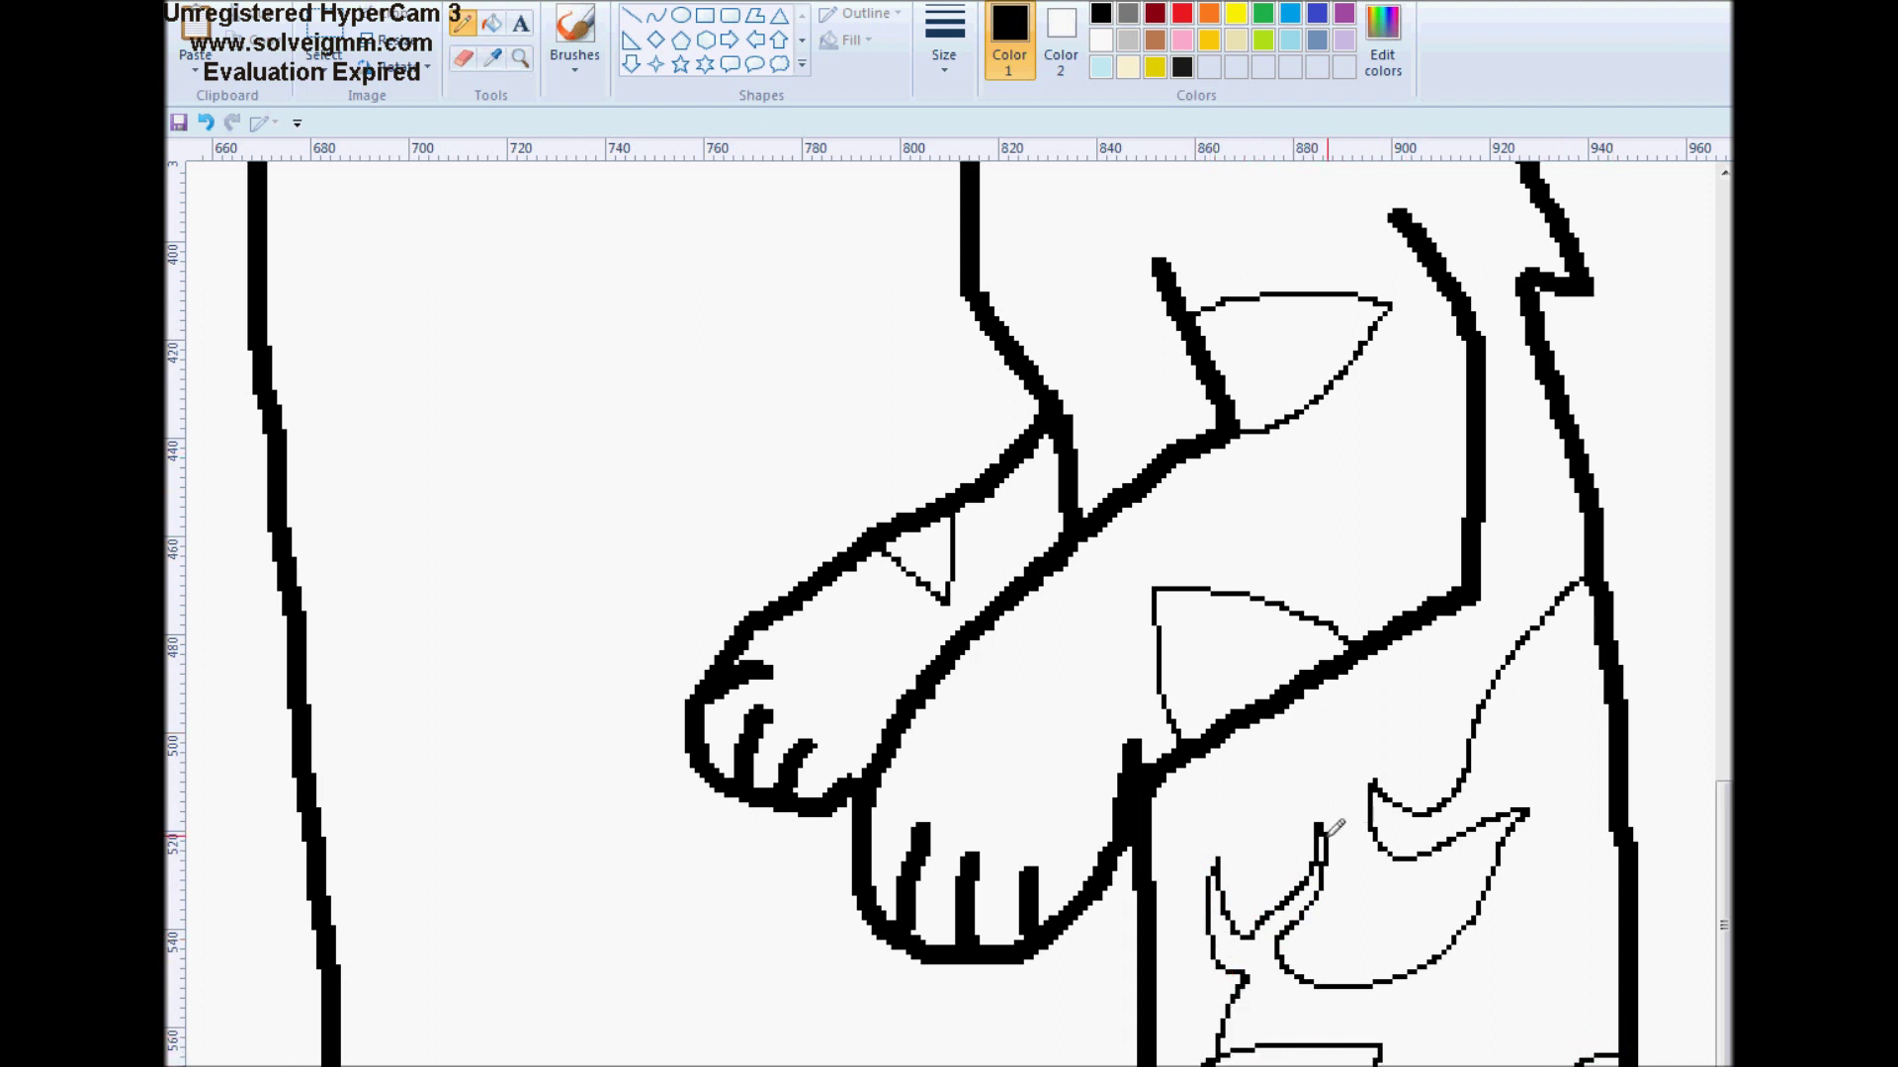
Fill the third character's arm, body and cheek stripes with black
left_click(492, 23)
left_click(1186, 633)
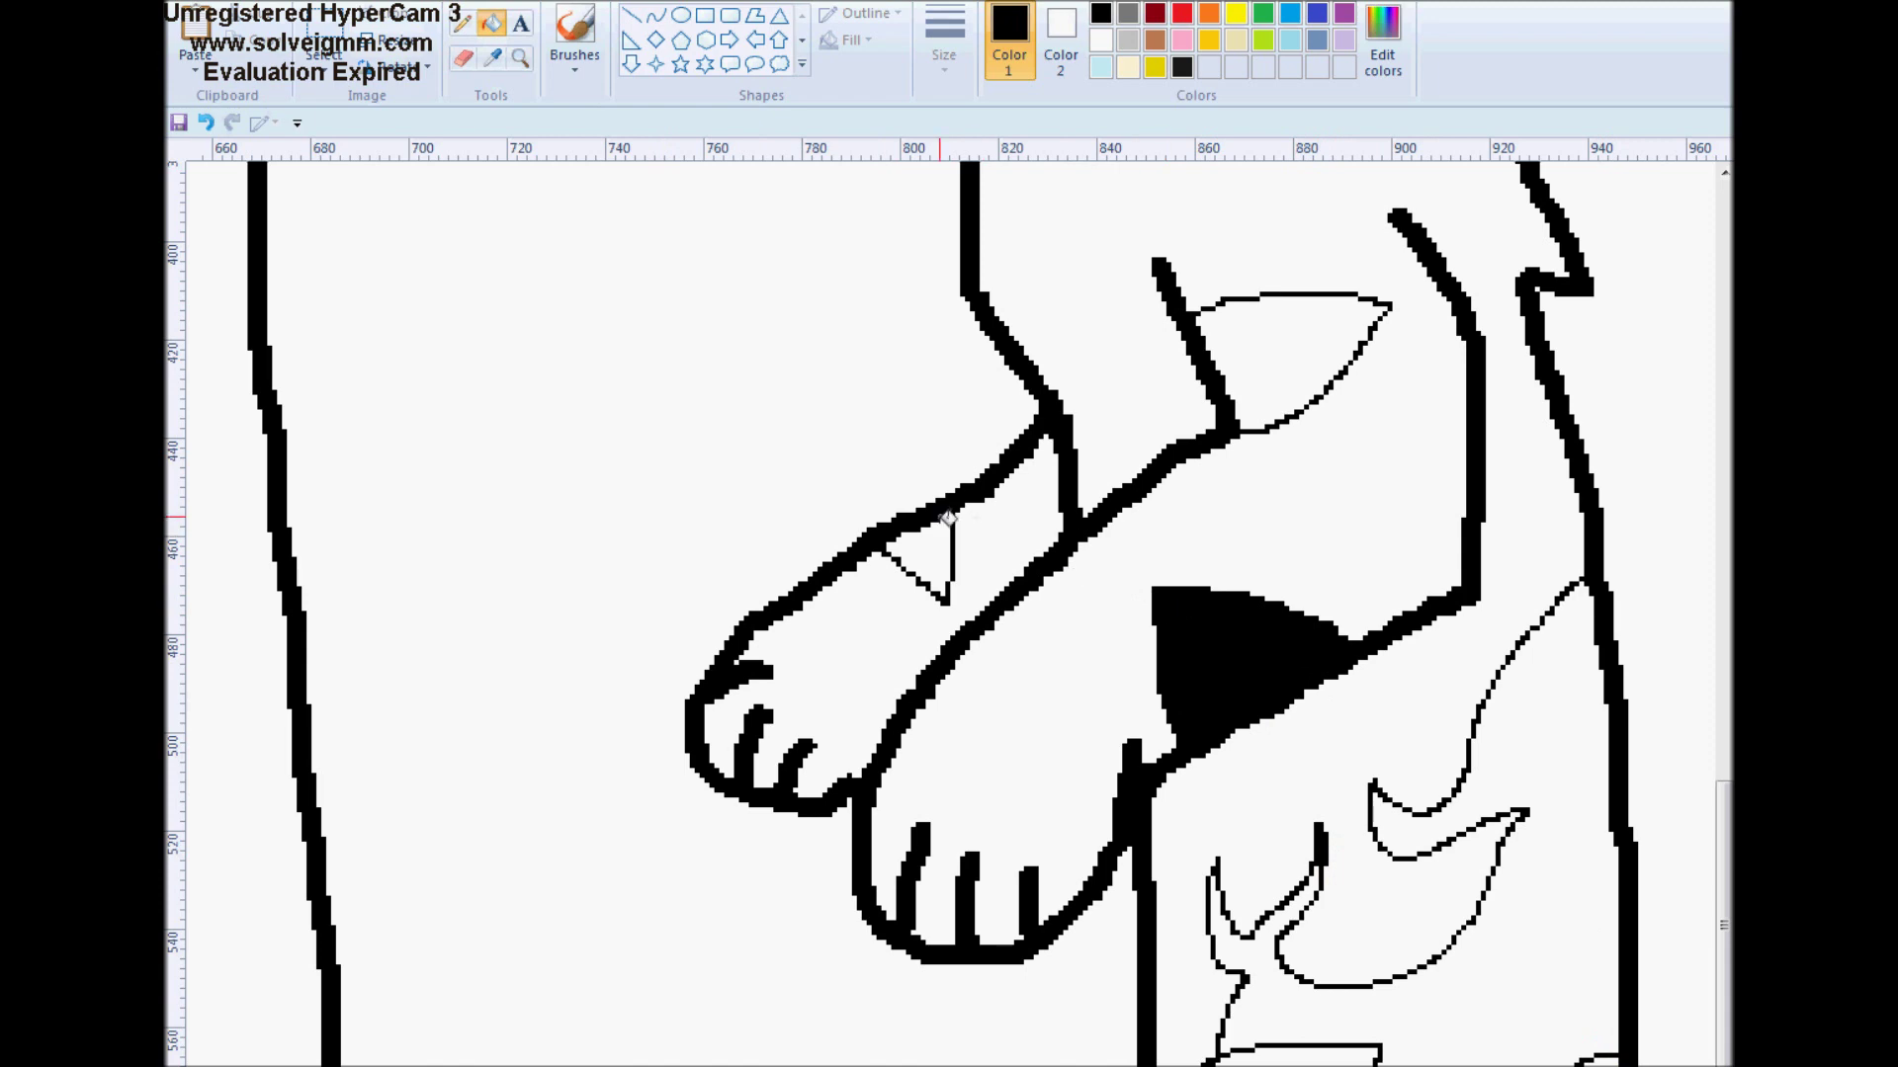
left_click(929, 554)
left_click(1275, 345)
left_click(1494, 866)
scroll(1389, 657, "up", 7)
left_click(1517, 533)
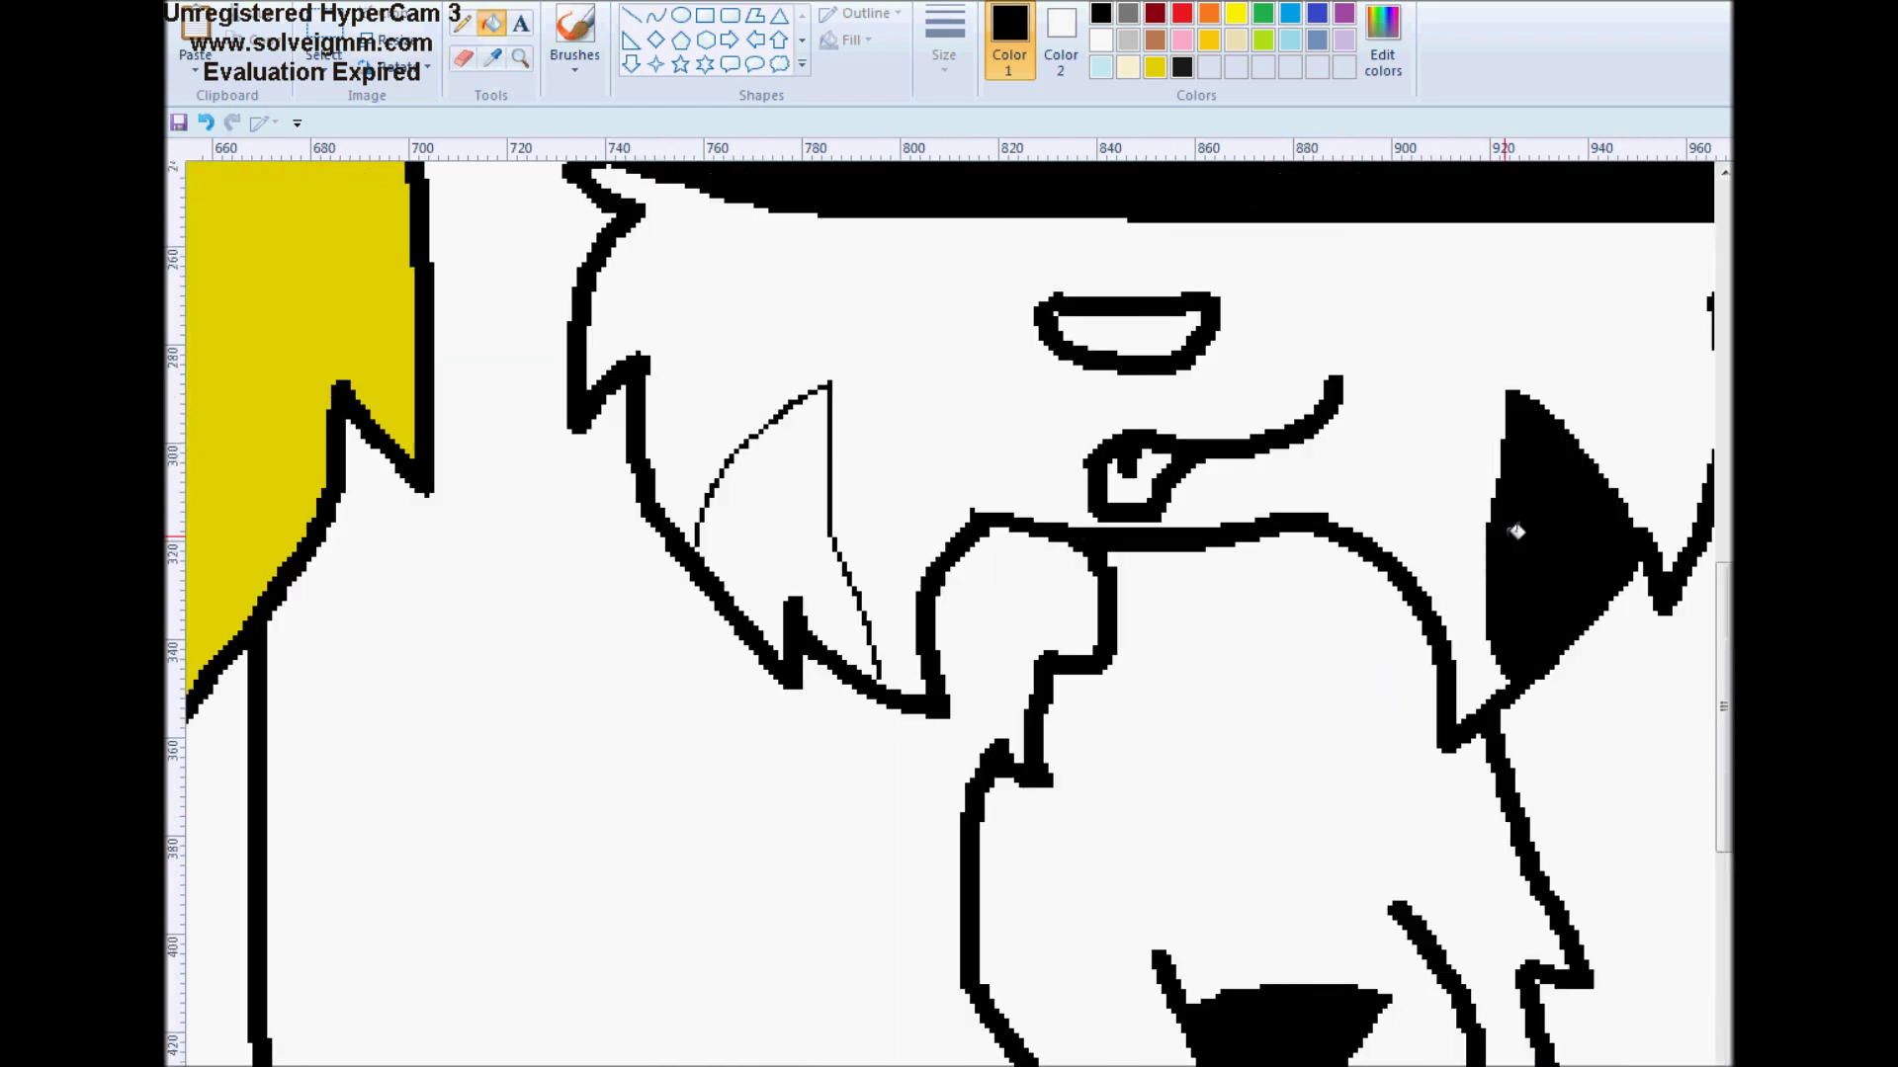
left_click(850, 534)
Outline the third character's central blaze from between the ears down to the nose with thin black lines
scroll(644, 276, "up", 7)
scroll(645, 276, "up", 5)
left_click(462, 22)
scroll(767, 445, "down", 5)
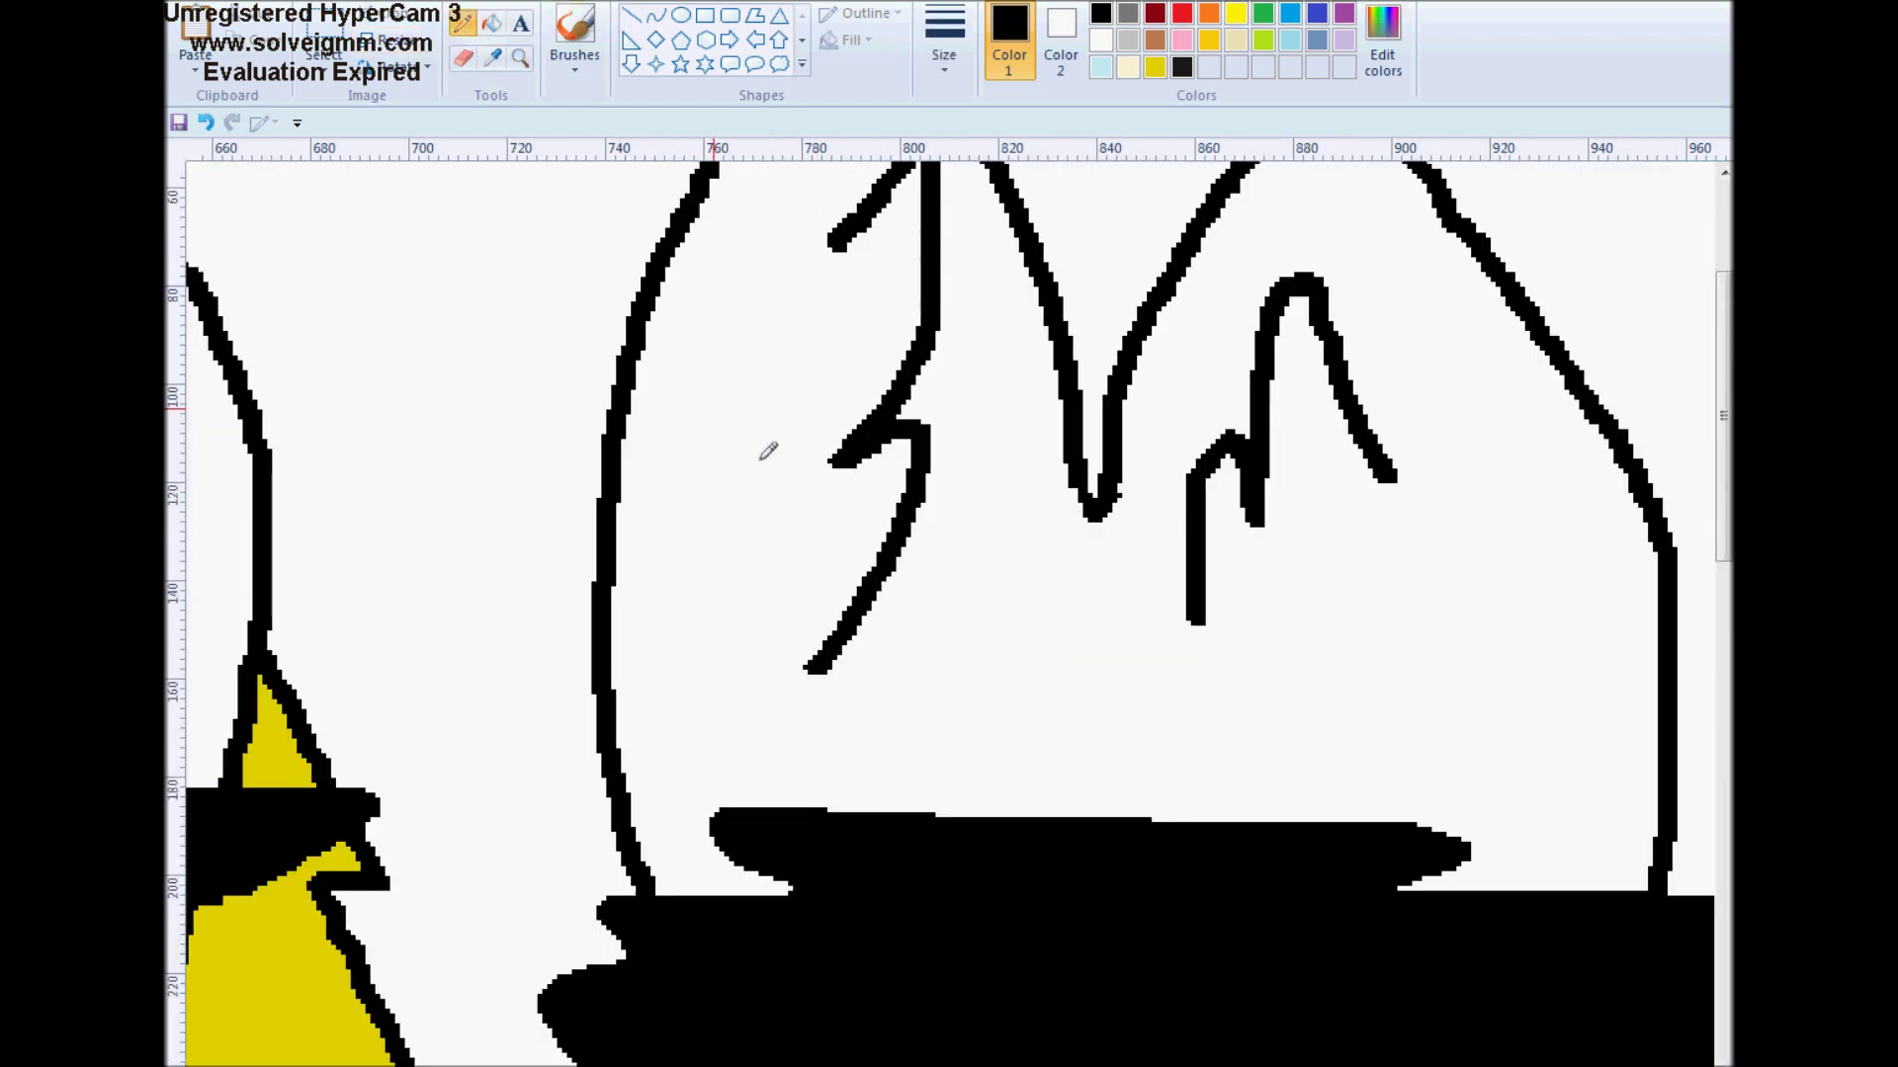
left_click_drag(1089, 274, 1015, 601)
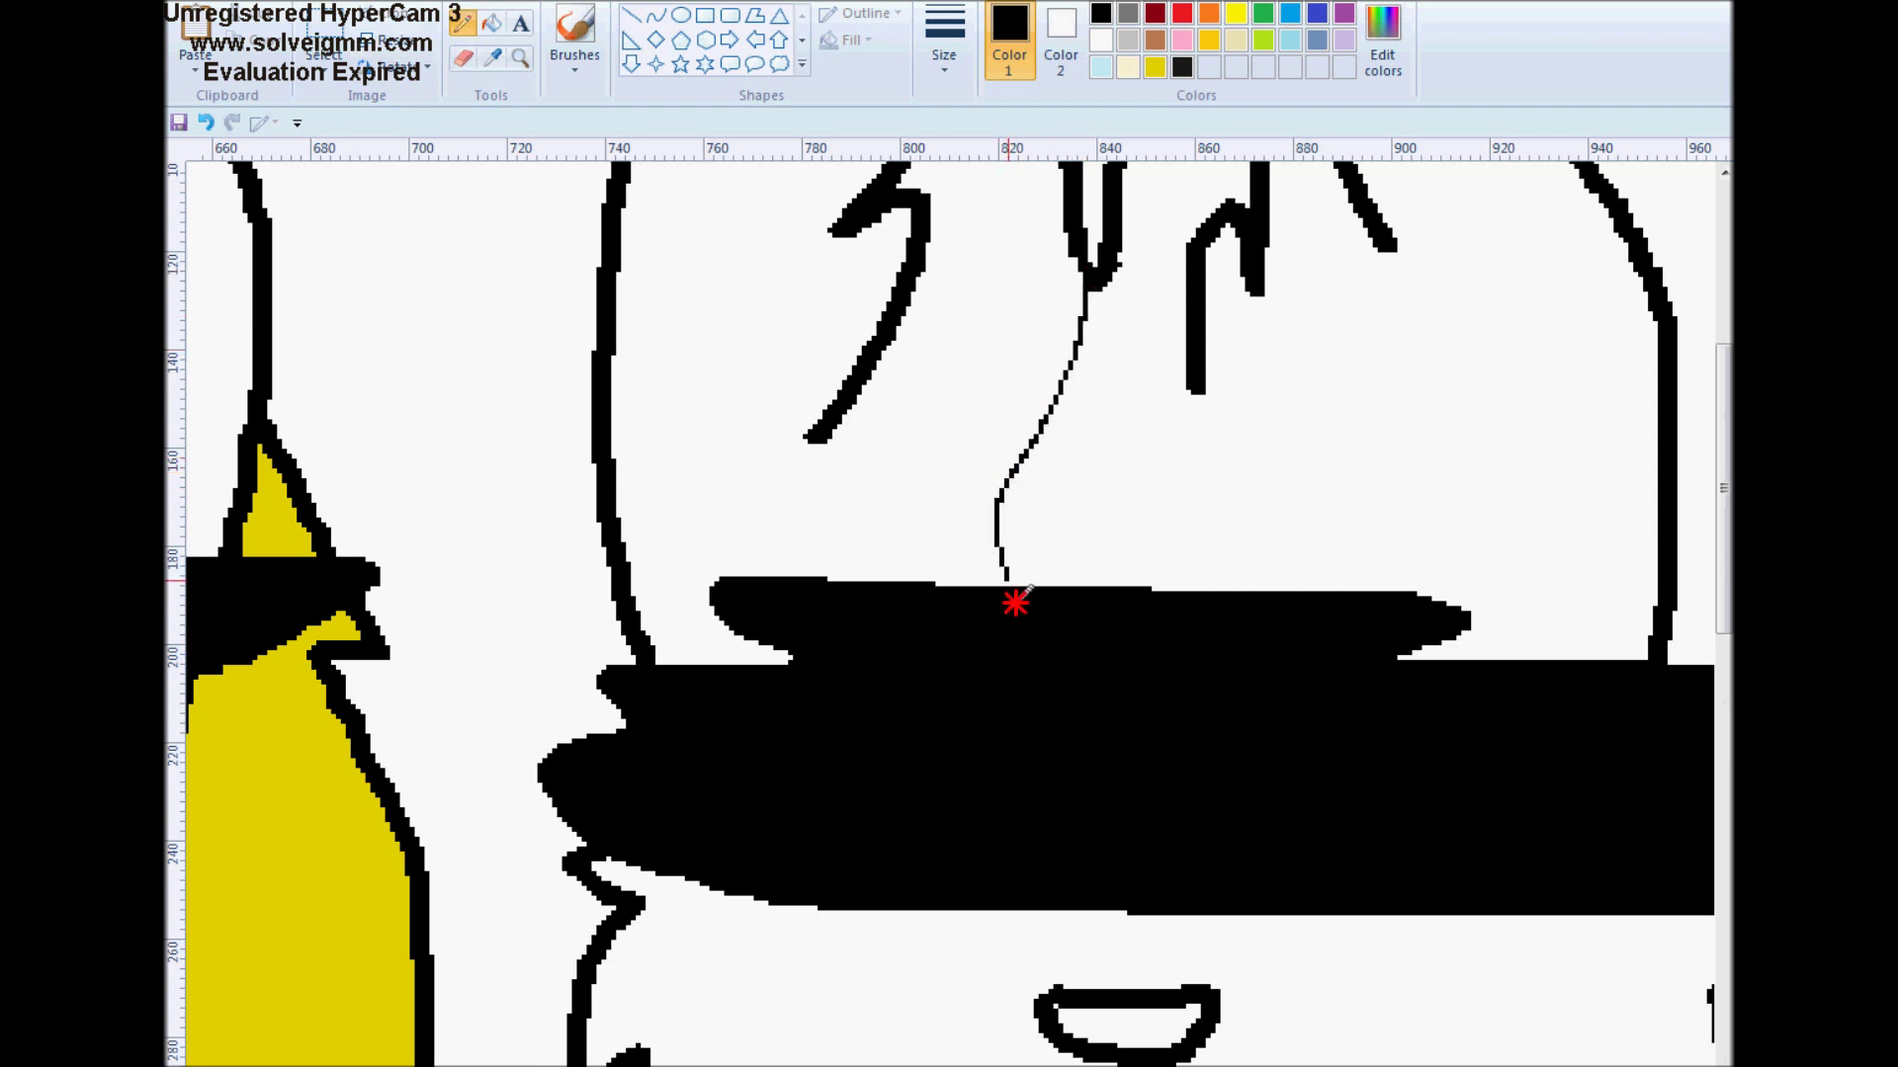
scroll(1056, 692, "down", 3)
left_click_drag(1052, 759, 1061, 638)
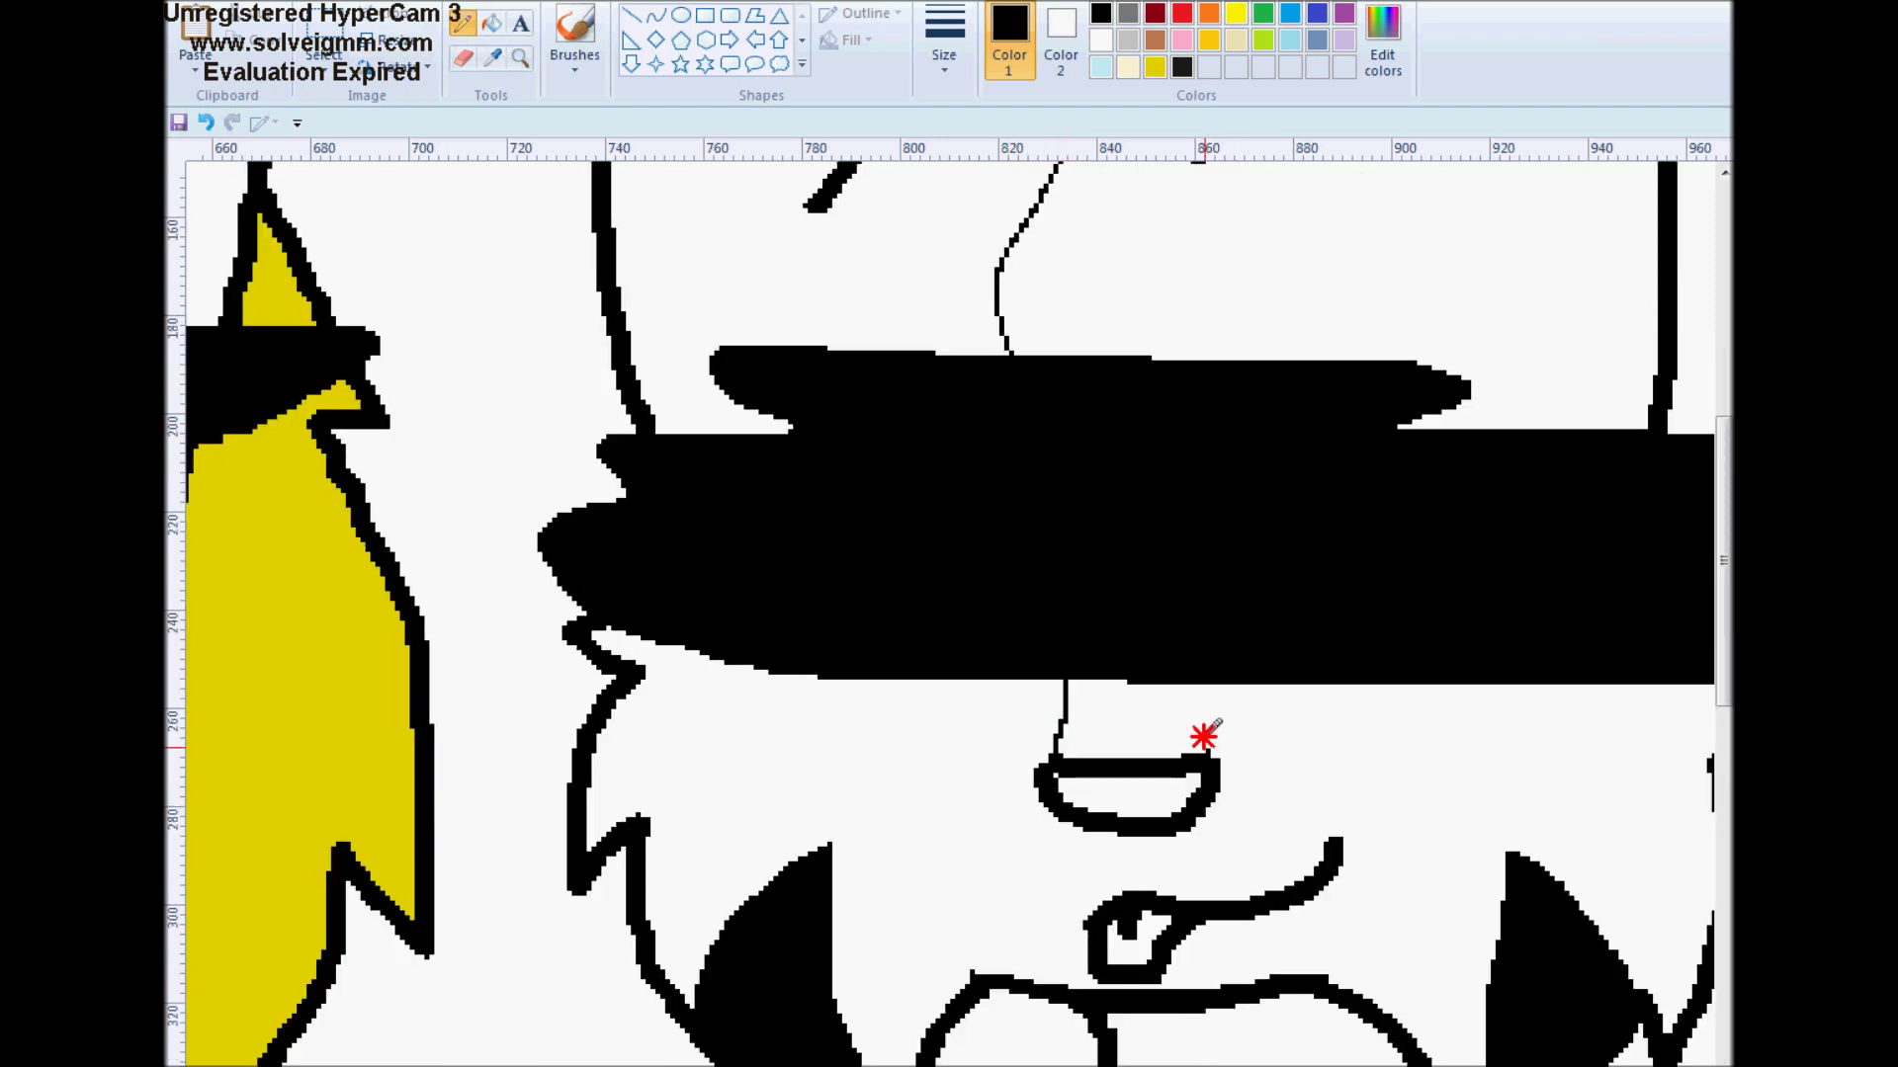
left_click_drag(1205, 736, 1206, 684)
scroll(1145, 461, "up", 3)
mouse_move(1112, 299)
left_mouse_down()
mouse_move(1204, 450)
mouse_move(1176, 701)
left_mouse_up()
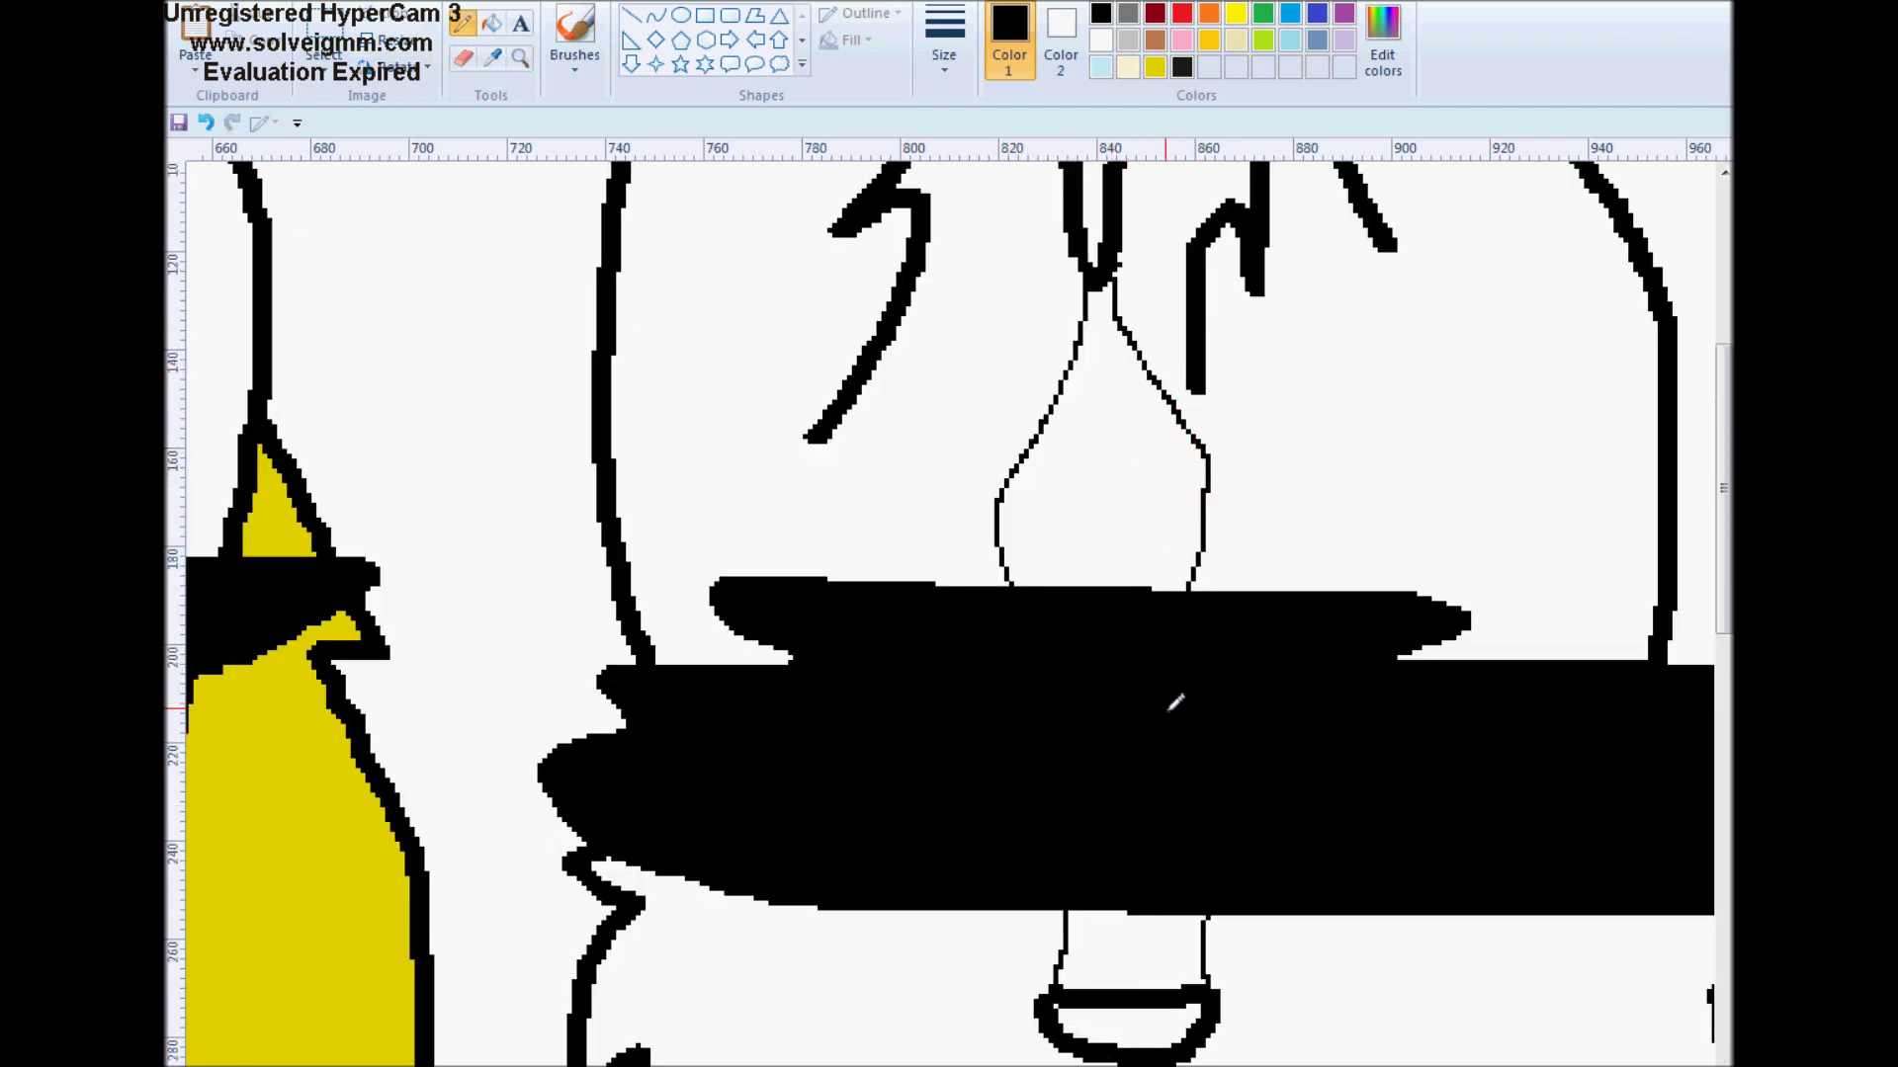
Fill the third character's forehead blaze and the section just above the nose with black
left_click(491, 21)
left_click(1097, 430)
scroll(1186, 665, "down", 3)
left_click(1136, 717)
scroll(1077, 546, "down", 3)
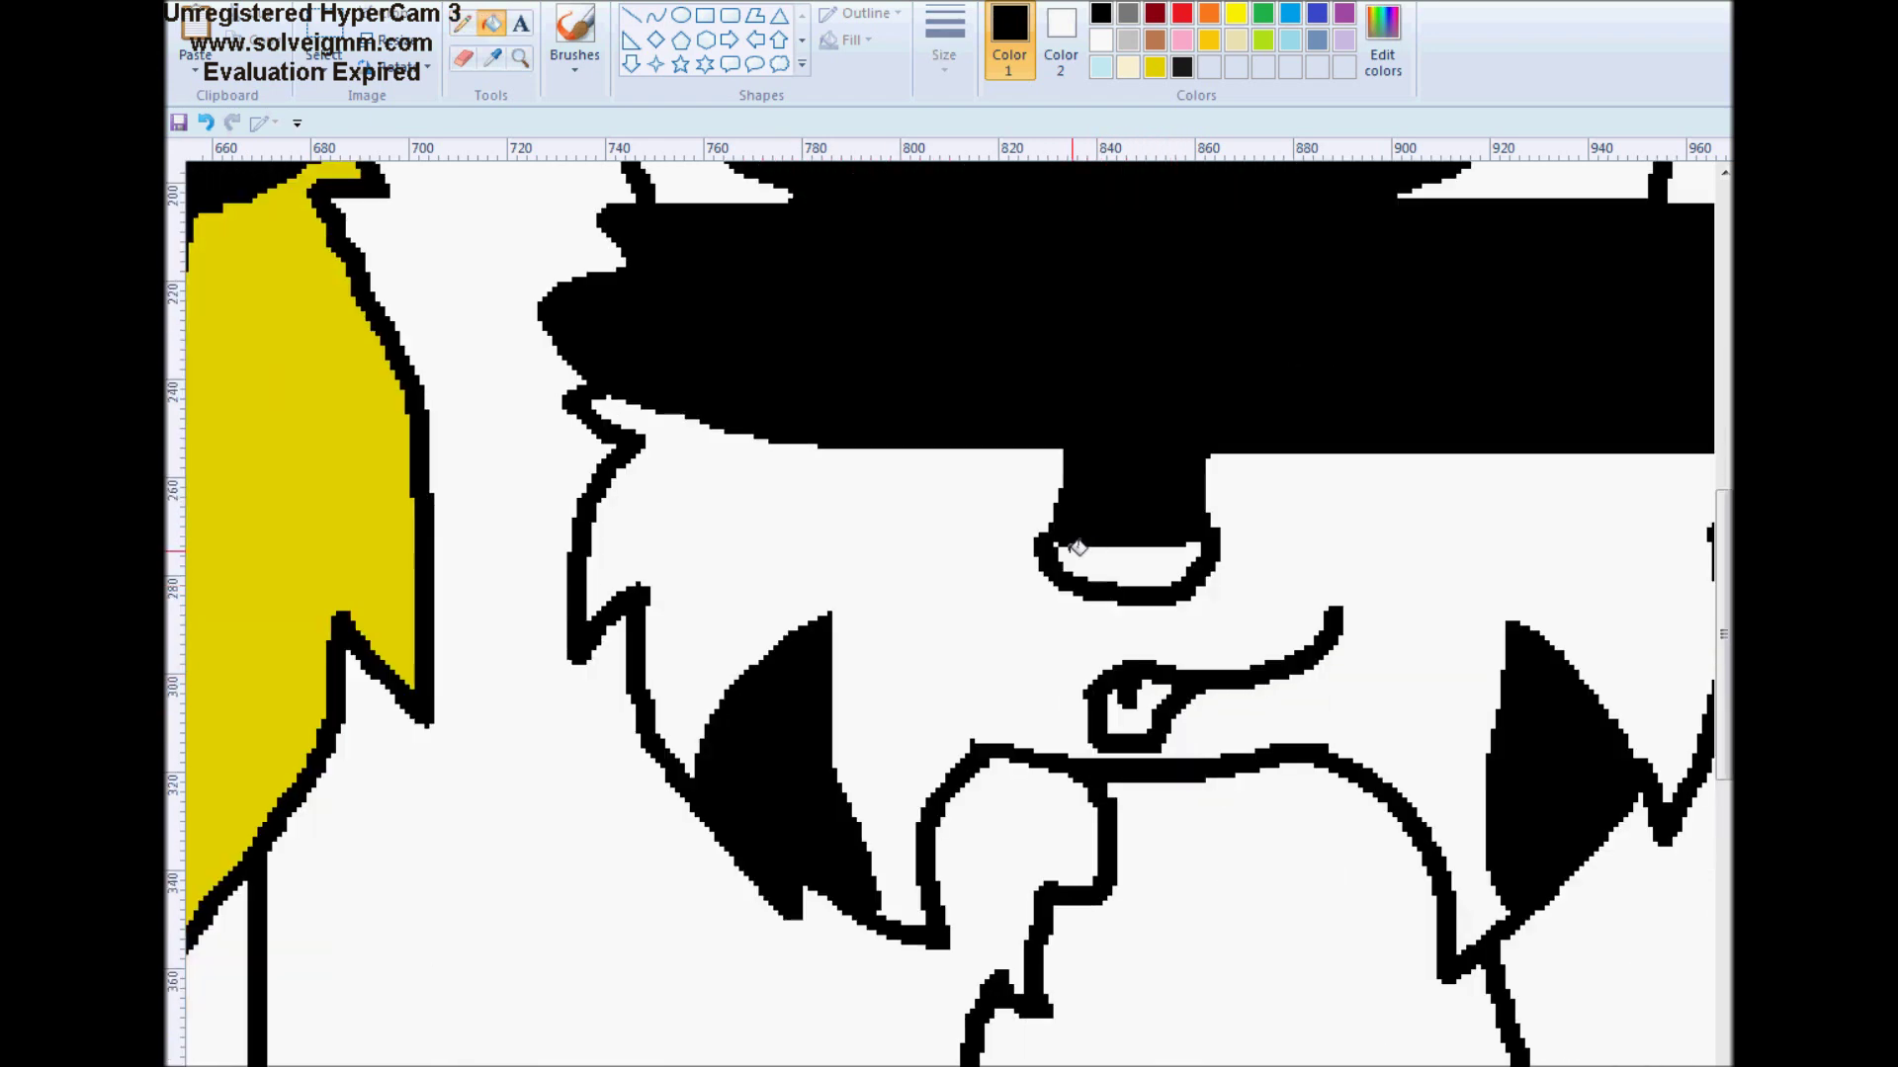
Define two custom colors for the third character, a pale peach and an orange with RGB 252, 153, 54
scroll(1060, 536, "up", 9)
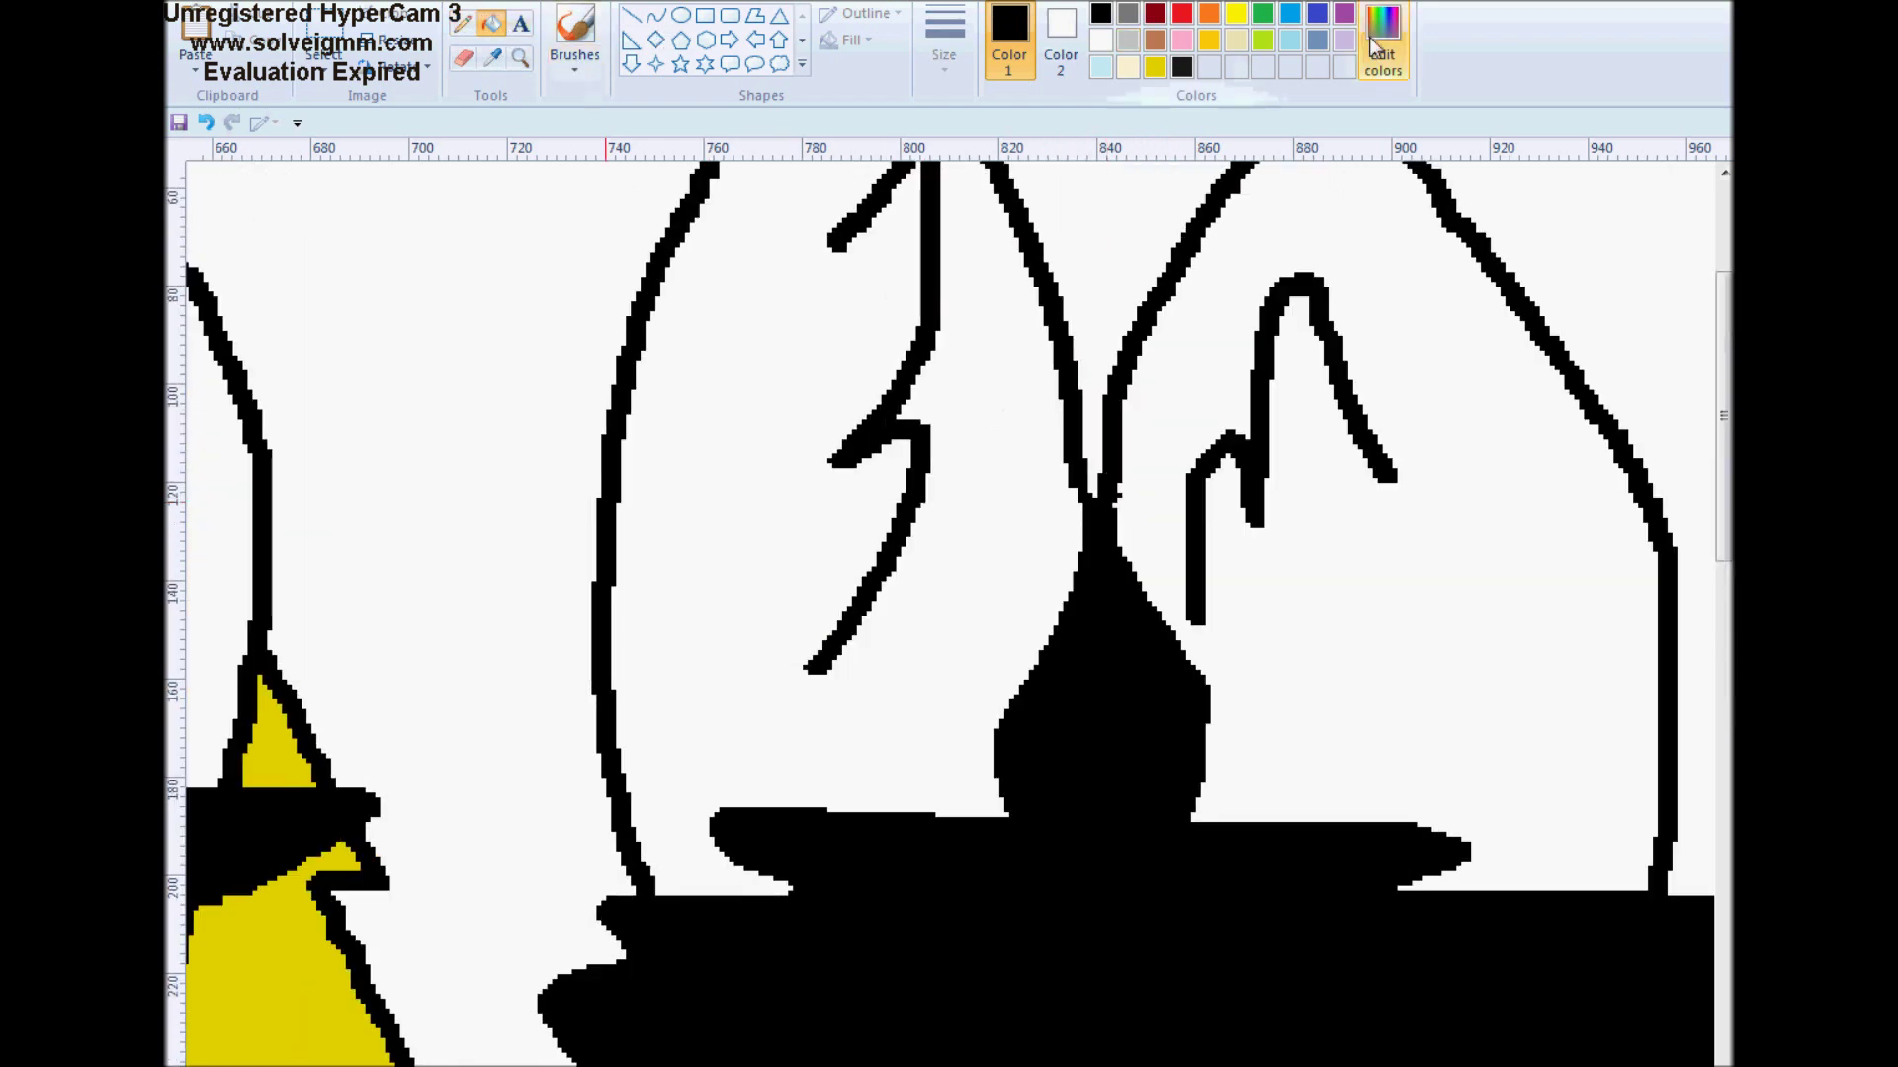
left_click(1382, 40)
left_click(981, 428)
left_click(1204, 409)
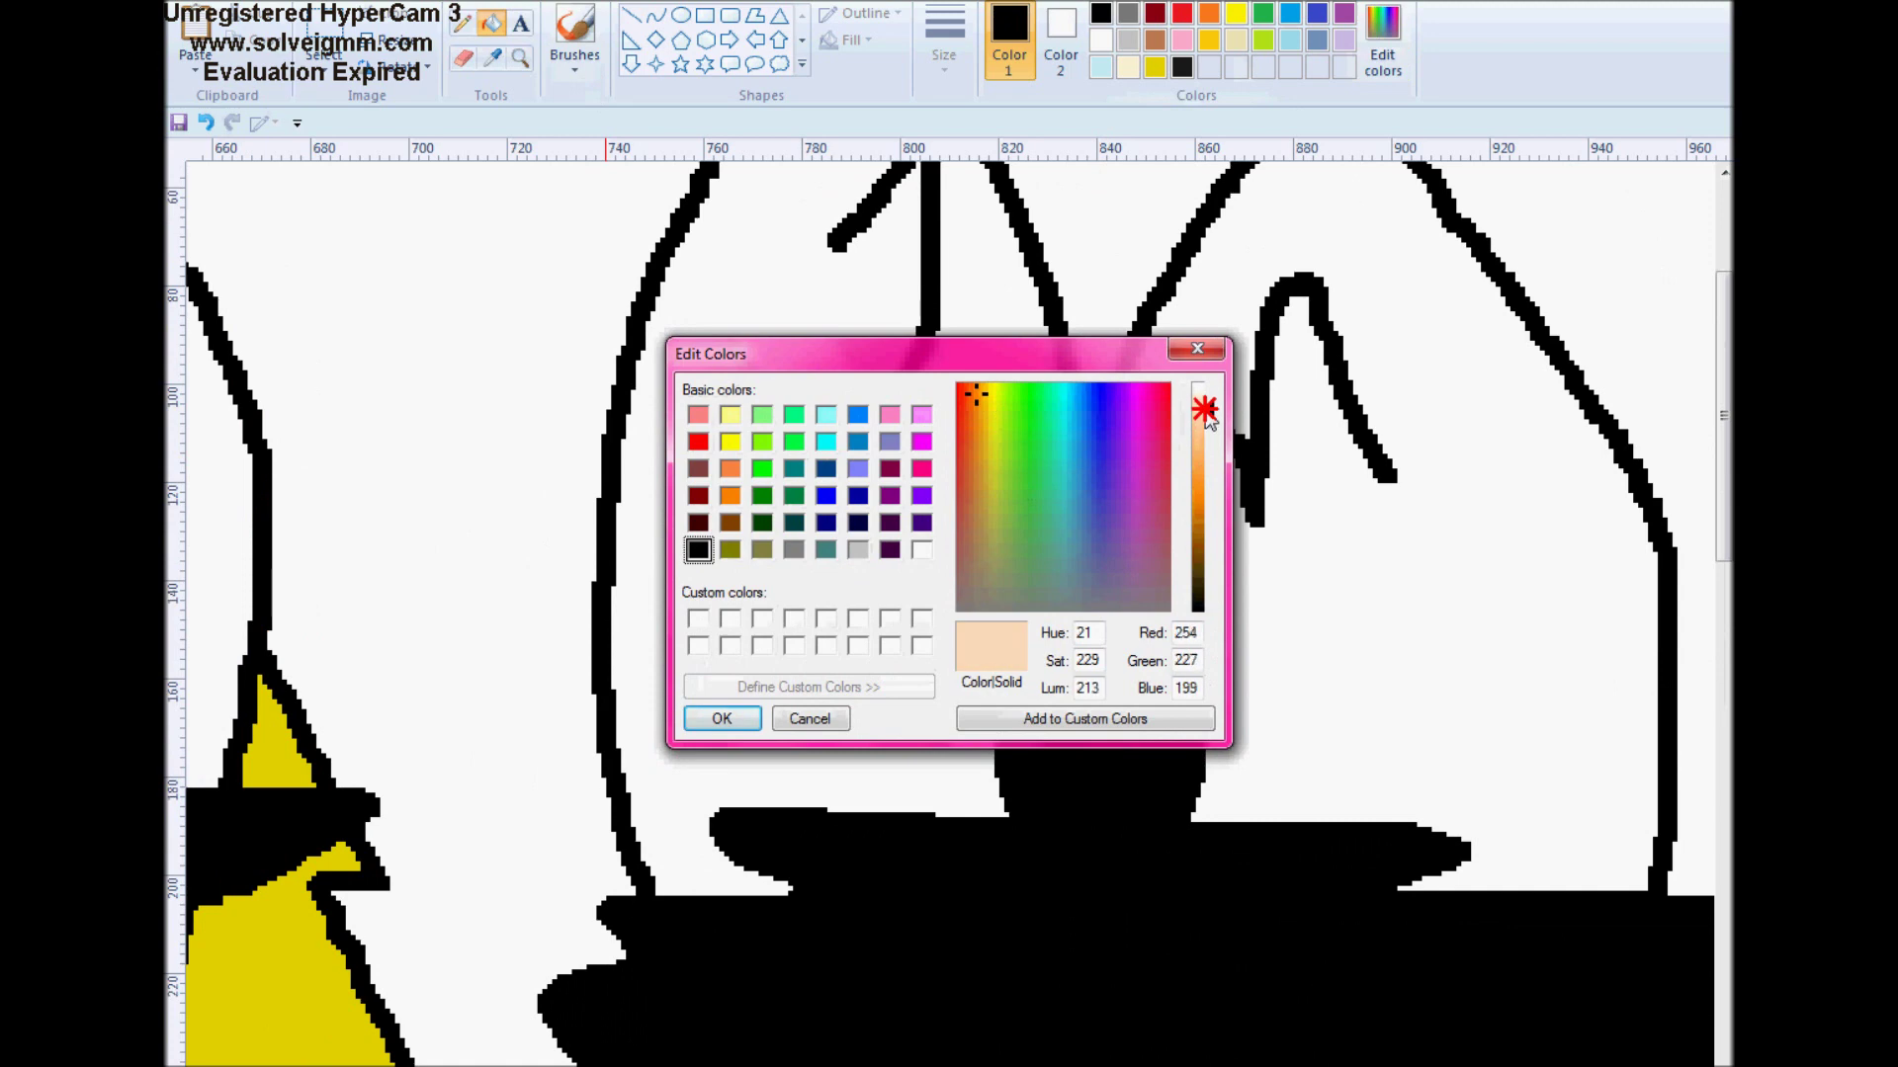
left_click(722, 720)
left_click(1383, 40)
left_click(1201, 473)
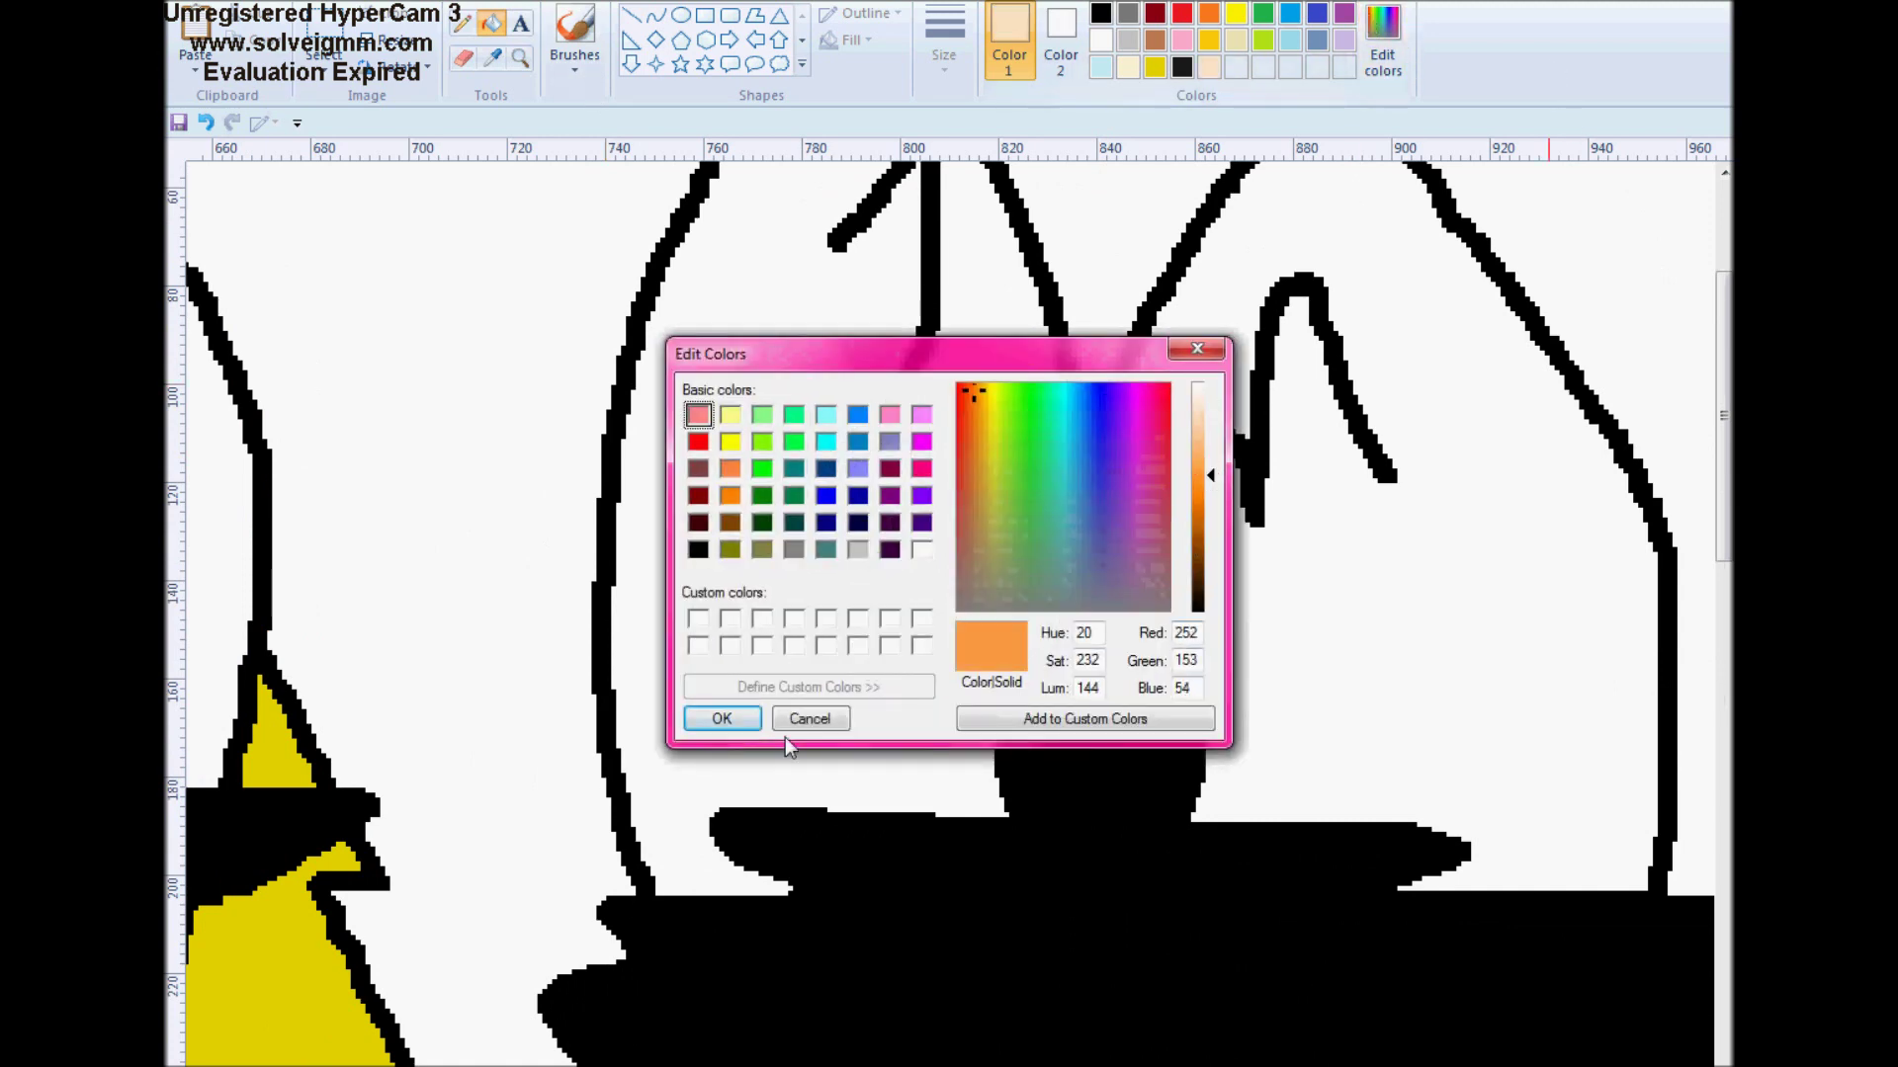
left_click(729, 719)
Outline the third character's pale muzzle with thin pale peach curves running from the nose across each cheek
scroll(1199, 84, "down", 1)
scroll(1227, 509, "down", 5)
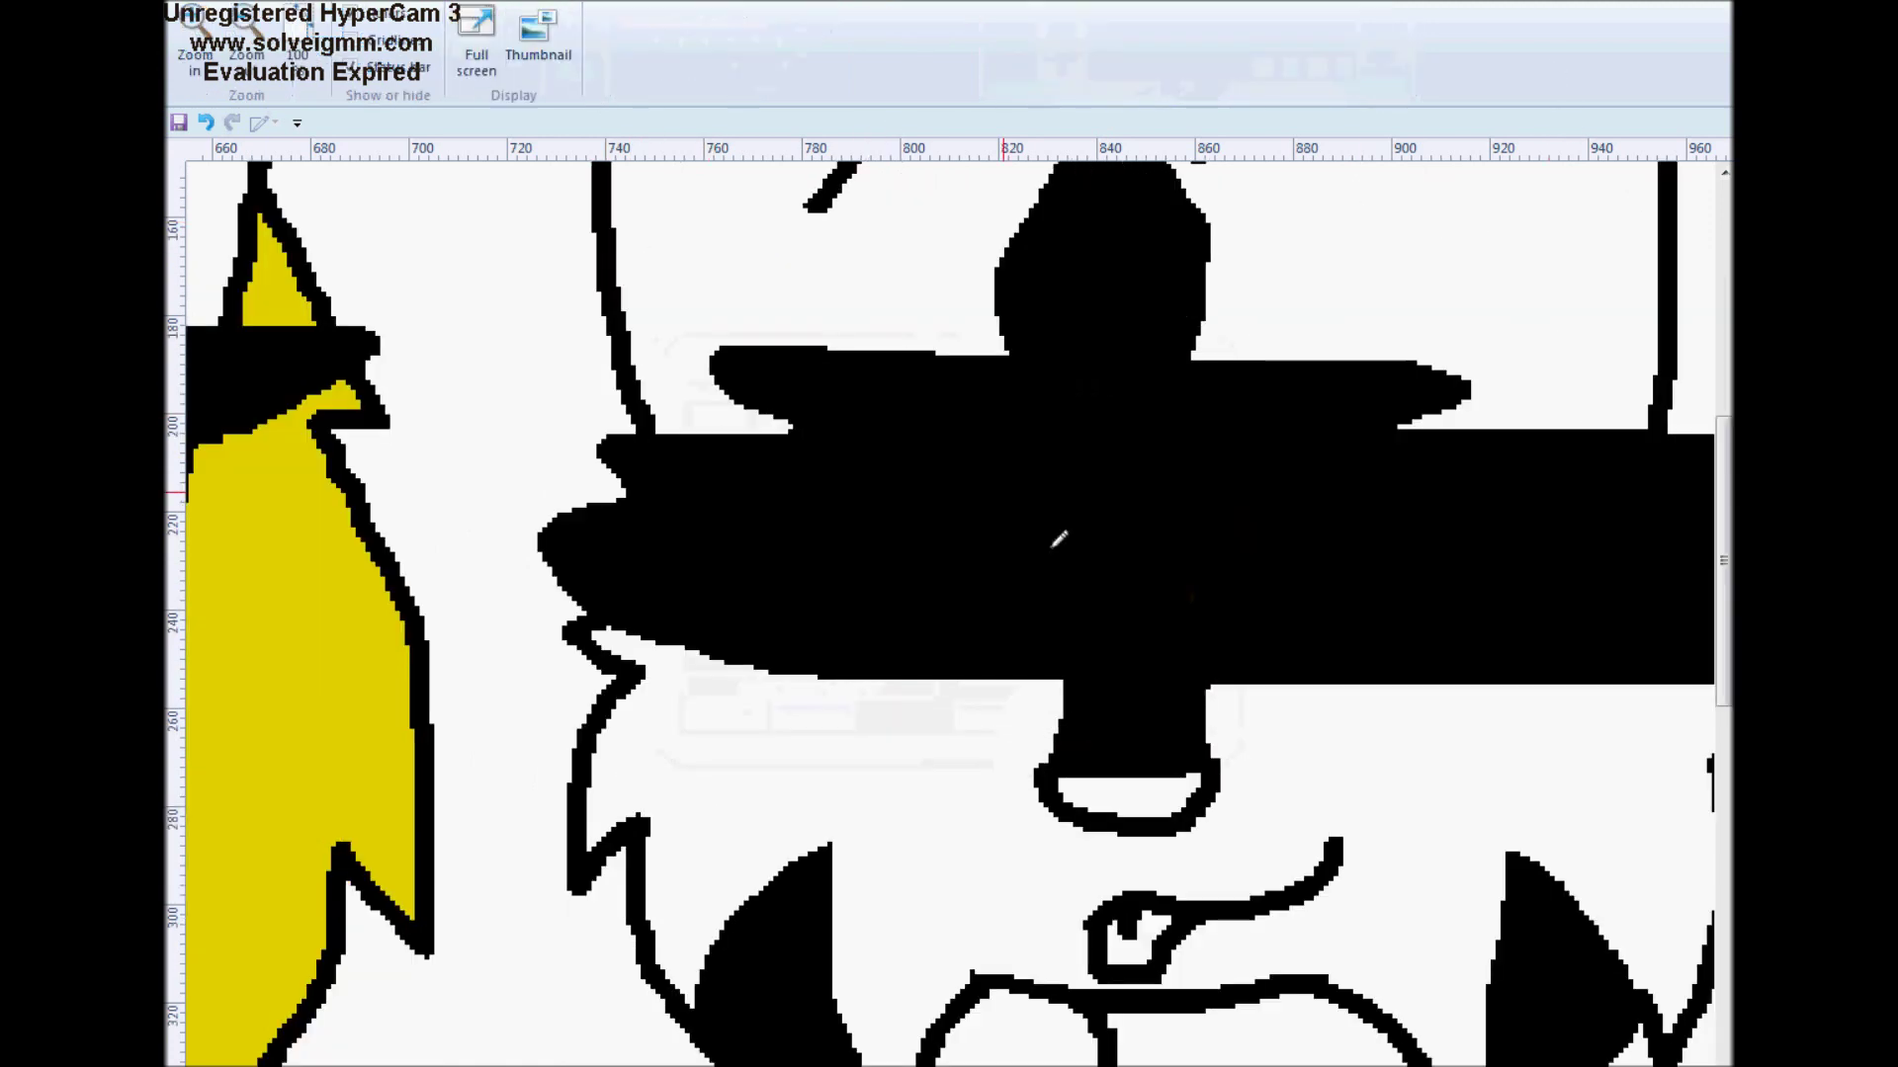
mouse_move(1218, 522)
left_mouse_down()
mouse_move(1347, 508)
mouse_move(1508, 550)
mouse_move(1699, 723)
left_mouse_up()
mouse_move(969, 511)
left_mouse_down()
mouse_move(830, 524)
mouse_move(640, 662)
left_mouse_up()
Draw thin pale peach boundary lines on the third character's chest, belly edge and both paws
scroll(1245, 654, "down", 3)
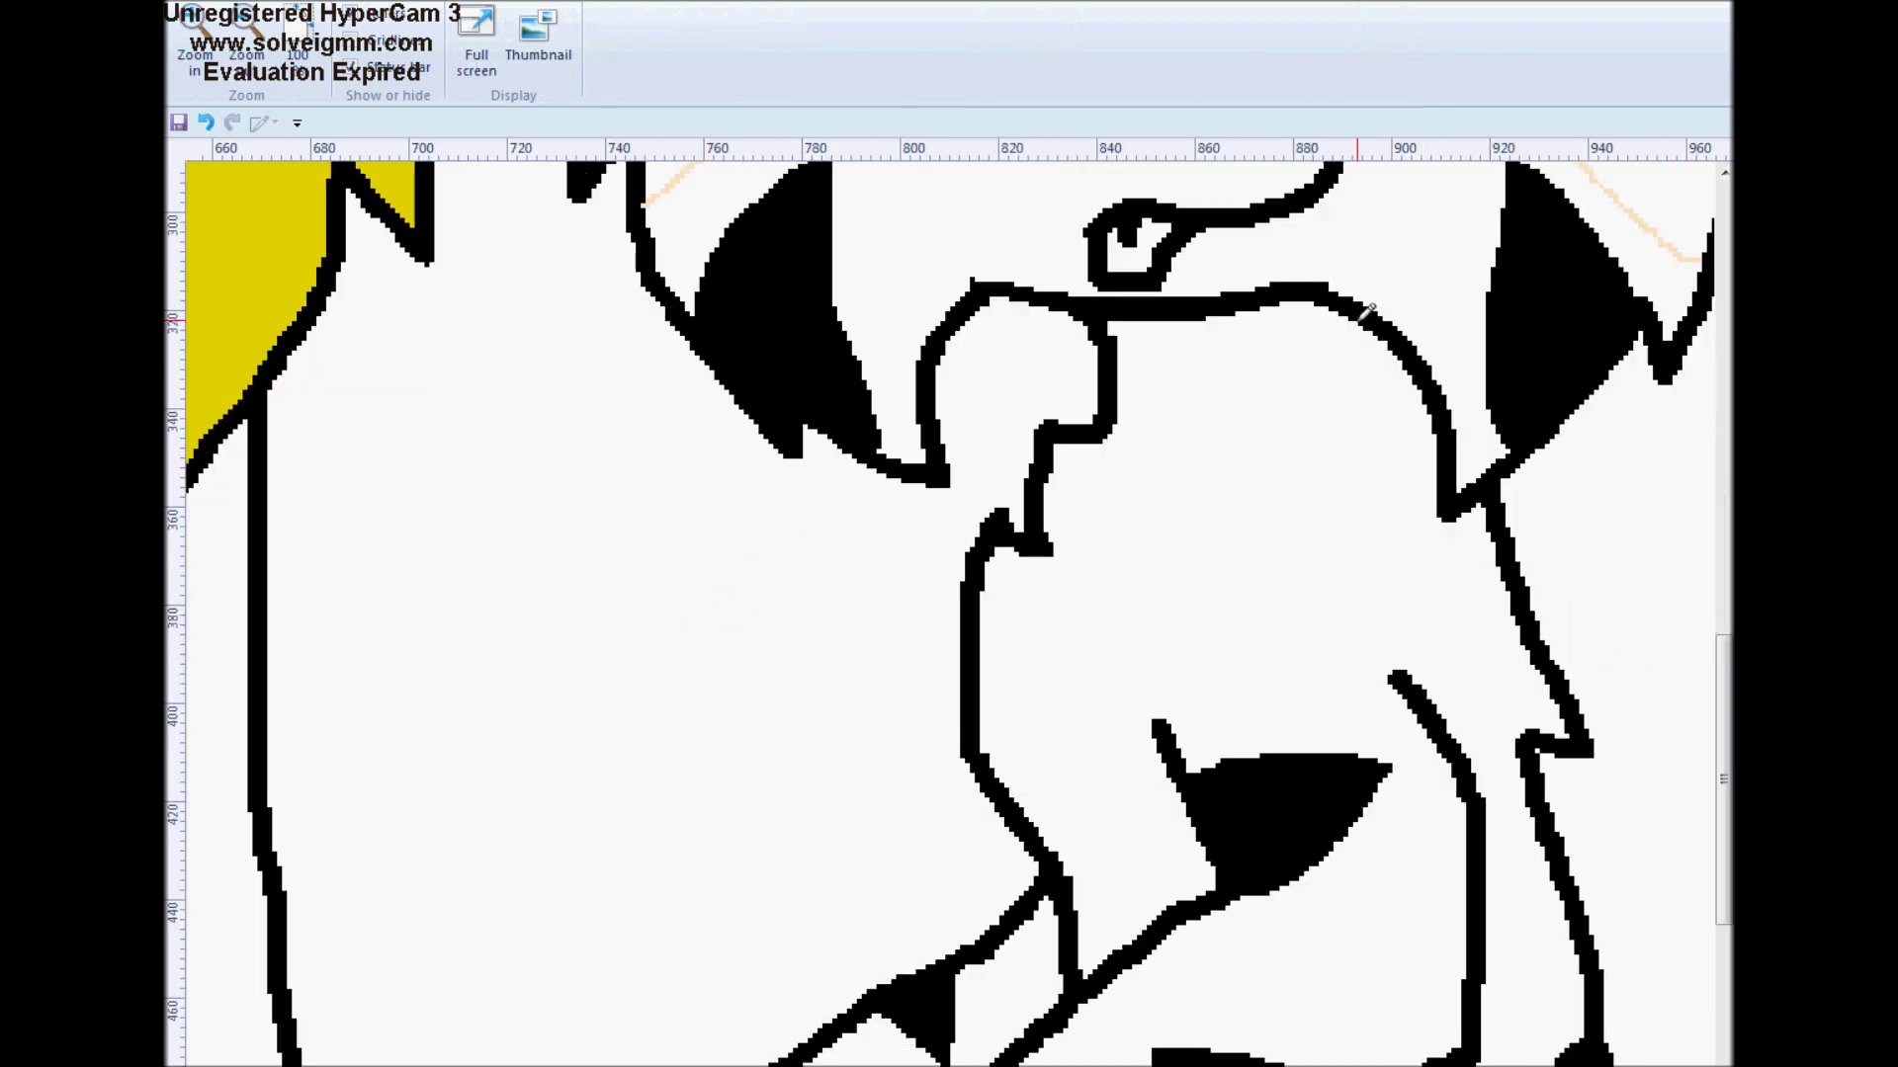
mouse_move(1364, 314)
left_mouse_down()
mouse_move(1289, 513)
mouse_move(1160, 684)
left_mouse_up()
scroll(1170, 705, "down", 3)
left_click_drag(1194, 754, 1159, 934)
left_click_drag(1135, 732, 1069, 621)
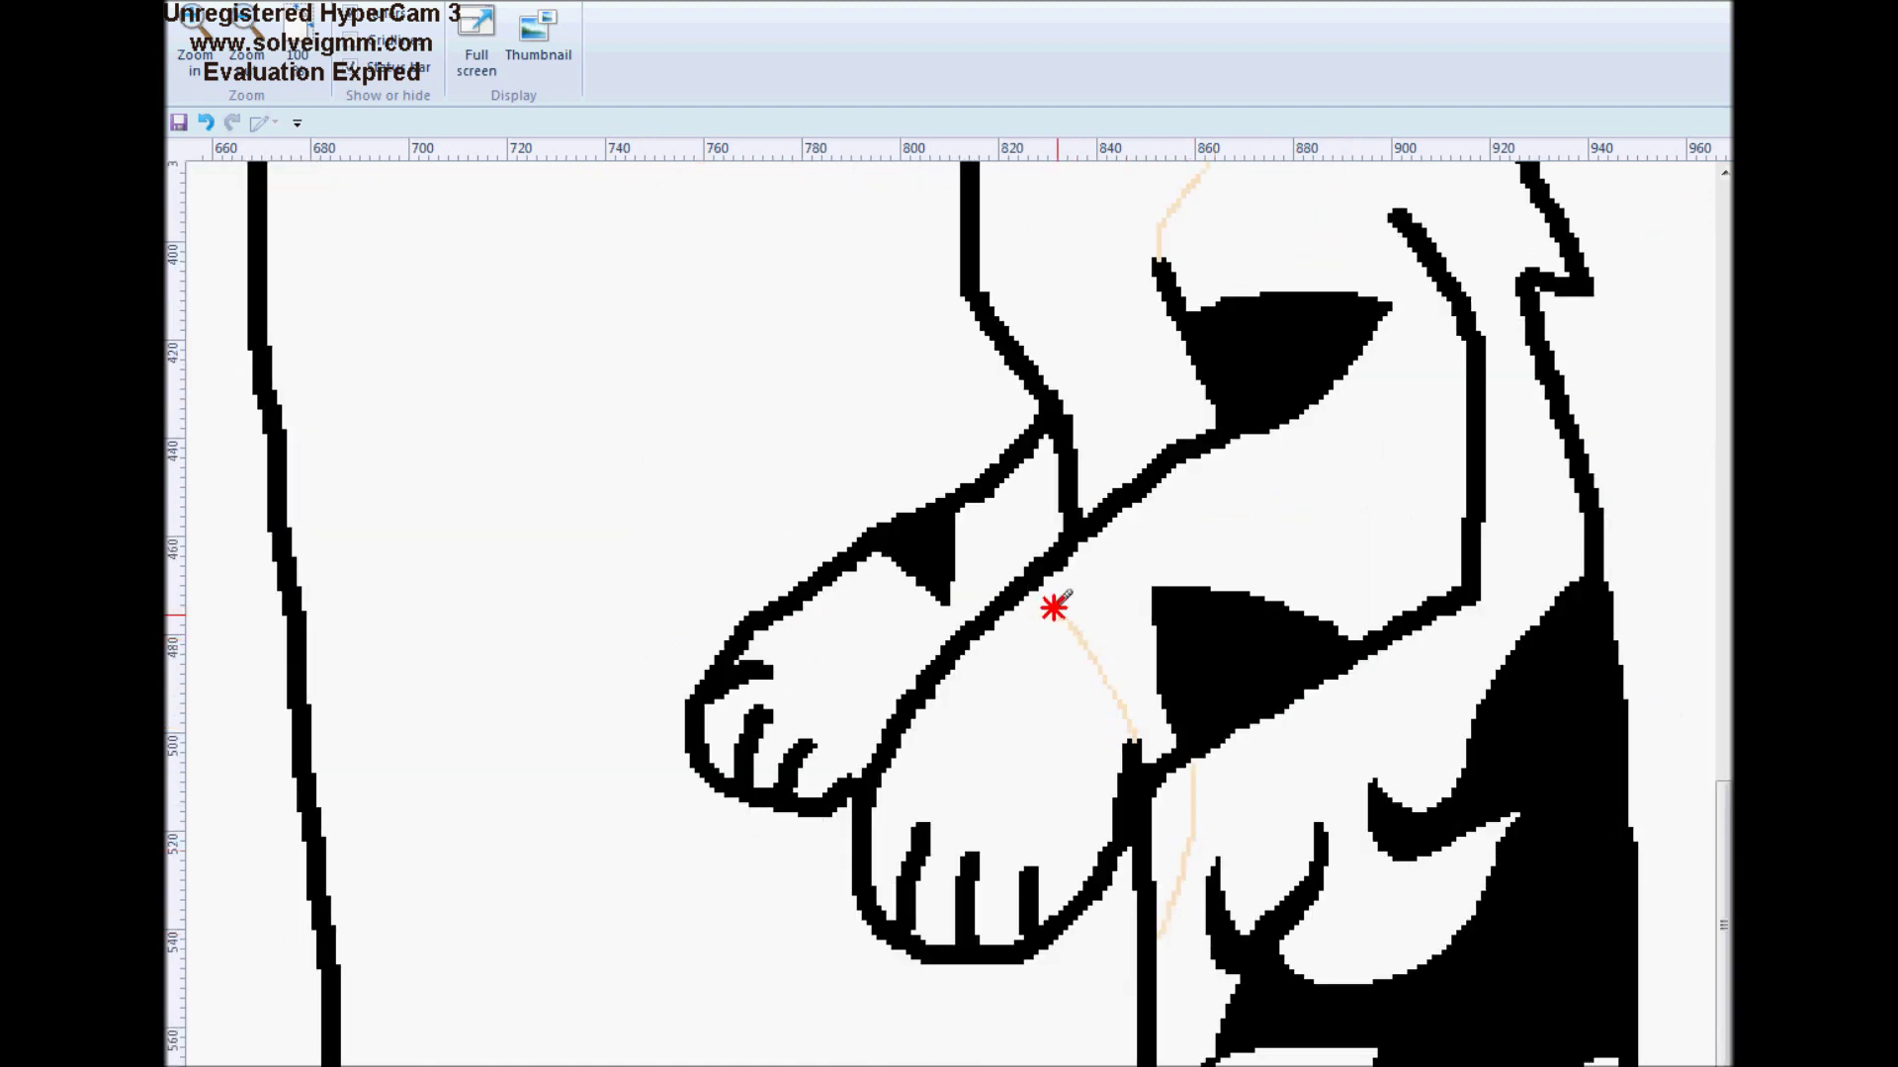
left_click_drag(850, 573, 924, 656)
Fill the third character's muzzle, chest, both paws and belly edge with pale peach
scroll(924, 652, "up", 6)
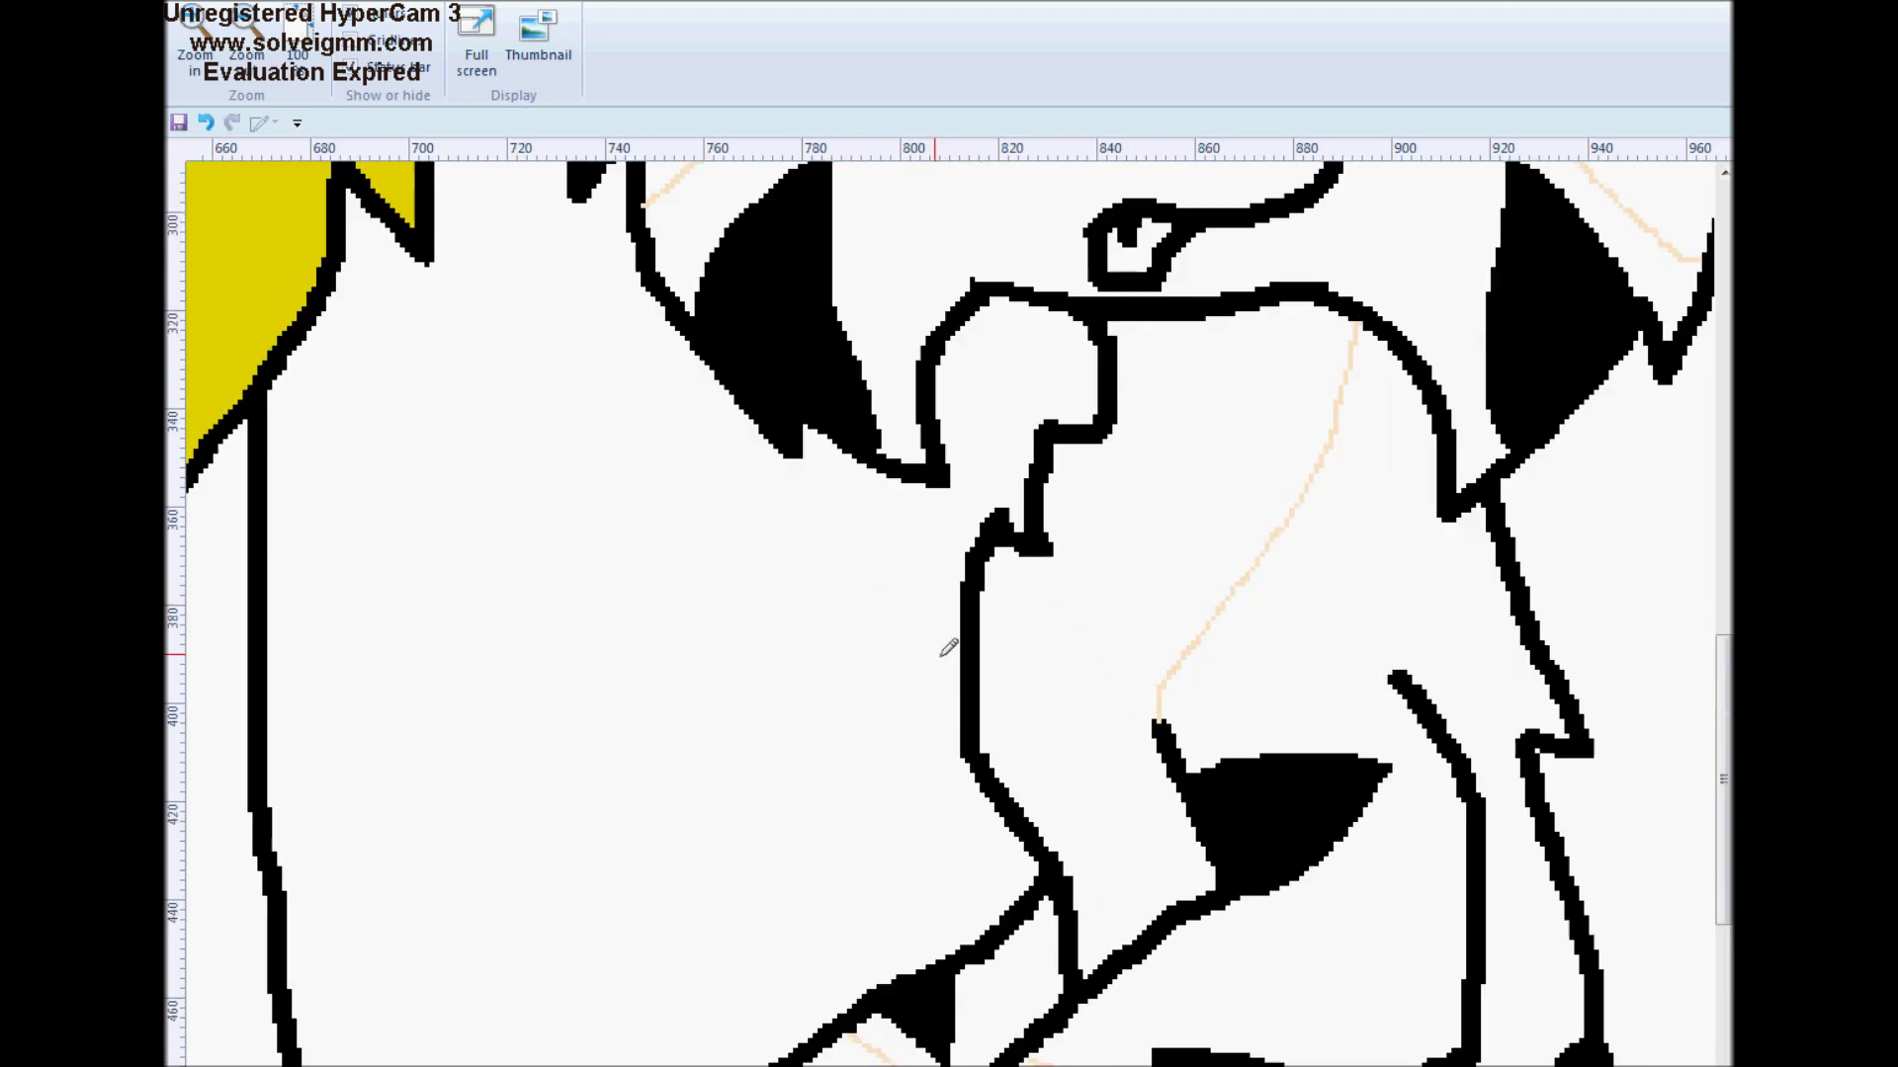
left_click(280, 6)
left_click(490, 22)
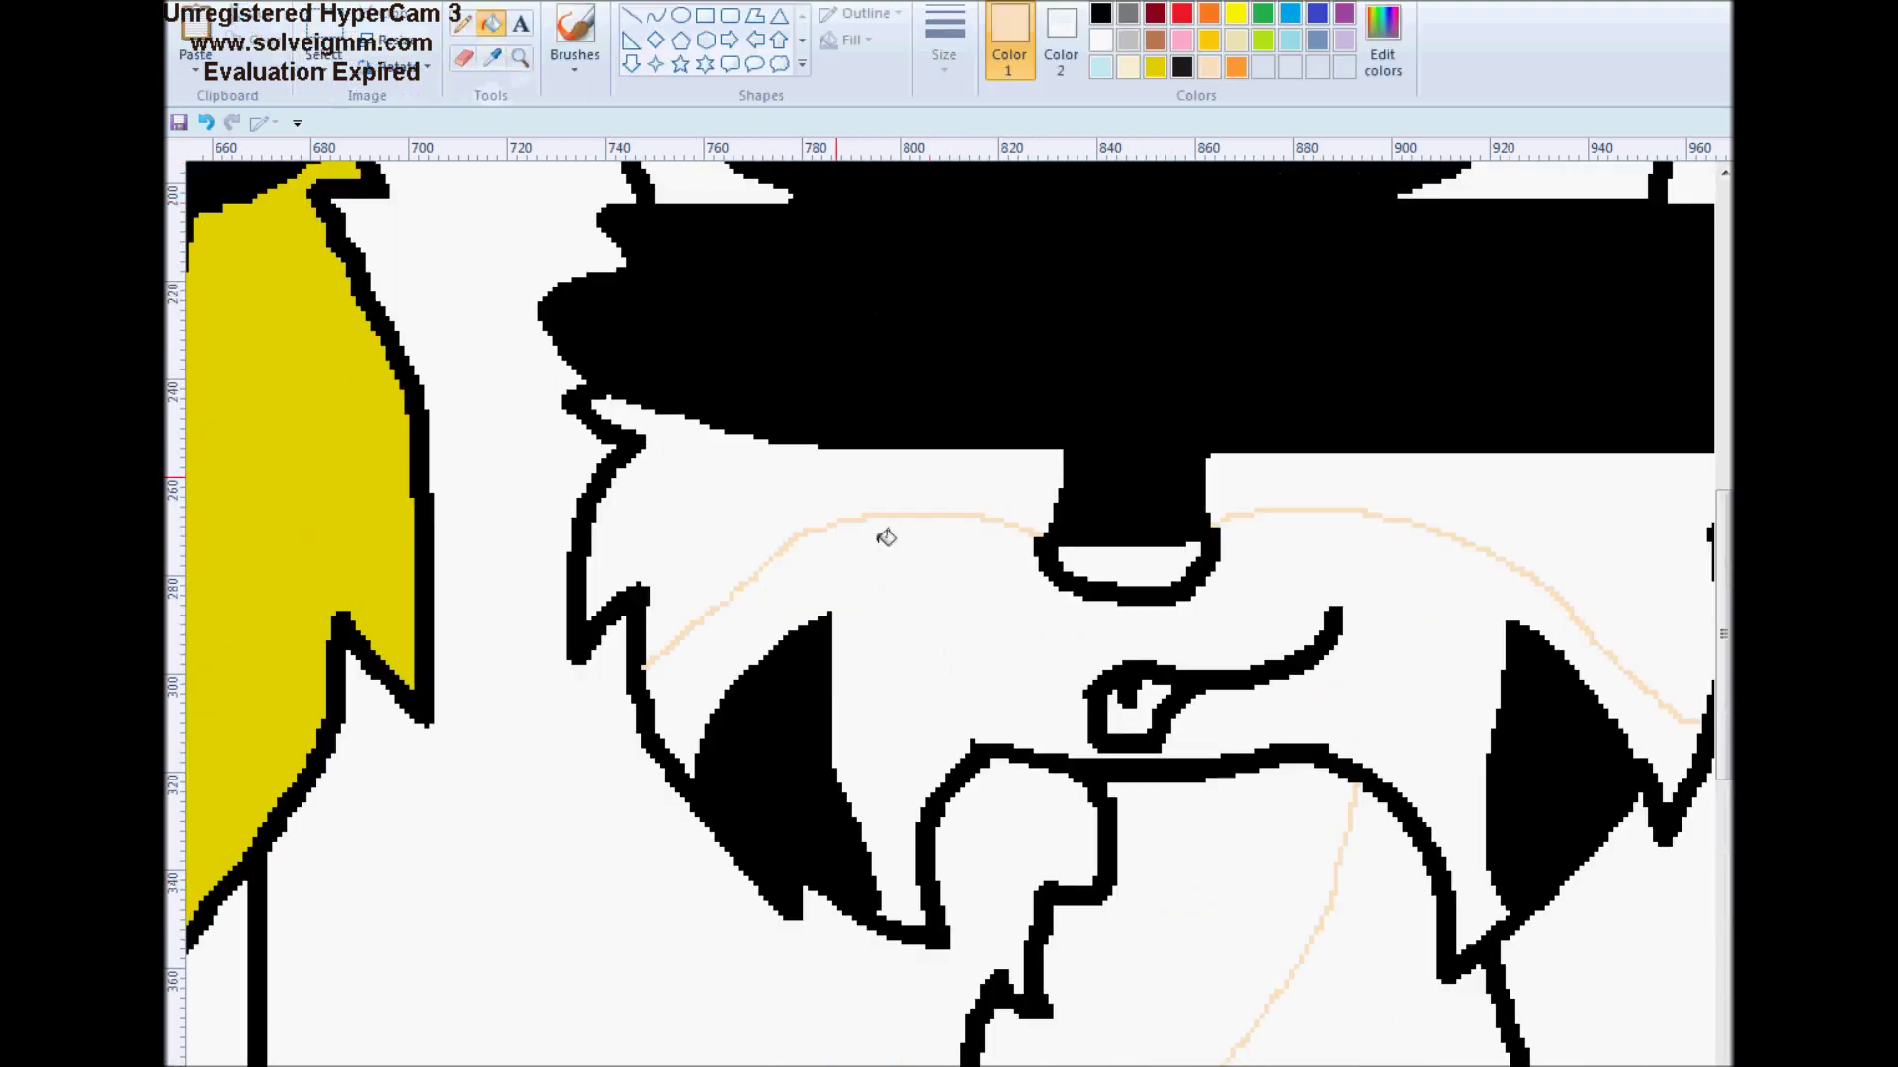
left_click(883, 536)
left_click(1216, 851)
scroll(1044, 884, "down", 4)
left_click(1044, 885)
left_click(890, 886)
left_click(1186, 1023)
Fill the third character's ears, upper cheeks, arms and body with the custom orange
scroll(1206, 986, "up", 3)
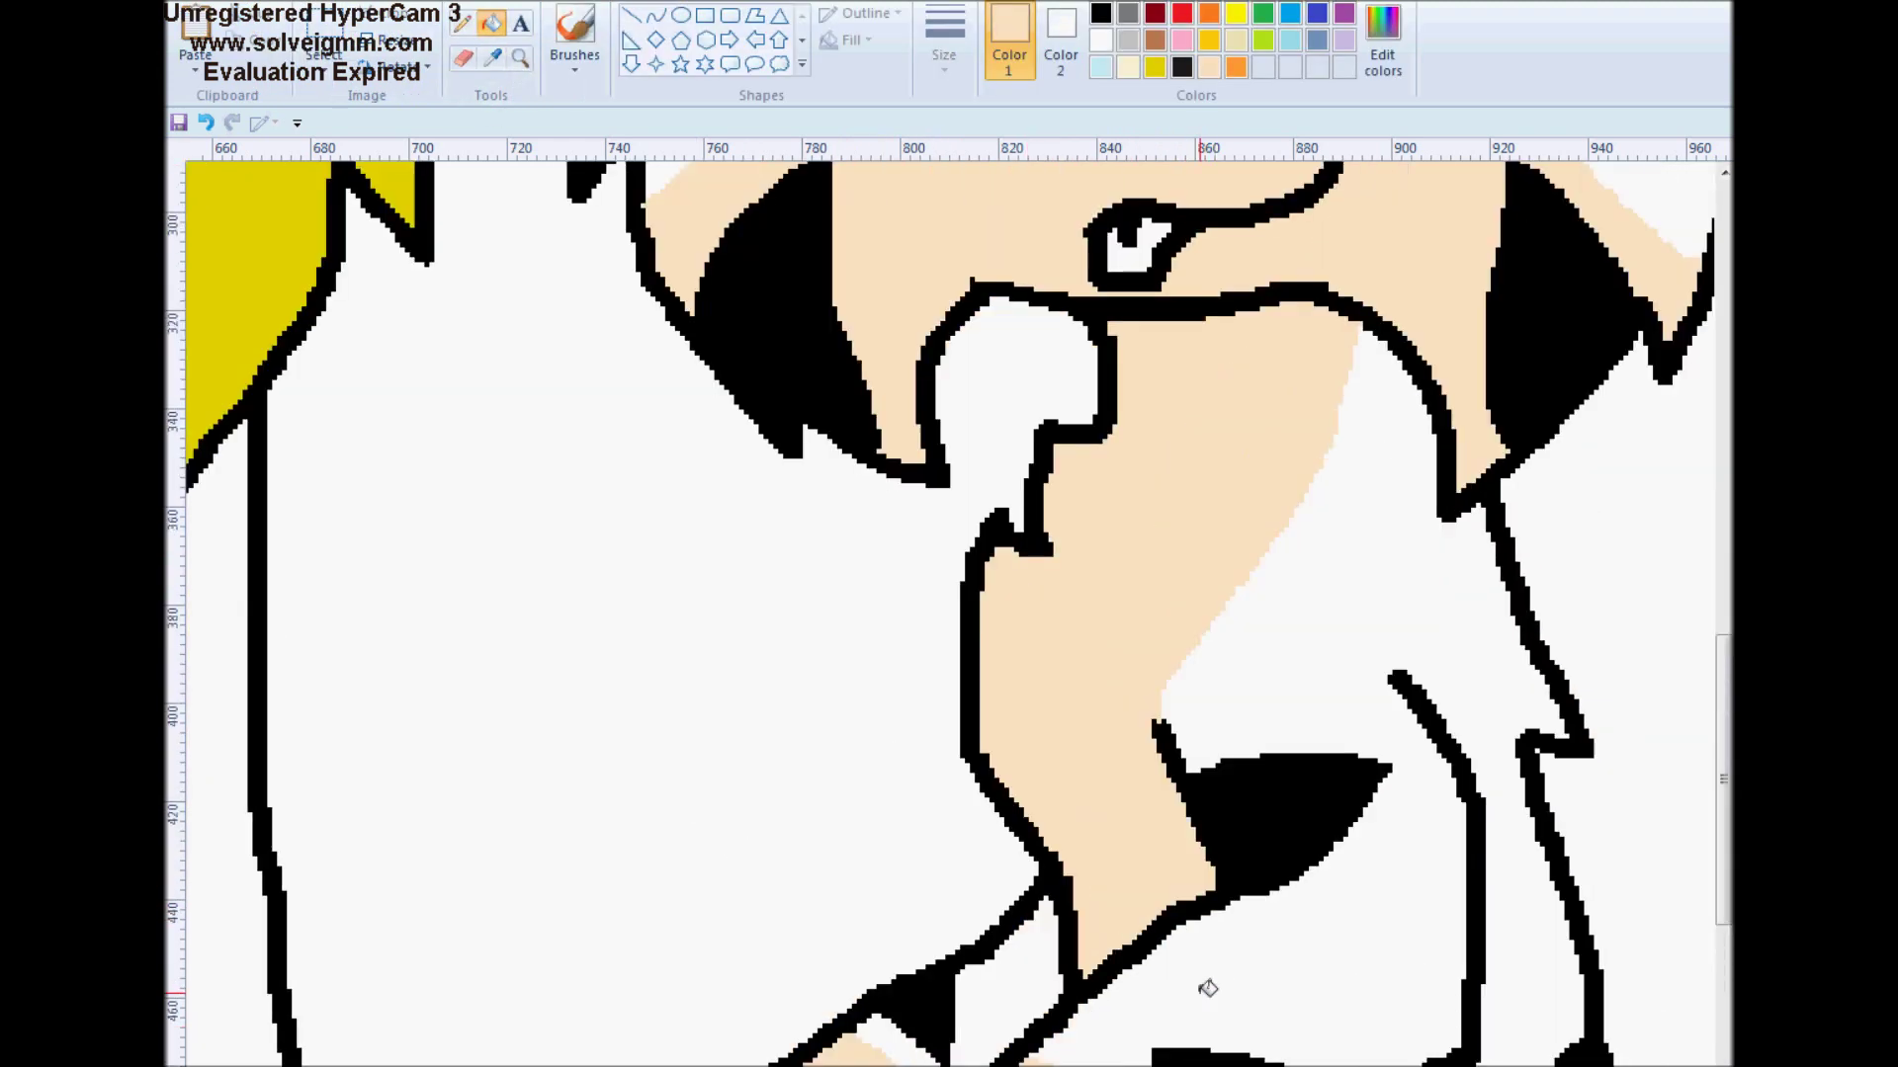
left_click(1235, 67)
left_click(988, 247)
left_click(1229, 241)
scroll(1285, 241, "up", 5)
left_click(1235, 444)
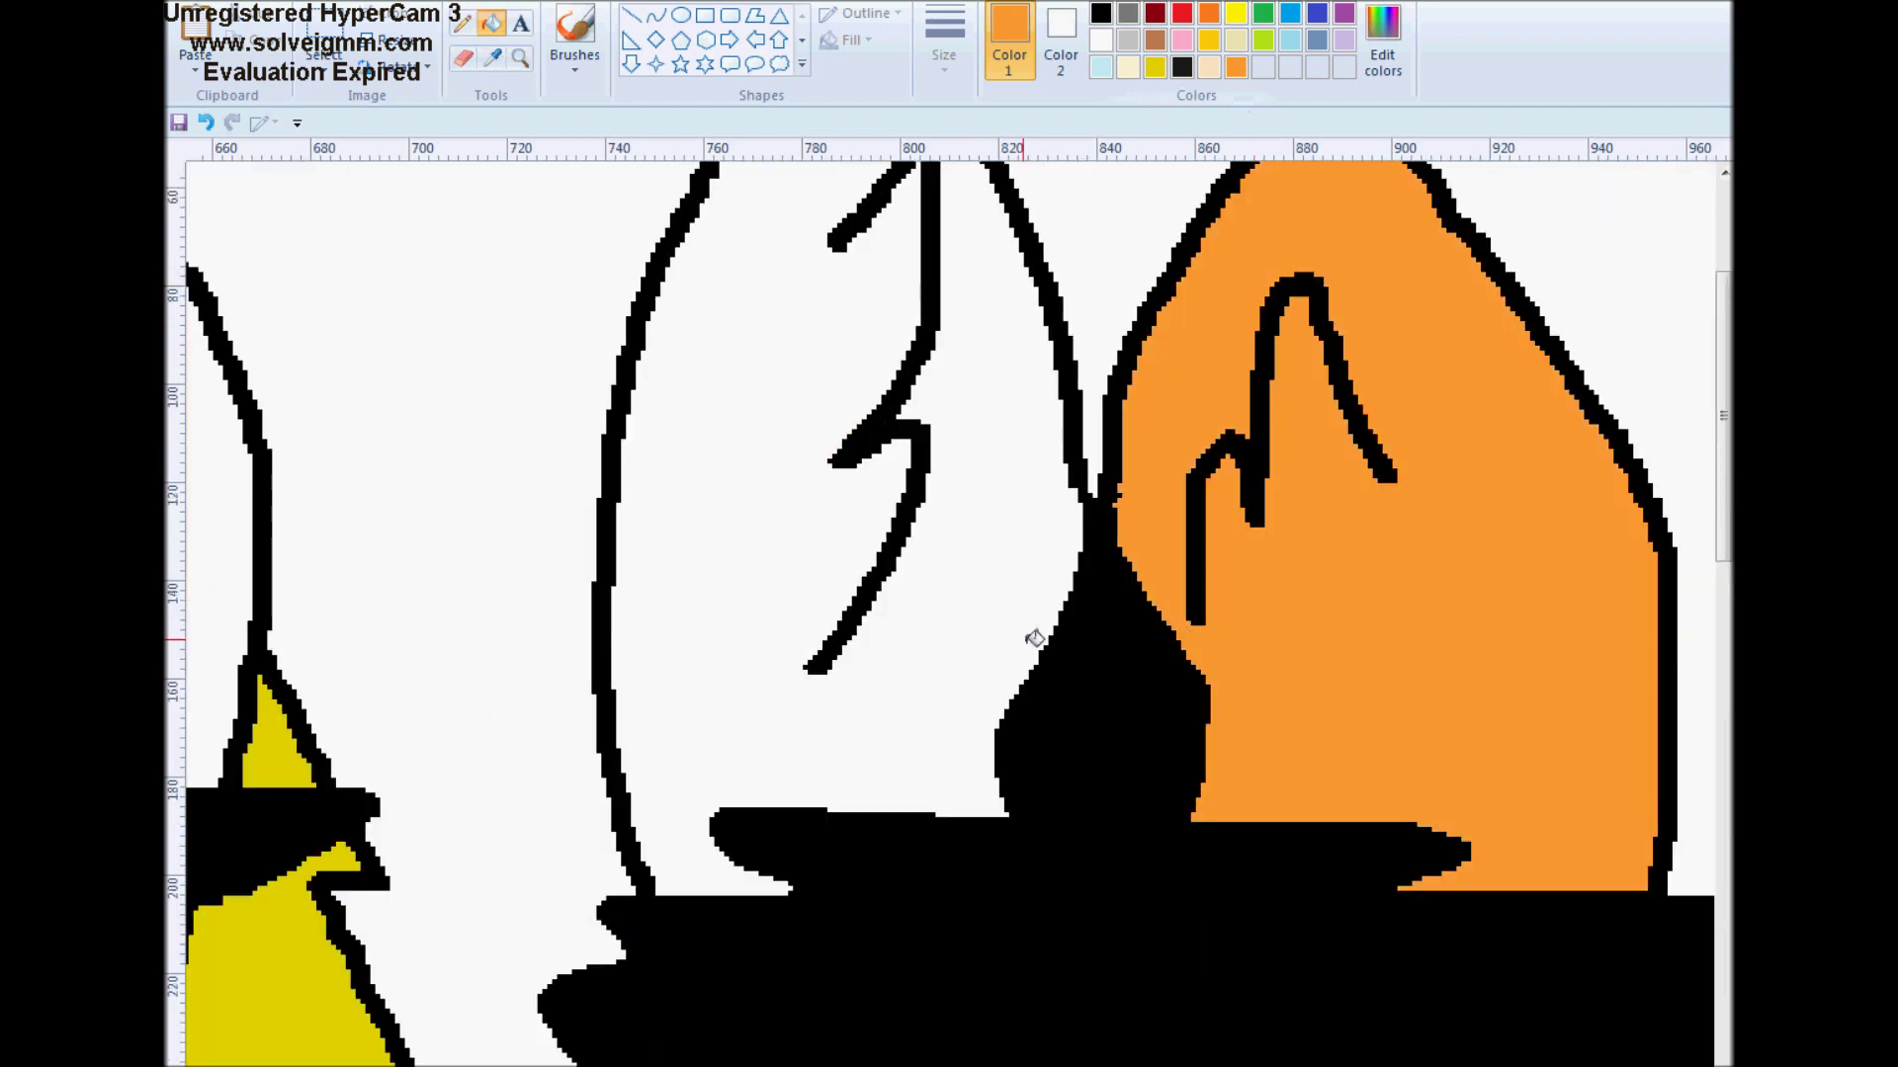
left_click(969, 593)
scroll(1063, 620, "down", 3)
scroll(1126, 660, "down", 5)
left_click(1183, 532)
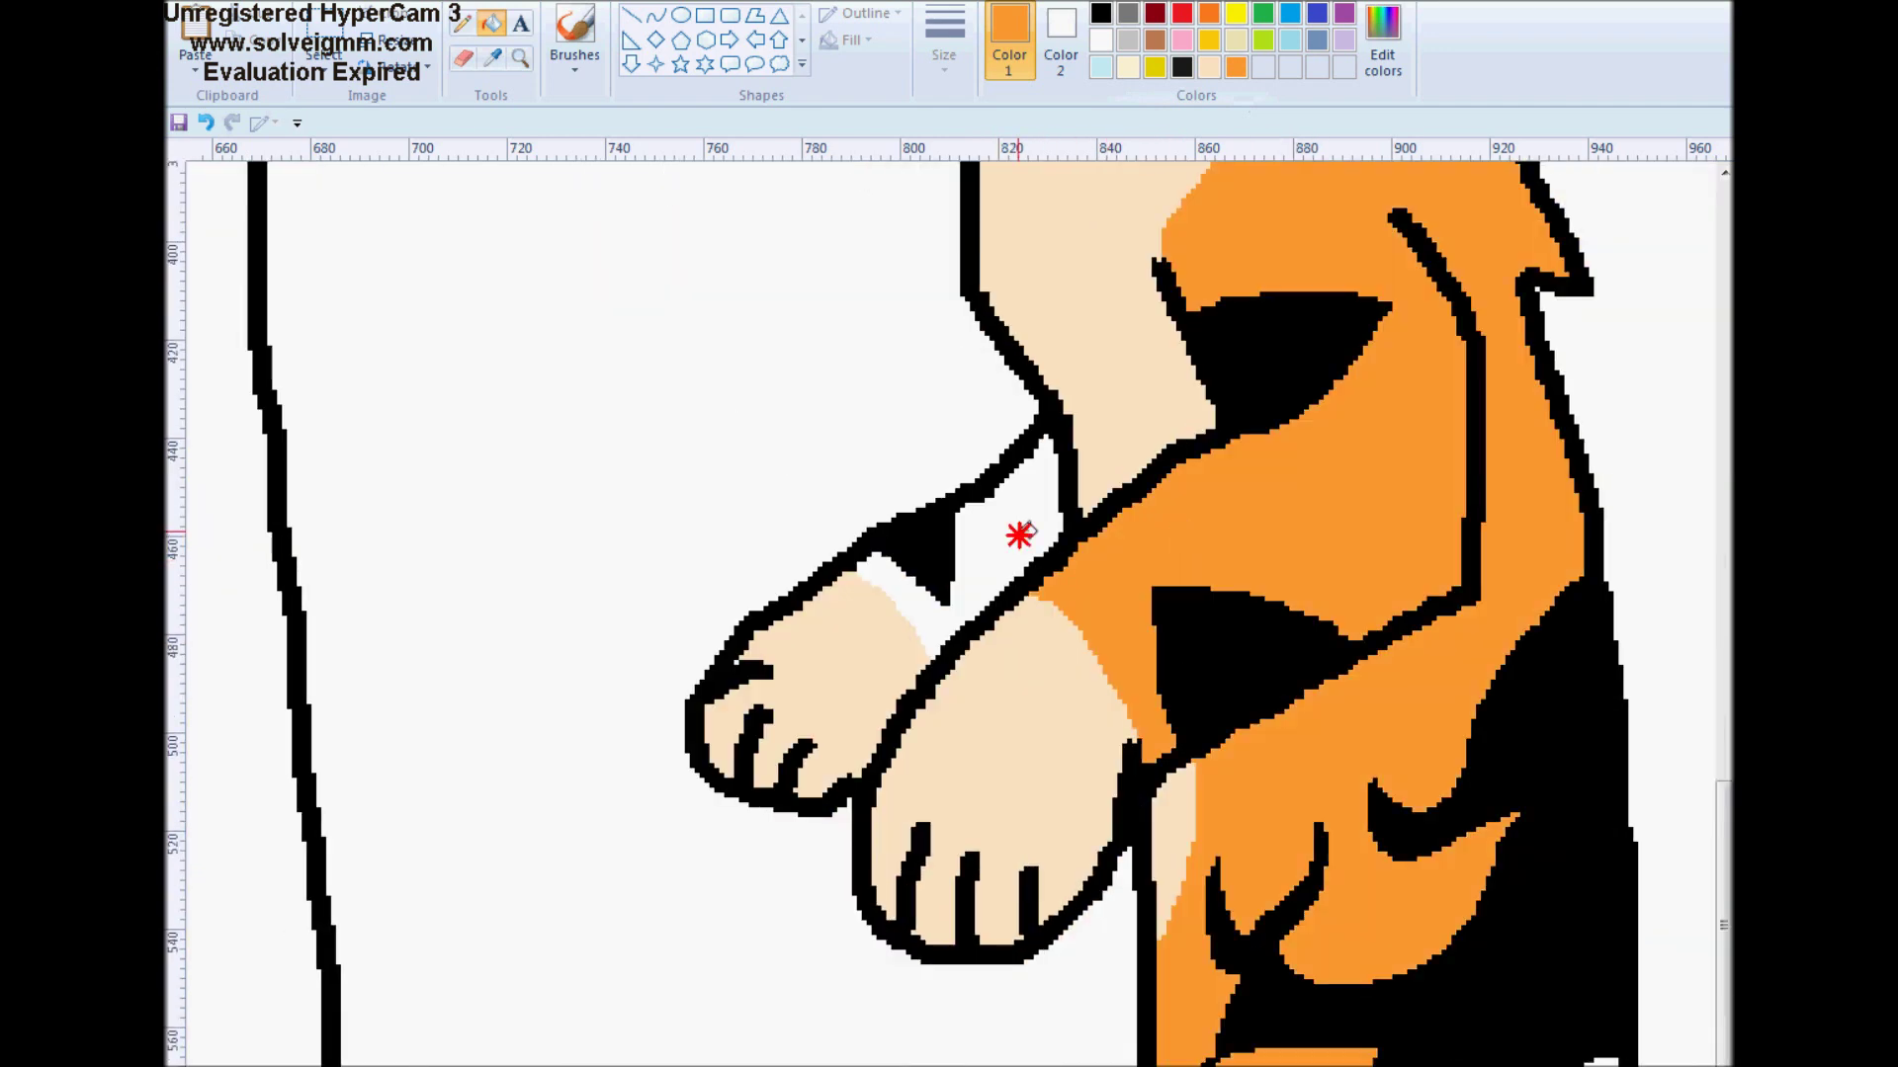
left_click(1017, 530)
Lighten the pale peach to a cream custom color and refill the third character's chest, paws and belly edge with it
double_click(1209, 67)
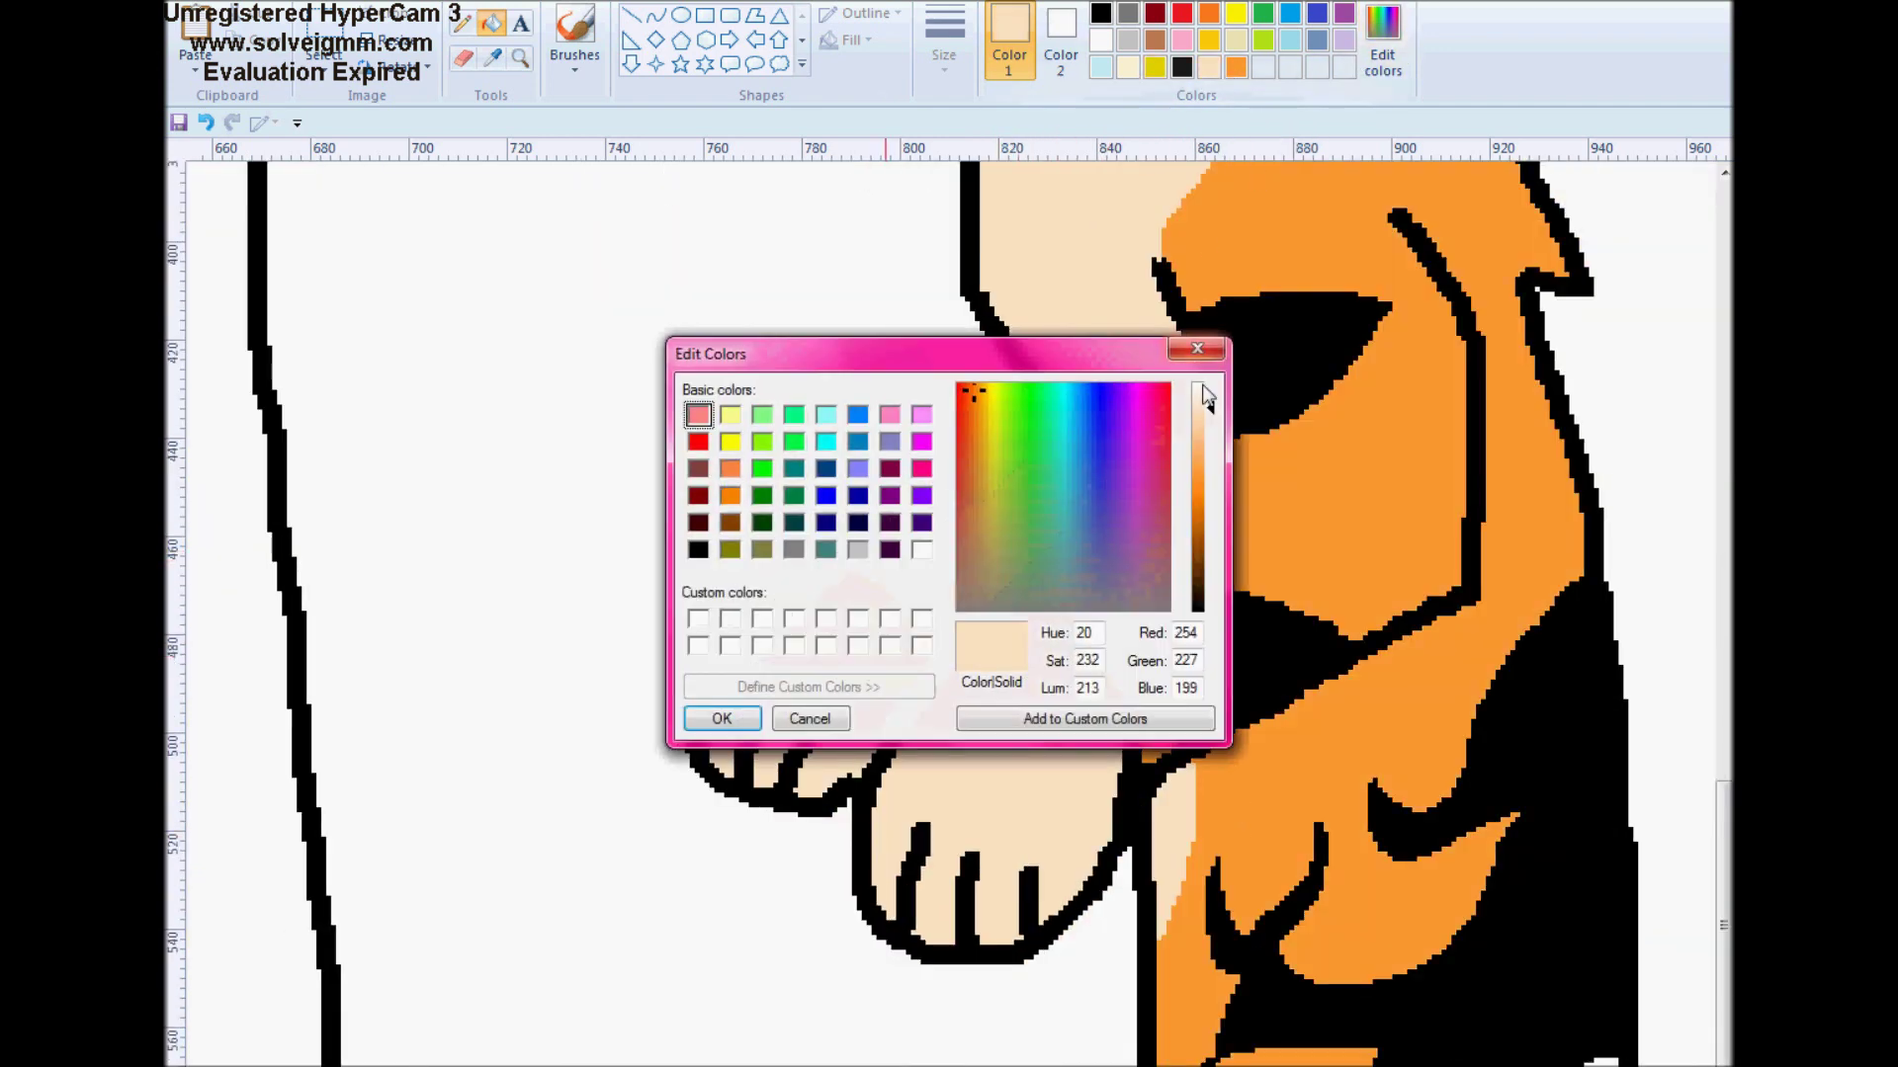
left_click(976, 754)
left_click(810, 682)
left_click(1095, 347)
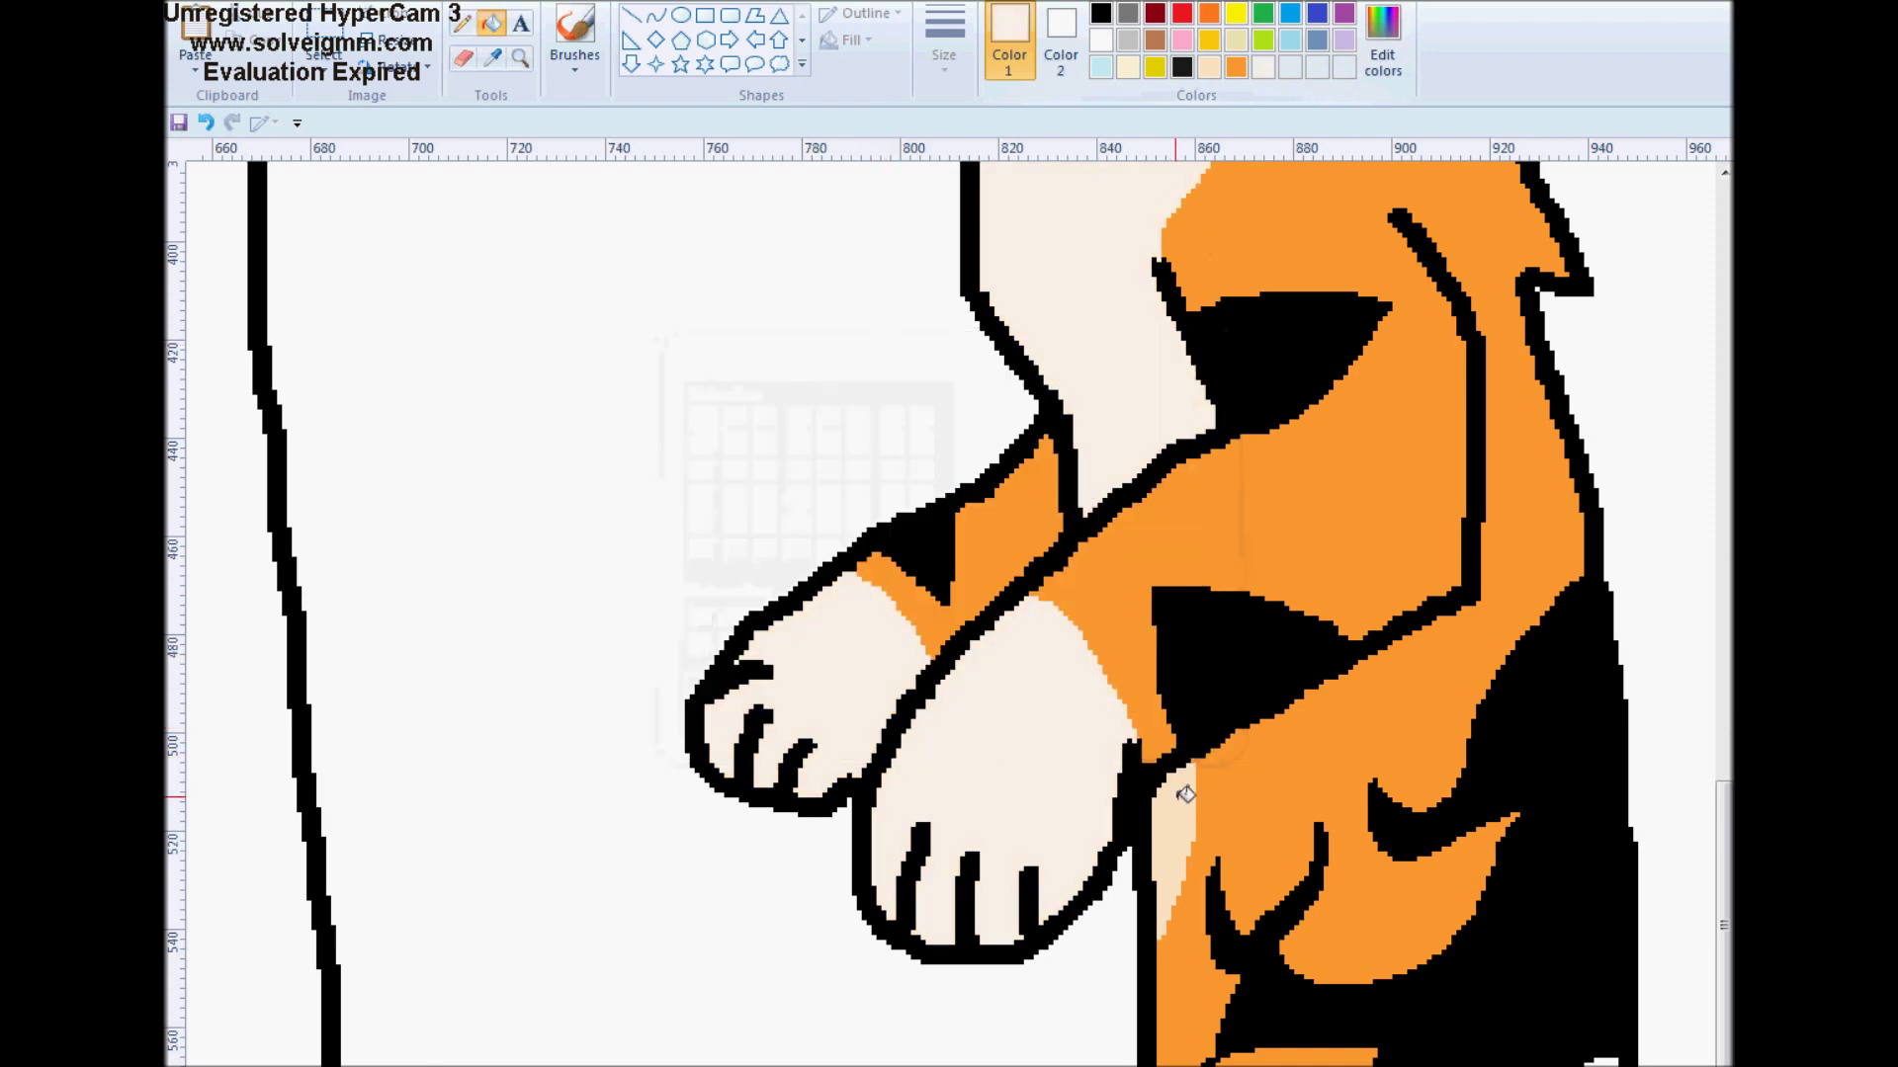
left_click(1178, 798)
Draw a short cream line on the third character's far upper arm and refill the muzzle with cream
left_click(461, 22)
left_click_drag(1018, 468, 1037, 538)
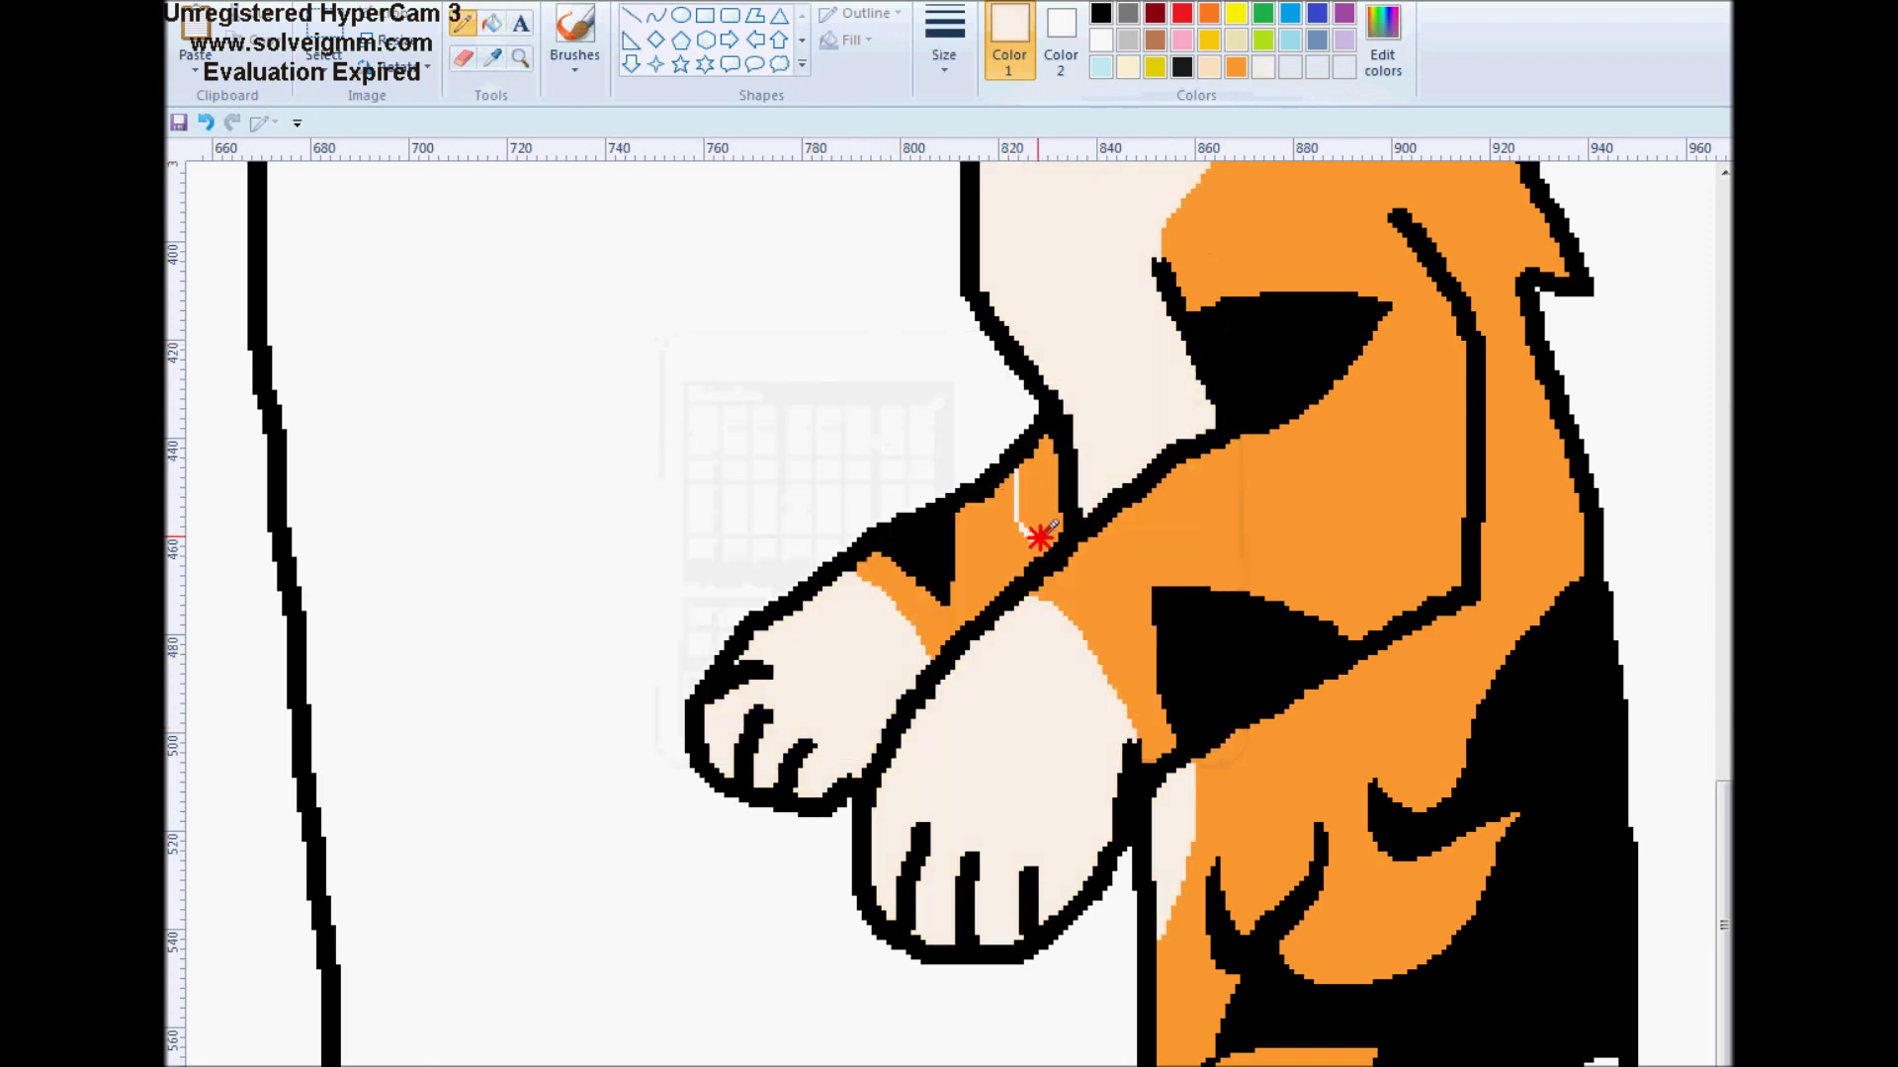
left_click(491, 23)
scroll(1046, 512, "up", 10)
left_click(1027, 844)
Define a bright red custom color and fill the third character's nose with it
left_click(1381, 40)
left_click(957, 383)
left_click_drag(1204, 452, 1204, 487)
left_click(722, 718)
left_click(1127, 791)
scroll(1201, 634, "down", 2)
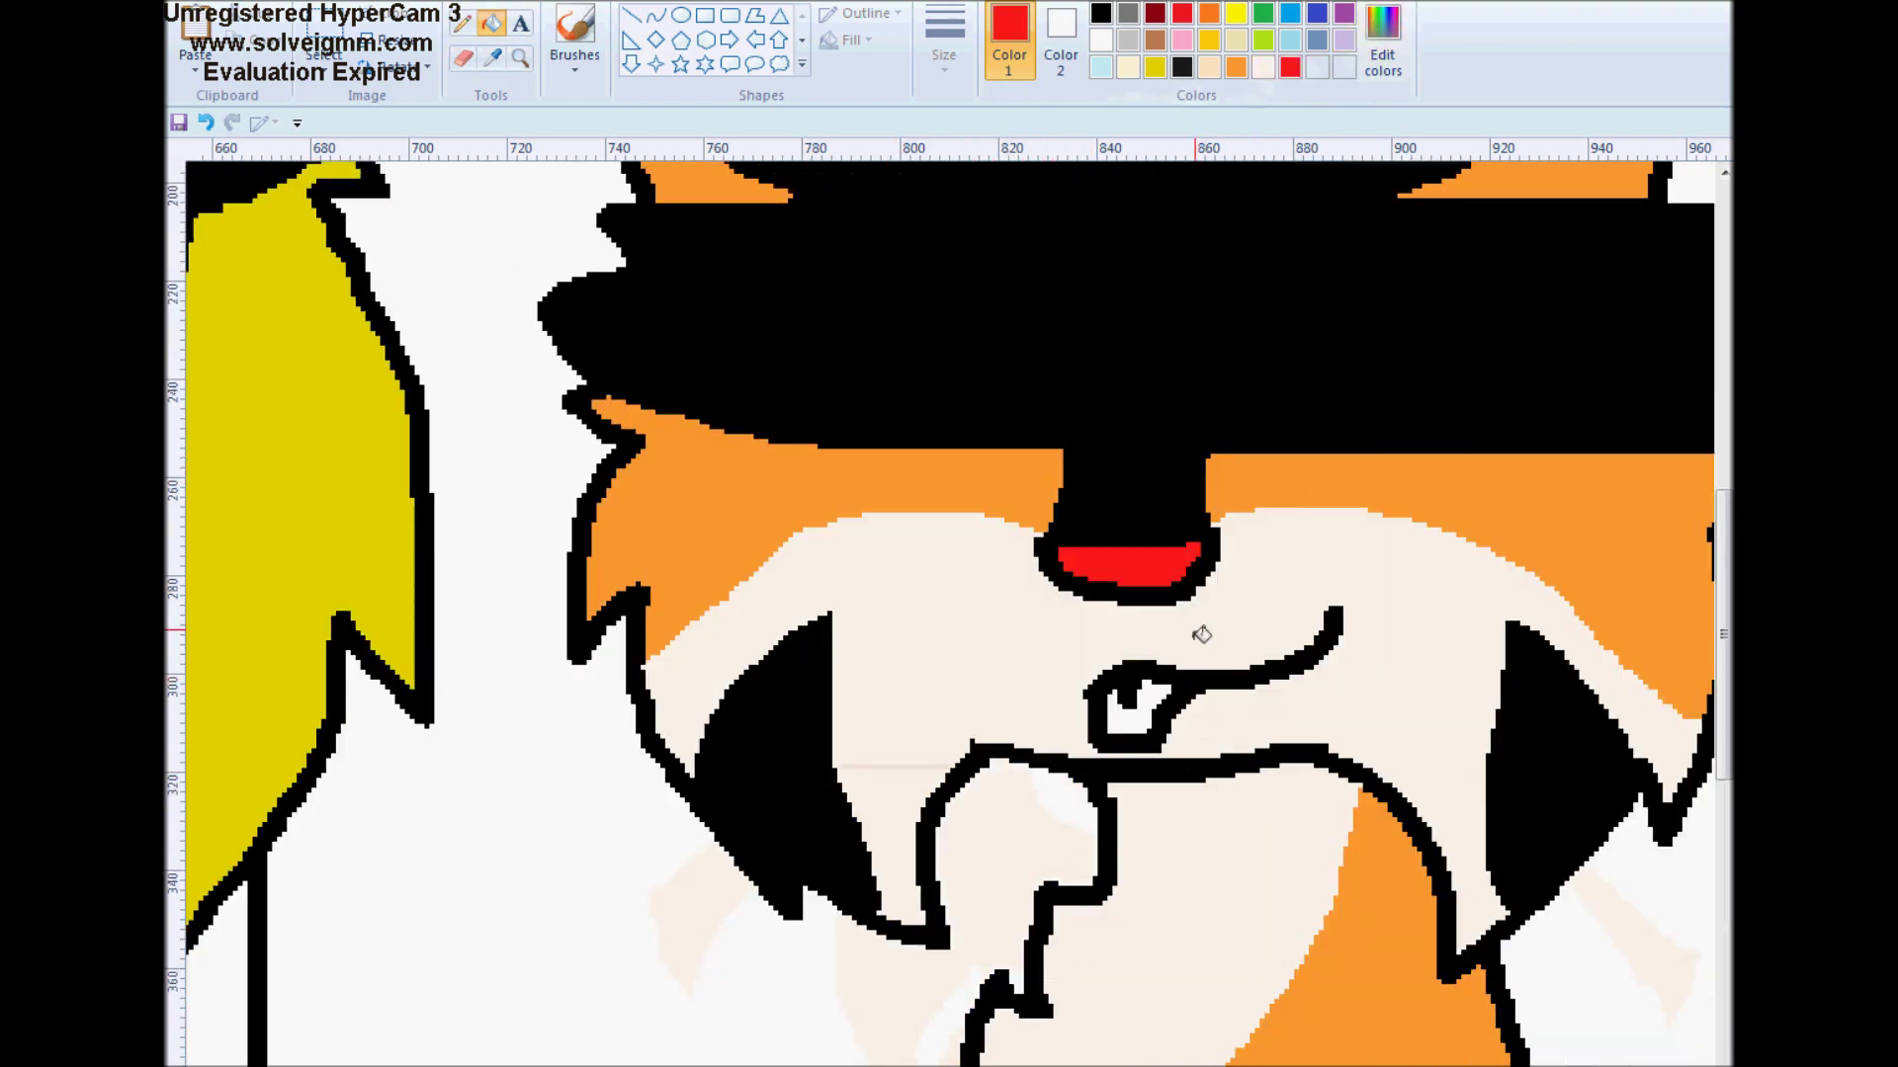
Define a pinkish-red custom color with RGB 252, 29, 96 and fill the third character's mouth with it
left_click(1382, 39)
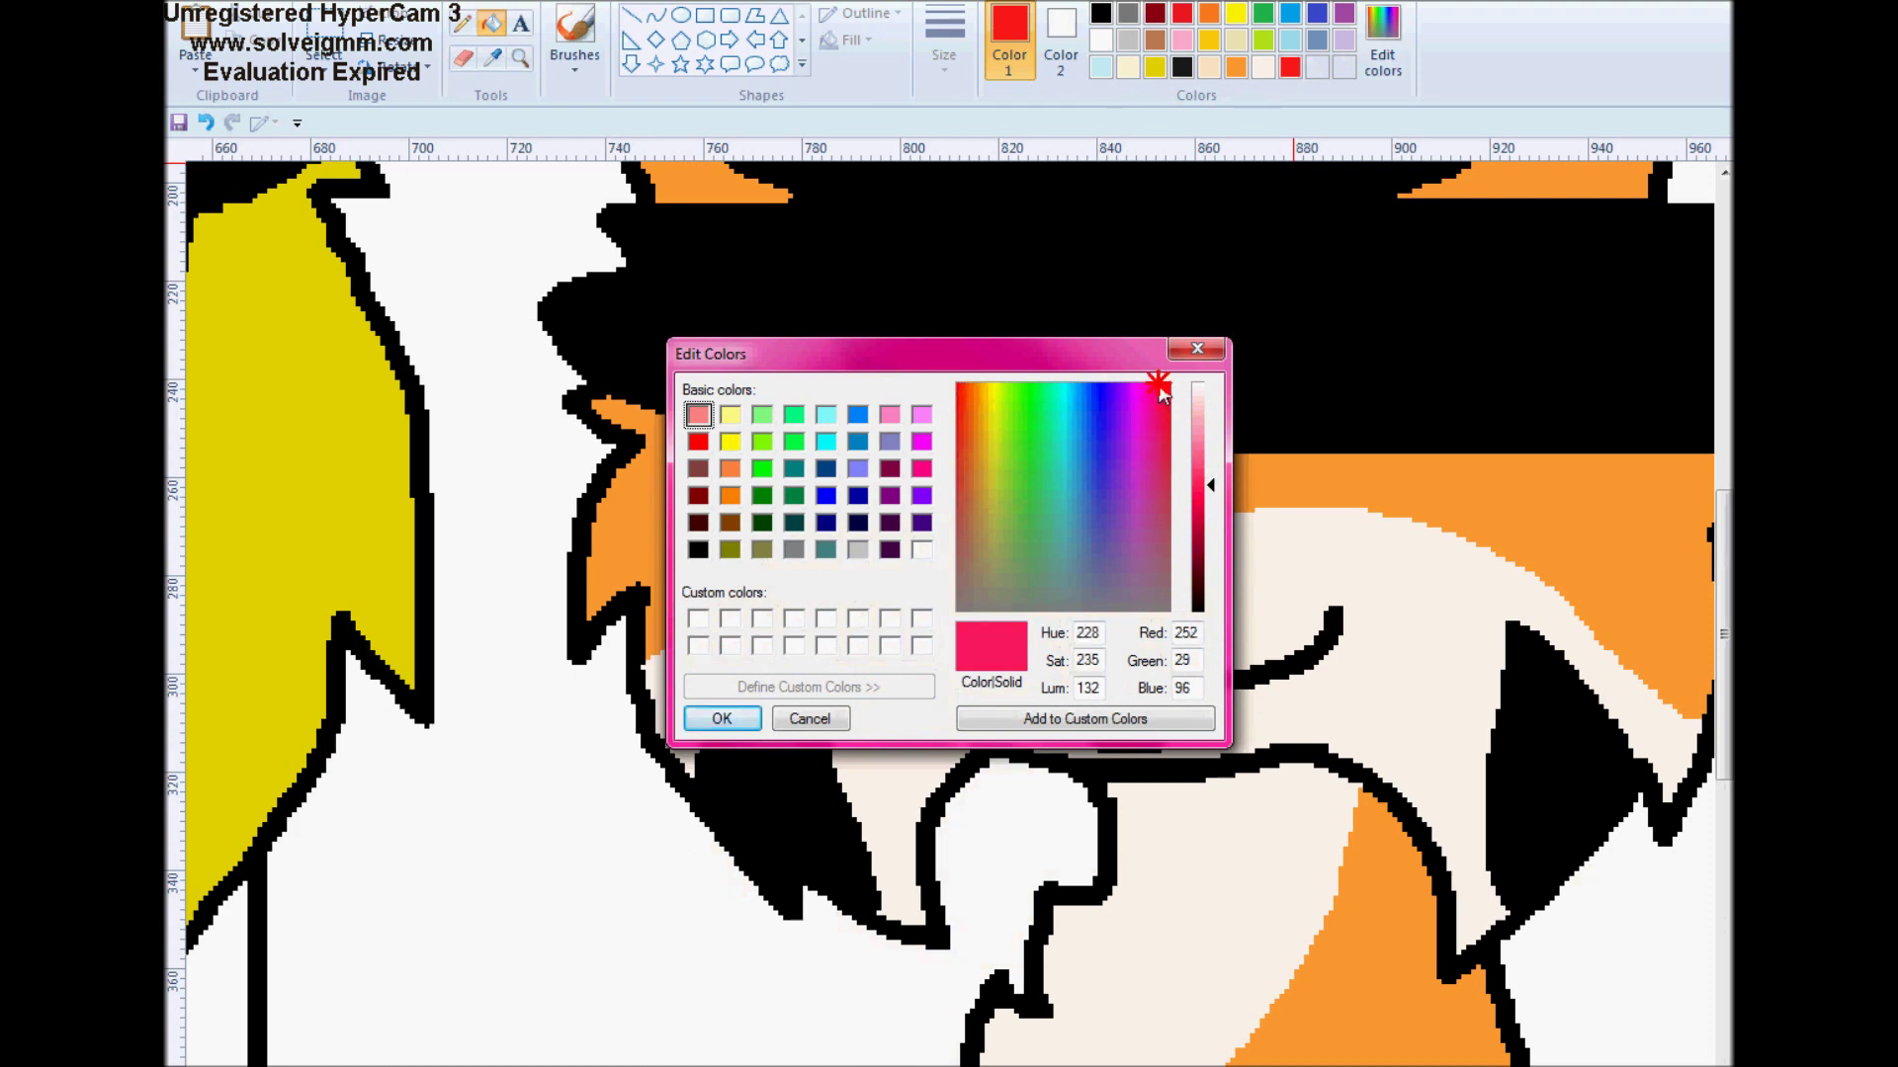
left_click(722, 718)
left_click(1136, 707)
Define a medium brown custom color for the second character
scroll(1366, 856, "up", 8)
scroll(949, 593, "down", 5, "ctrl")
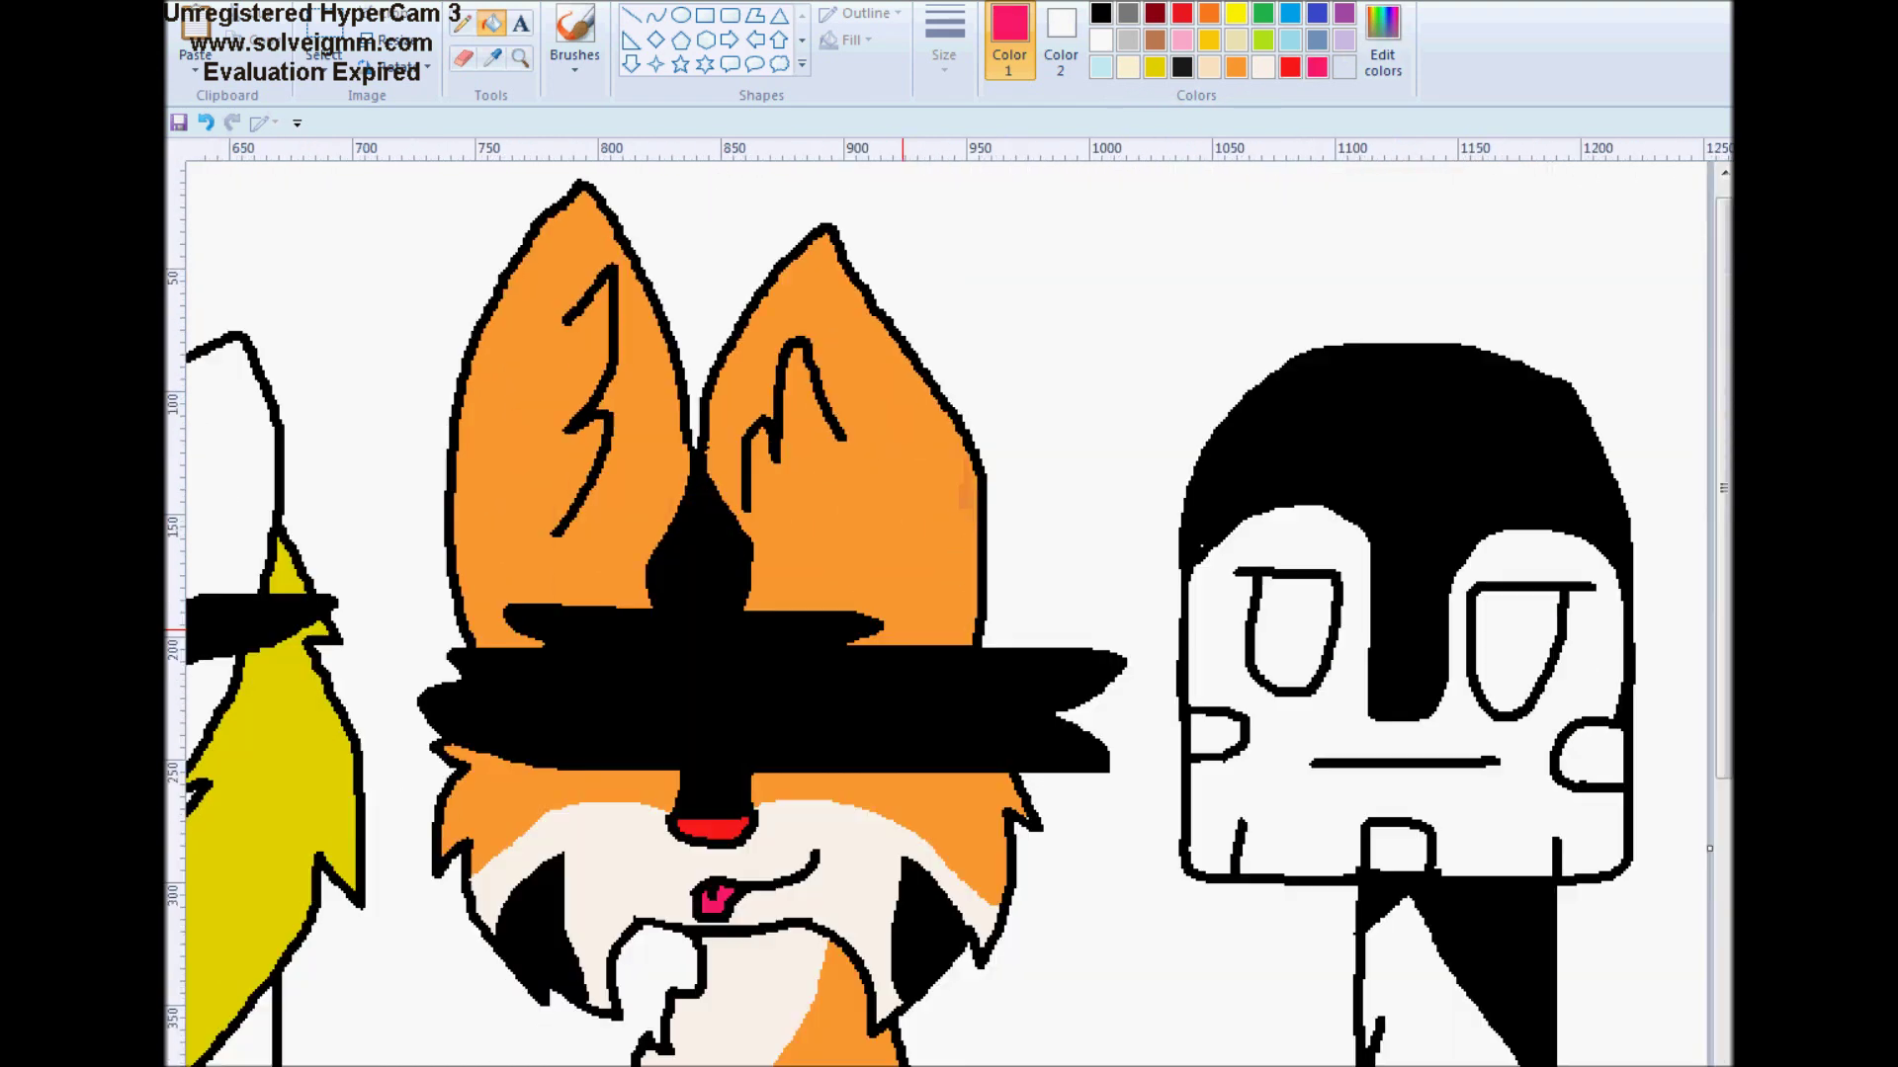
left_click(1382, 40)
left_click(978, 523)
left_click(971, 388)
left_click(974, 444)
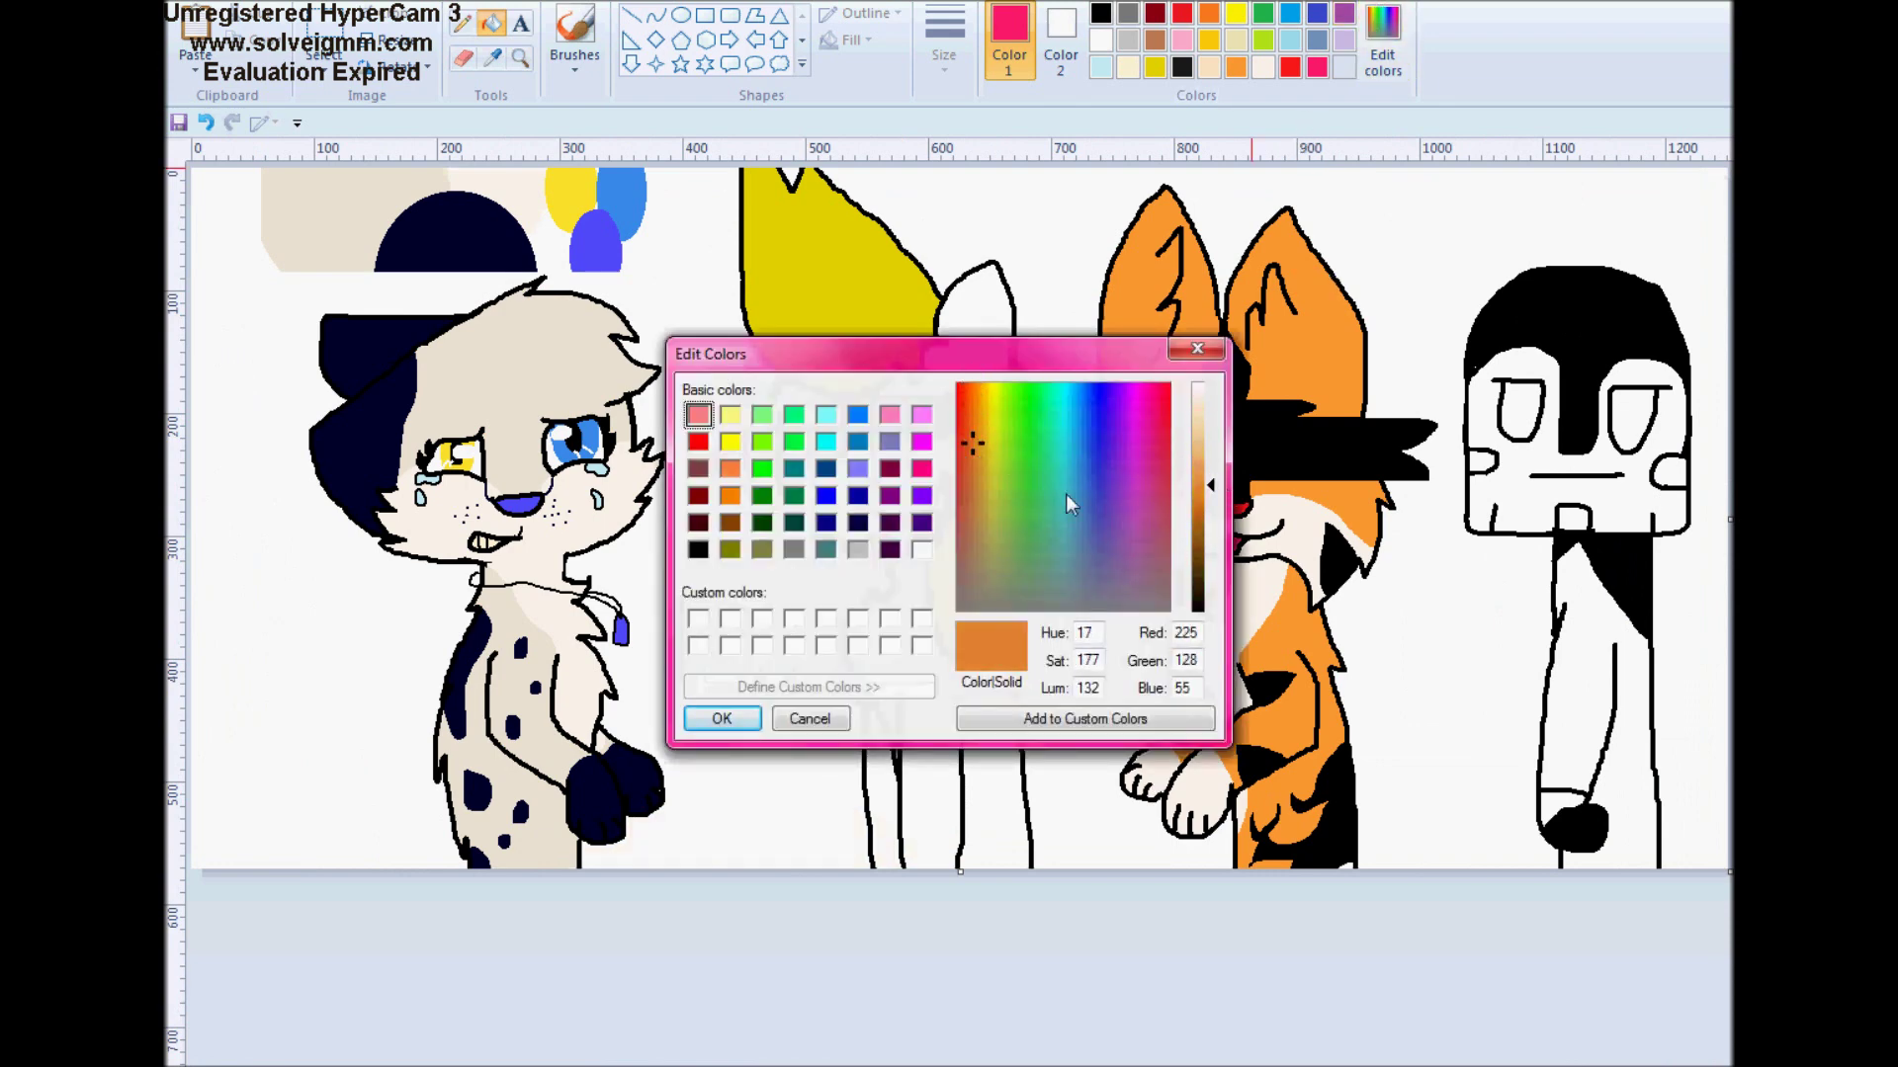
left_click(949, 481)
left_click_drag(1198, 502, 1208, 531)
left_click(748, 718)
Fill the second character's face, ear and body with the custom brown
left_click(959, 460)
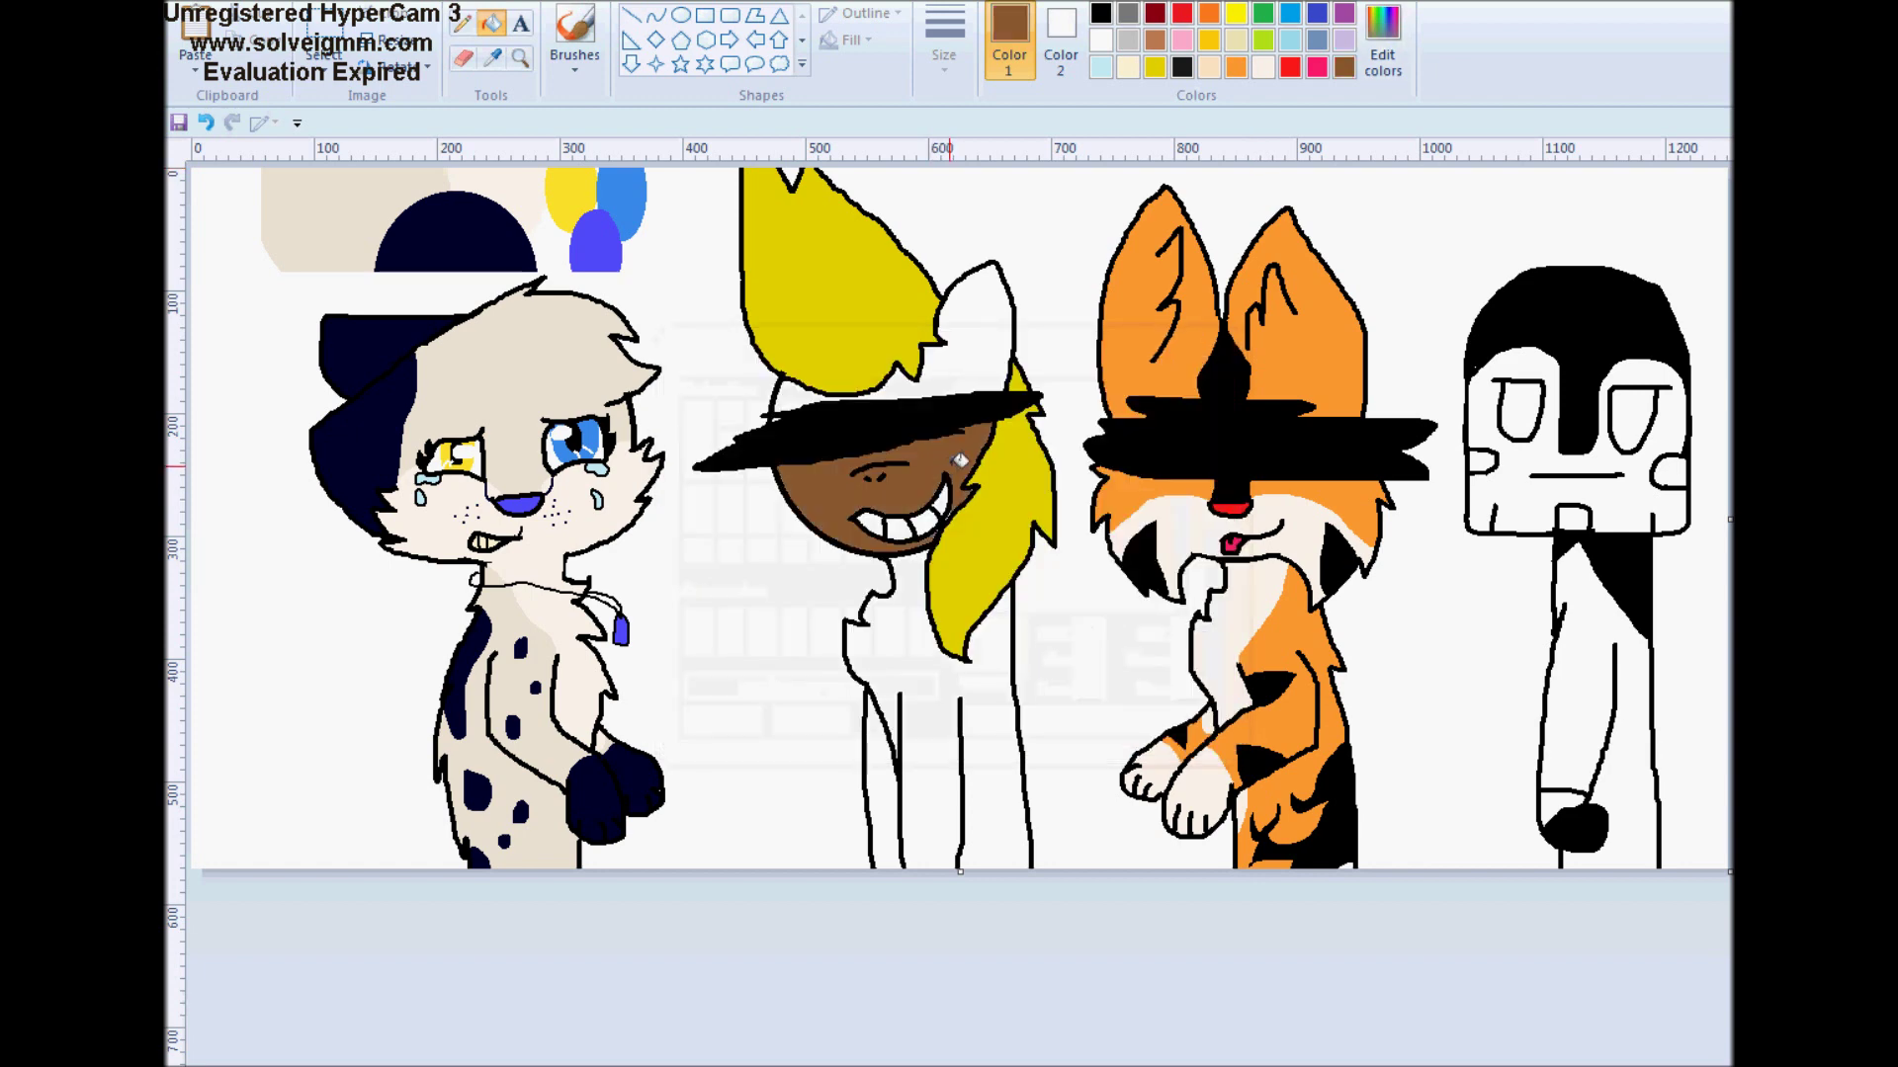
left_click(961, 376)
left_click(911, 620)
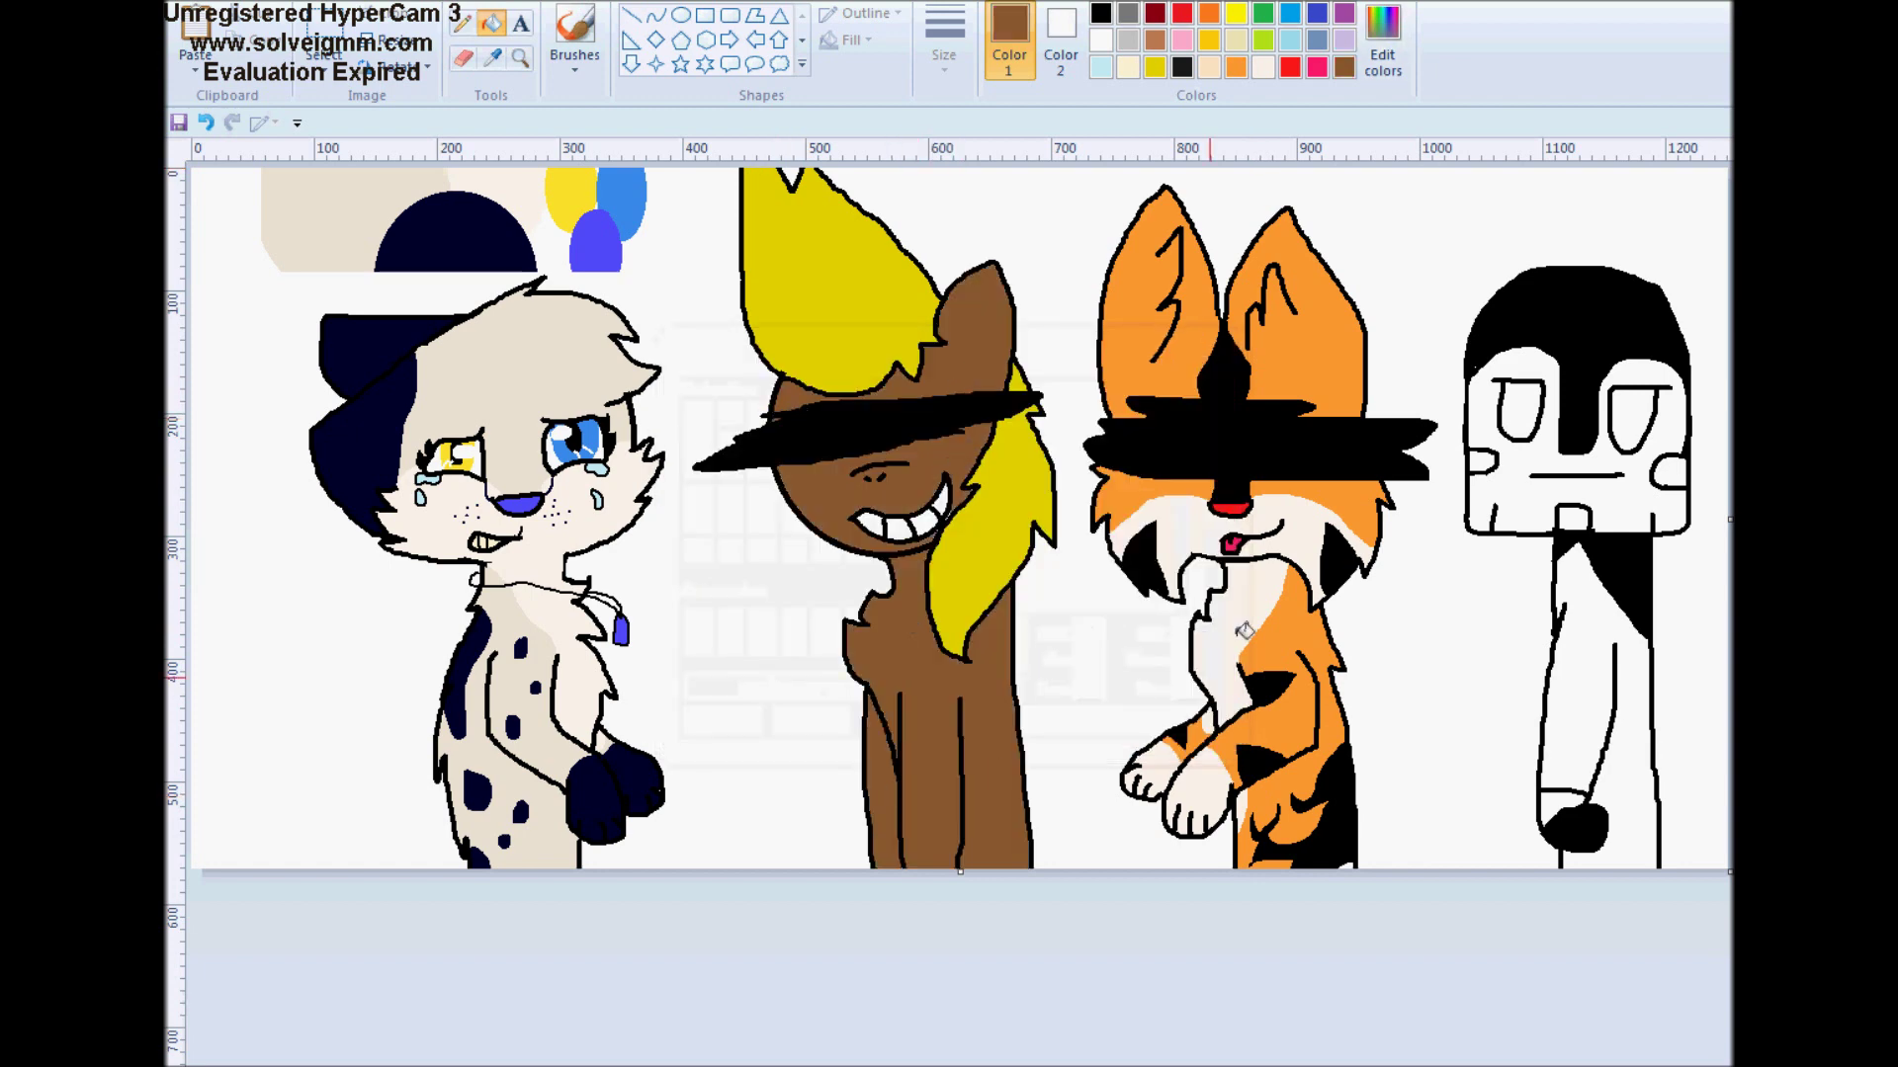
Fill the fourth character's cheeks, neck patch and cuff with the custom red, and both eyes with a custom medium green
left_click(1289, 67)
left_click(1659, 471)
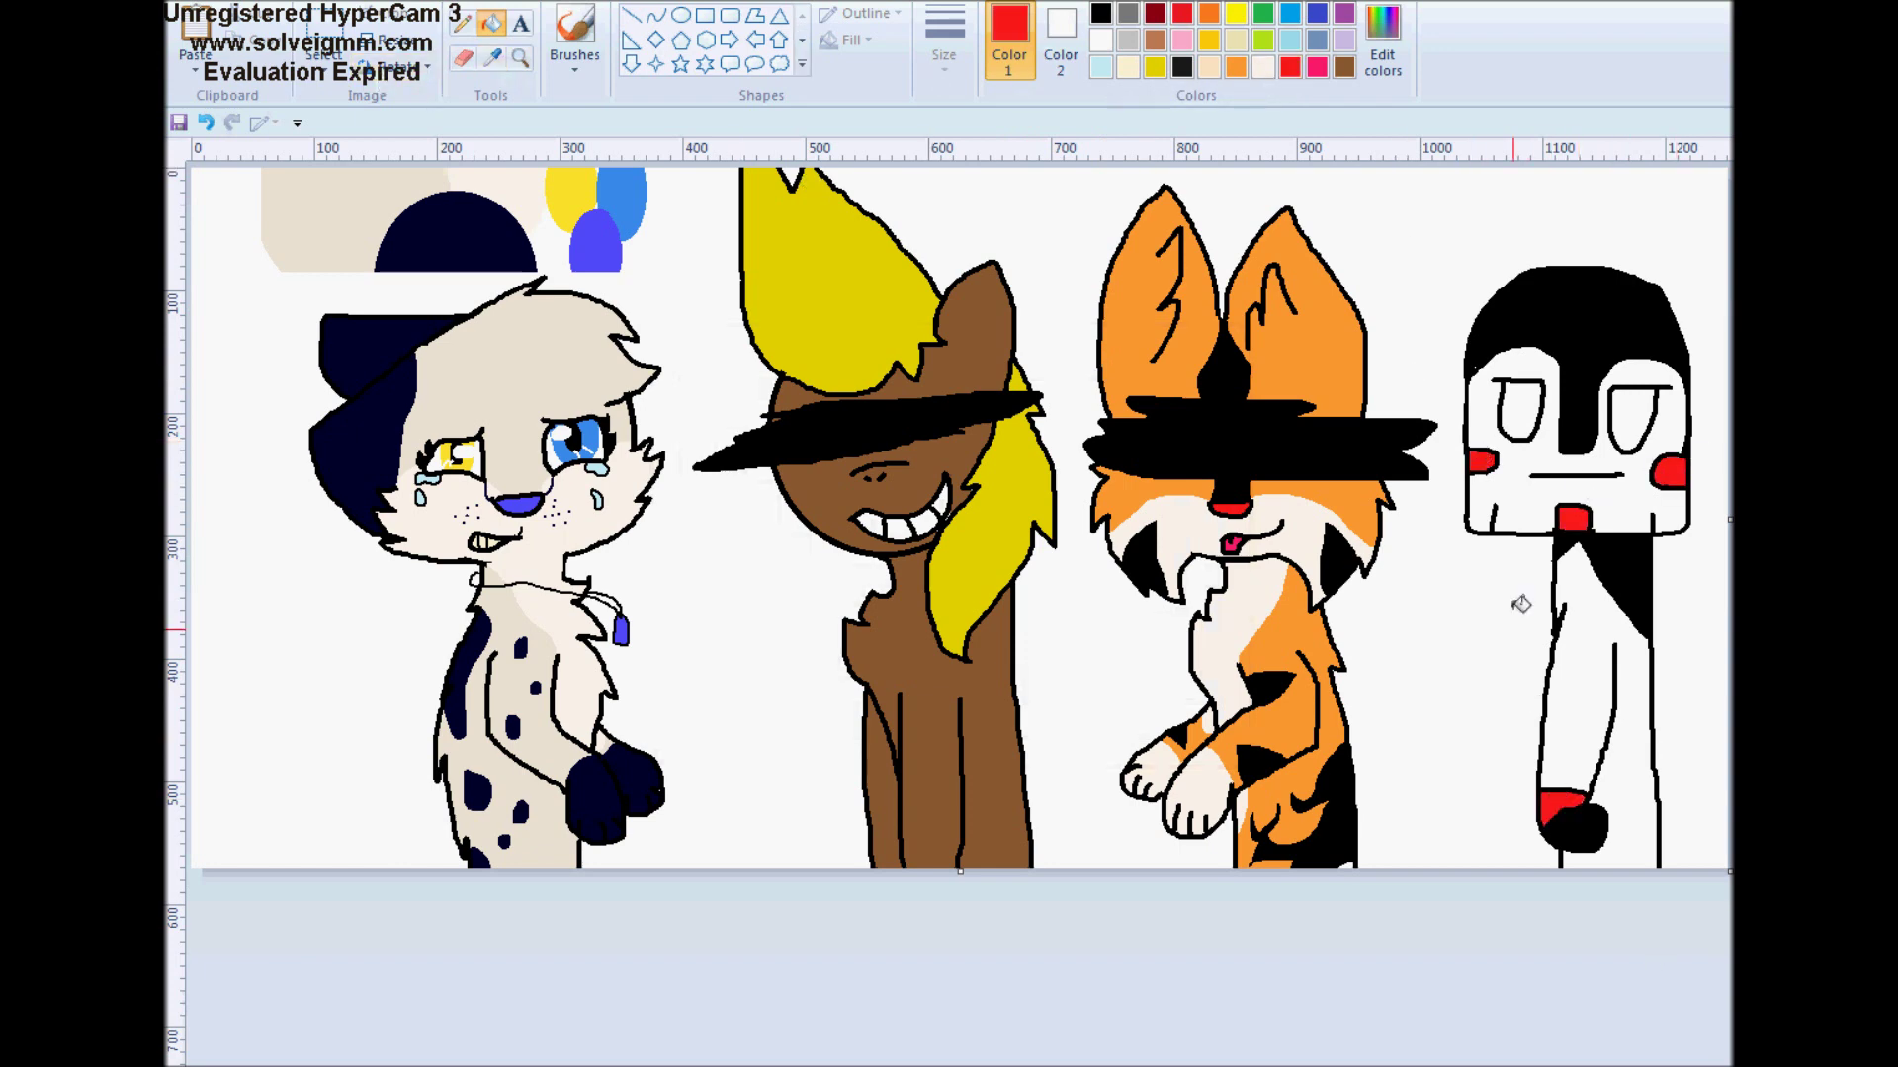
left_click(1381, 37)
left_click(1004, 389)
left_click(1040, 518)
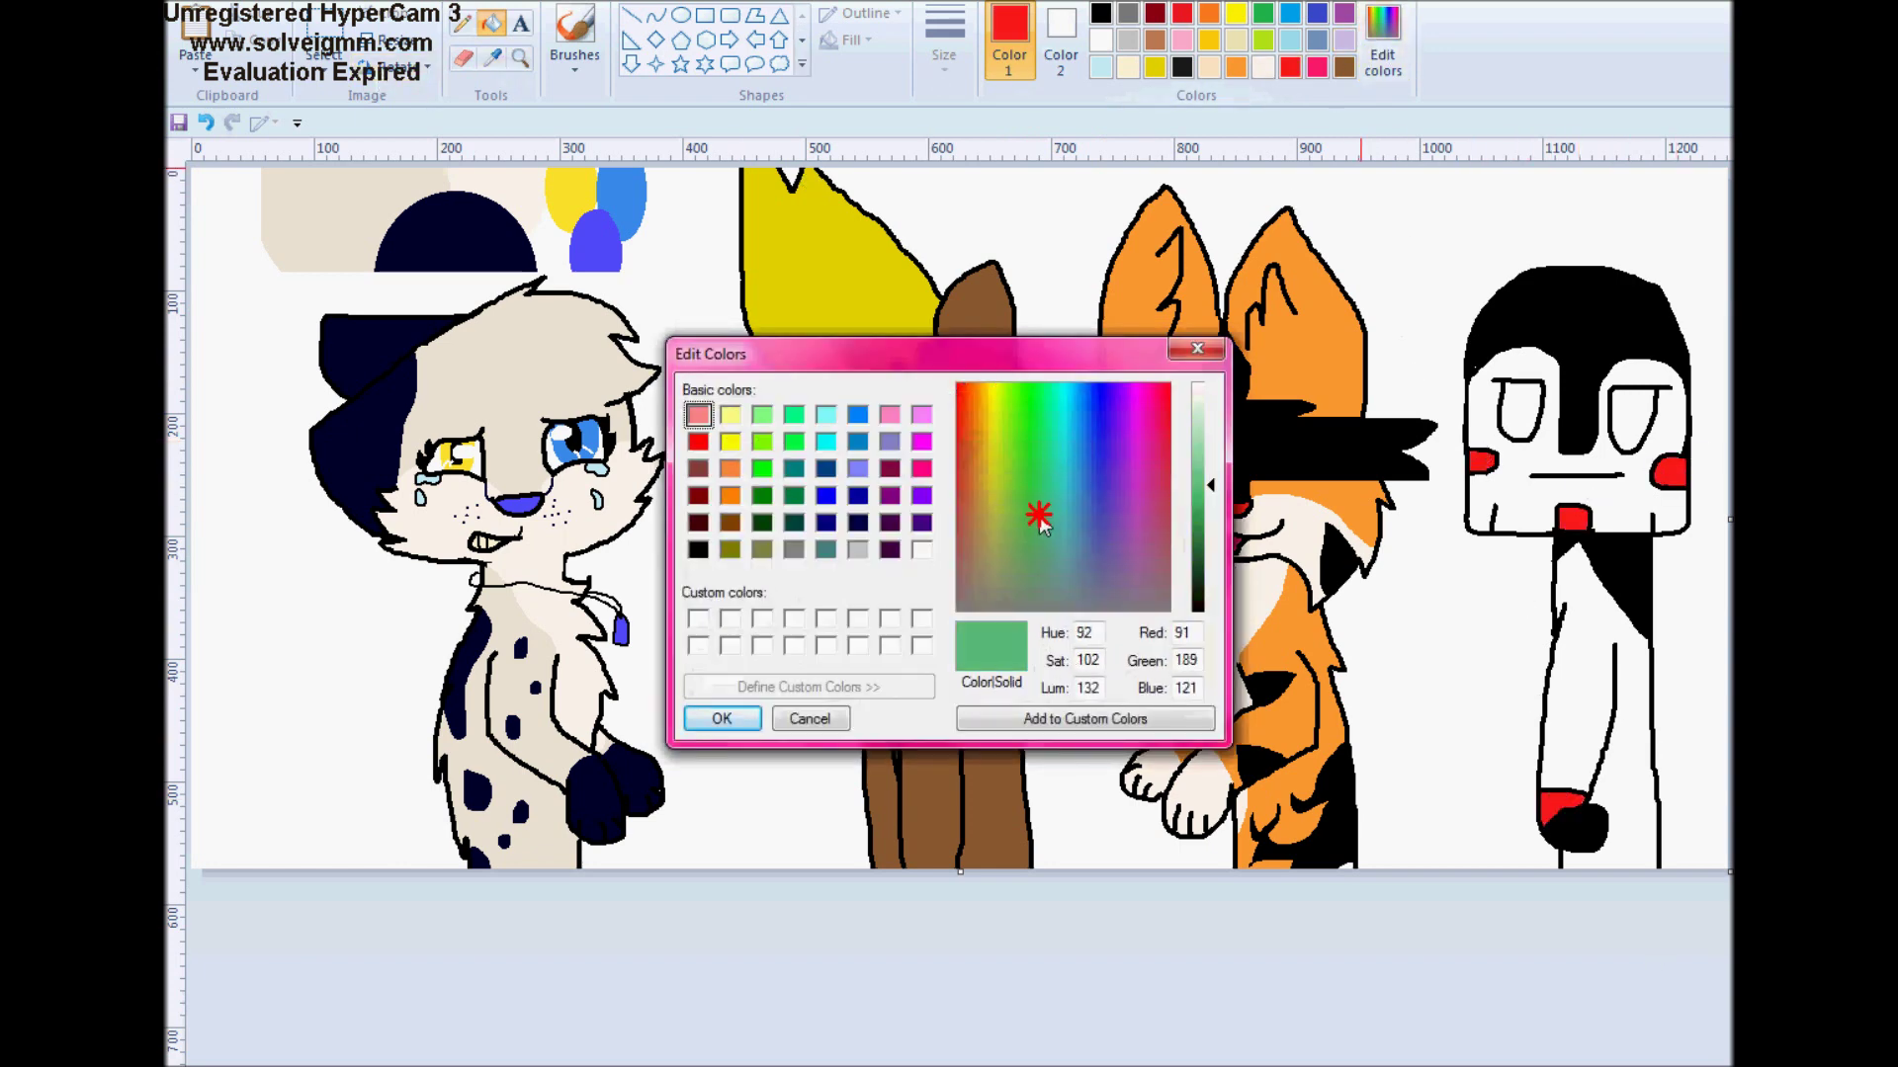
left_click(721, 718)
left_click(1520, 408)
left_click(1632, 413)
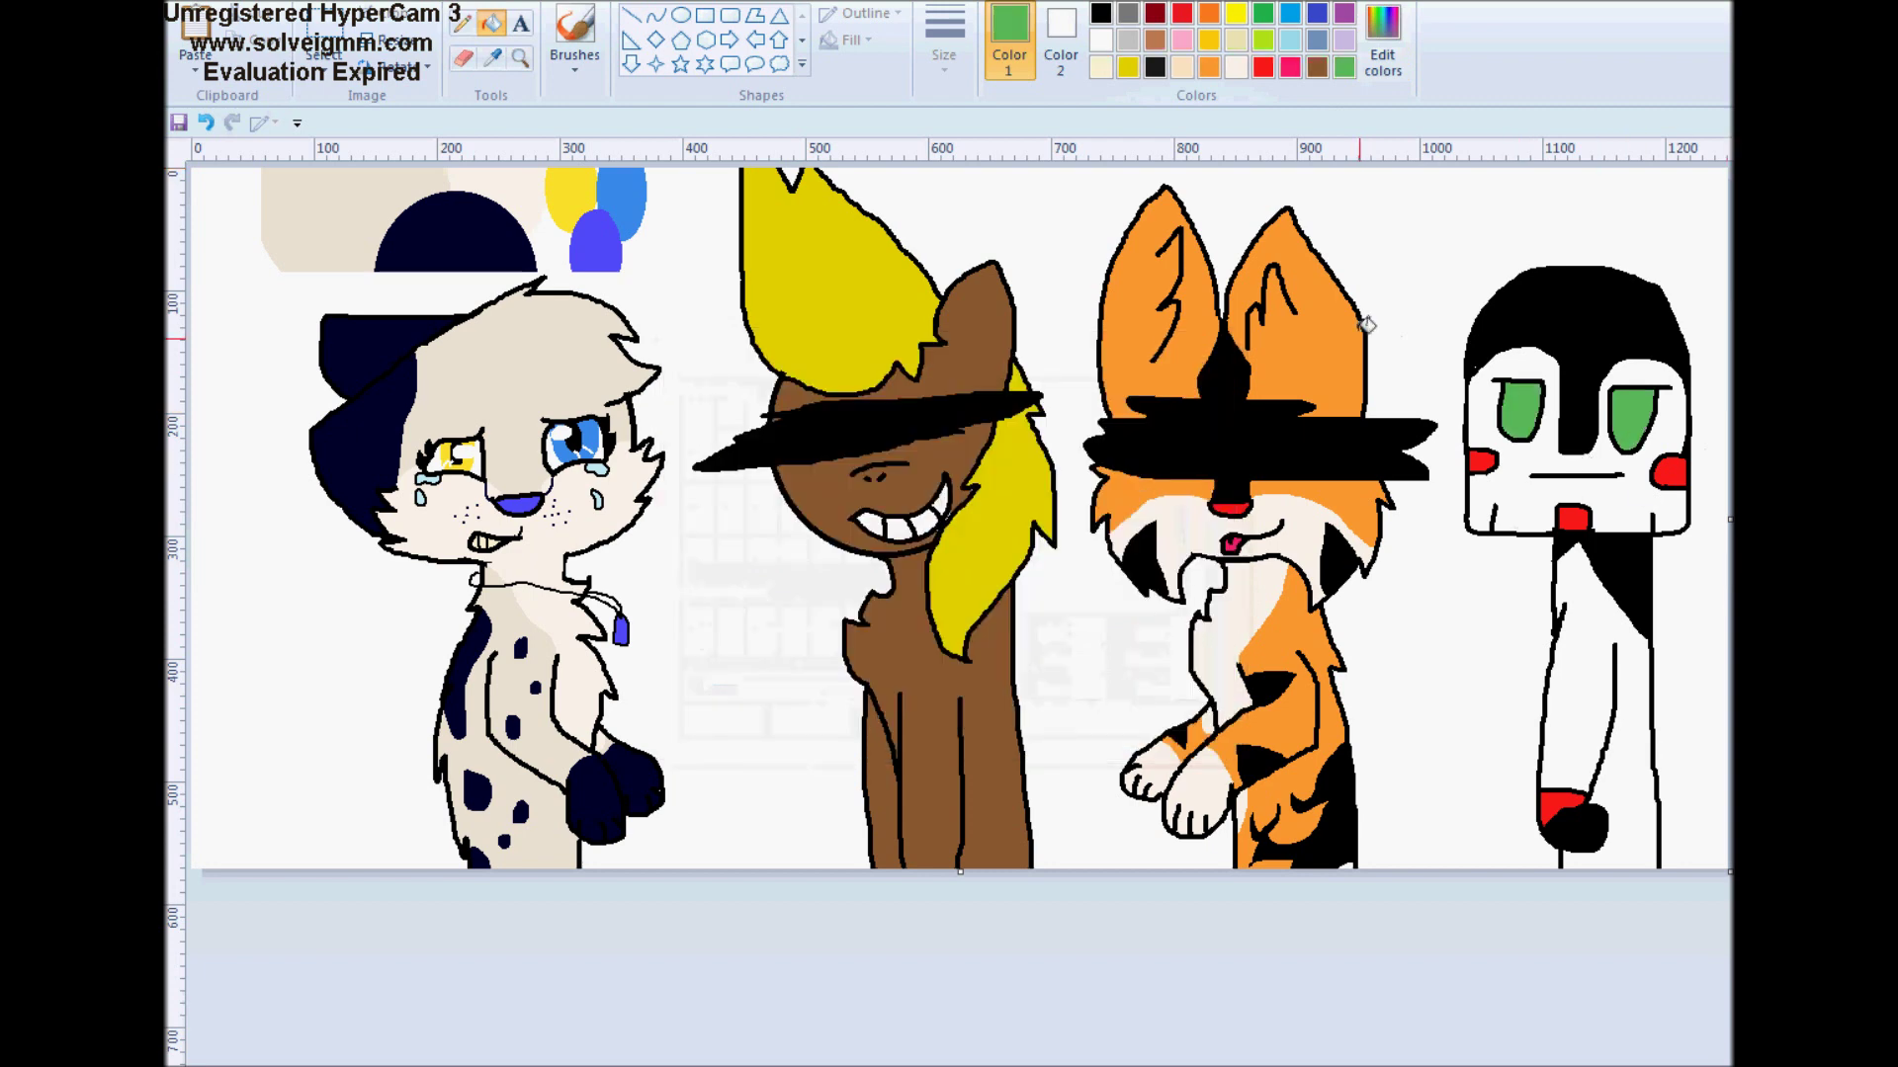
Erase the color reference swatches above the first character
left_click(463, 57)
mouse_move(262, 192)
left_mouse_down()
mouse_move(618, 184)
mouse_move(627, 222)
mouse_move(558, 240)
mouse_move(280, 244)
mouse_move(472, 247)
mouse_move(660, 177)
left_mouse_up()
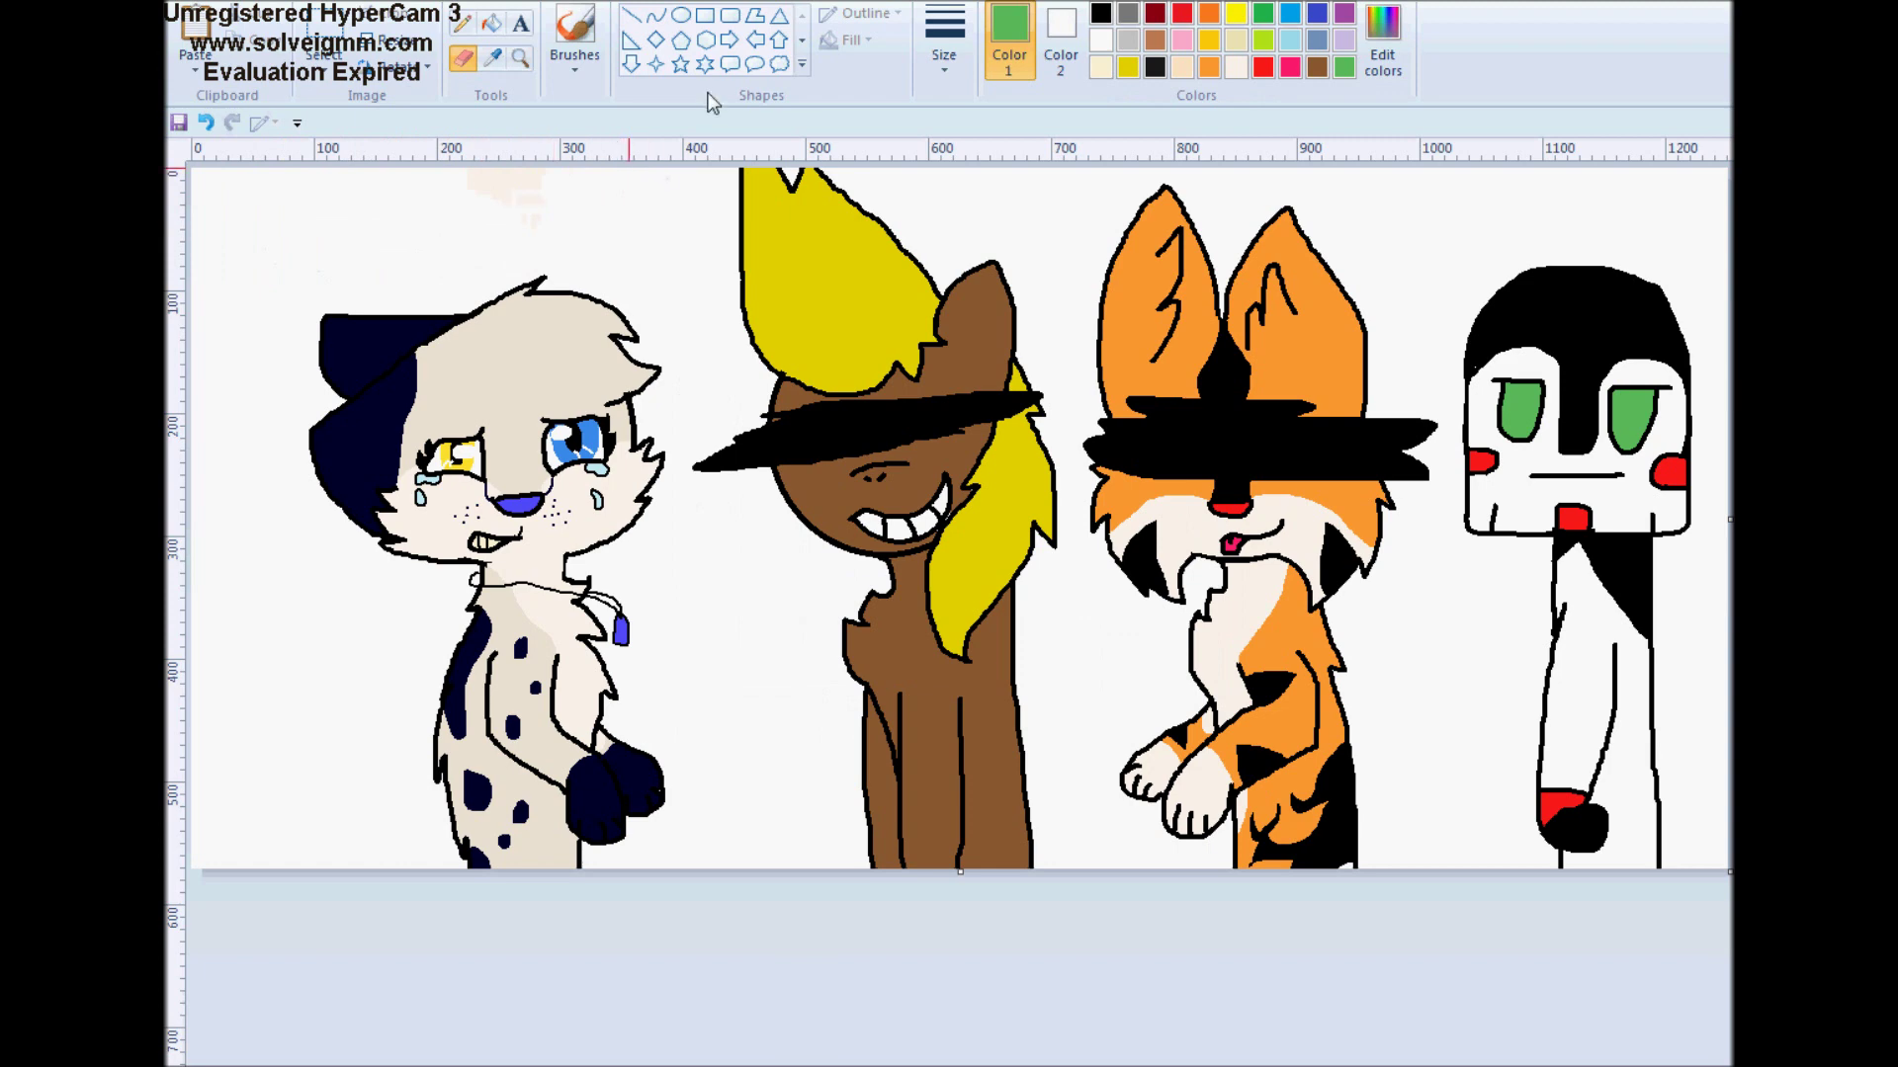
Set up a black Pencil and choose its line thickness, zoomed in on the empty space between the first two characters
left_click(518, 57)
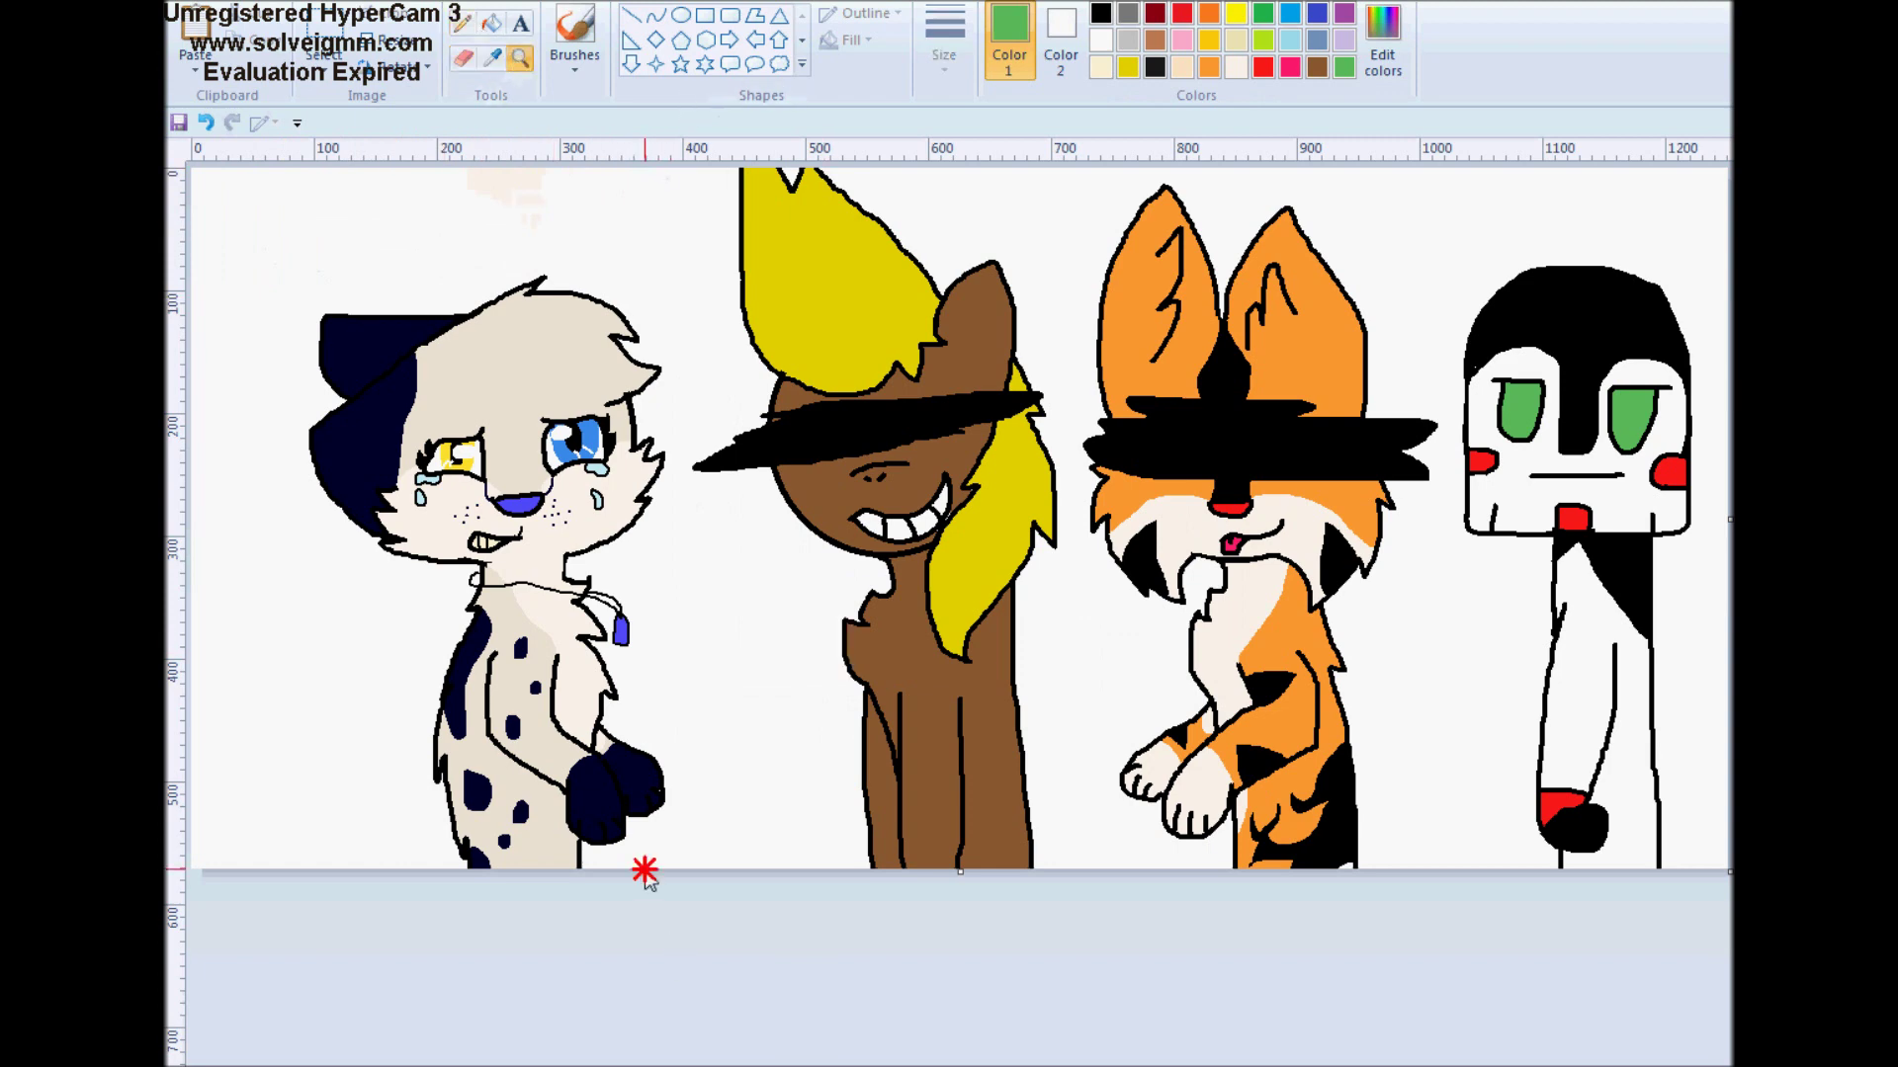
left_click(643, 873)
left_click(1186, 928)
left_click(1100, 12)
left_click(463, 22)
left_click(943, 40)
left_click(962, 150)
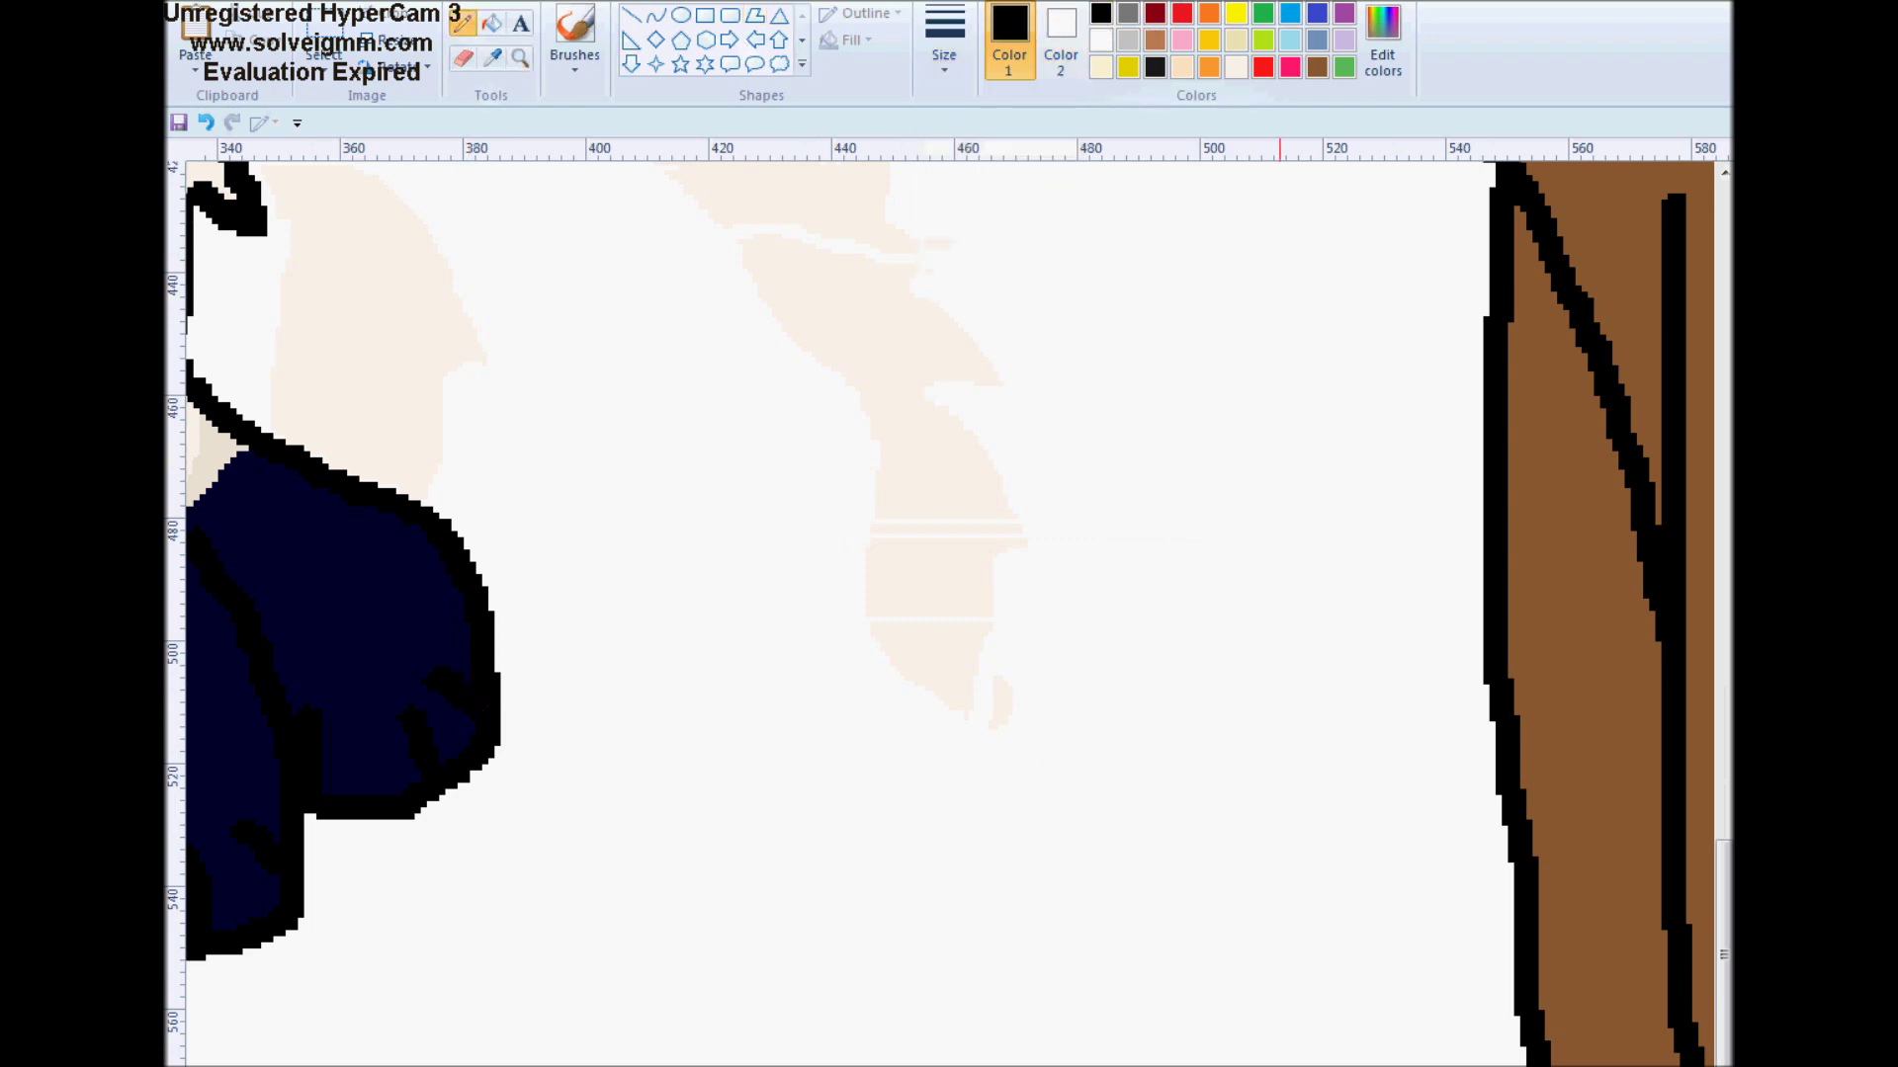
scroll(949, 593, "down", 3)
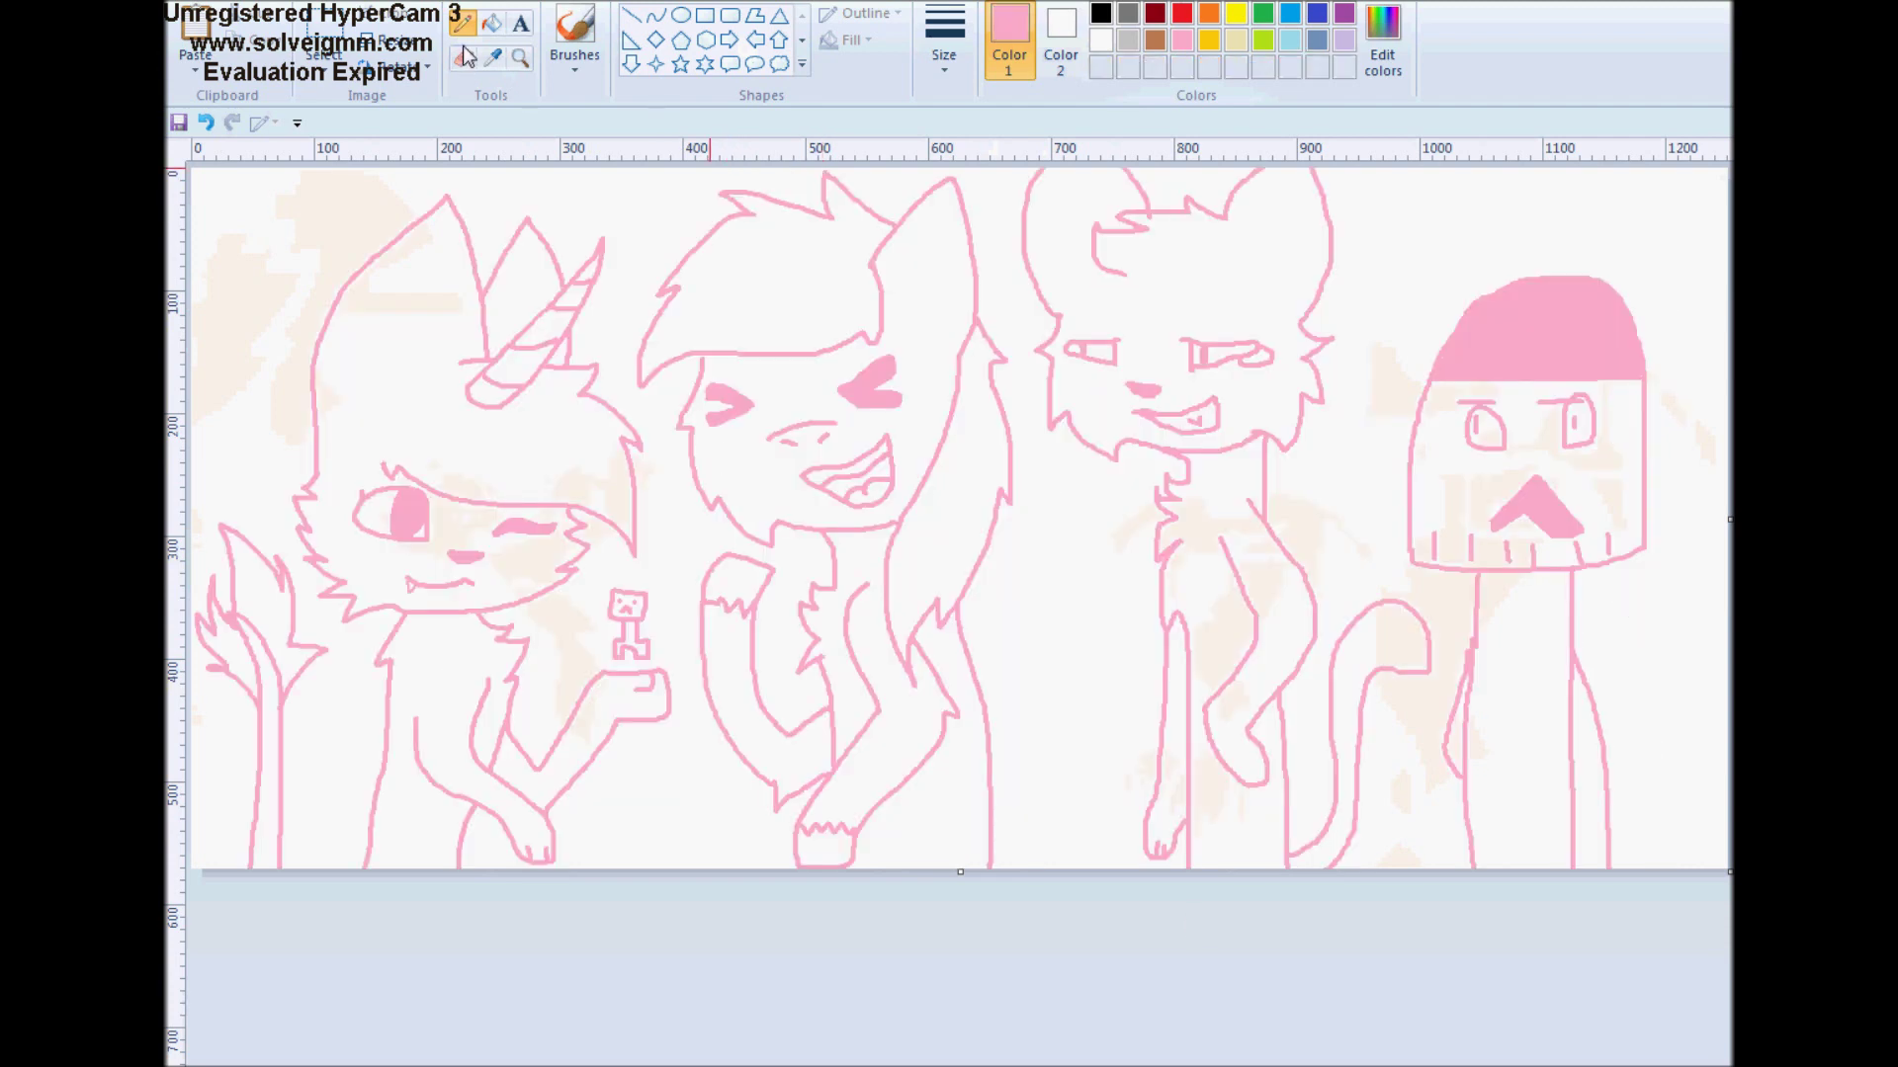
Recolor the pink line art of the new four-character drawing to black with the Eraser, and reset the secondary color to white
left_click(465, 57)
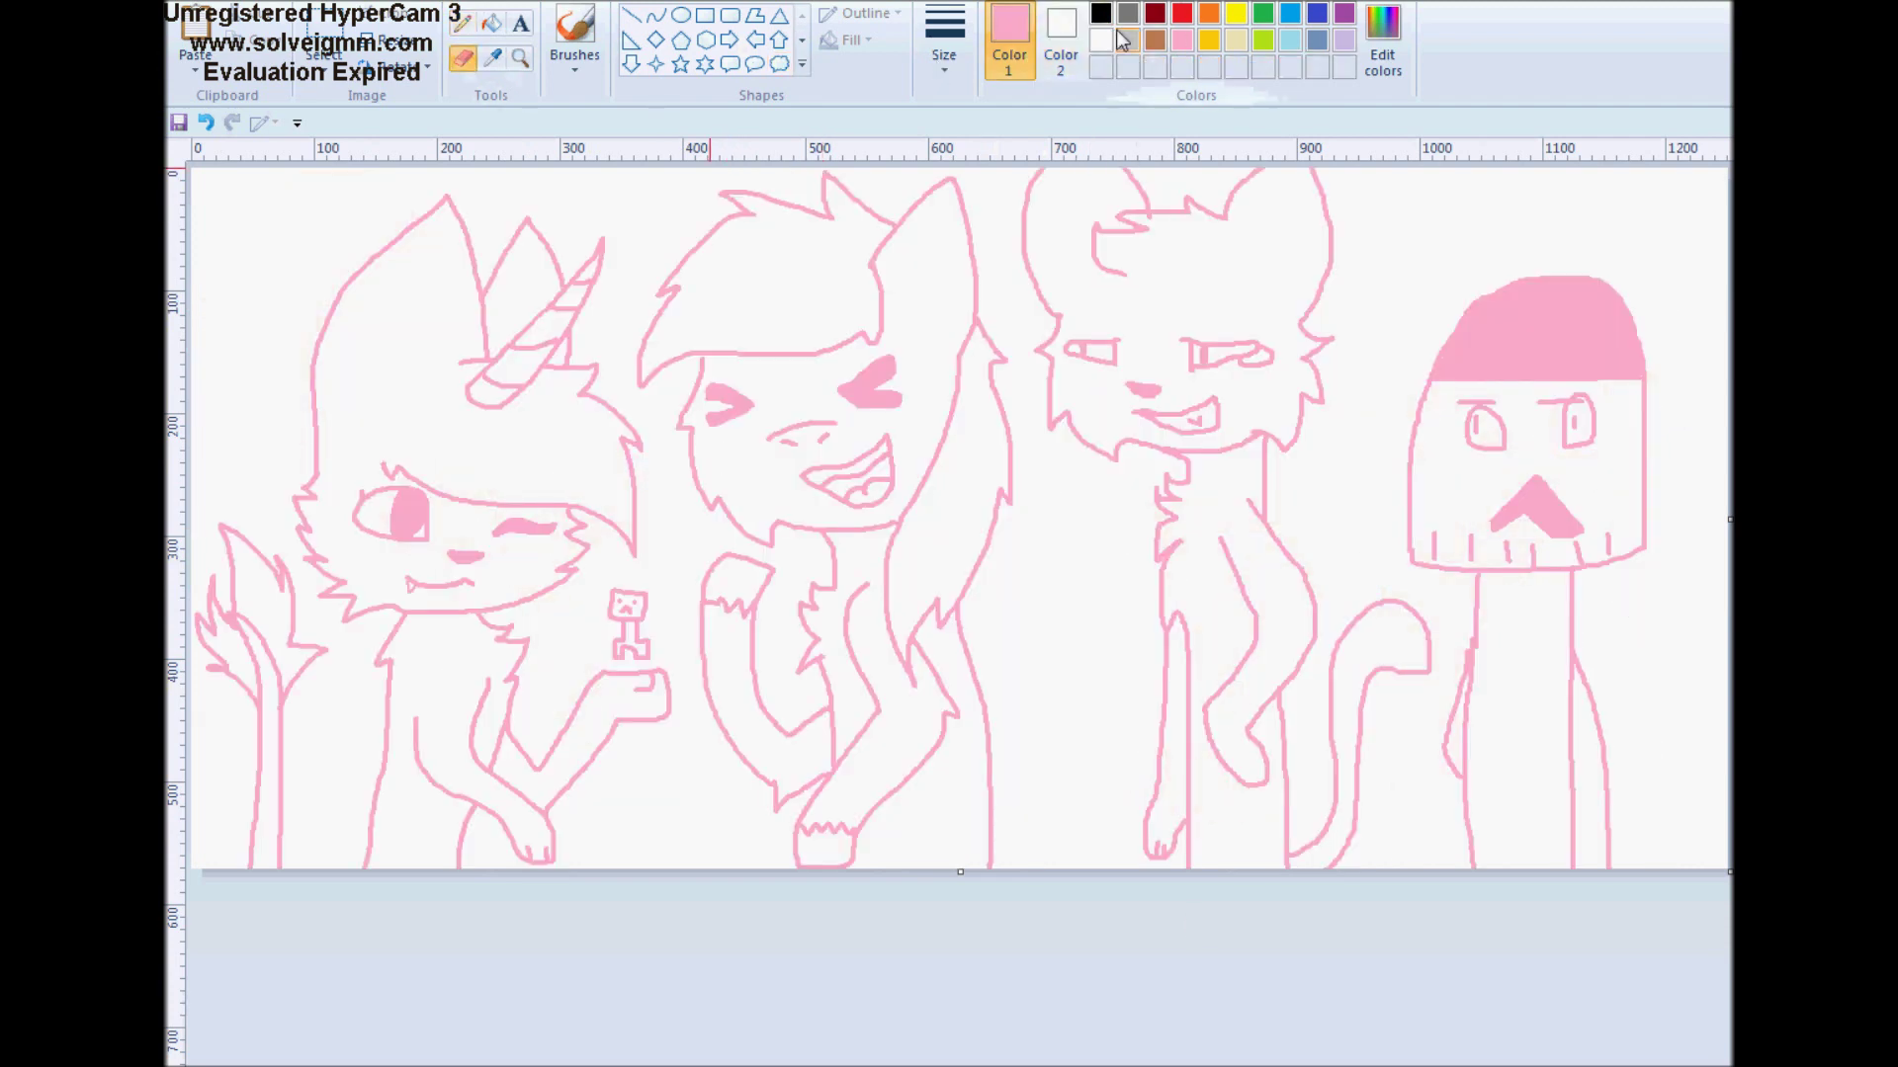
left_click(1060, 40)
left_click(1100, 13)
mouse_move(963, 218)
left_mouse_down()
mouse_move(746, 240)
mouse_move(293, 524)
mouse_move(233, 761)
mouse_move(336, 613)
mouse_move(533, 222)
mouse_move(494, 790)
mouse_move(620, 444)
mouse_move(648, 678)
mouse_move(1275, 902)
mouse_move(1136, 850)
mouse_move(1335, 707)
mouse_move(1550, 187)
mouse_move(1330, 187)
mouse_move(1105, 227)
mouse_move(1101, 211)
mouse_move(788, 779)
mouse_move(804, 305)
mouse_move(700, 413)
mouse_move(869, 716)
mouse_move(732, 732)
mouse_move(917, 593)
mouse_move(1423, 791)
mouse_move(428, 377)
left_mouse_up()
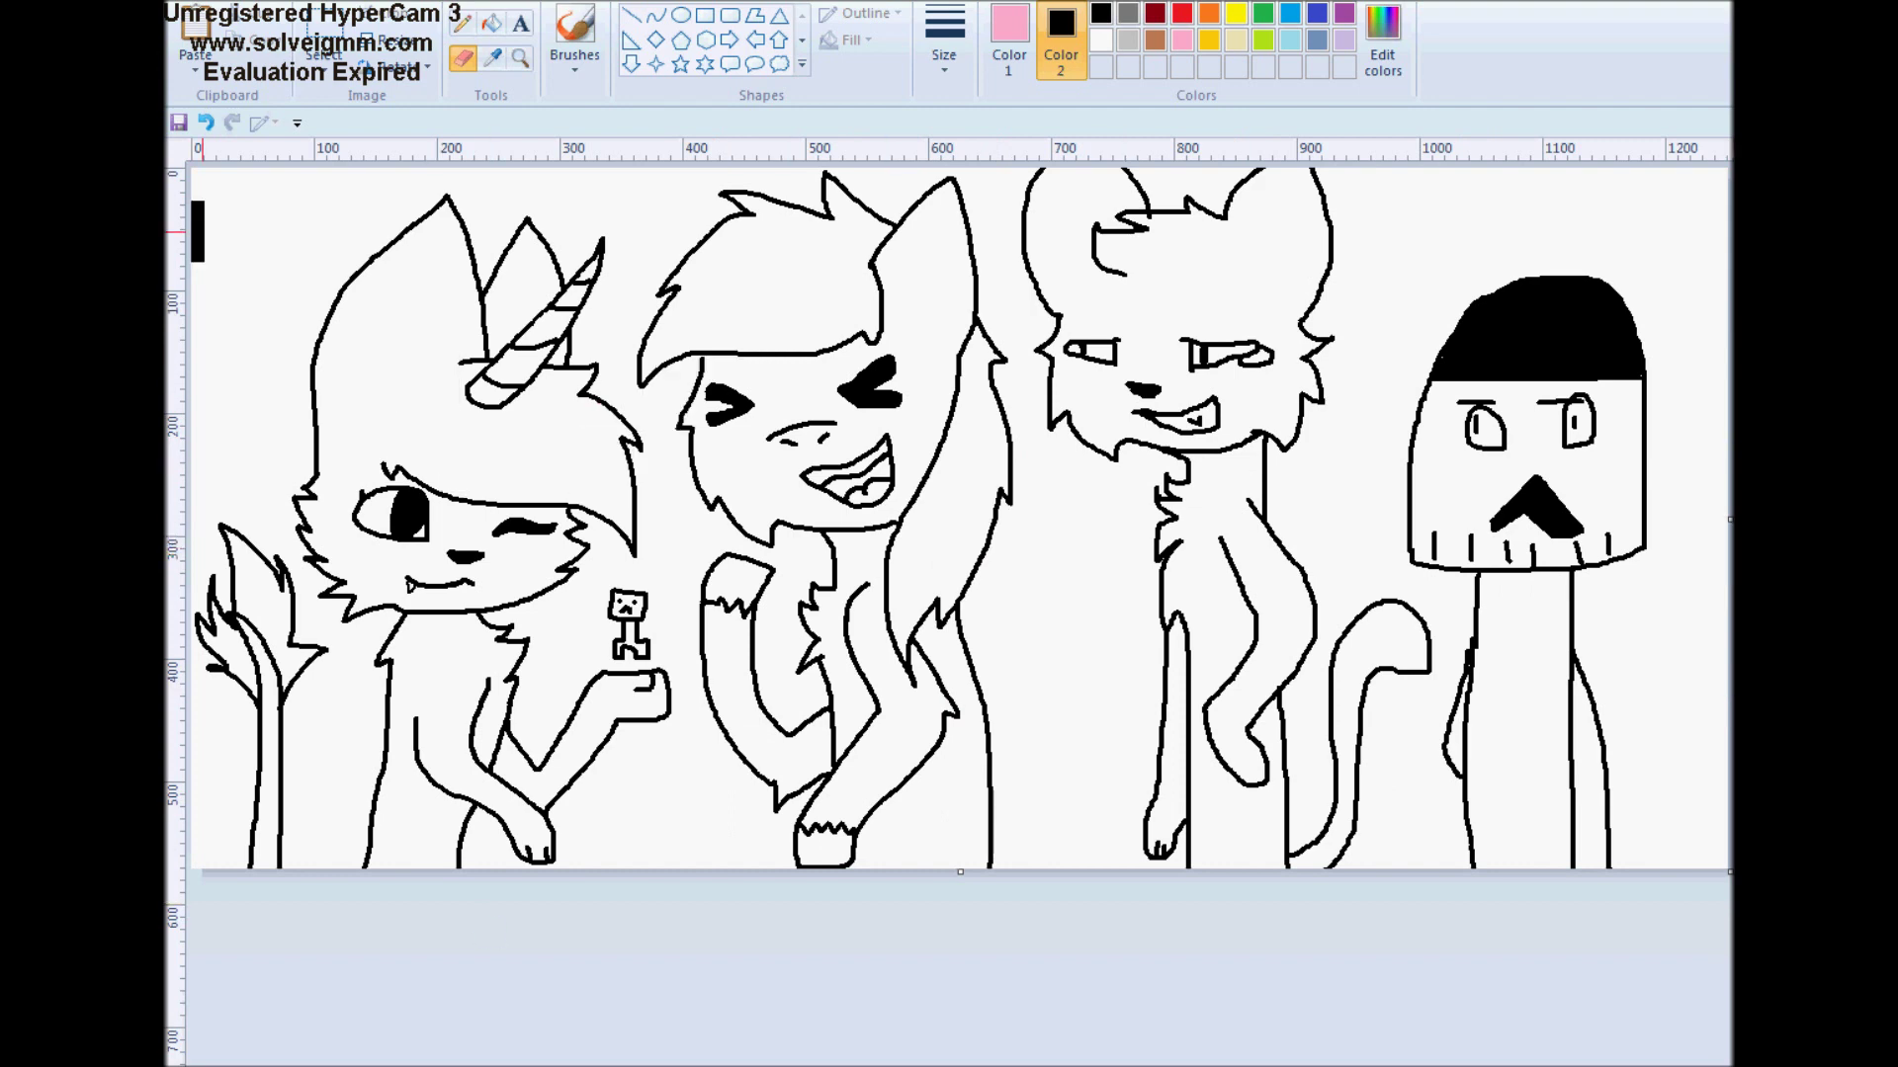
left_click(1100, 40)
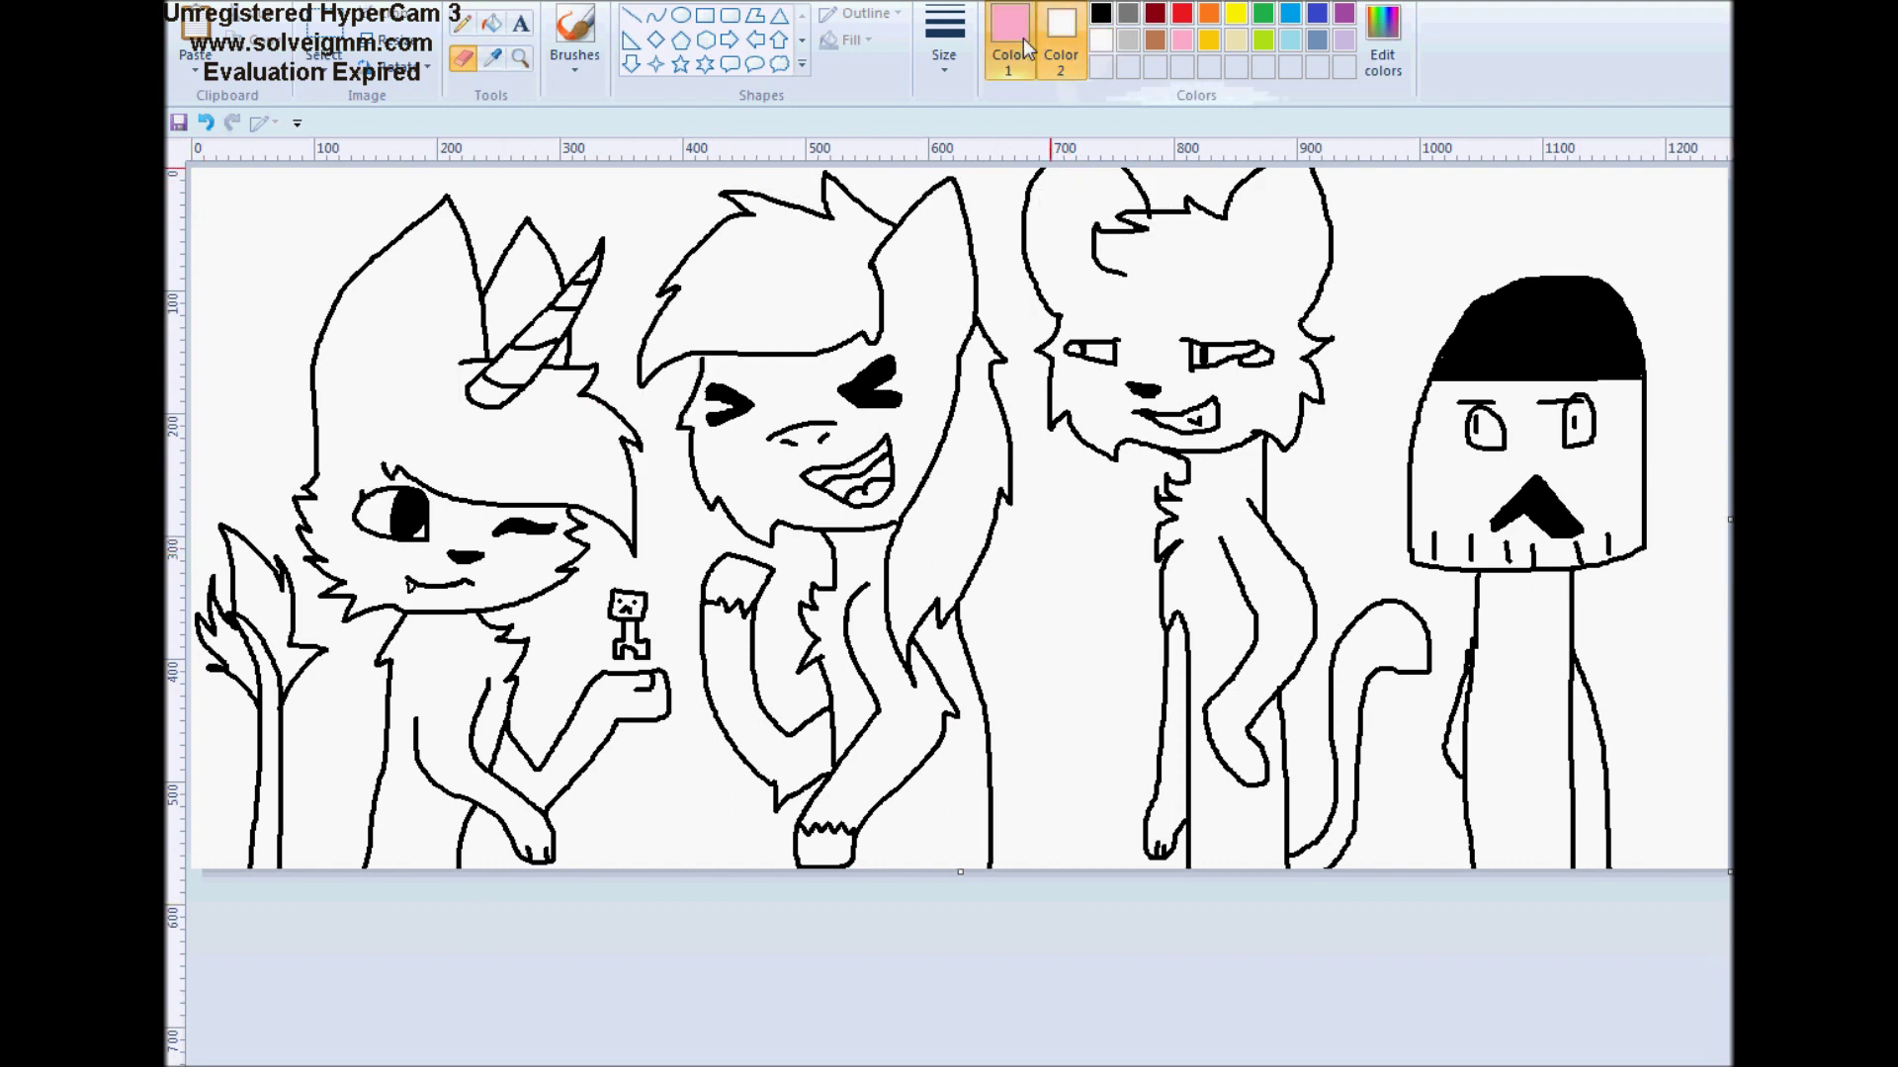
Define a light gray custom color with RGB 234, 234, 234 for the first character of the new drawing
left_click(520, 57)
left_click(603, 465)
left_click(1383, 40)
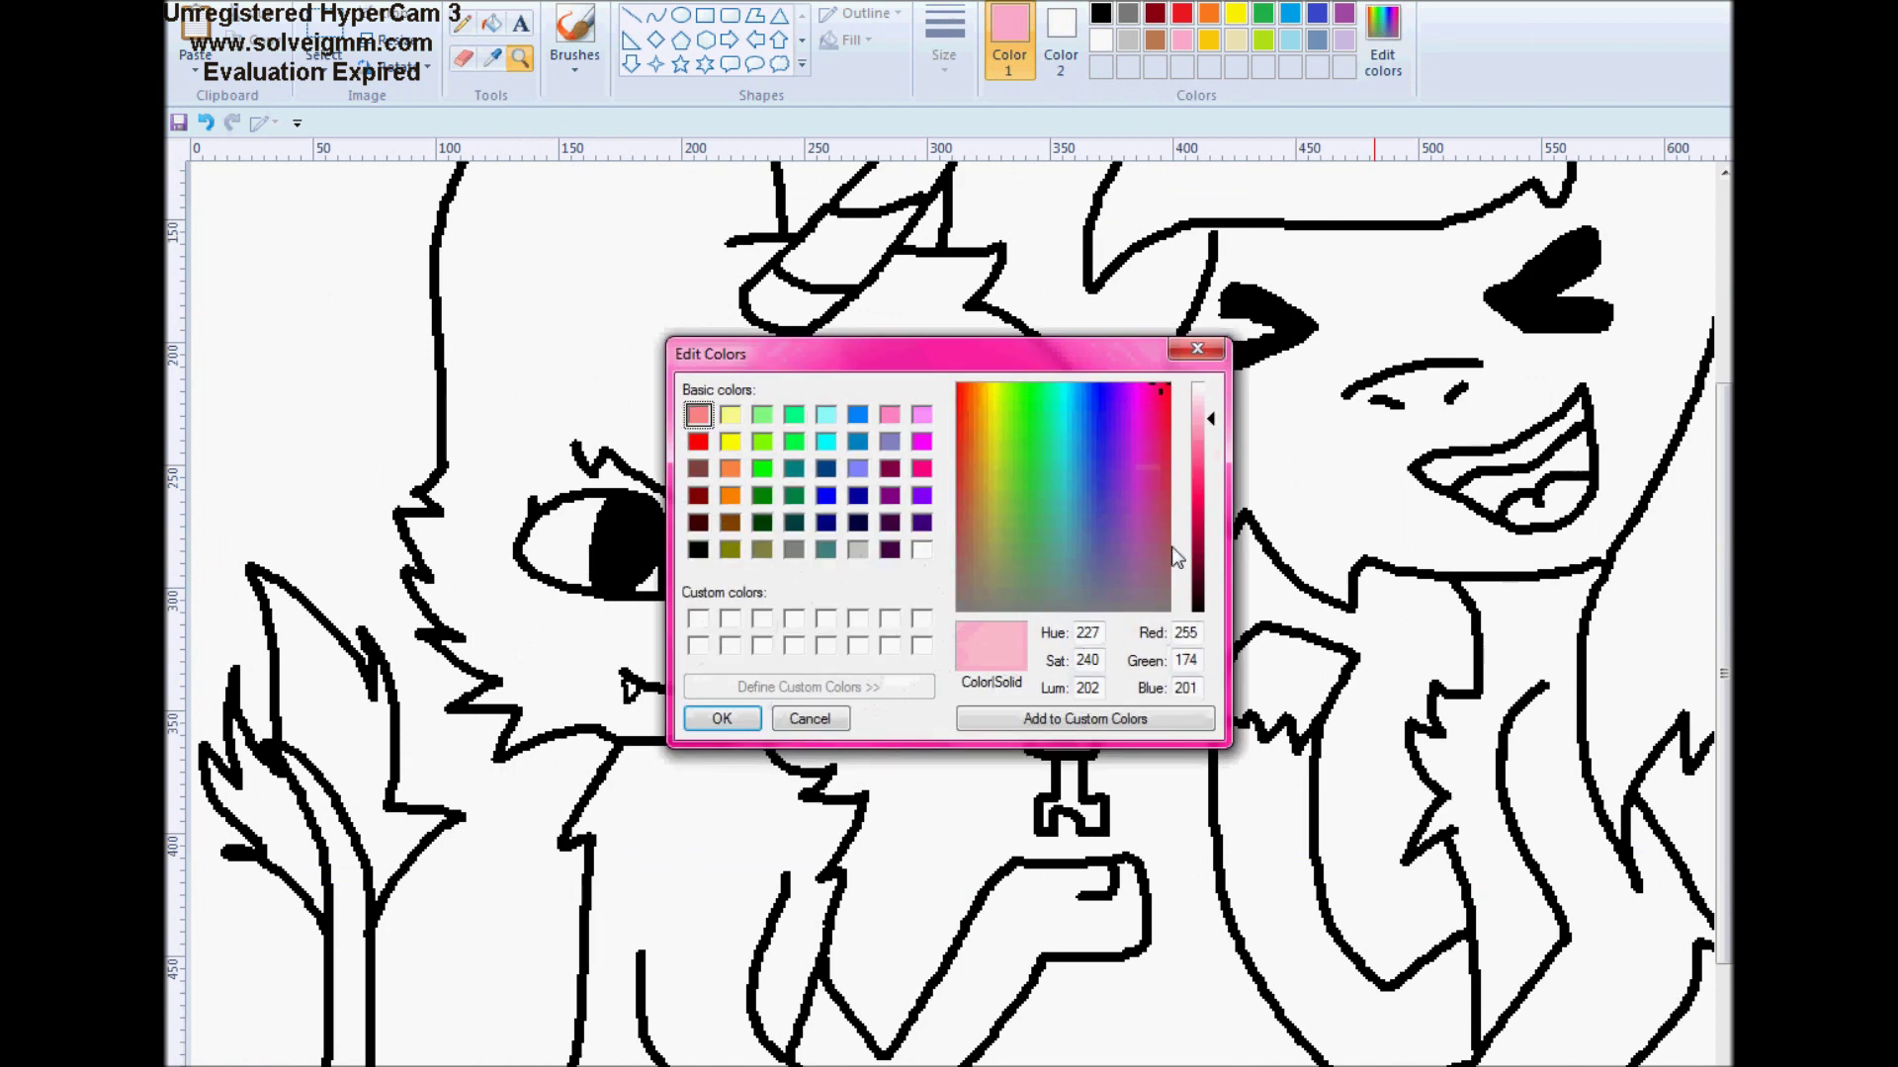
left_click(1109, 611)
left_click(1195, 453)
left_click(722, 718)
scroll(721, 719, "up", 2)
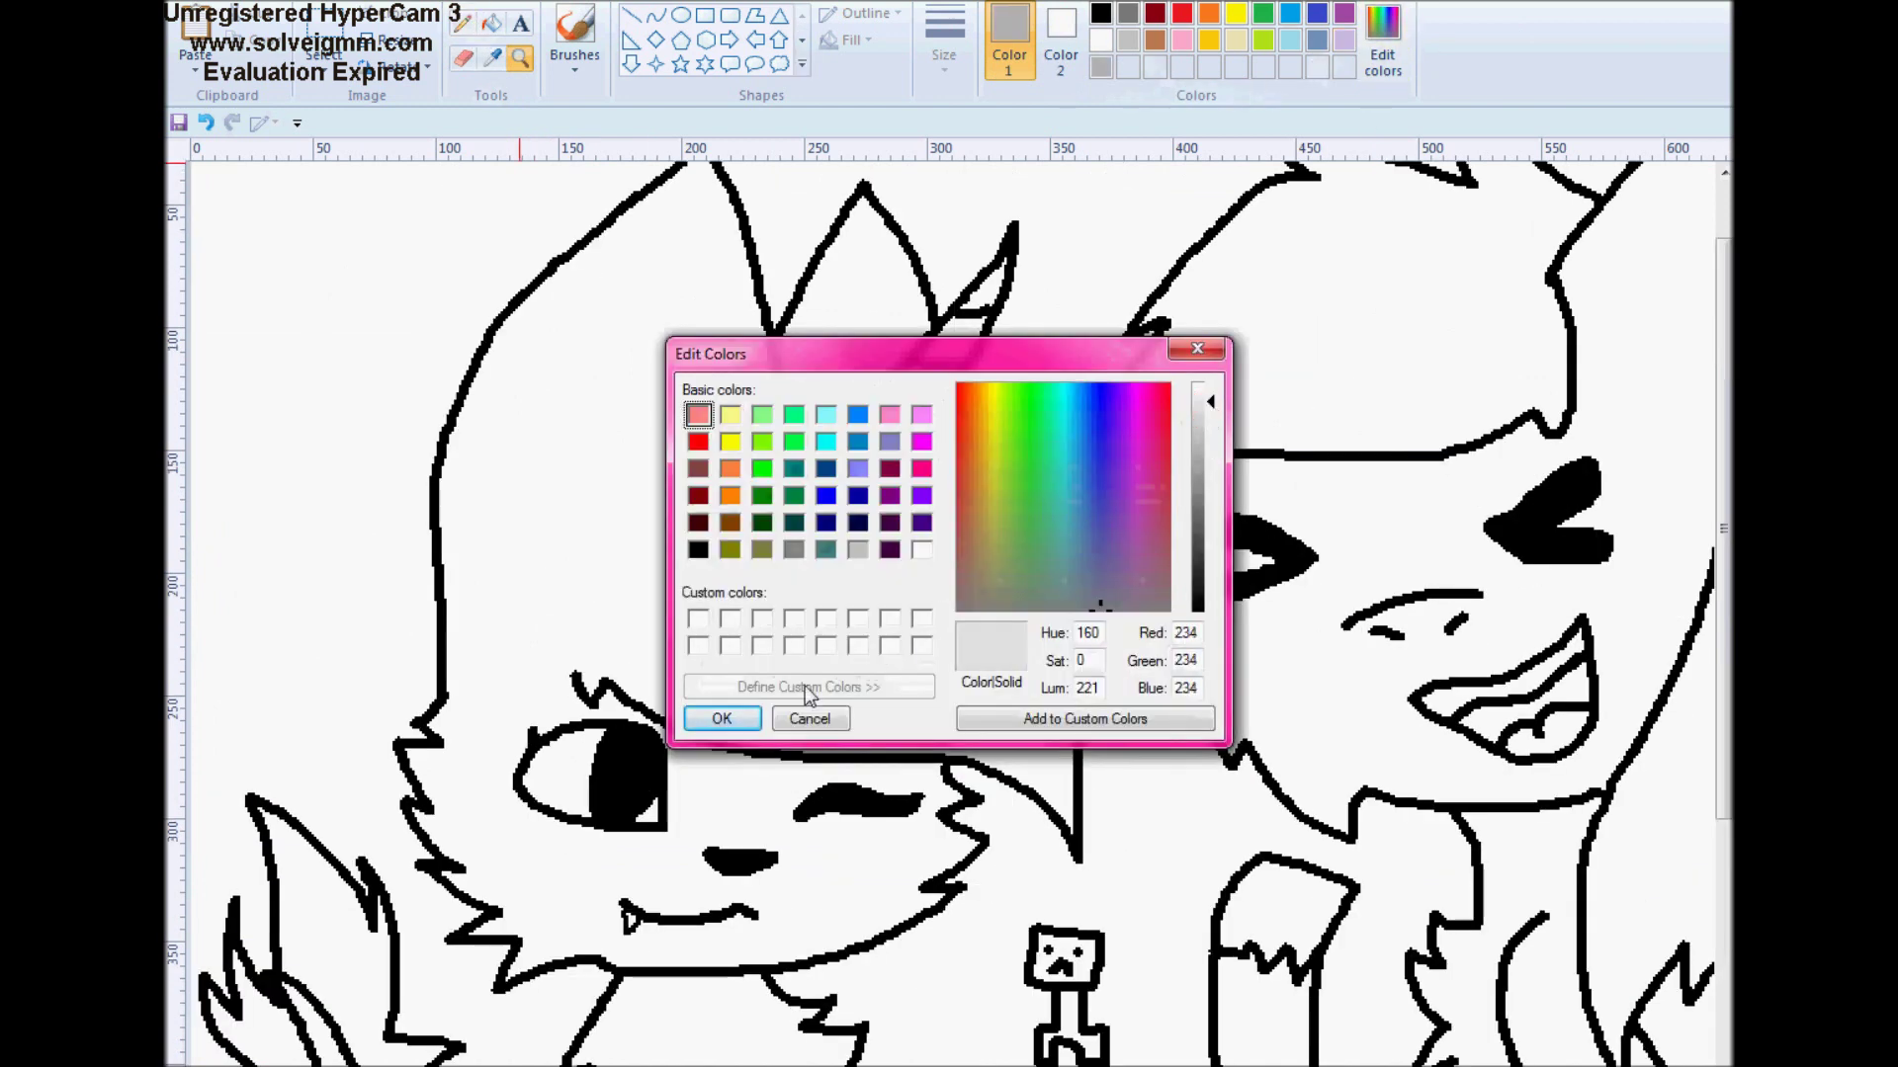
left_click(724, 717)
Fill the first character's head and far ear with light gray, and undo the fill in the small gap beside the horn
left_click(492, 21)
left_click(687, 538)
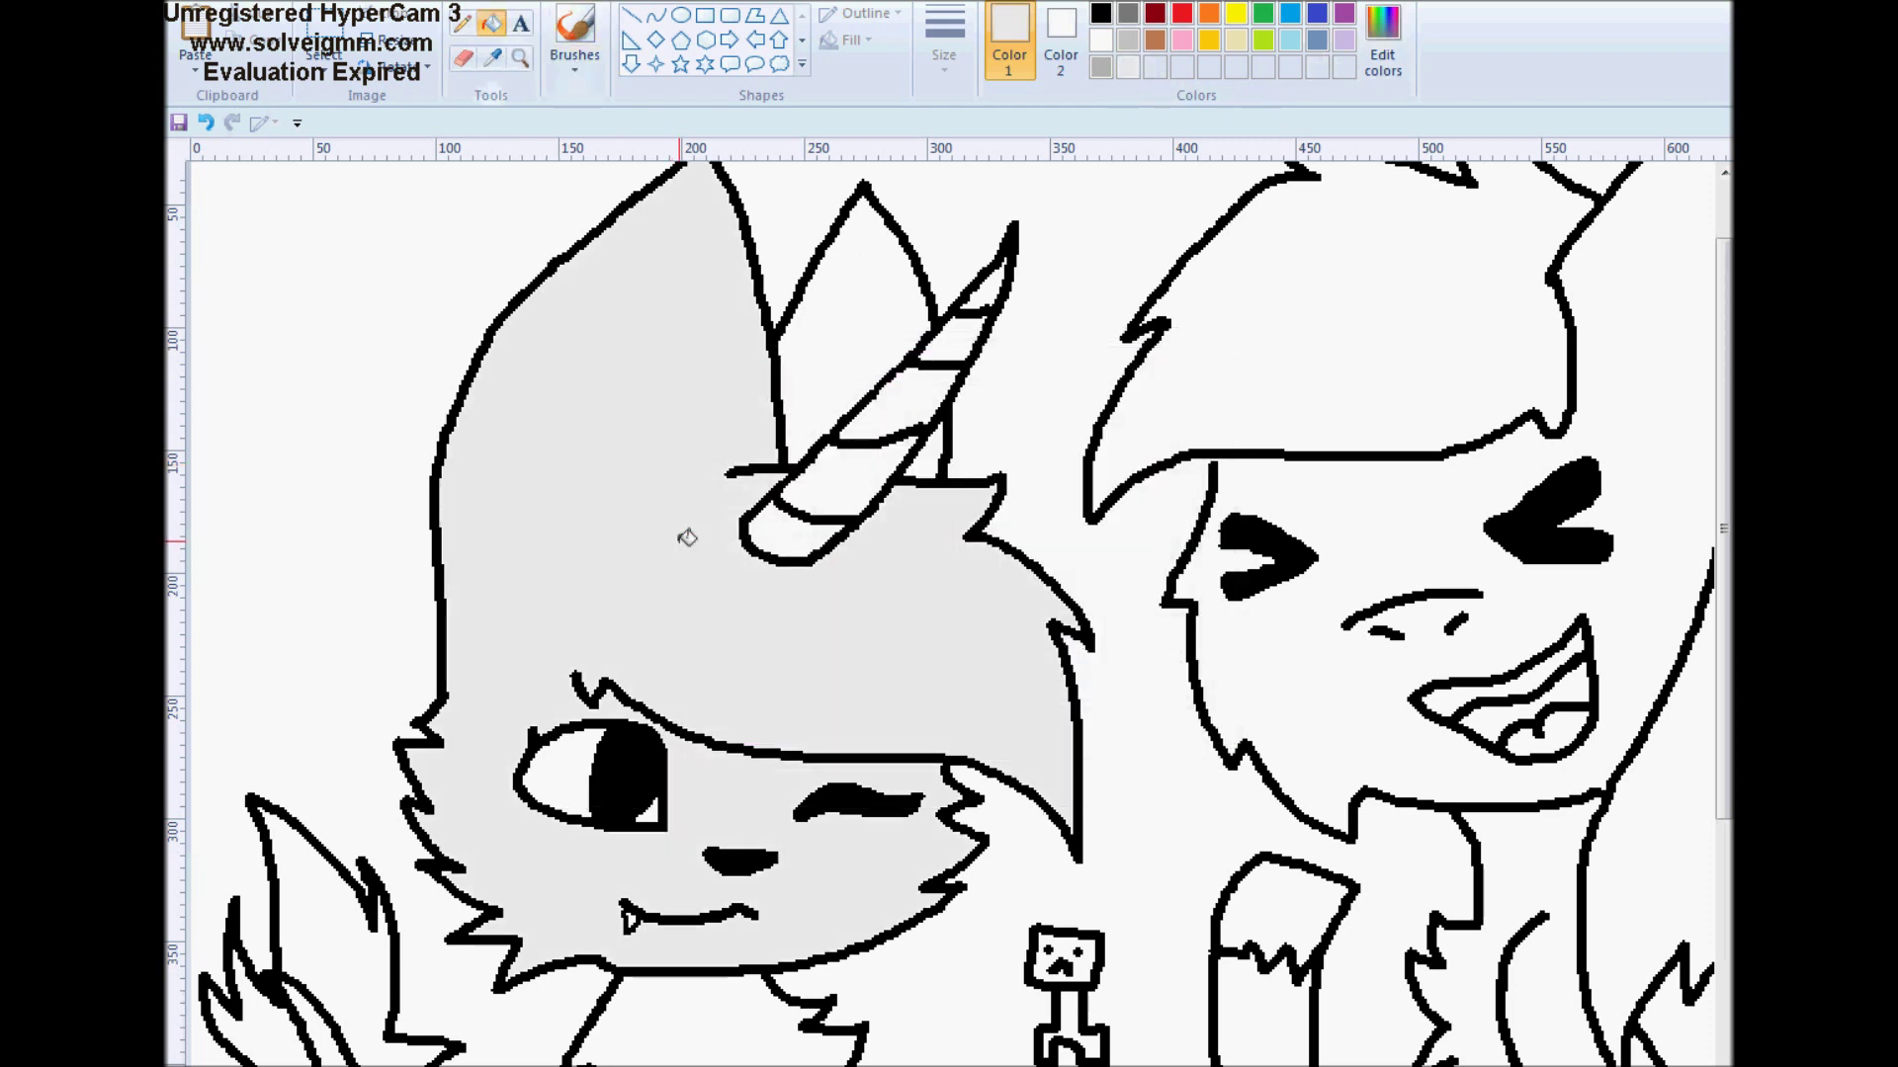
left_click(850, 279)
left_click(944, 455)
left_click(206, 122)
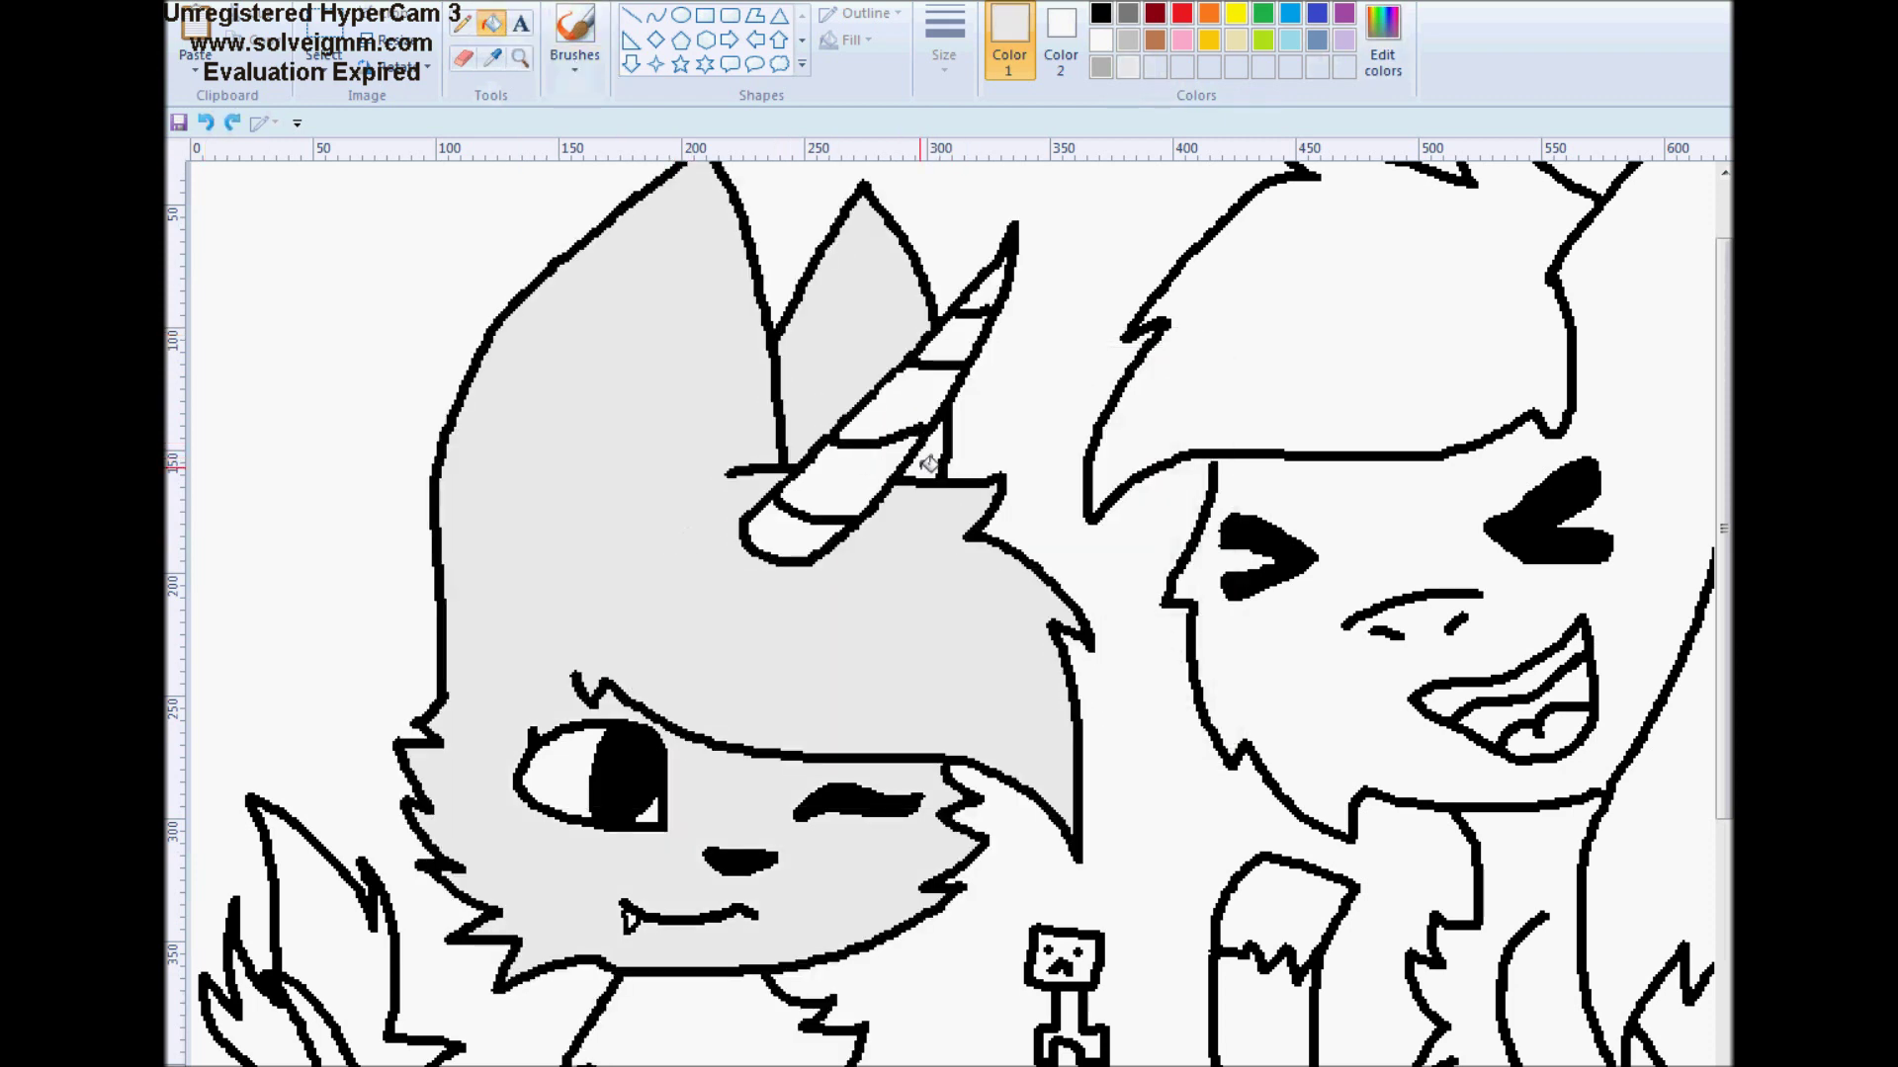
Fill the first character's tail, body and raised arm with light gray
scroll(409, 747, "down", 5)
left_click(354, 766)
left_click(718, 757)
left_click(883, 876)
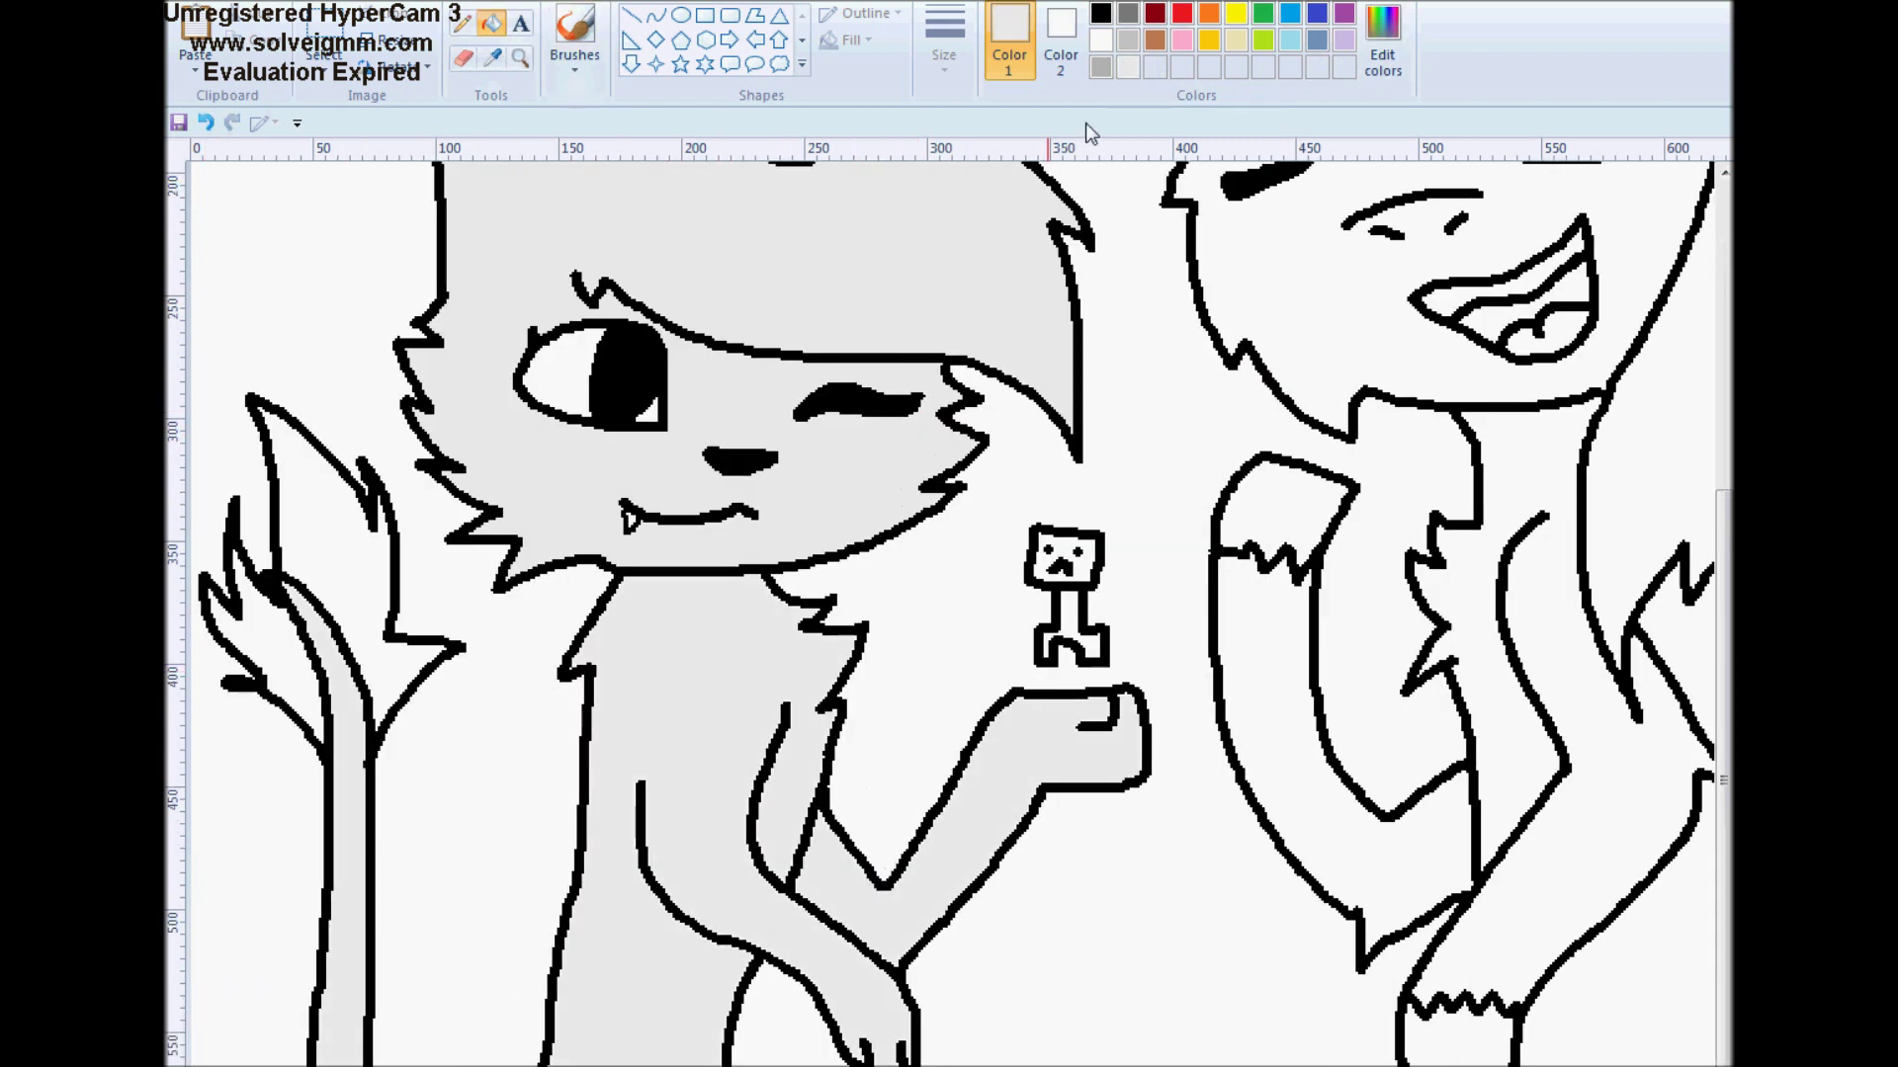
Fill the first character's larger tail tuft with black and the smaller tuft with a custom red
left_click(1100, 13)
left_click(307, 494)
left_click(1382, 39)
left_click(1164, 461)
left_click_drag(1207, 424, 1207, 497)
left_click(721, 718)
left_click(257, 633)
Fill both of the third character's eyes with the custom red
scroll(949, 613, "right", 10)
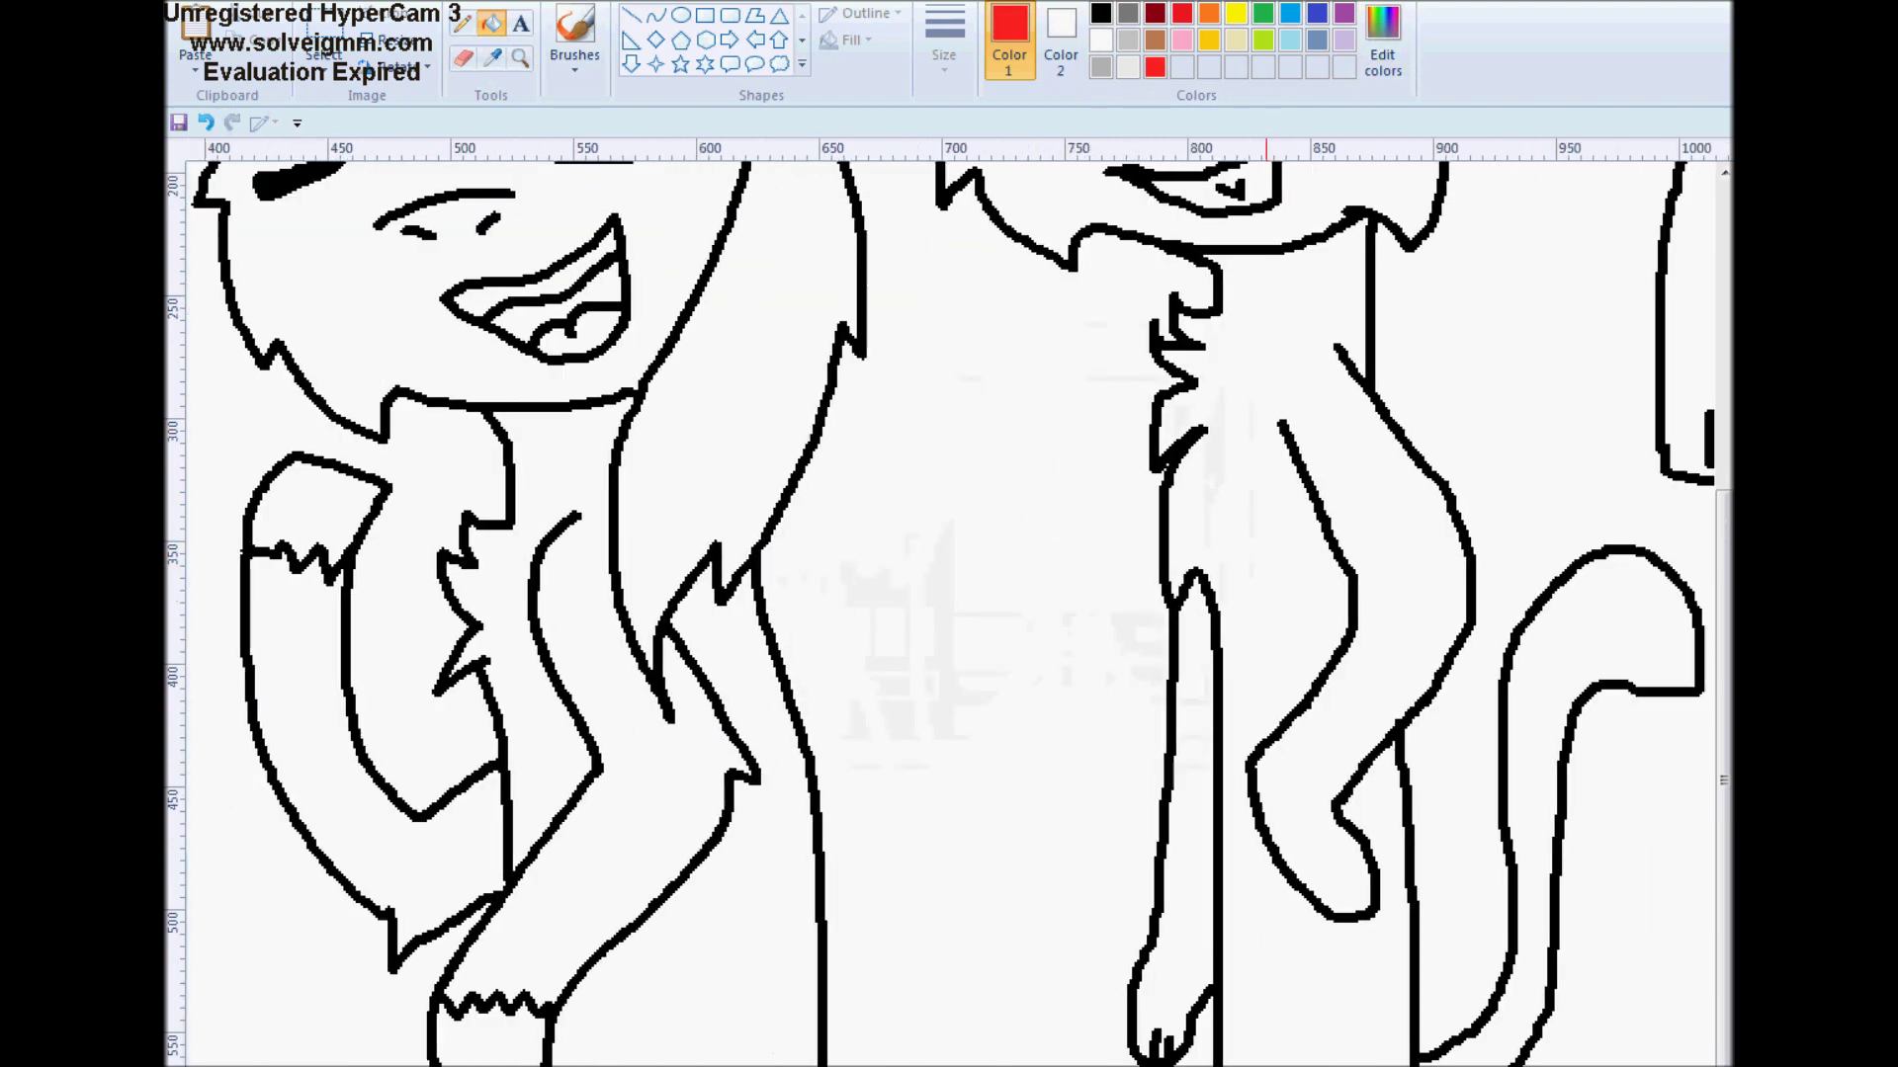
scroll(948, 613, "up", 5)
left_click(1285, 522)
left_click(205, 121)
left_click(1284, 509)
left_click(1059, 496)
left_click(1000, 504)
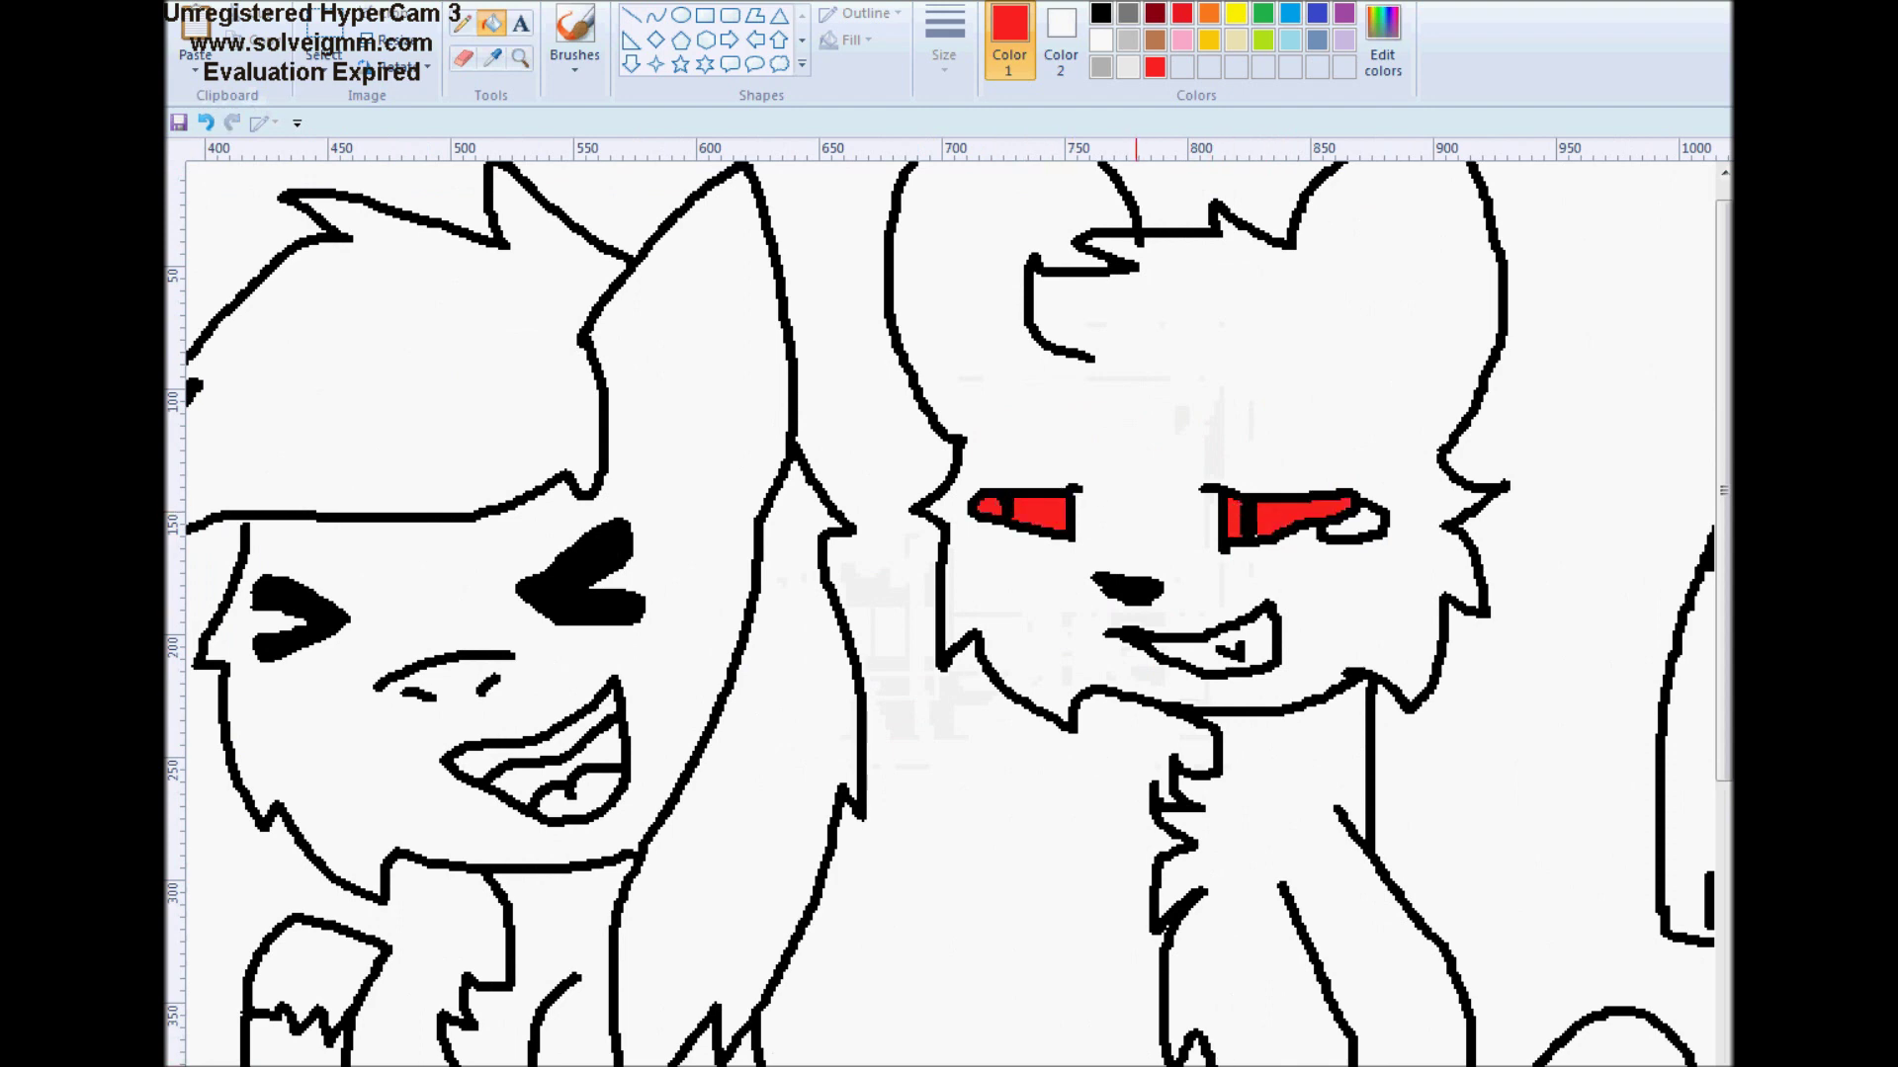
scroll(948, 613, "left", 10)
scroll(949, 612, "down", 5)
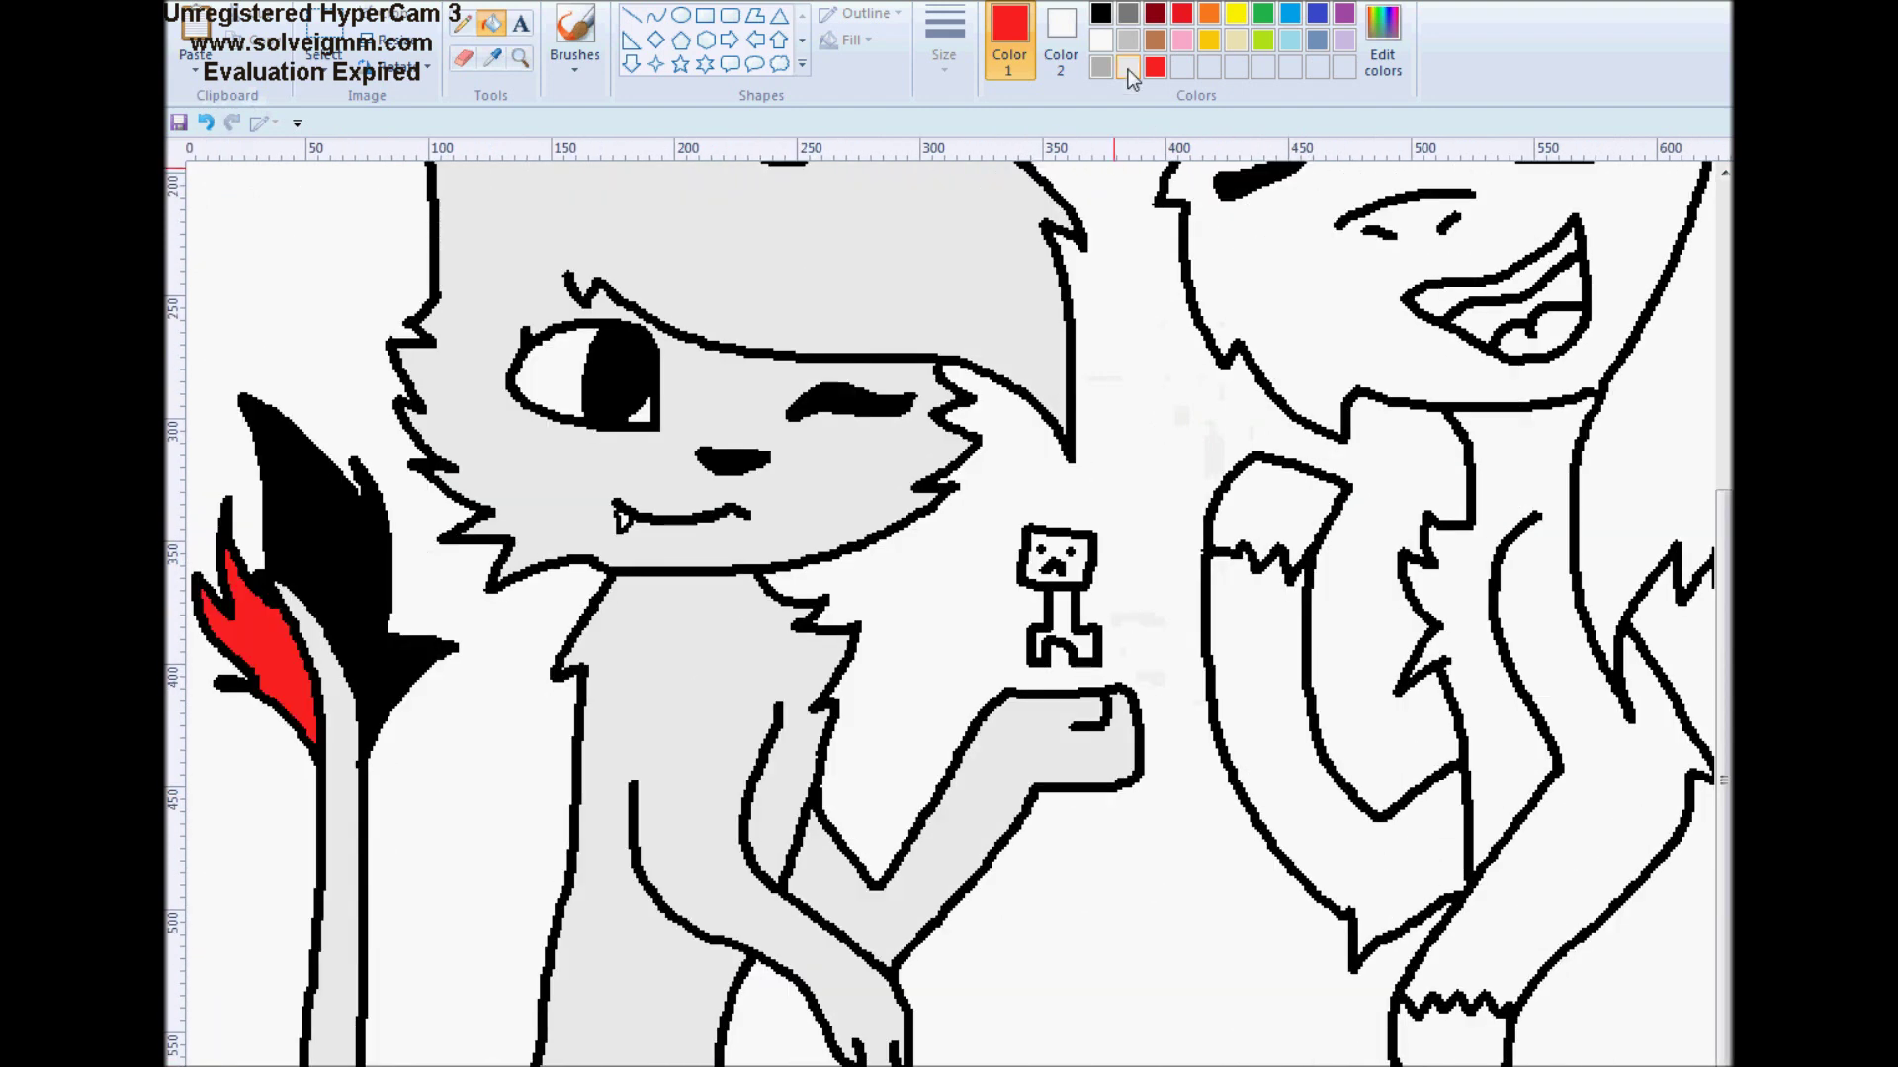
Mark off the first character's lower face with an off-white custom color line and fill the muzzle and cheeks with it
left_click(1129, 70)
left_click(460, 22)
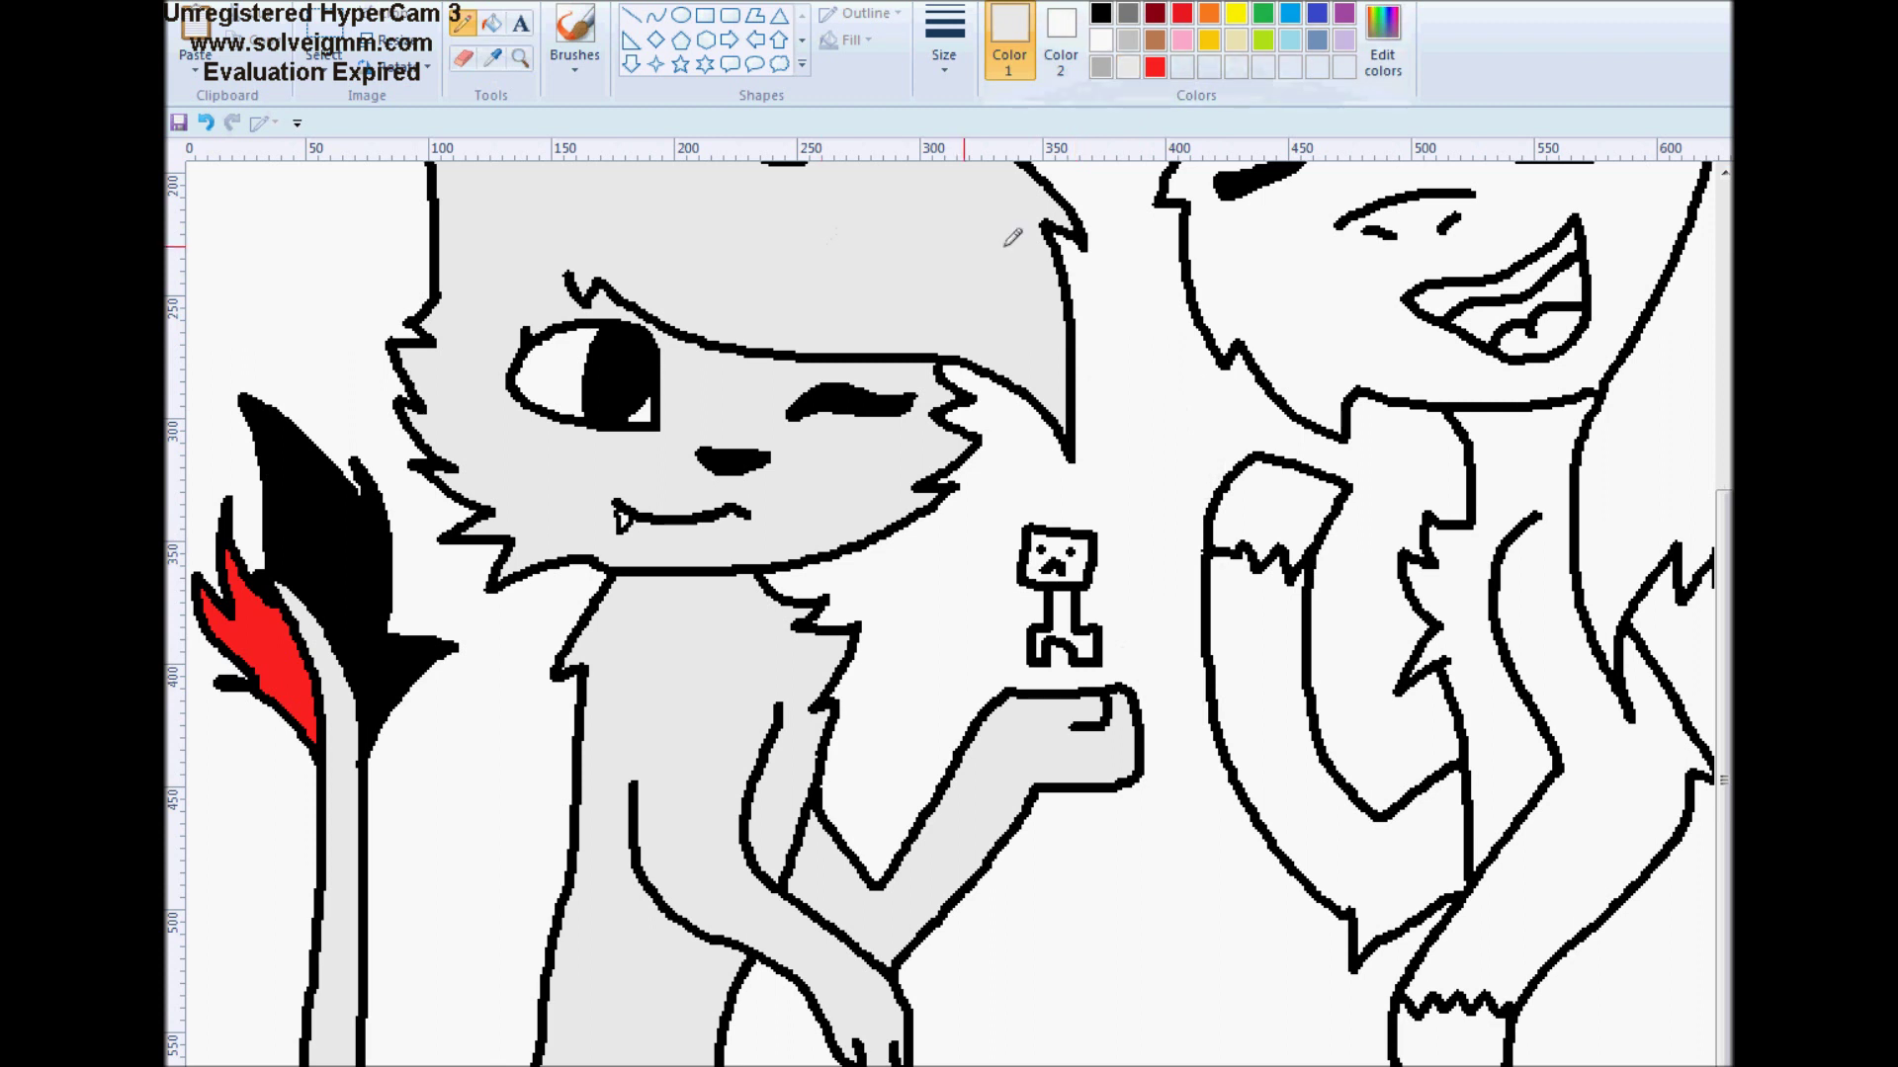
left_click(1382, 39)
left_click(1192, 346)
left_click(728, 715)
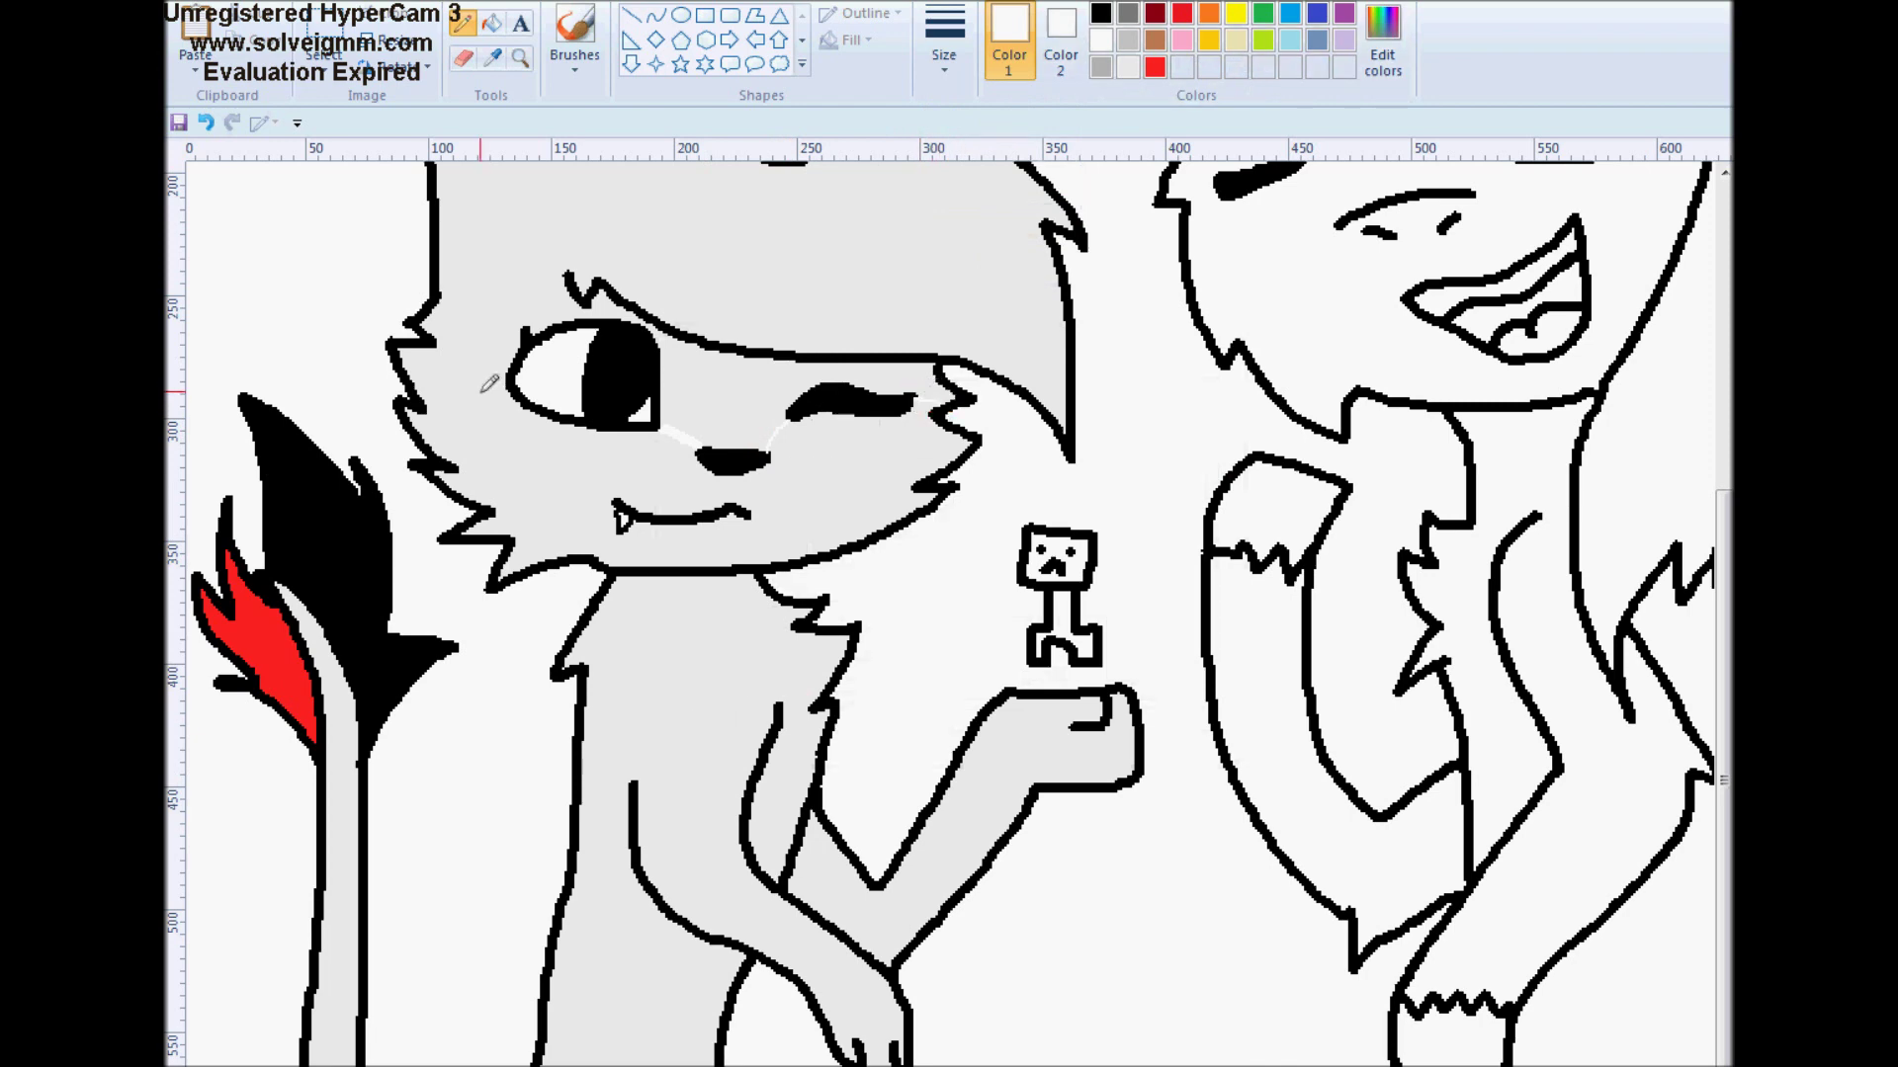
left_click(491, 23)
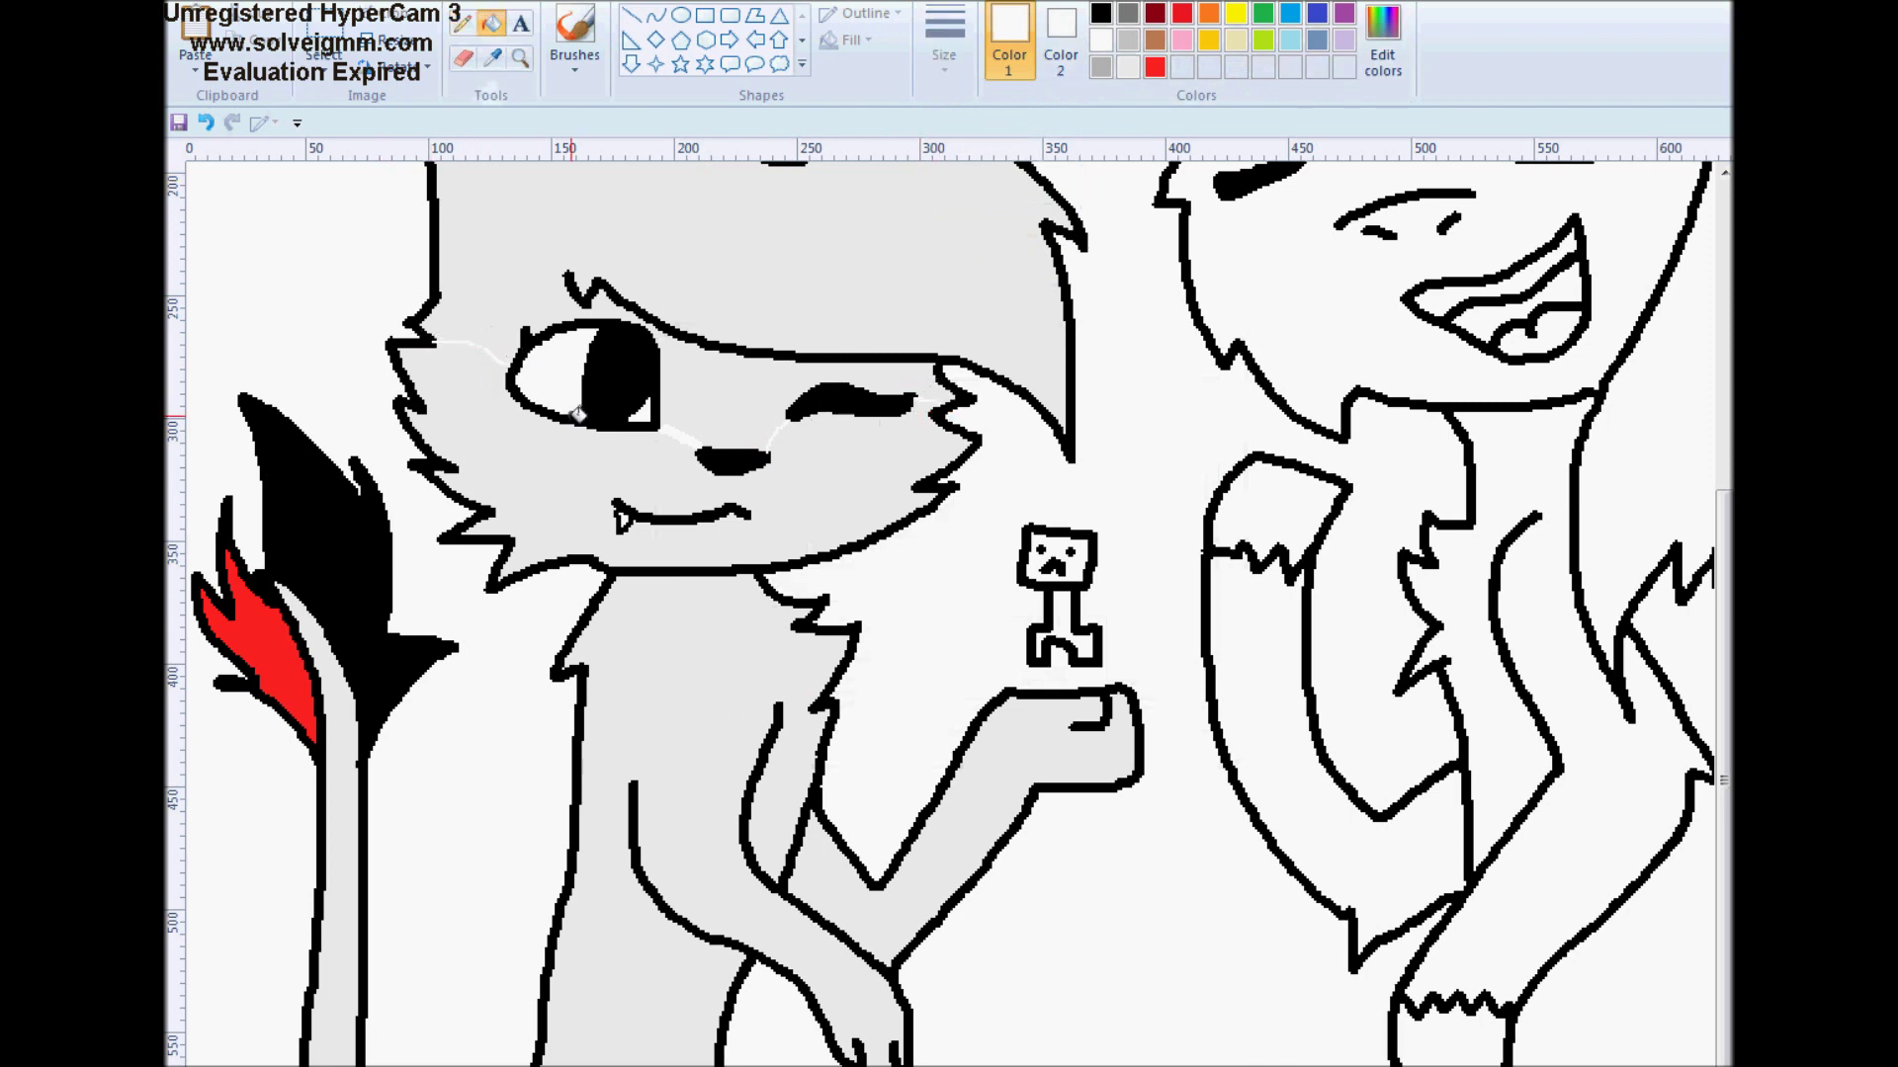
left_click(718, 497)
Switch to the Downloads folder and view the black-white cat picture and the tiger picture named download
key("alt+Tab")
scroll(796, 650, "up", 10)
scroll(1233, 700, "up", 10)
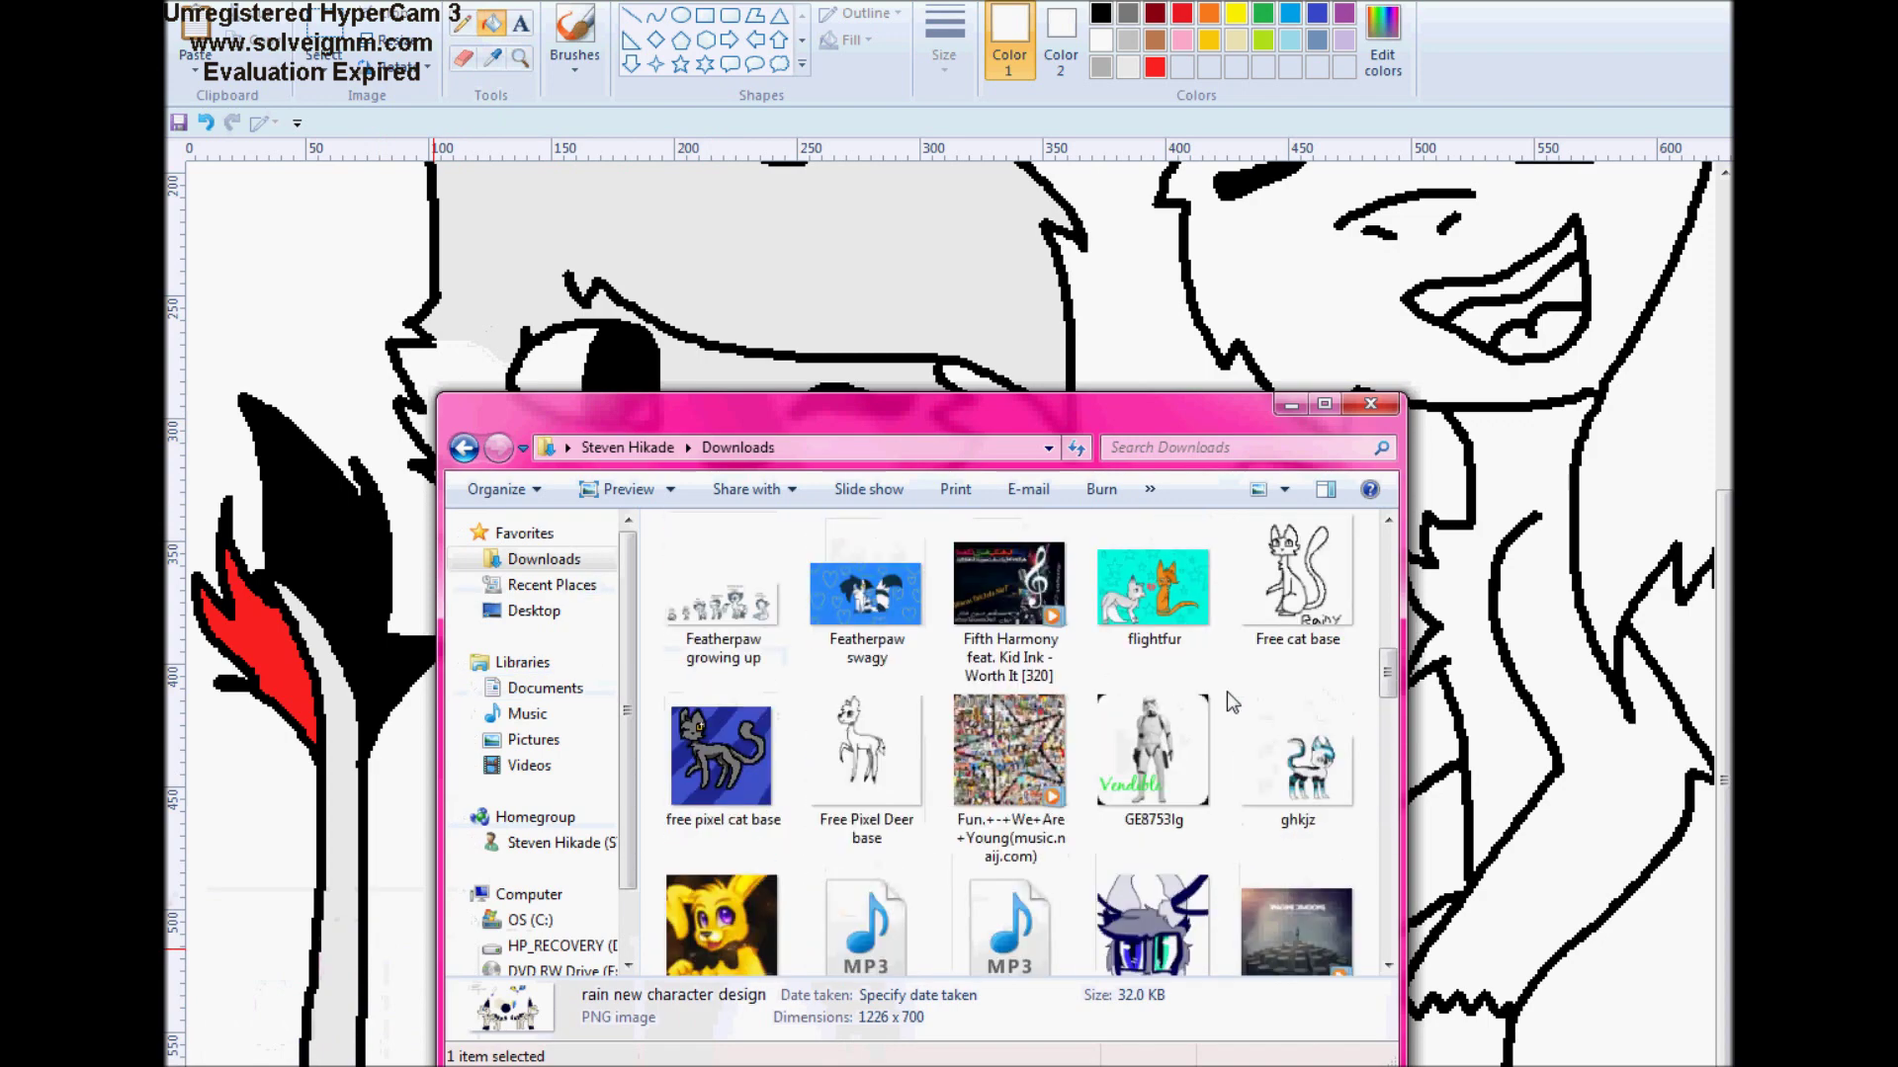
double_click(721, 909)
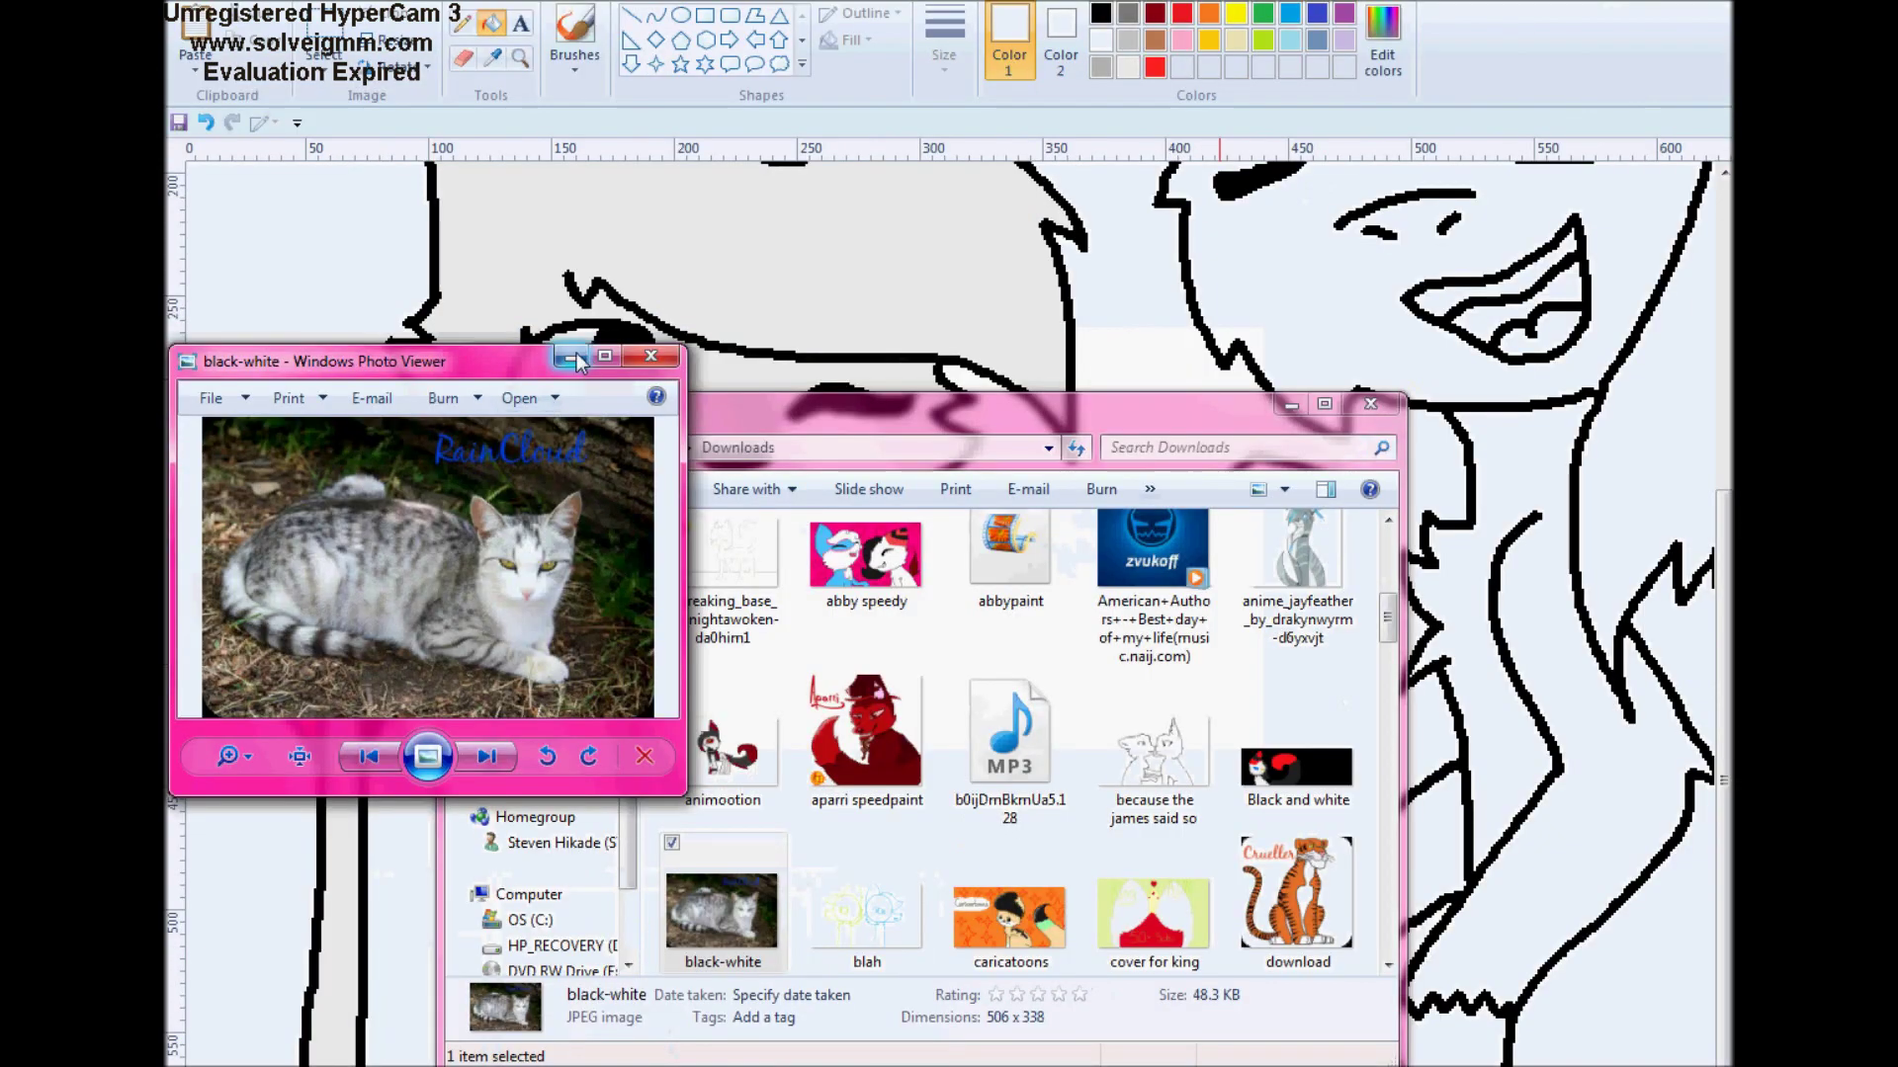
left_click(576, 359)
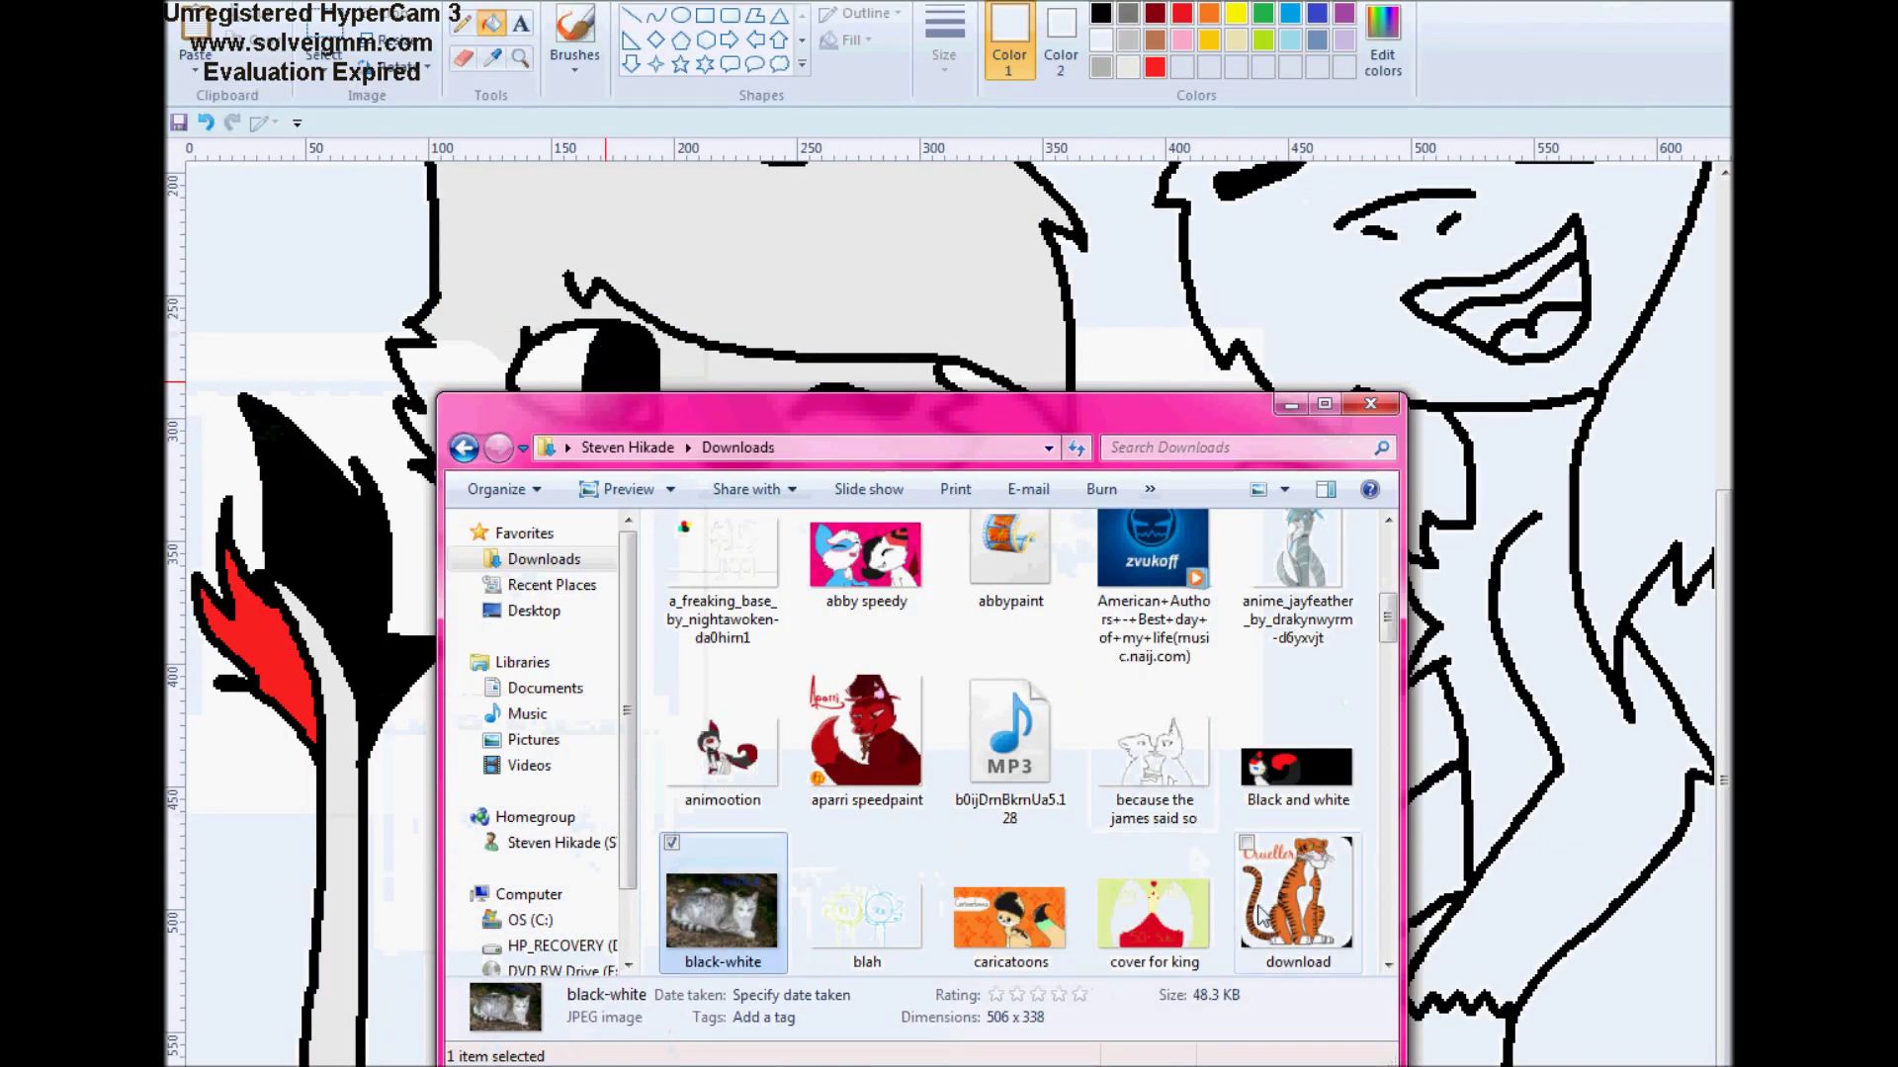
double_click(1296, 895)
Browse the Downloads folder and view the Real Madrid horse picture full screen
scroll(1384, 876, "down", 10)
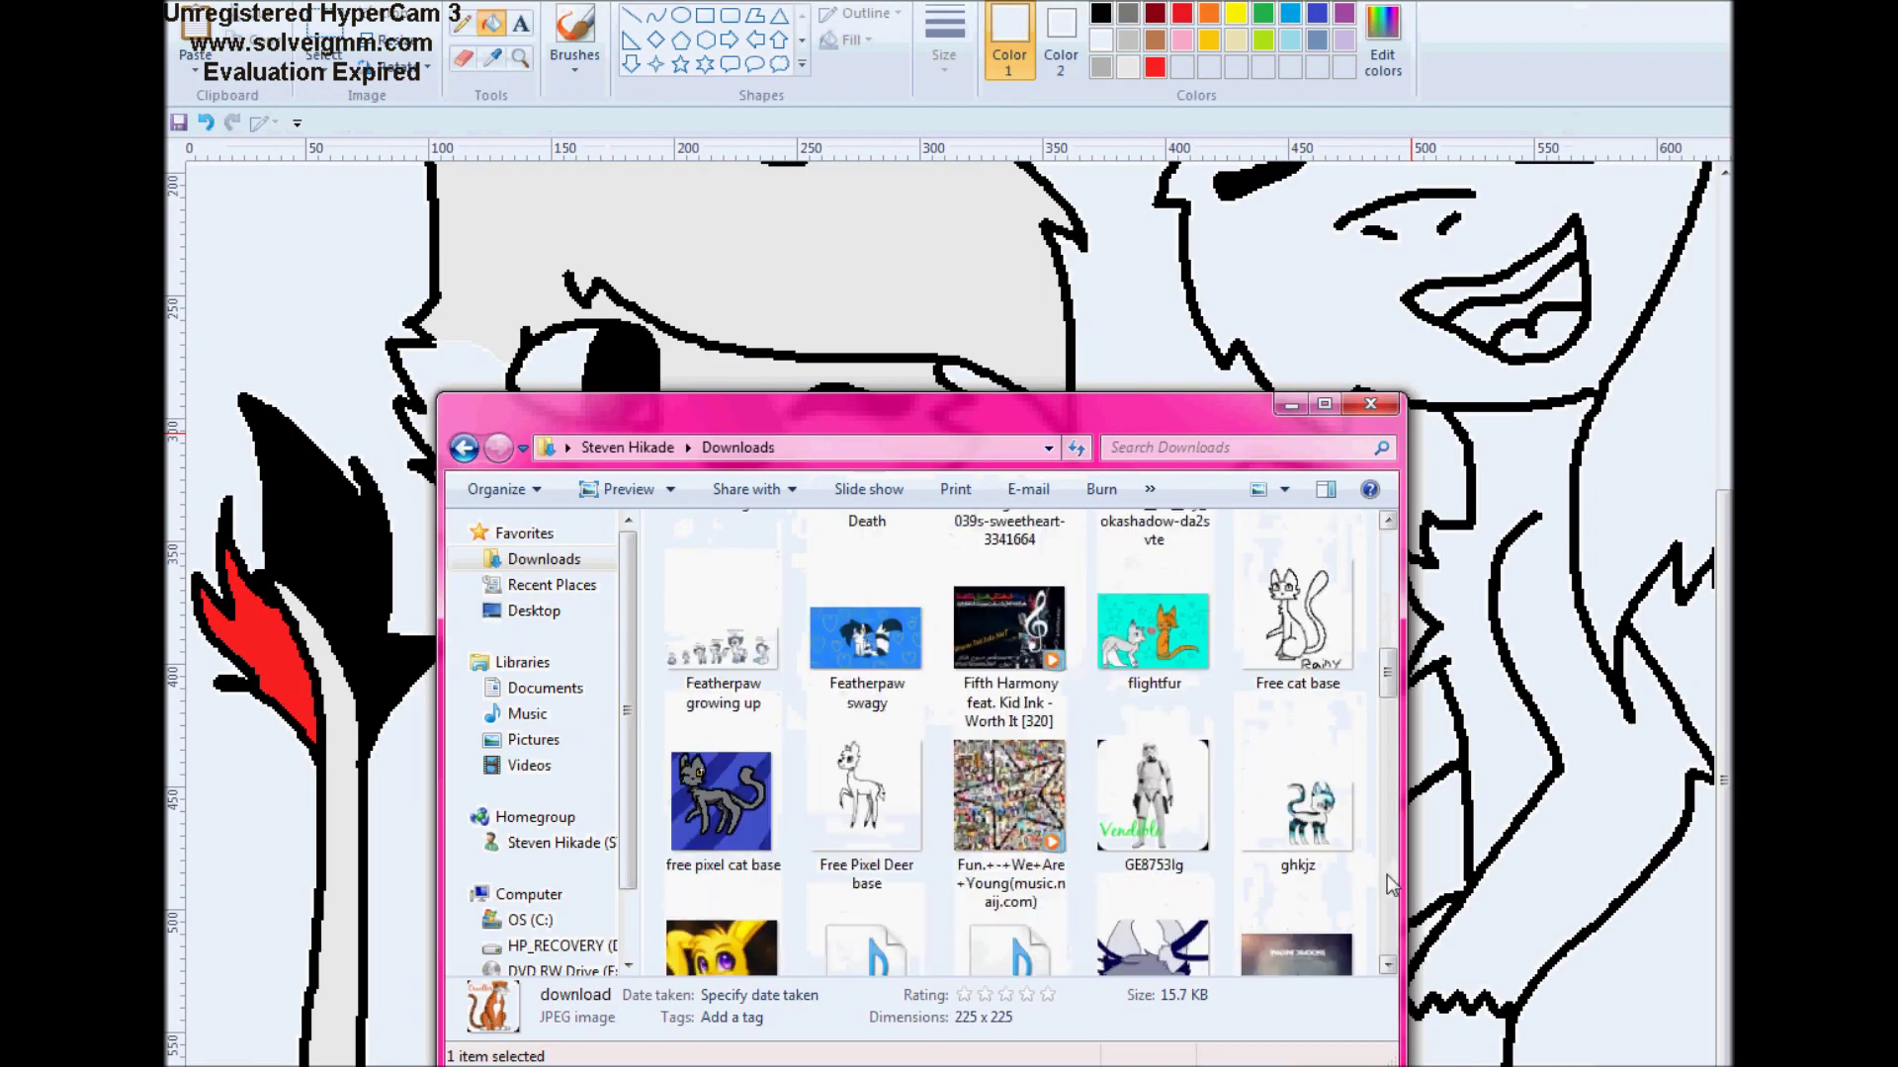
scroll(1379, 876, "down", 10)
scroll(1383, 860, "up", 6)
scroll(1388, 840, "up", 5)
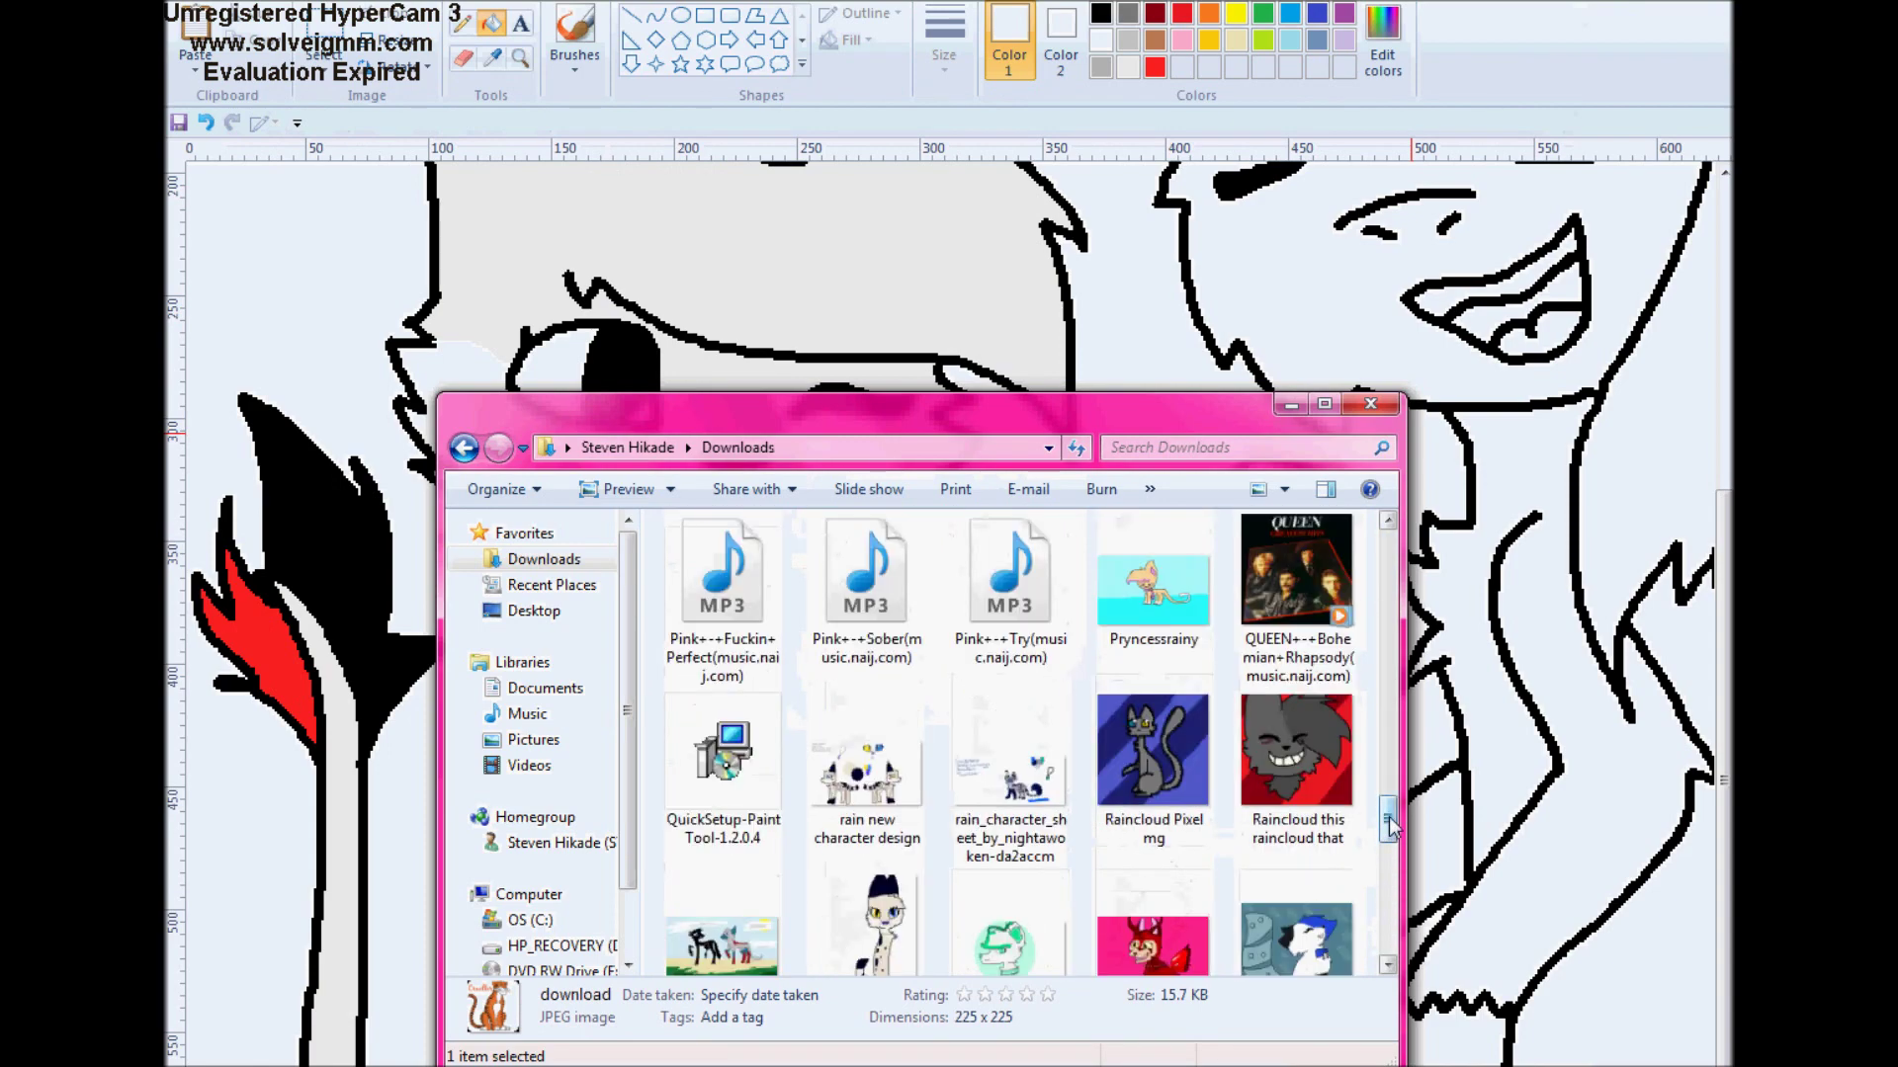
left_click(1389, 764)
left_click_drag(1383, 709, 1386, 583)
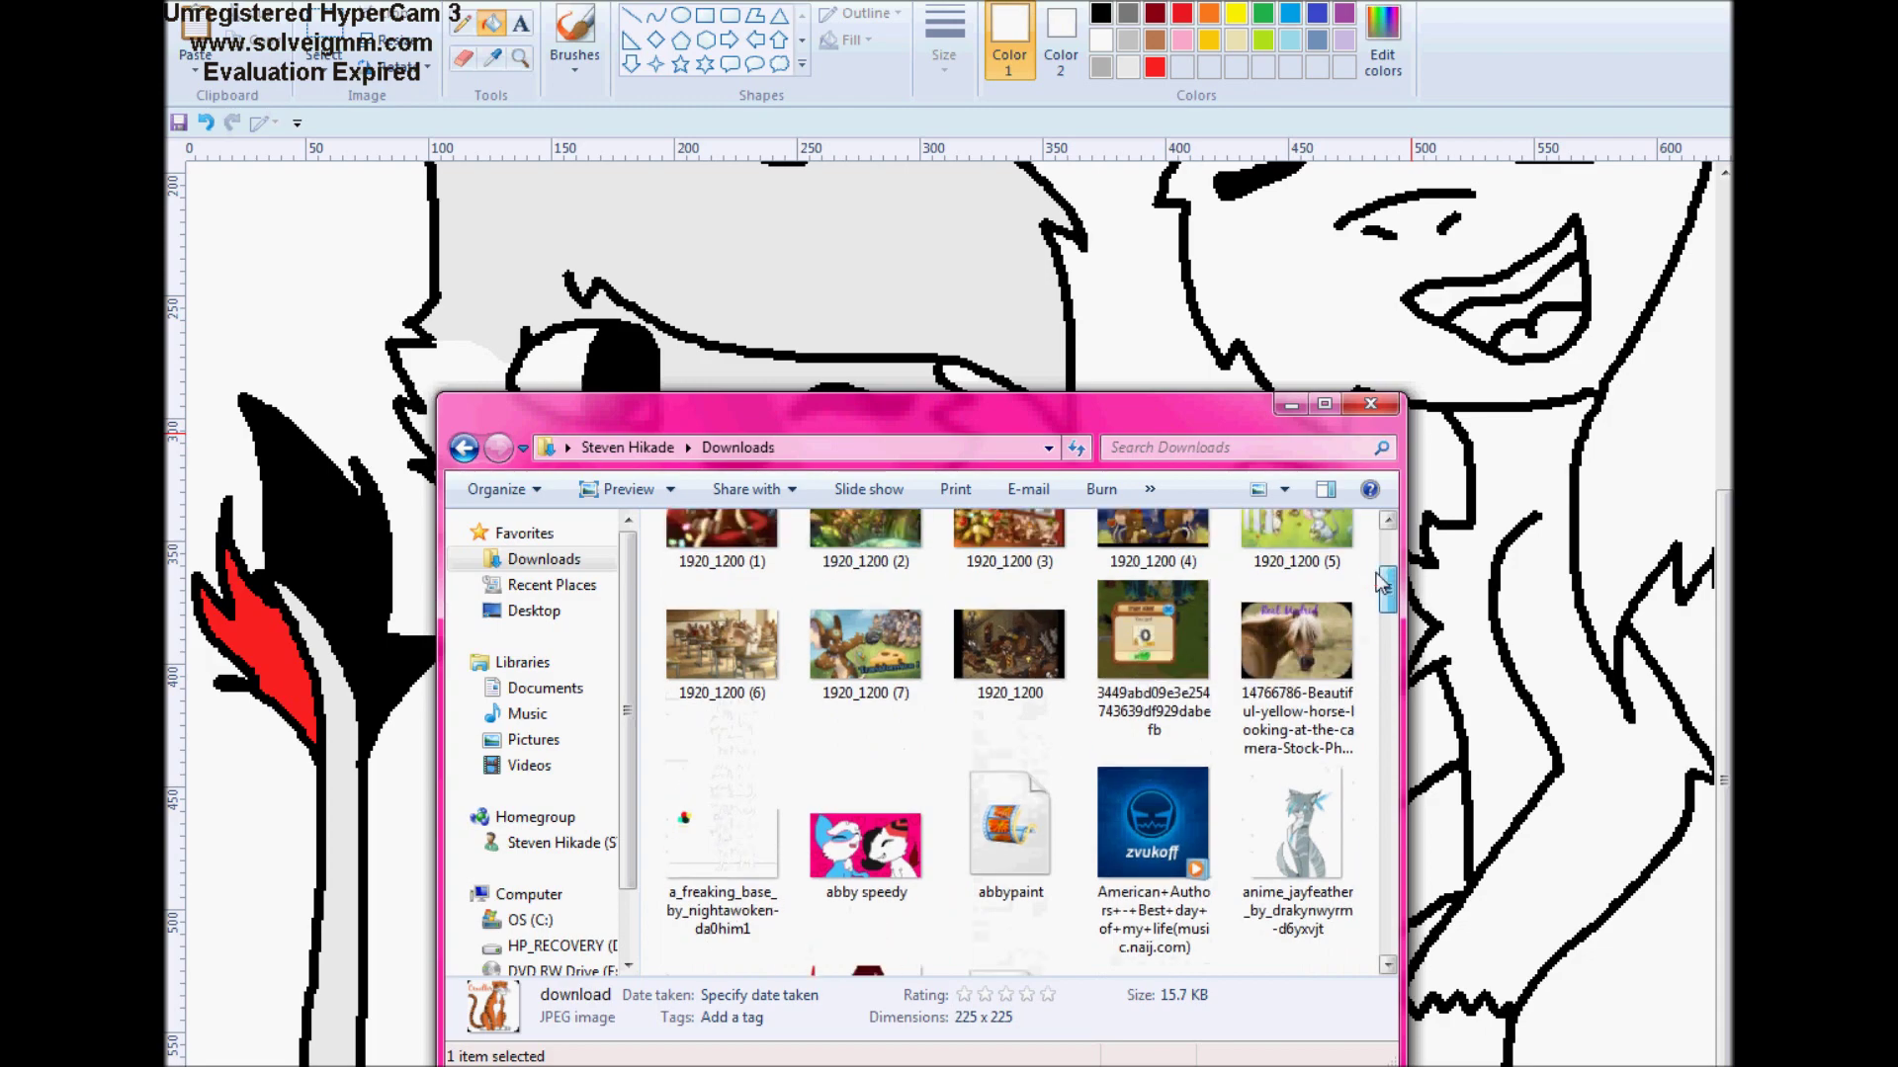
right_click(1296, 662)
left_click(1329, 20)
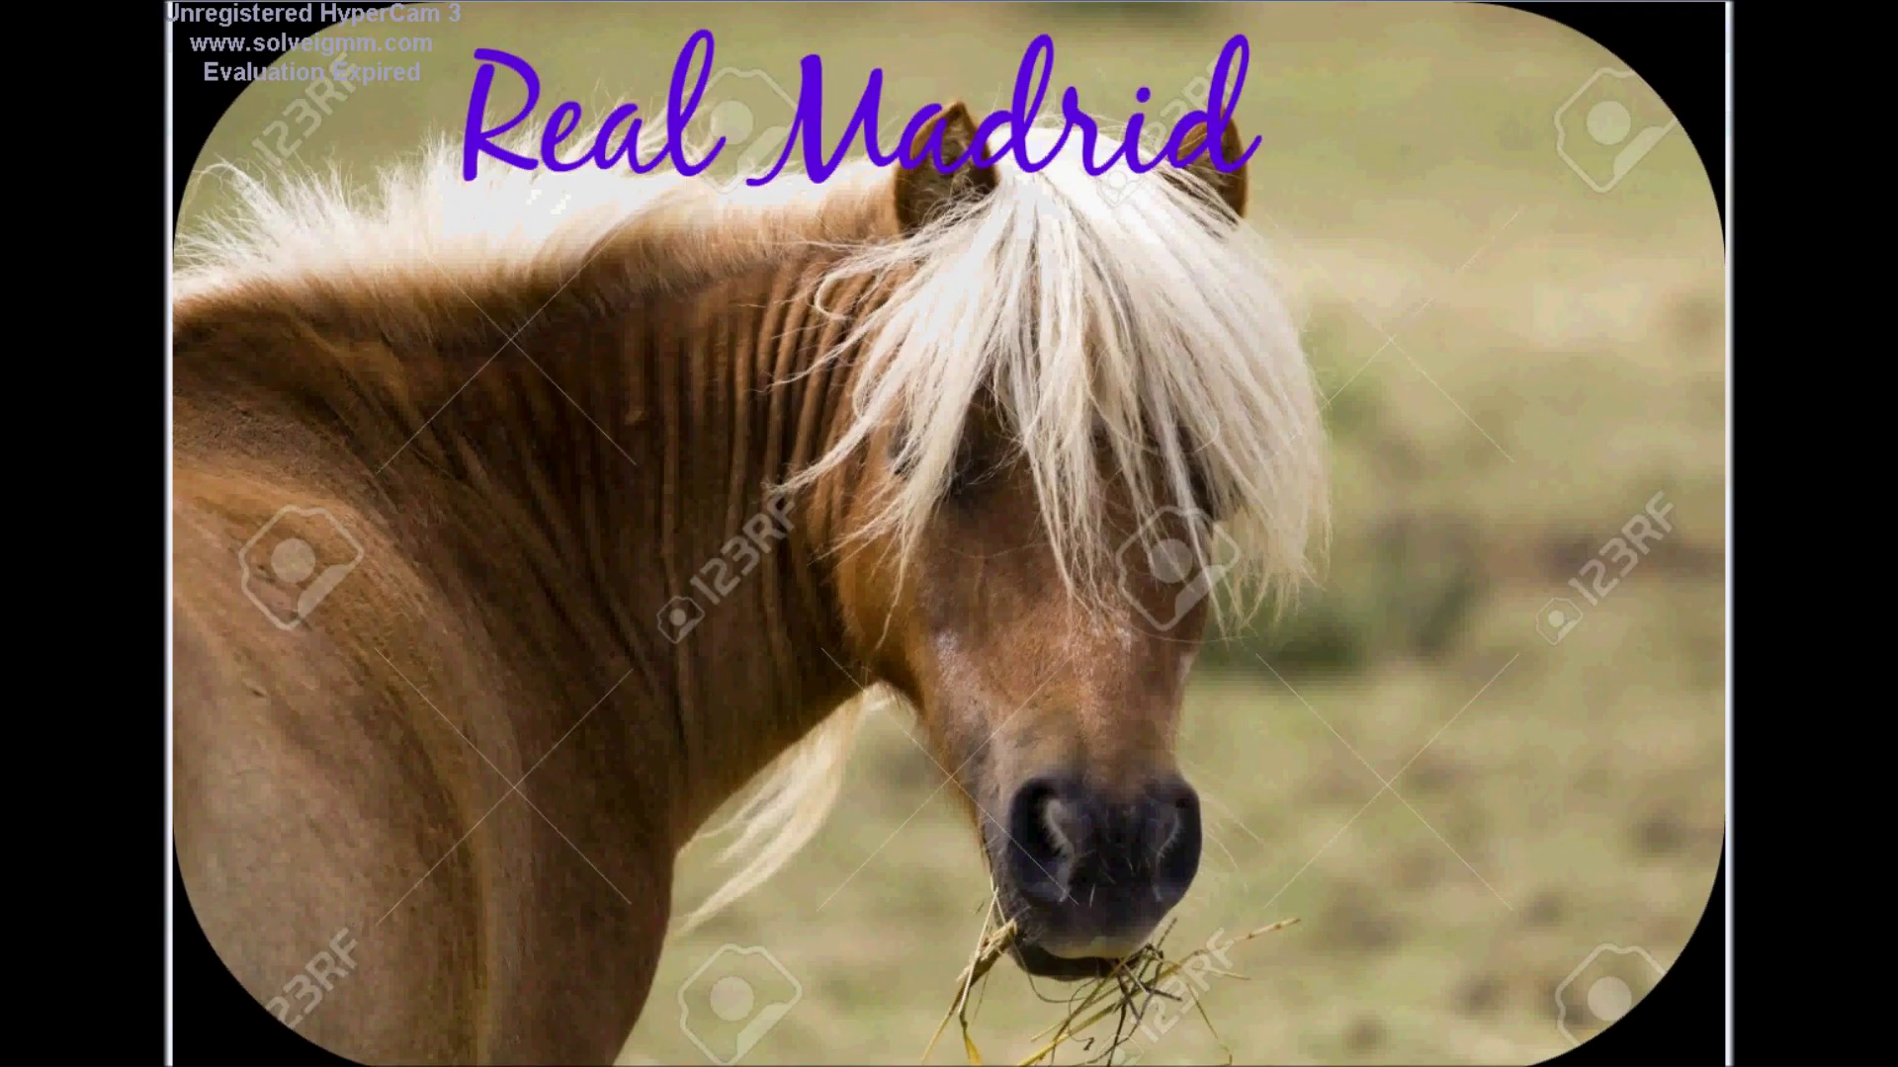
key("Escape")
View the GE8753lg stormtrooper picture full screen and return to the Paint drawing
left_click_drag(1387, 593, 1397, 682)
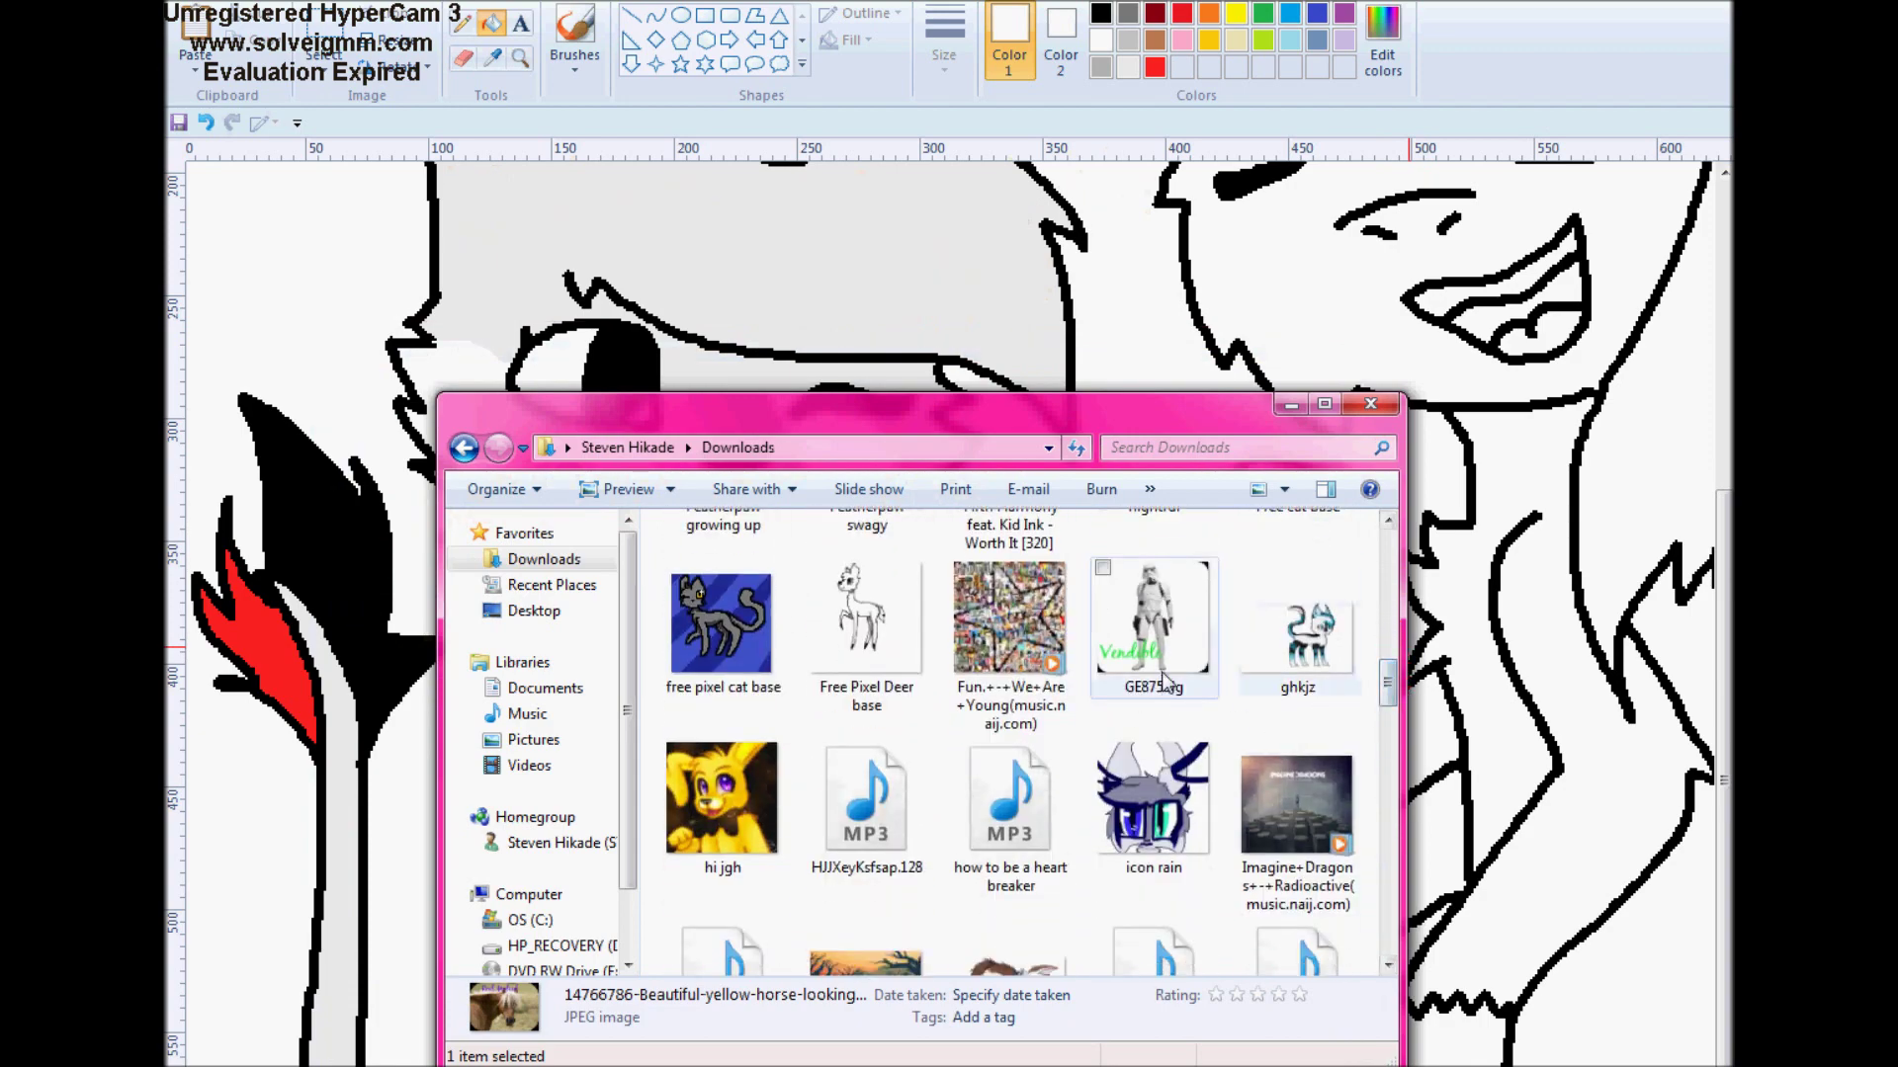
right_click(1154, 682)
left_click(1232, 44)
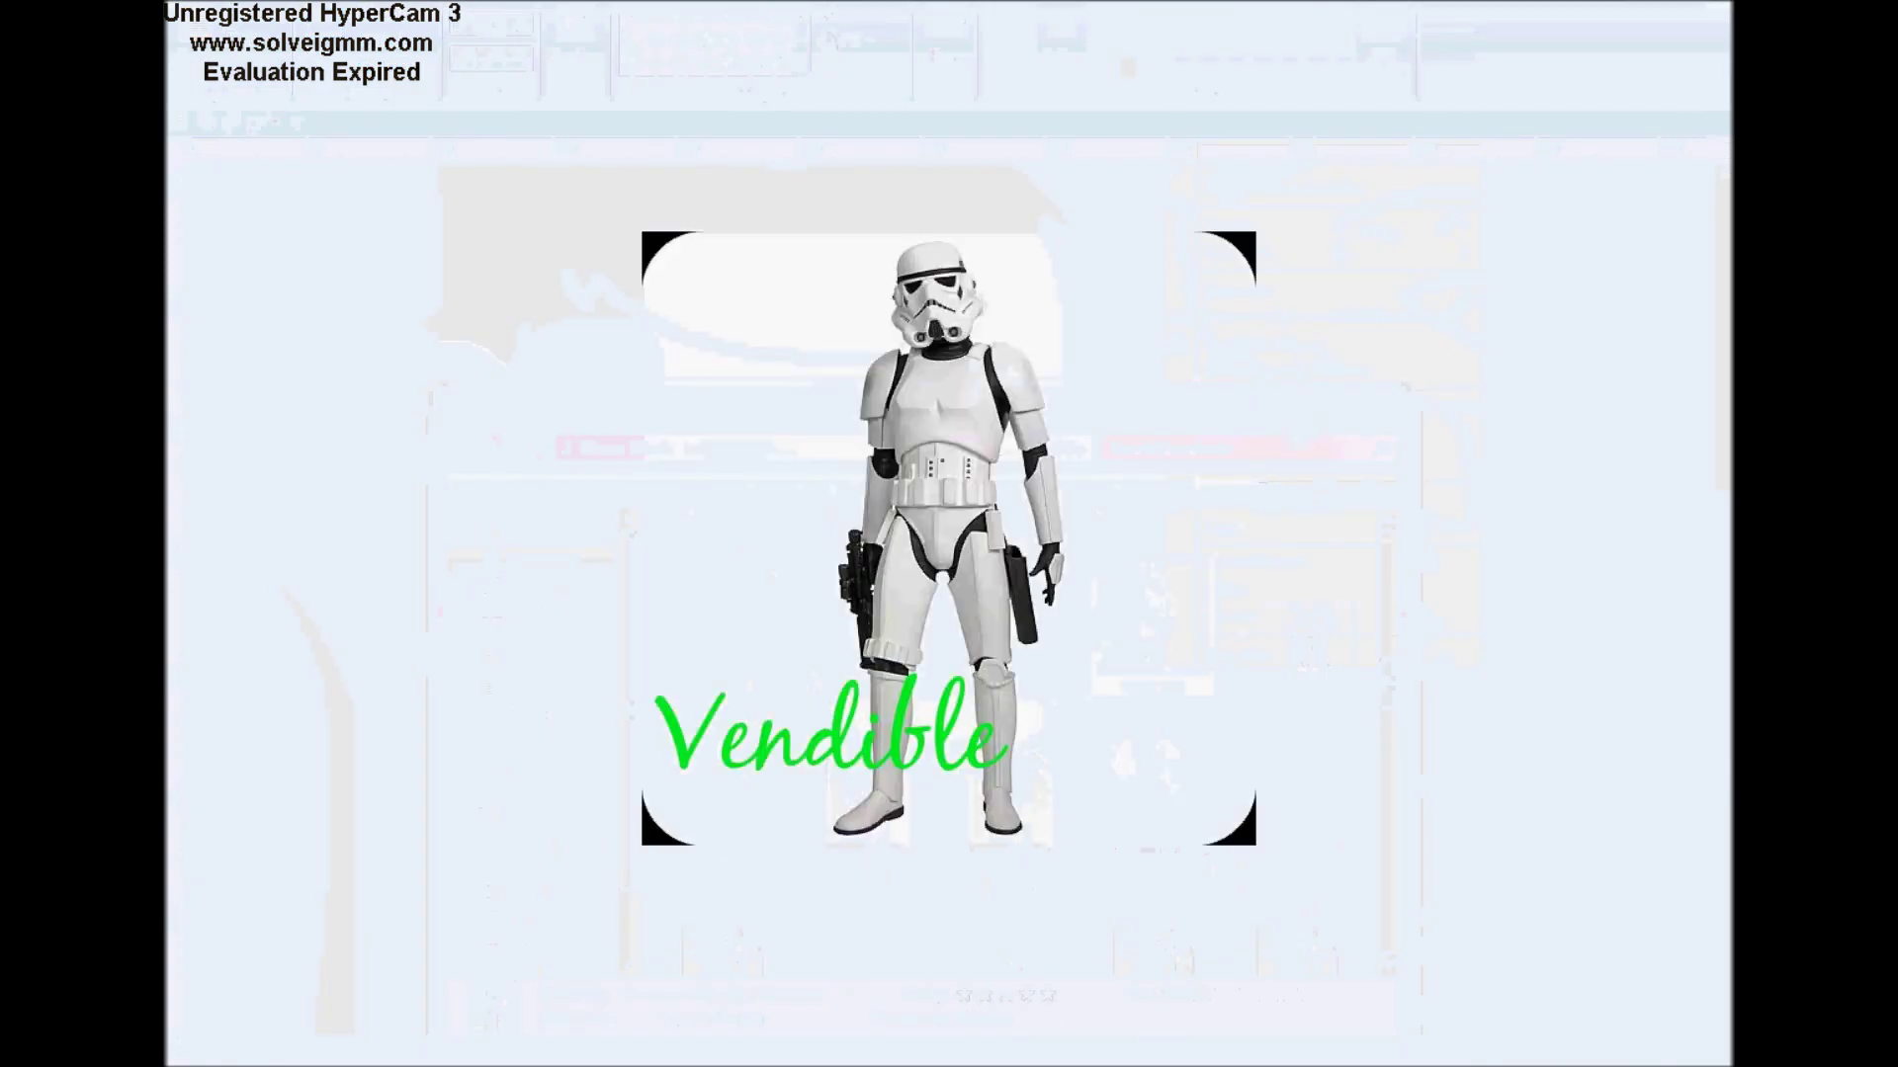
key("Escape")
left_click(1420, 394)
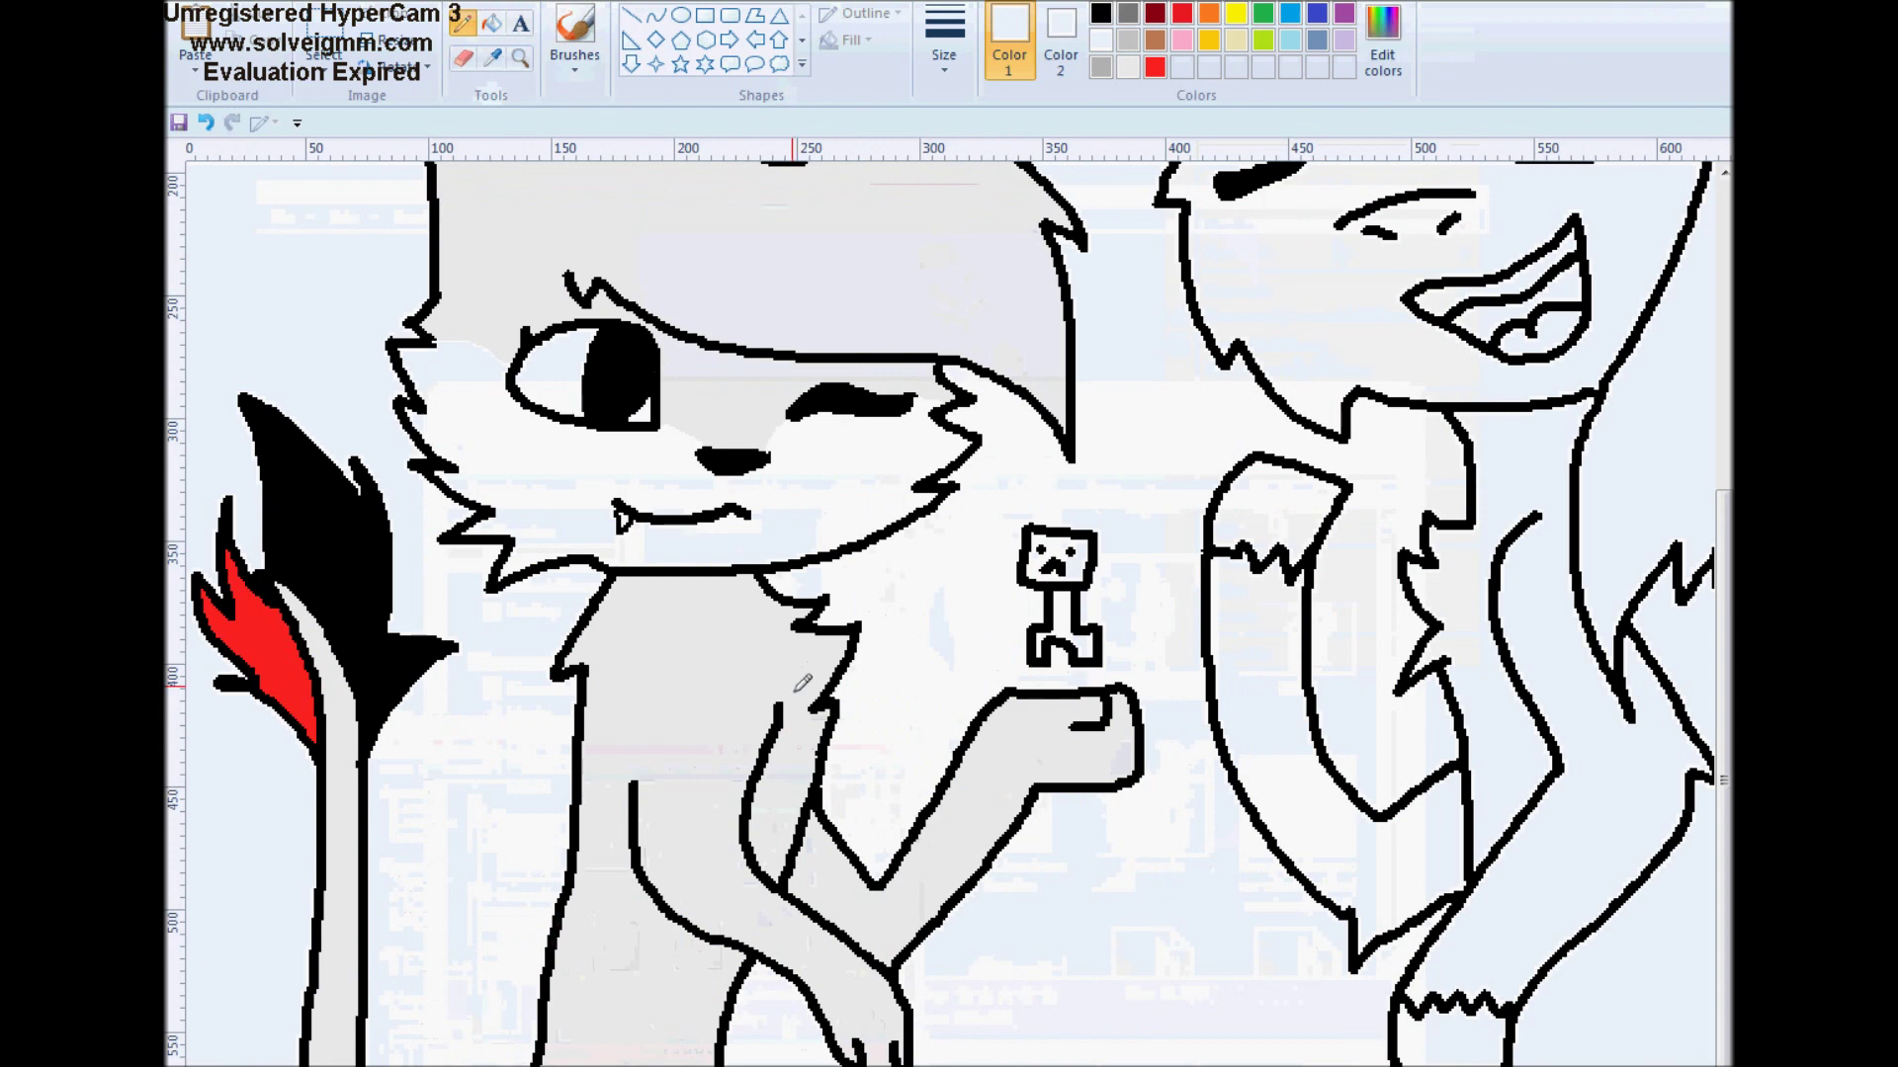
Mark off the first character's chest and belly edges with off-white lines and fill the enclosed areas with off-white
left_click_drag(778, 692, 690, 571)
left_click(679, 967)
left_click(491, 22)
left_click(714, 979)
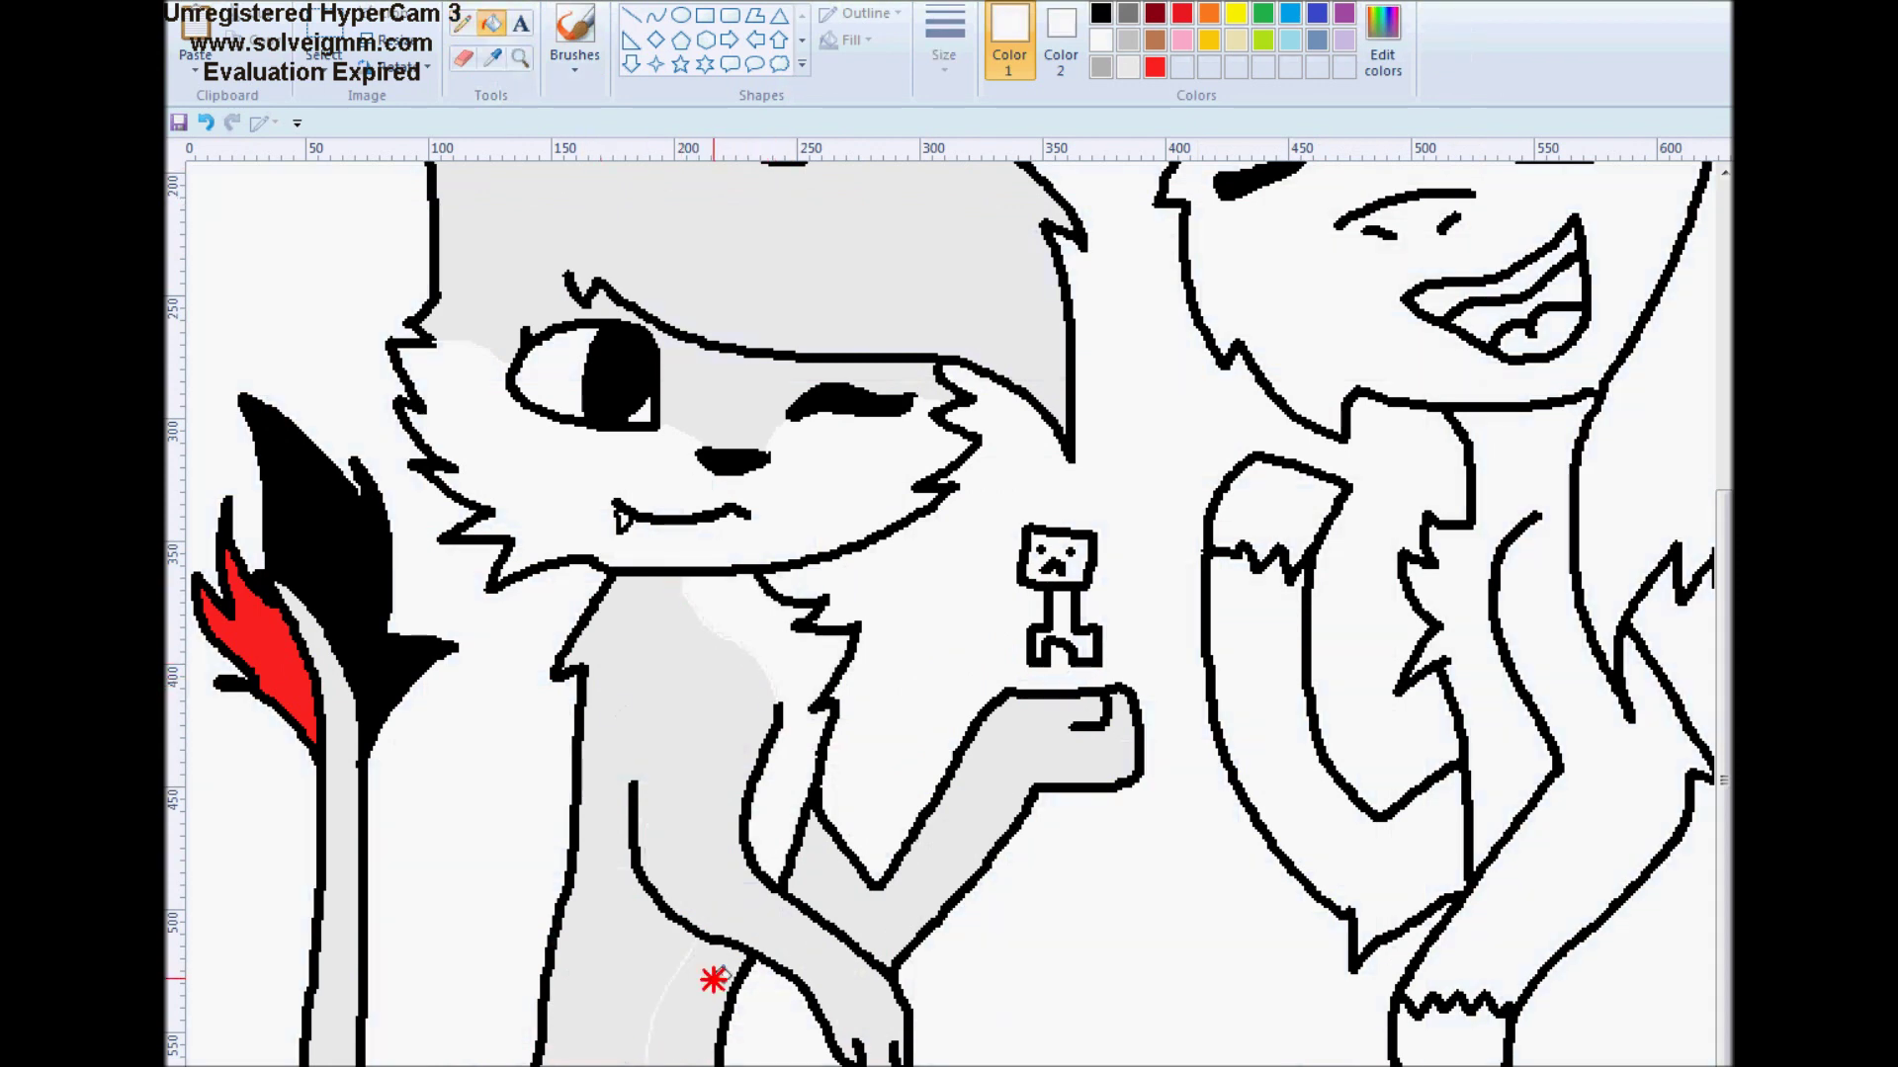
Mark off the first character's raised hand and lowered paw with off-white lines and fill both with off-white
left_click(460, 22)
left_click_drag(966, 745, 1016, 813)
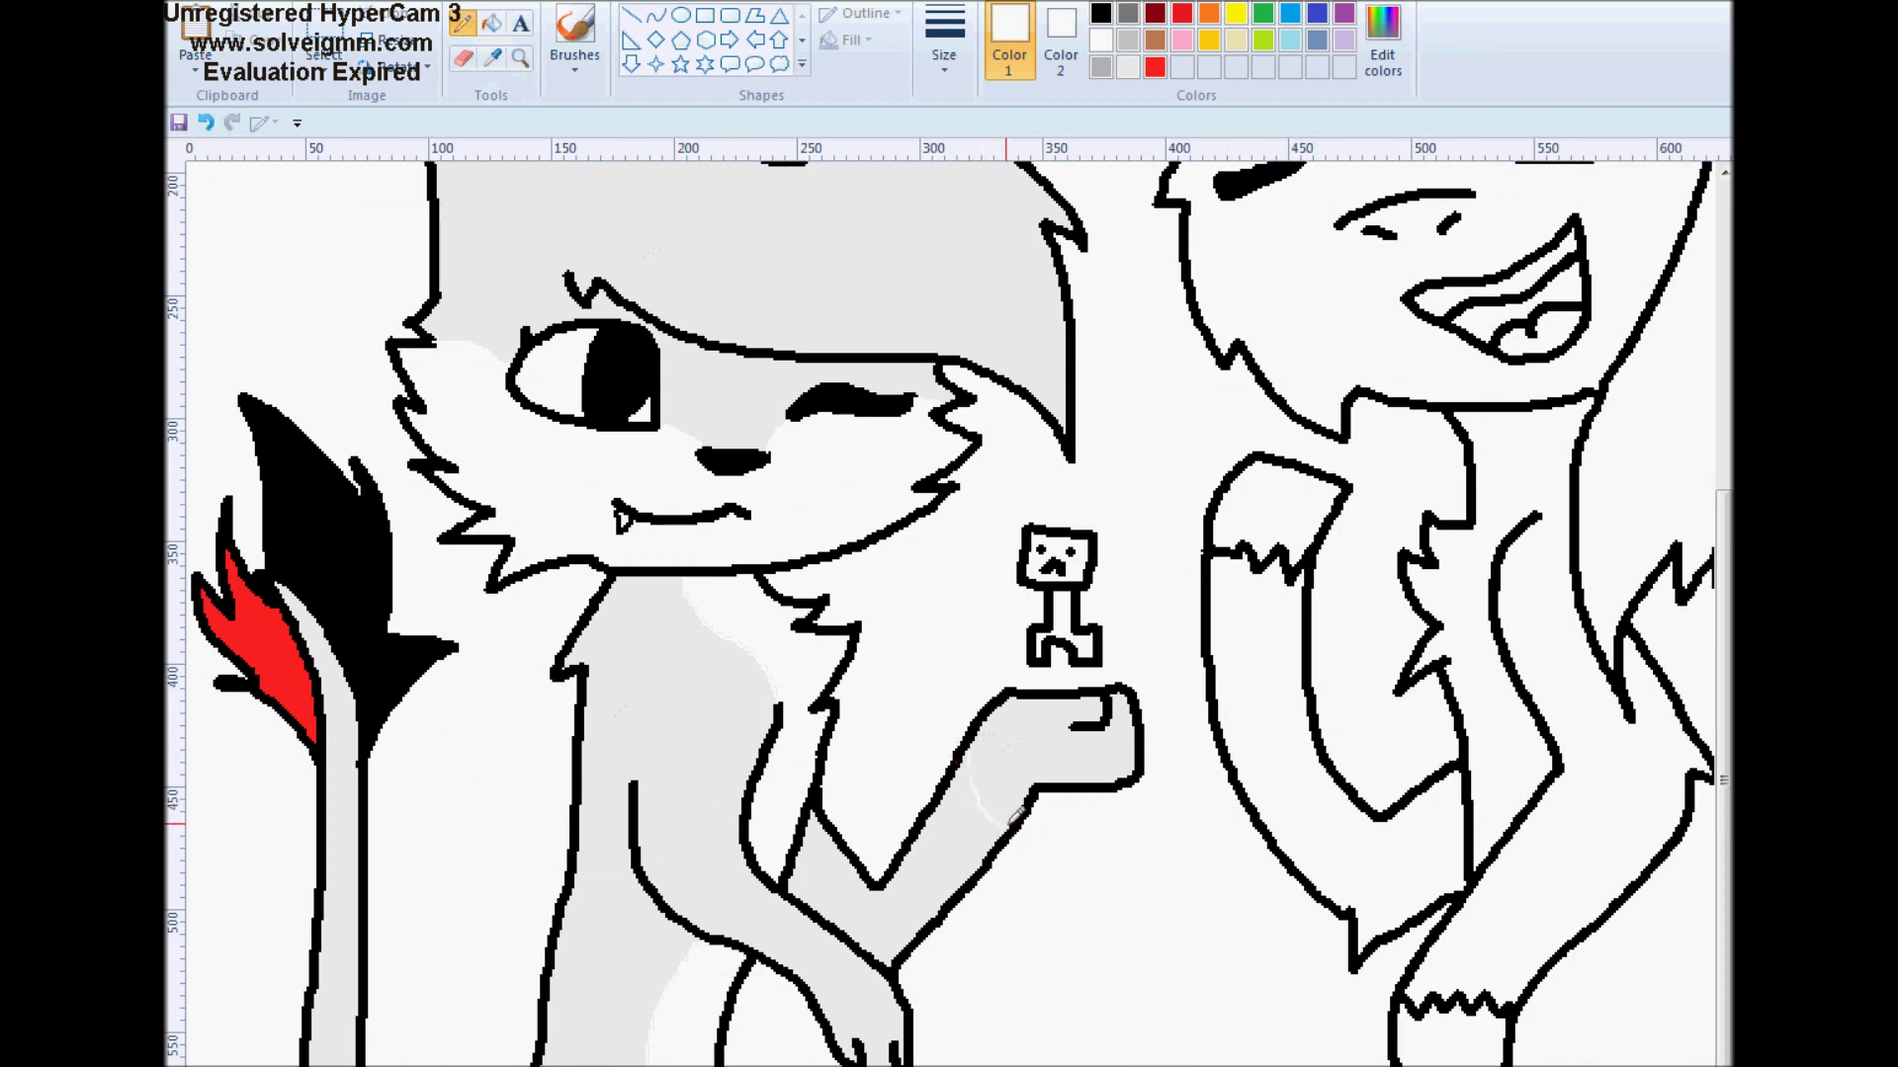
left_click(813, 956)
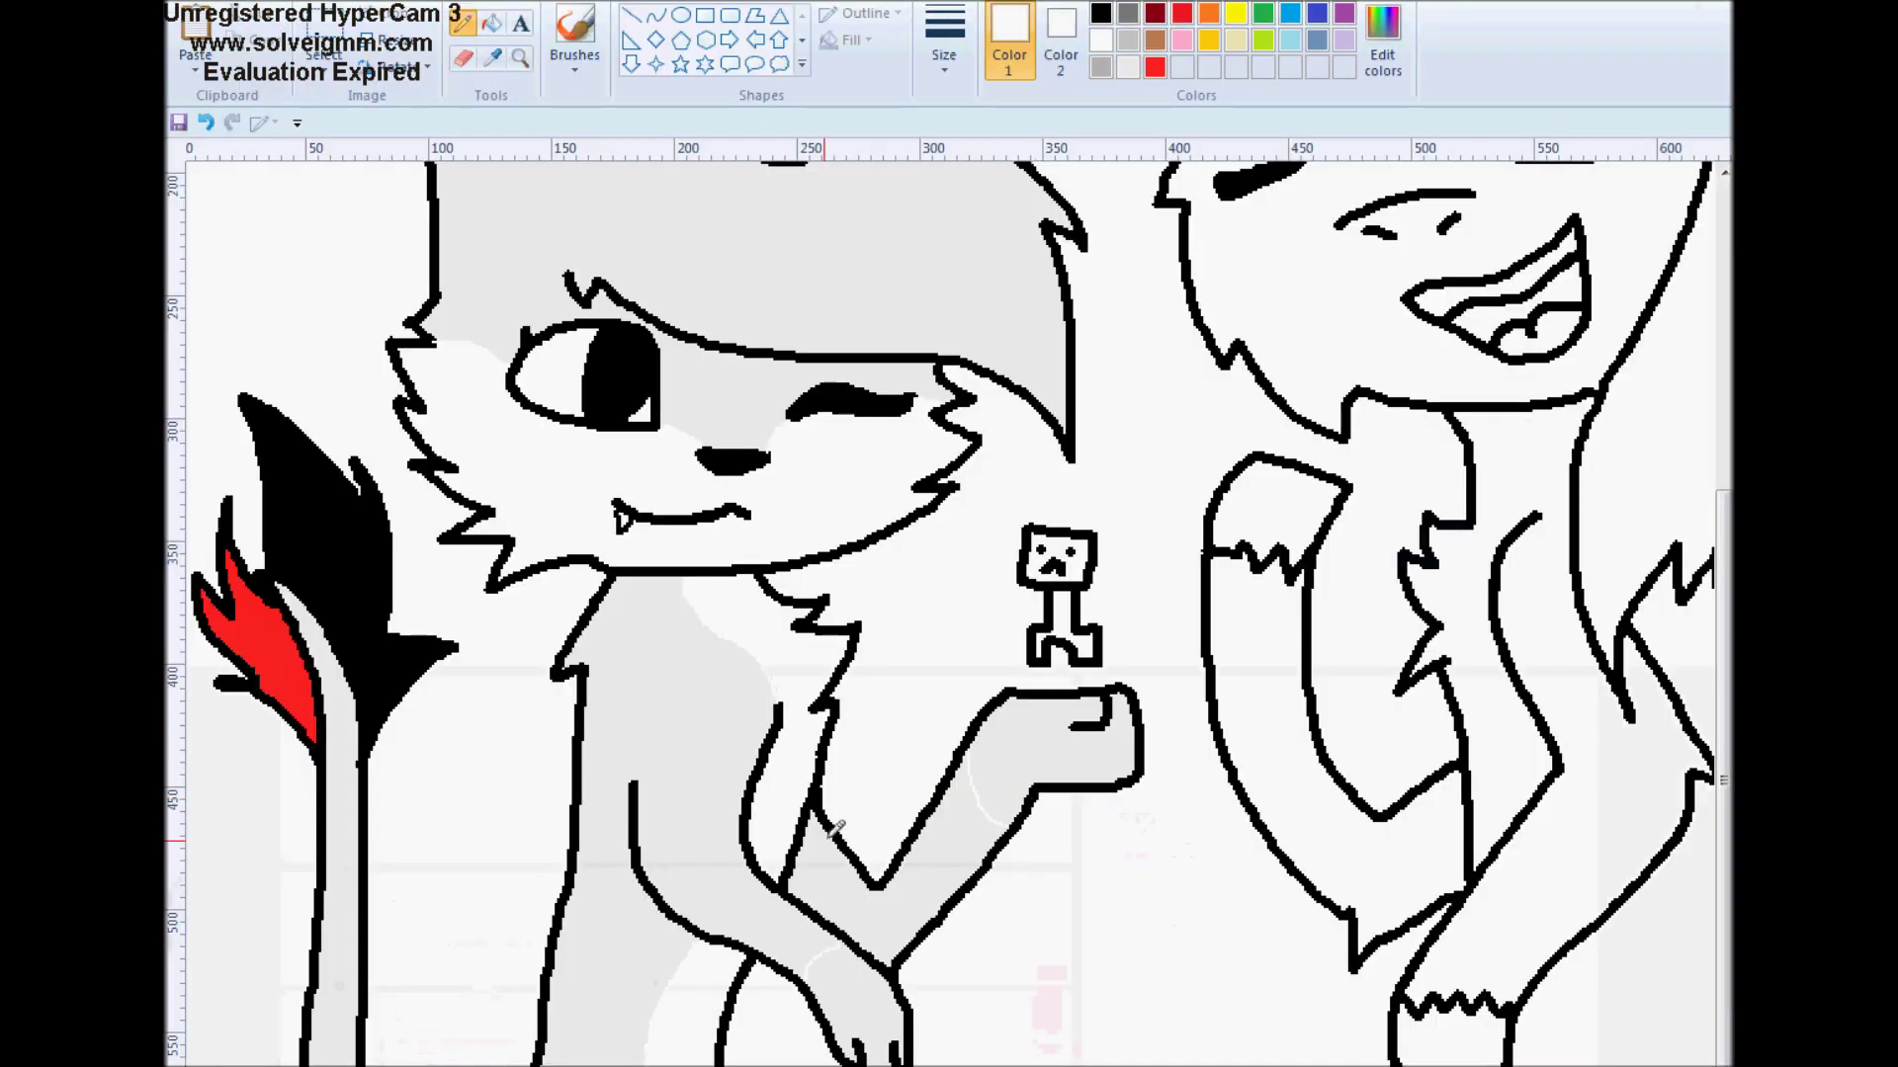
scroll(833, 828, "up", 5)
left_click(491, 23)
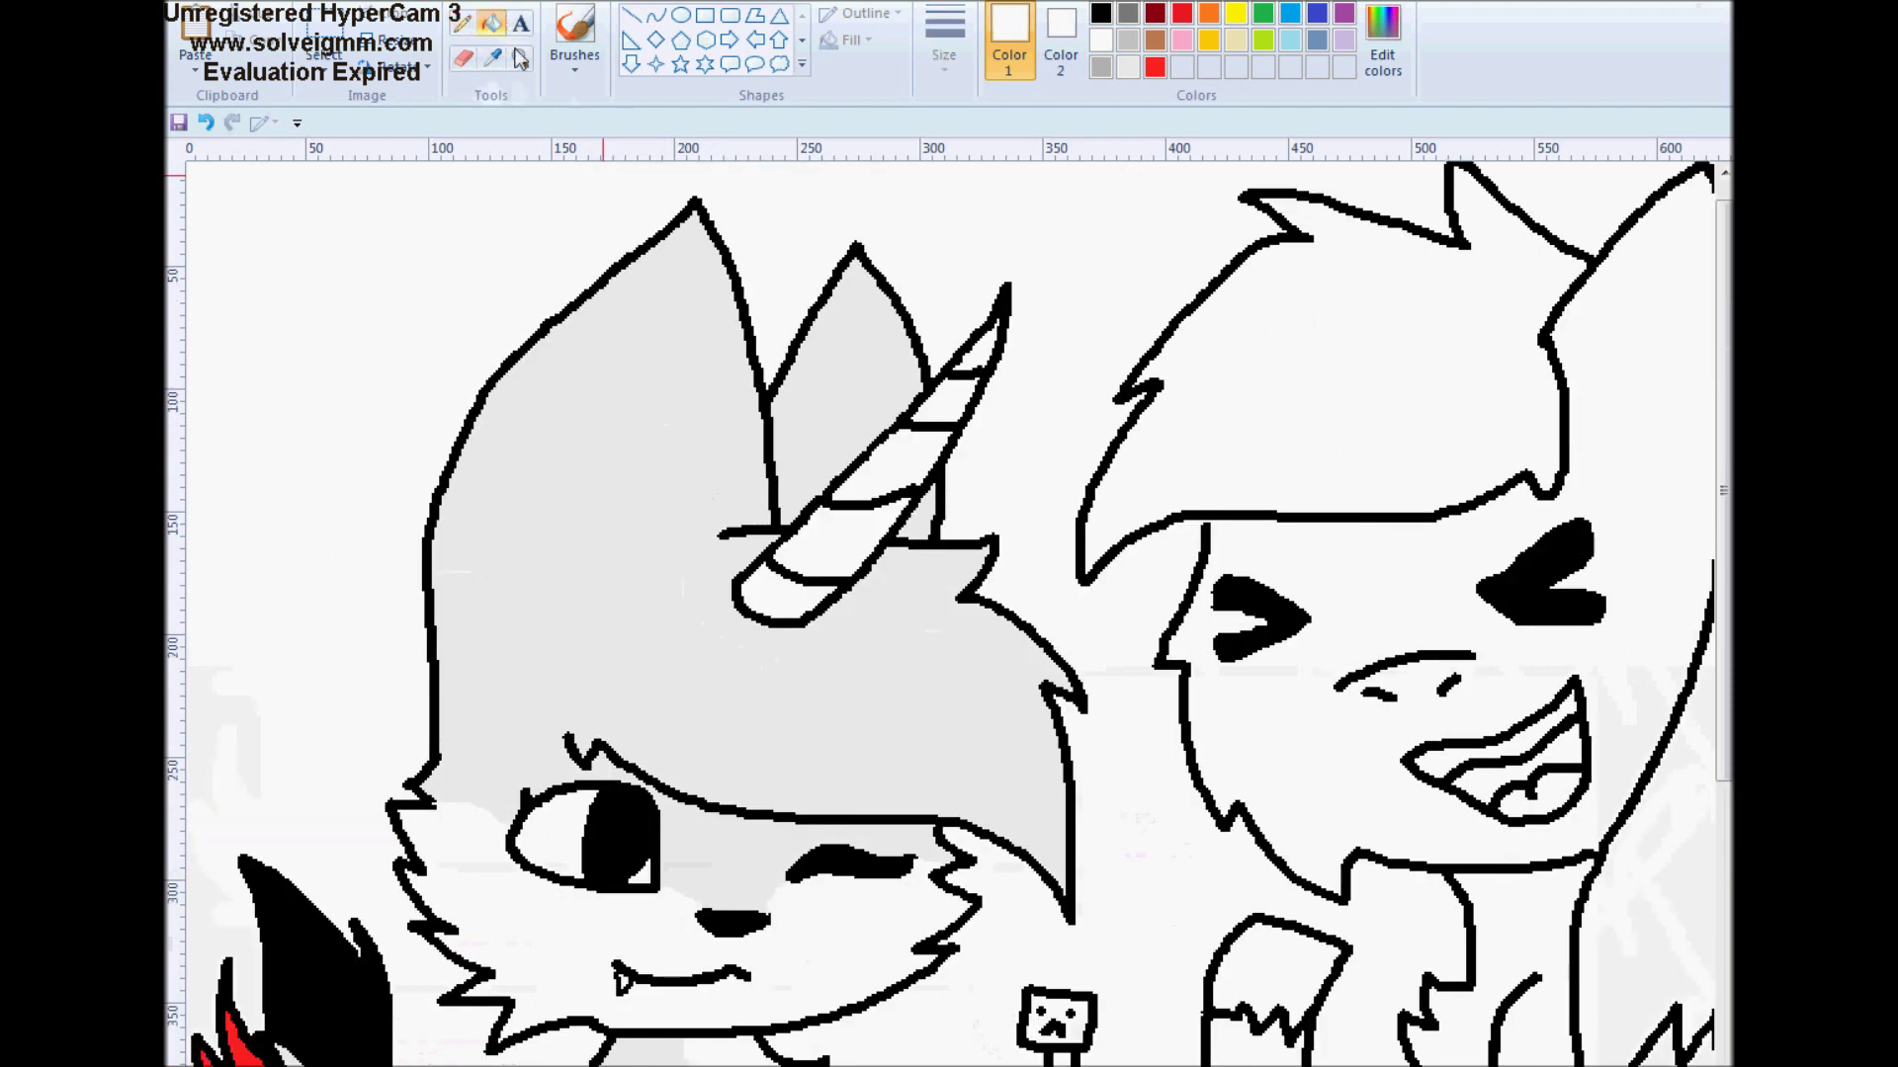
scroll(1010, 756, "down", 5)
scroll(865, 895, "up", 5)
Outline small medium-gray spots on the first character's ear, forehead, hair, cheek and chest with the pencil
left_click(1100, 67)
left_click(462, 23)
left_click(943, 39)
left_click_drag(634, 348, 635, 350)
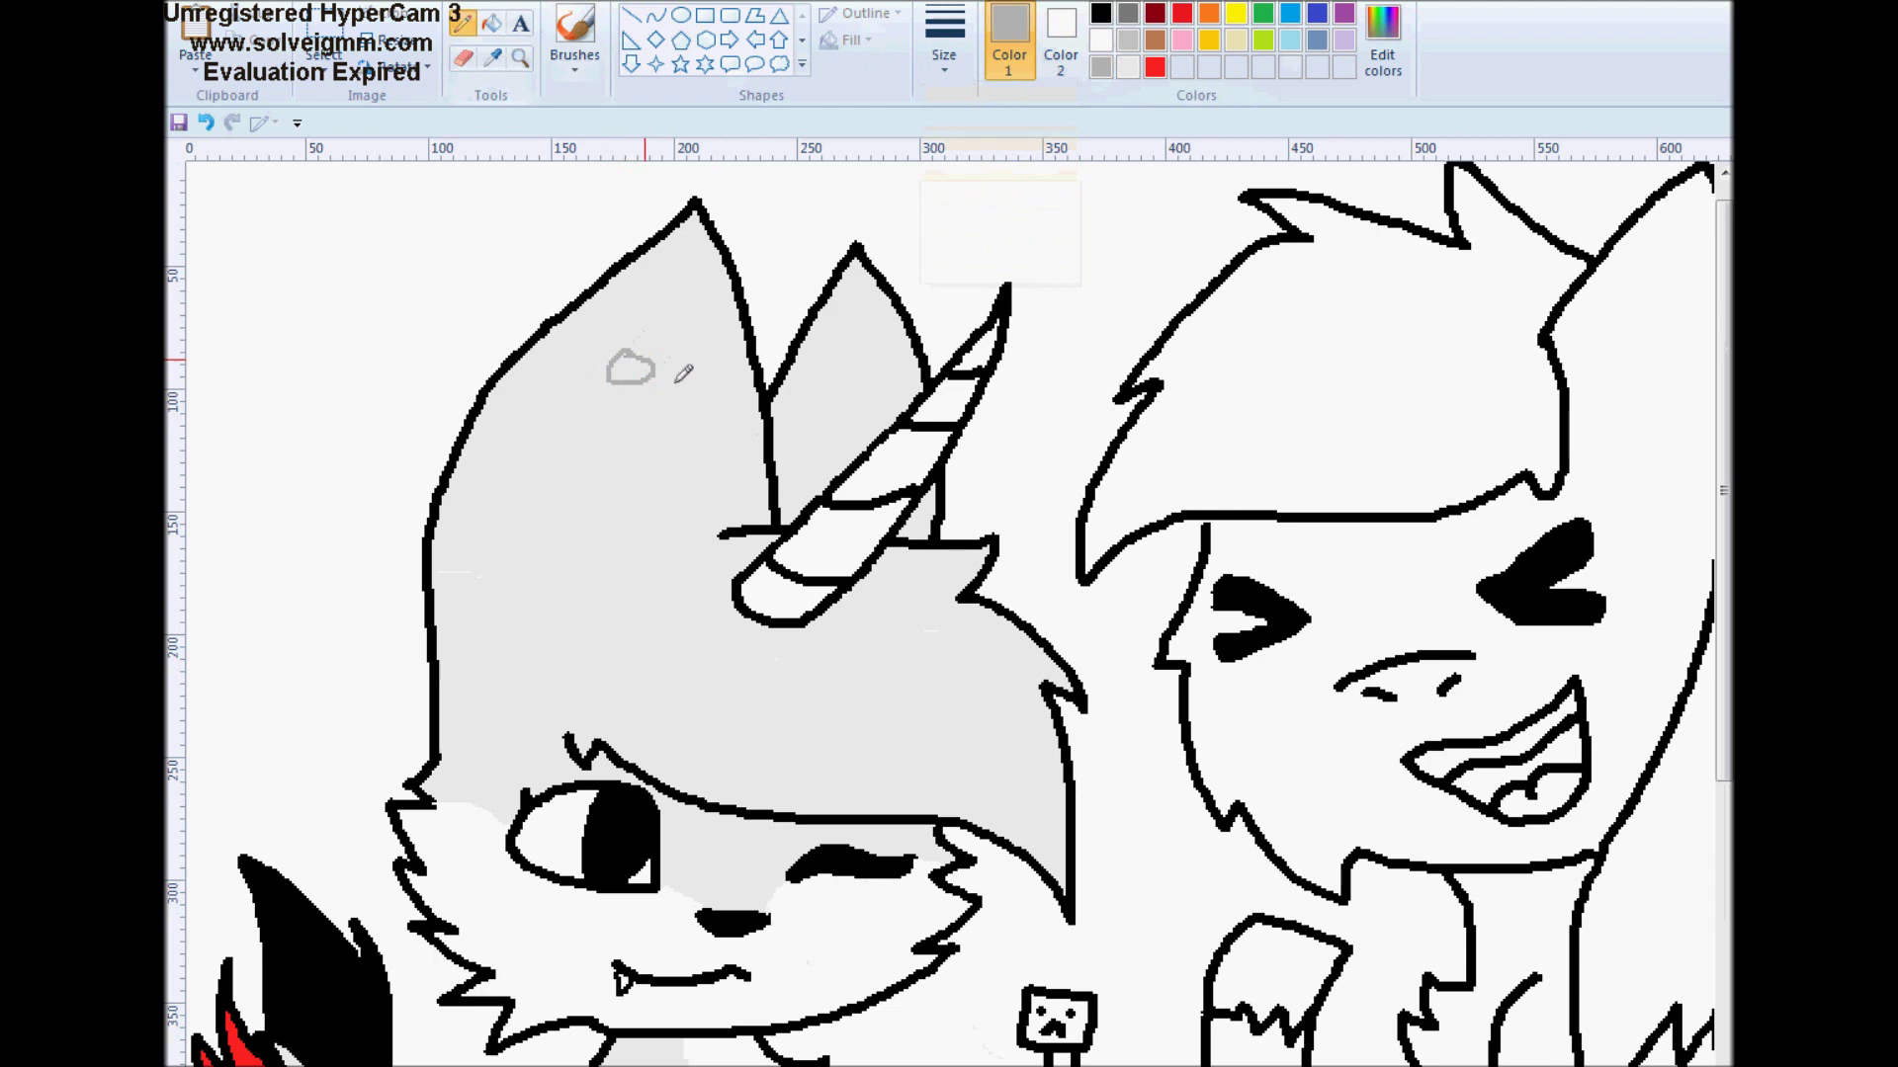
left_click_drag(680, 642, 682, 641)
left_click_drag(901, 737, 903, 725)
scroll(903, 724, "down", 5)
left_click_drag(528, 683, 531, 700)
left_click_drag(660, 882, 664, 900)
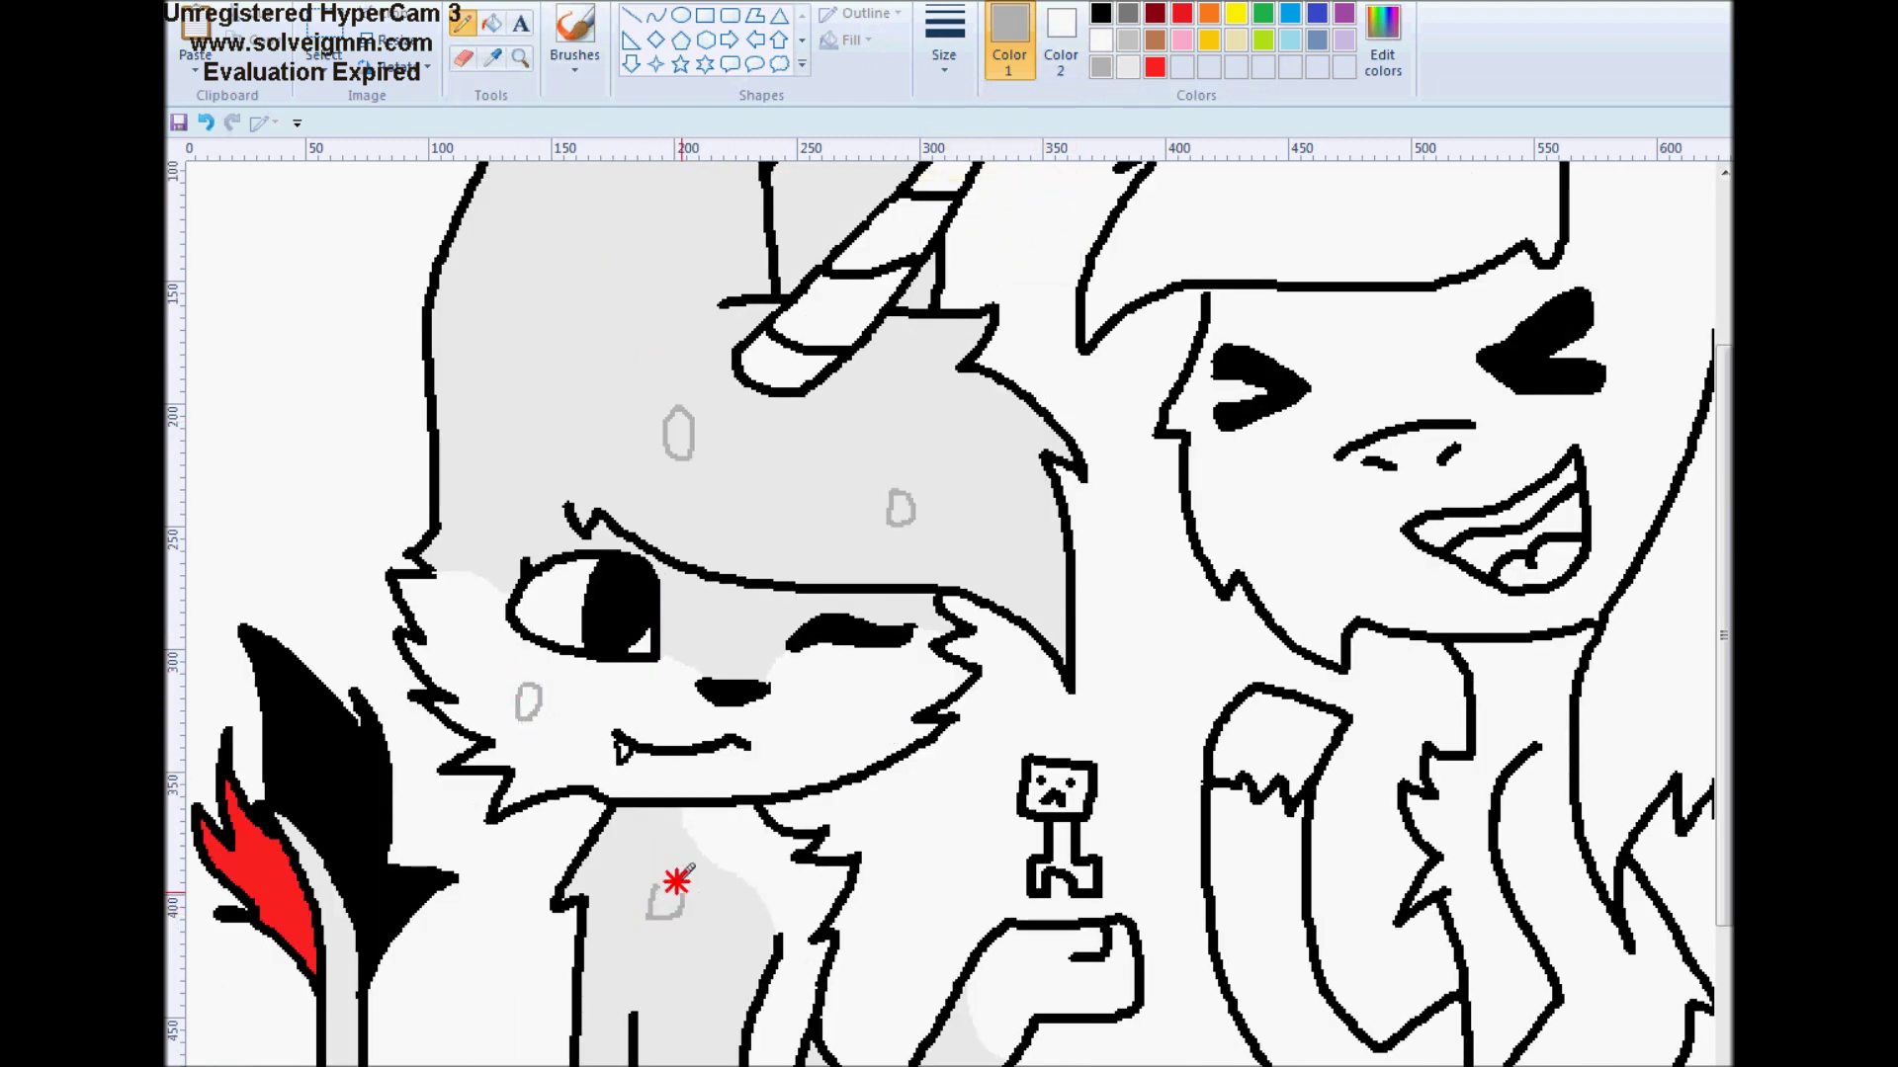
Outline more gray spots on the first character's raised forearm, belly, lower body, chest and between the eyes
scroll(837, 984, "down", 5)
left_click_drag(935, 852, 936, 870)
left_click_drag(697, 802, 696, 822)
mouse_move(598, 974)
left_mouse_down()
mouse_move(622, 999)
mouse_move(600, 972)
left_mouse_up()
left_click_drag(747, 675, 751, 671)
left_click_drag(734, 387, 736, 384)
Fill the first character's horn segments with a custom very light gray
scroll(709, 966, "up", 5)
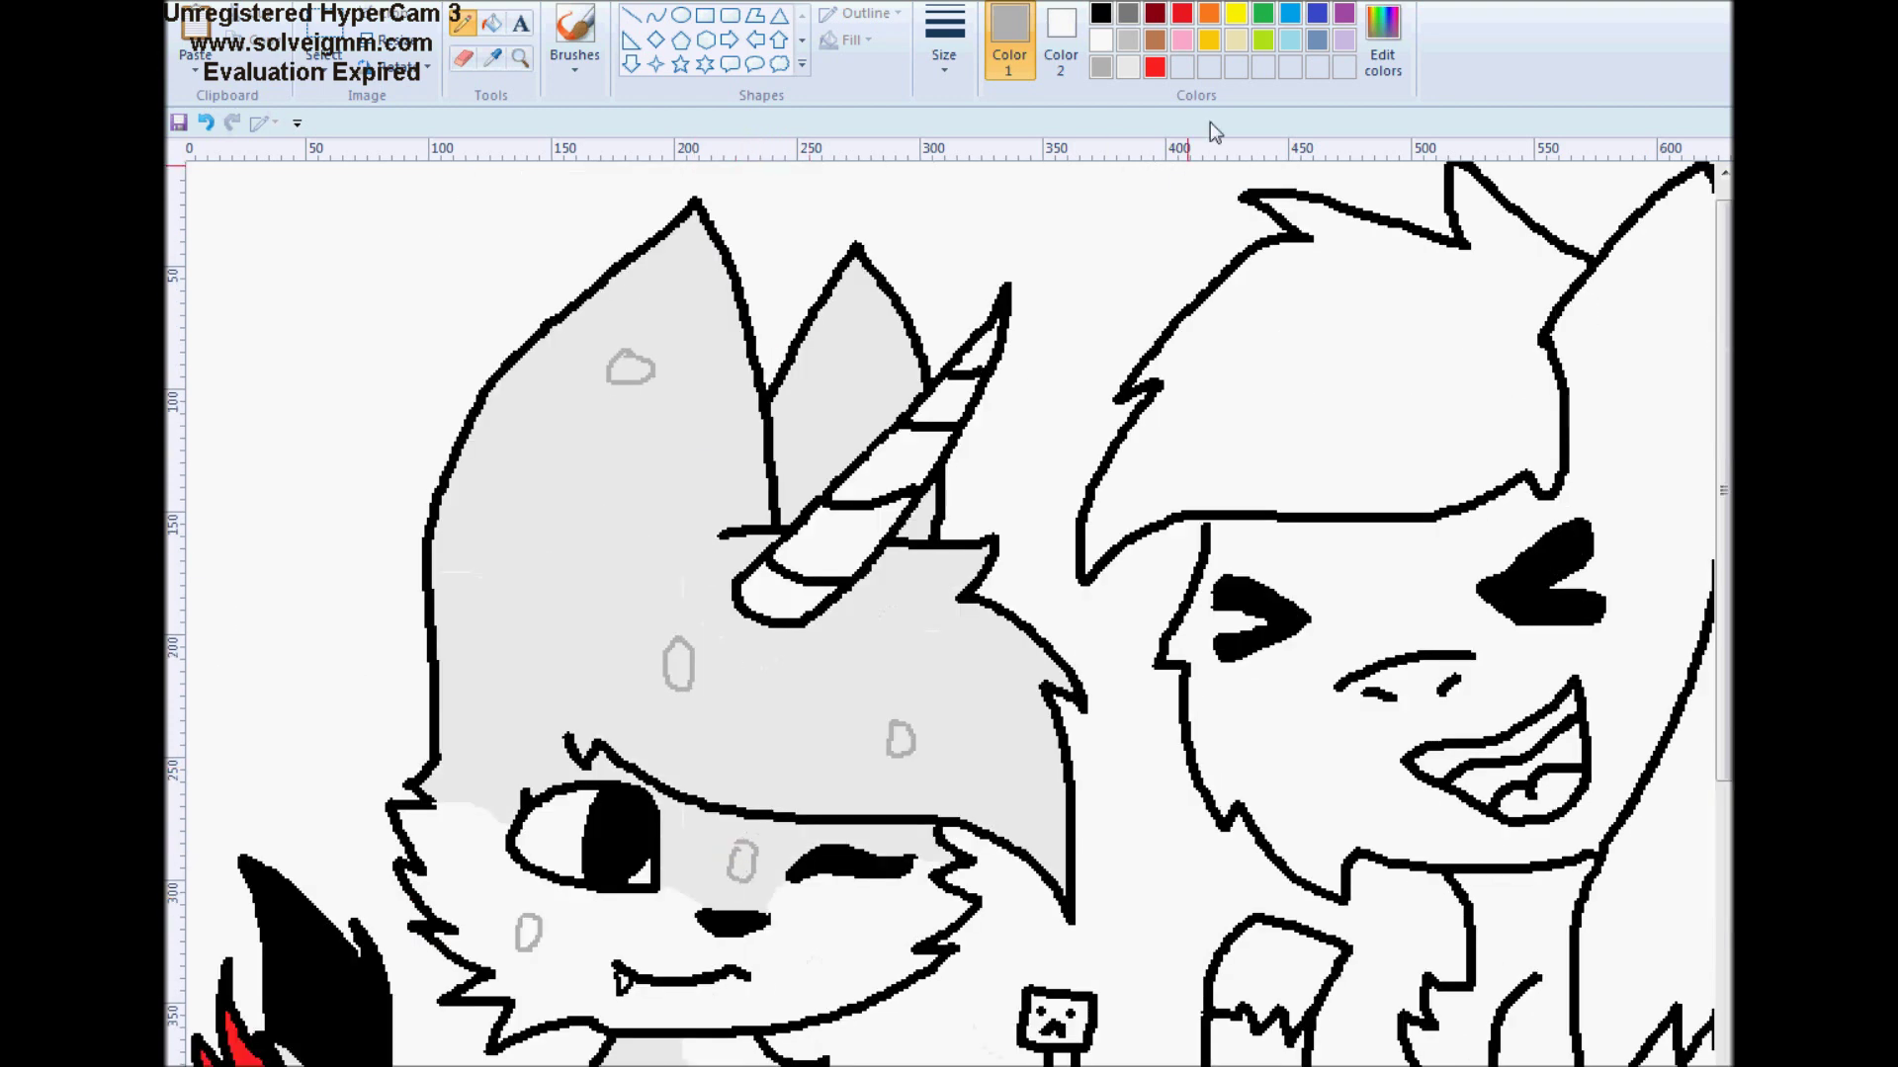
left_click(1128, 67)
left_click(1383, 39)
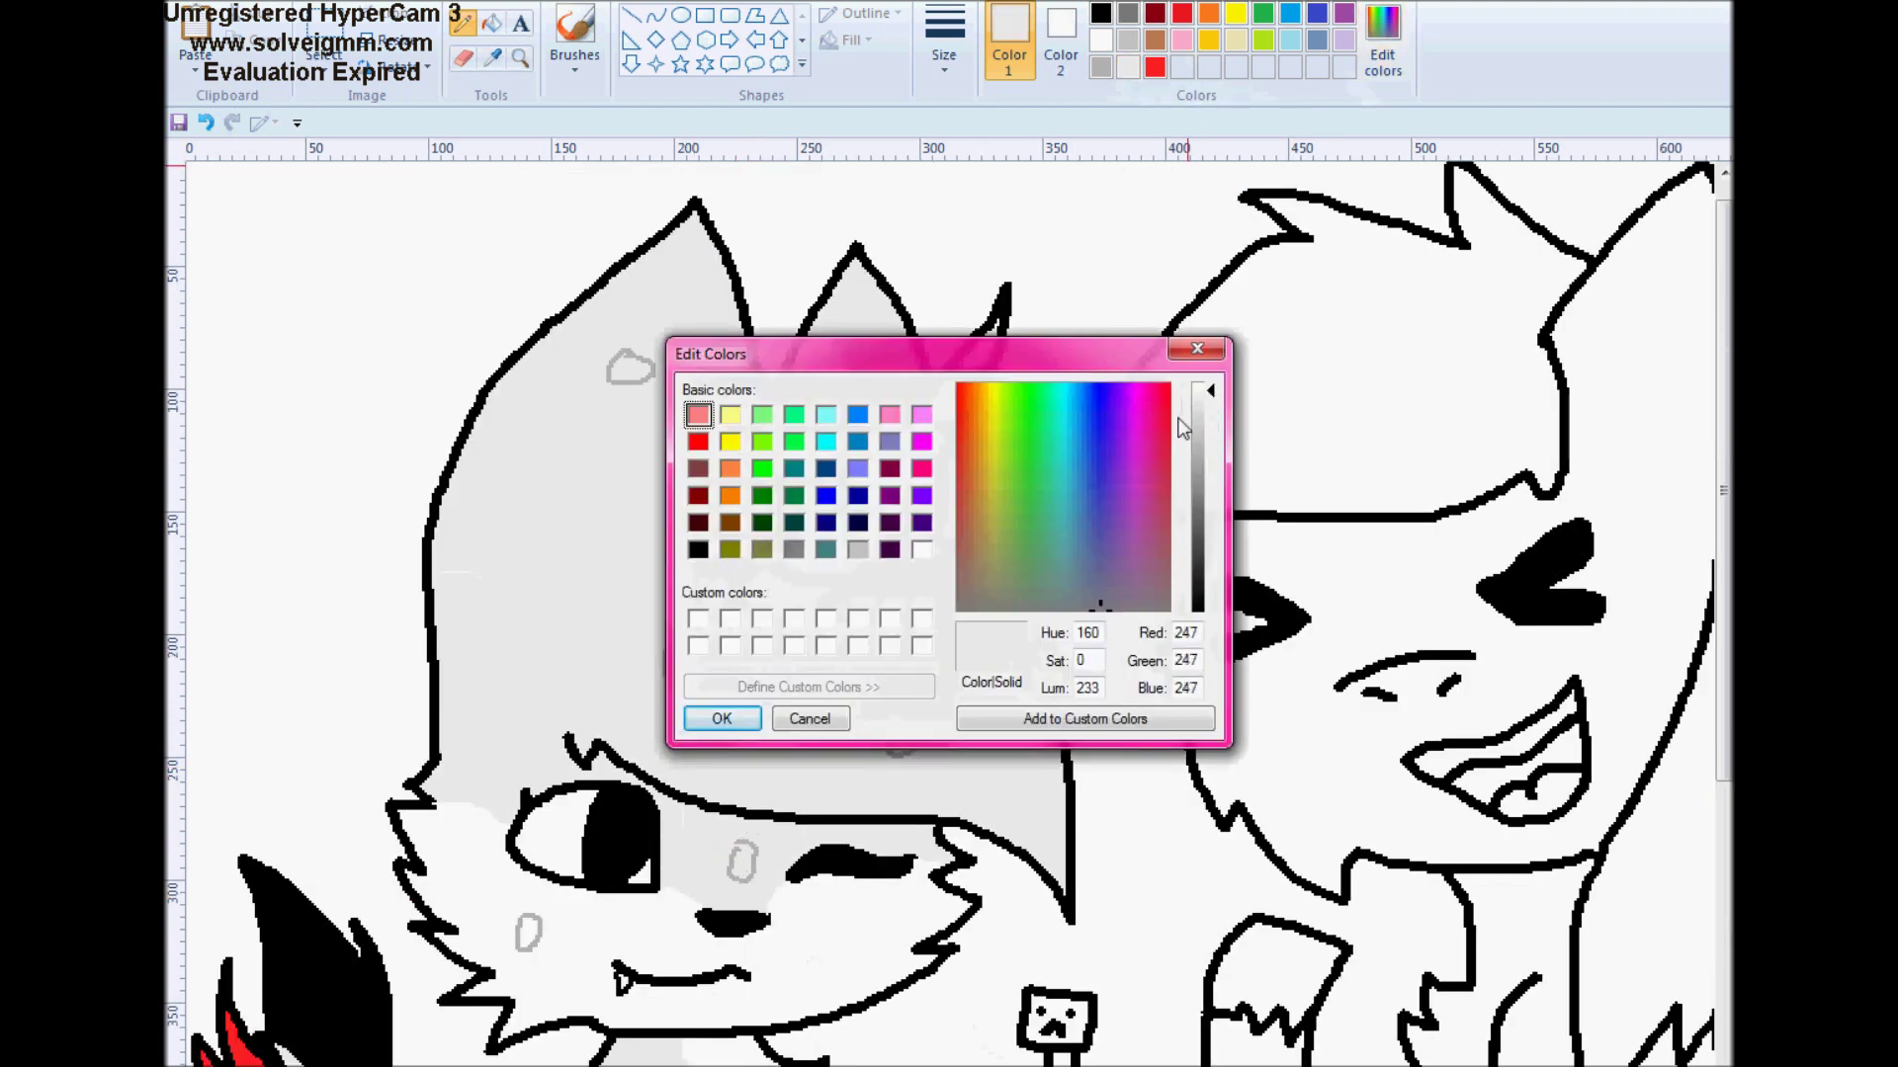
left_click(722, 719)
left_click(491, 22)
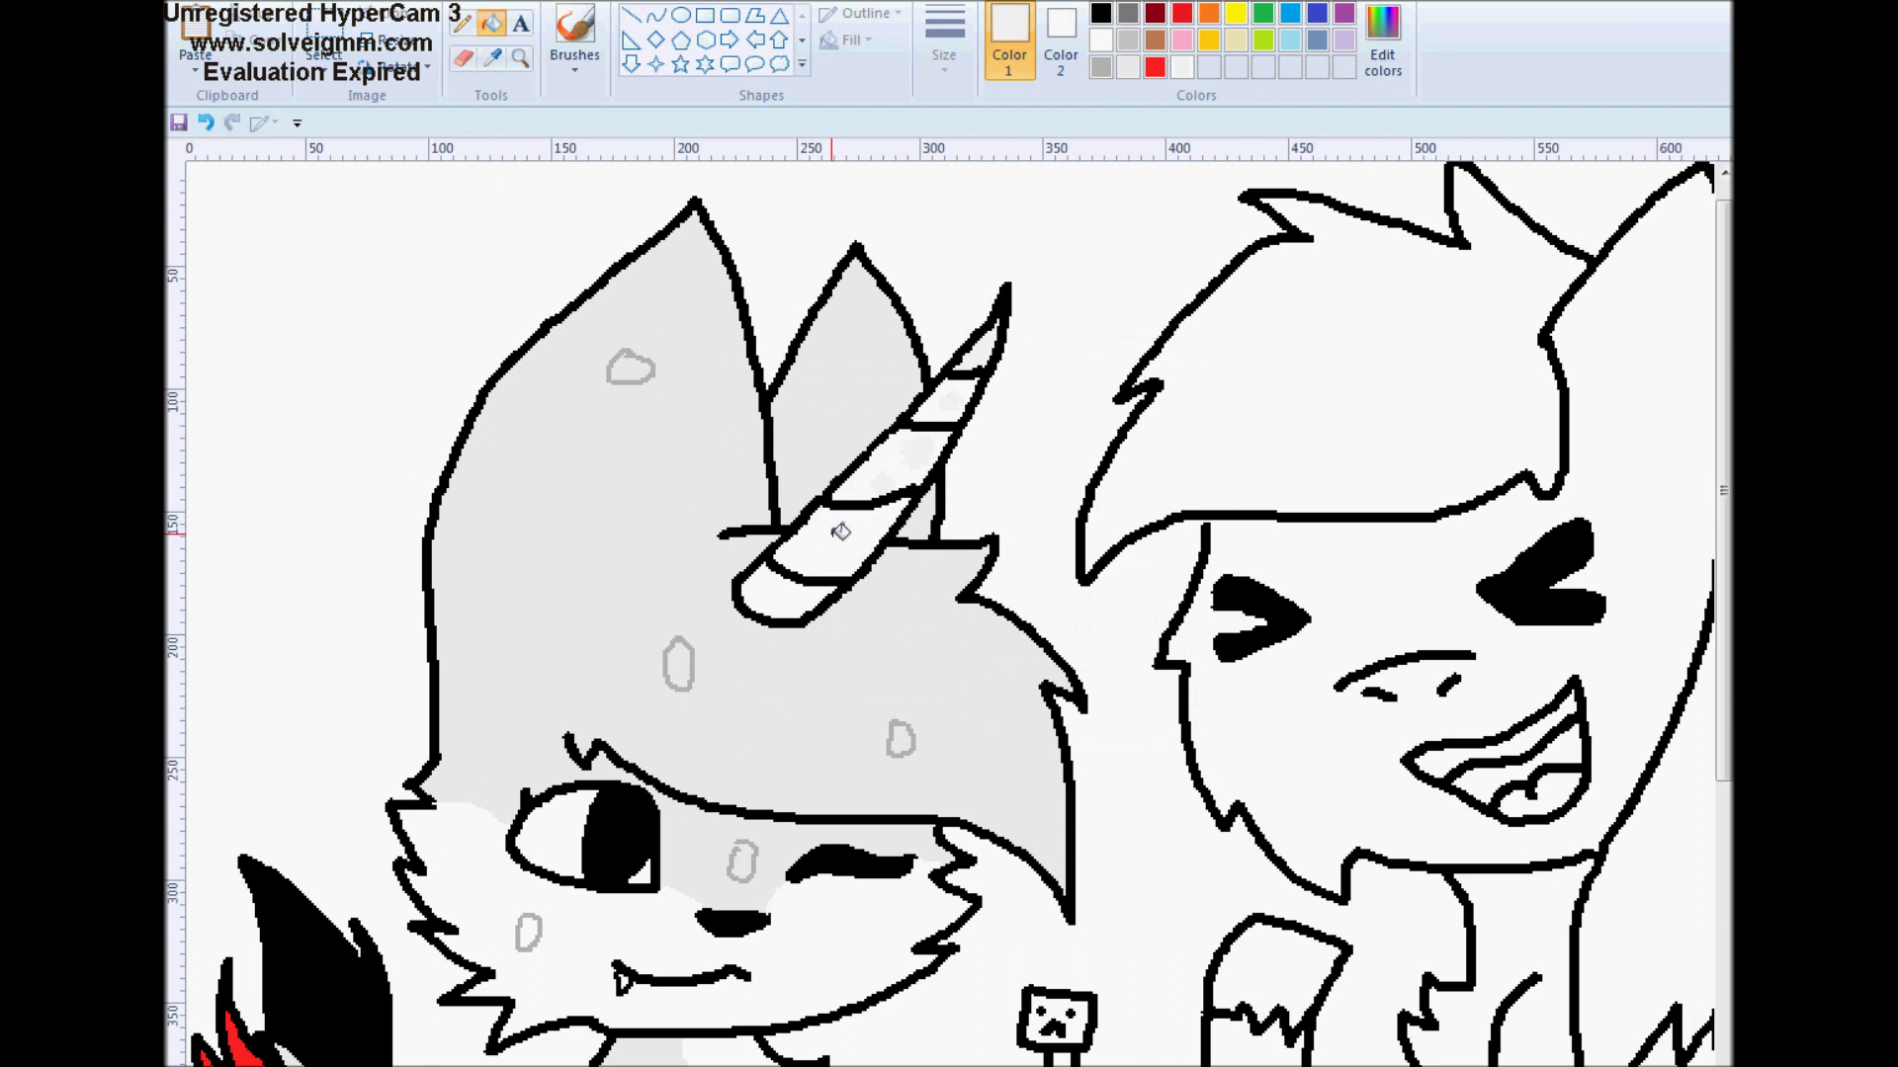
Outline additional medium-gray spots on the first character's ear base, forehead, temple, far cheek and upper body
scroll(1008, 535, "down", 5)
left_click(1100, 67)
left_click(461, 22)
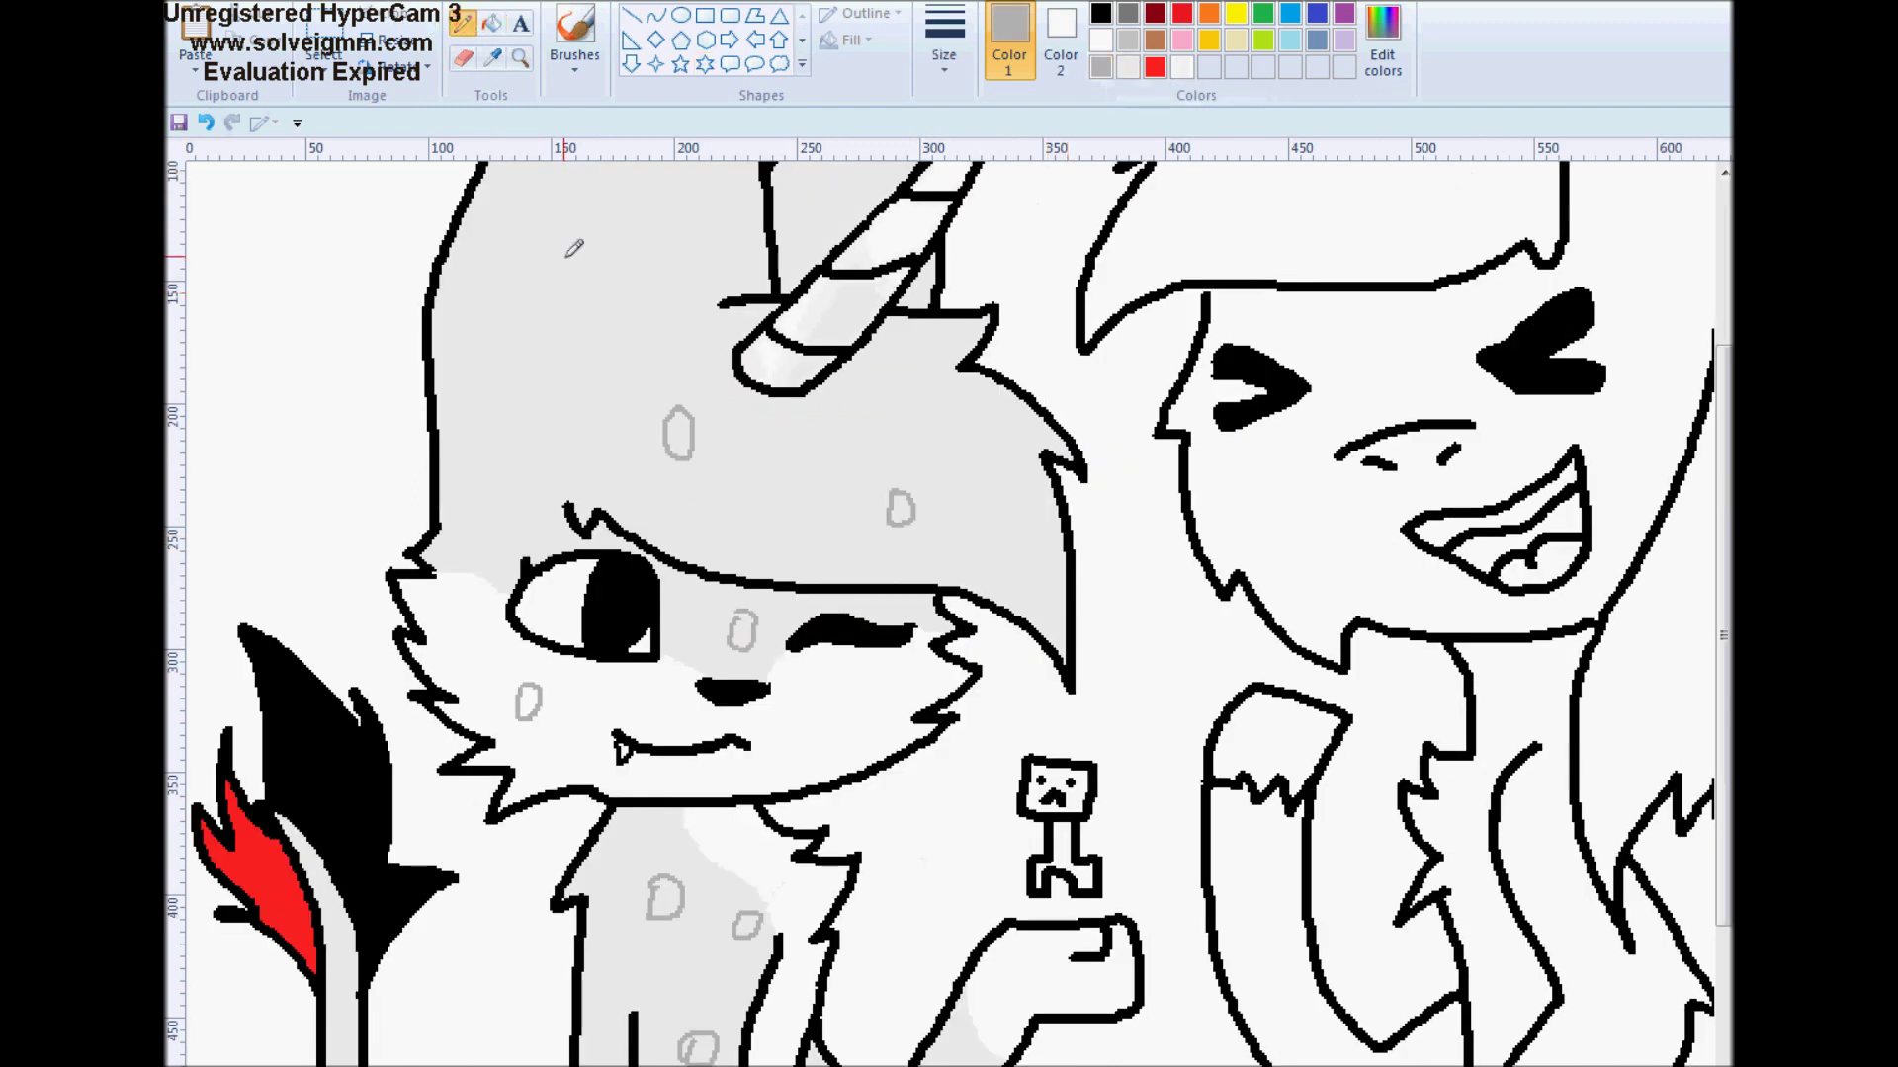
left_click_drag(564, 261, 565, 259)
left_click_drag(676, 201, 678, 199)
left_click_drag(522, 418, 522, 420)
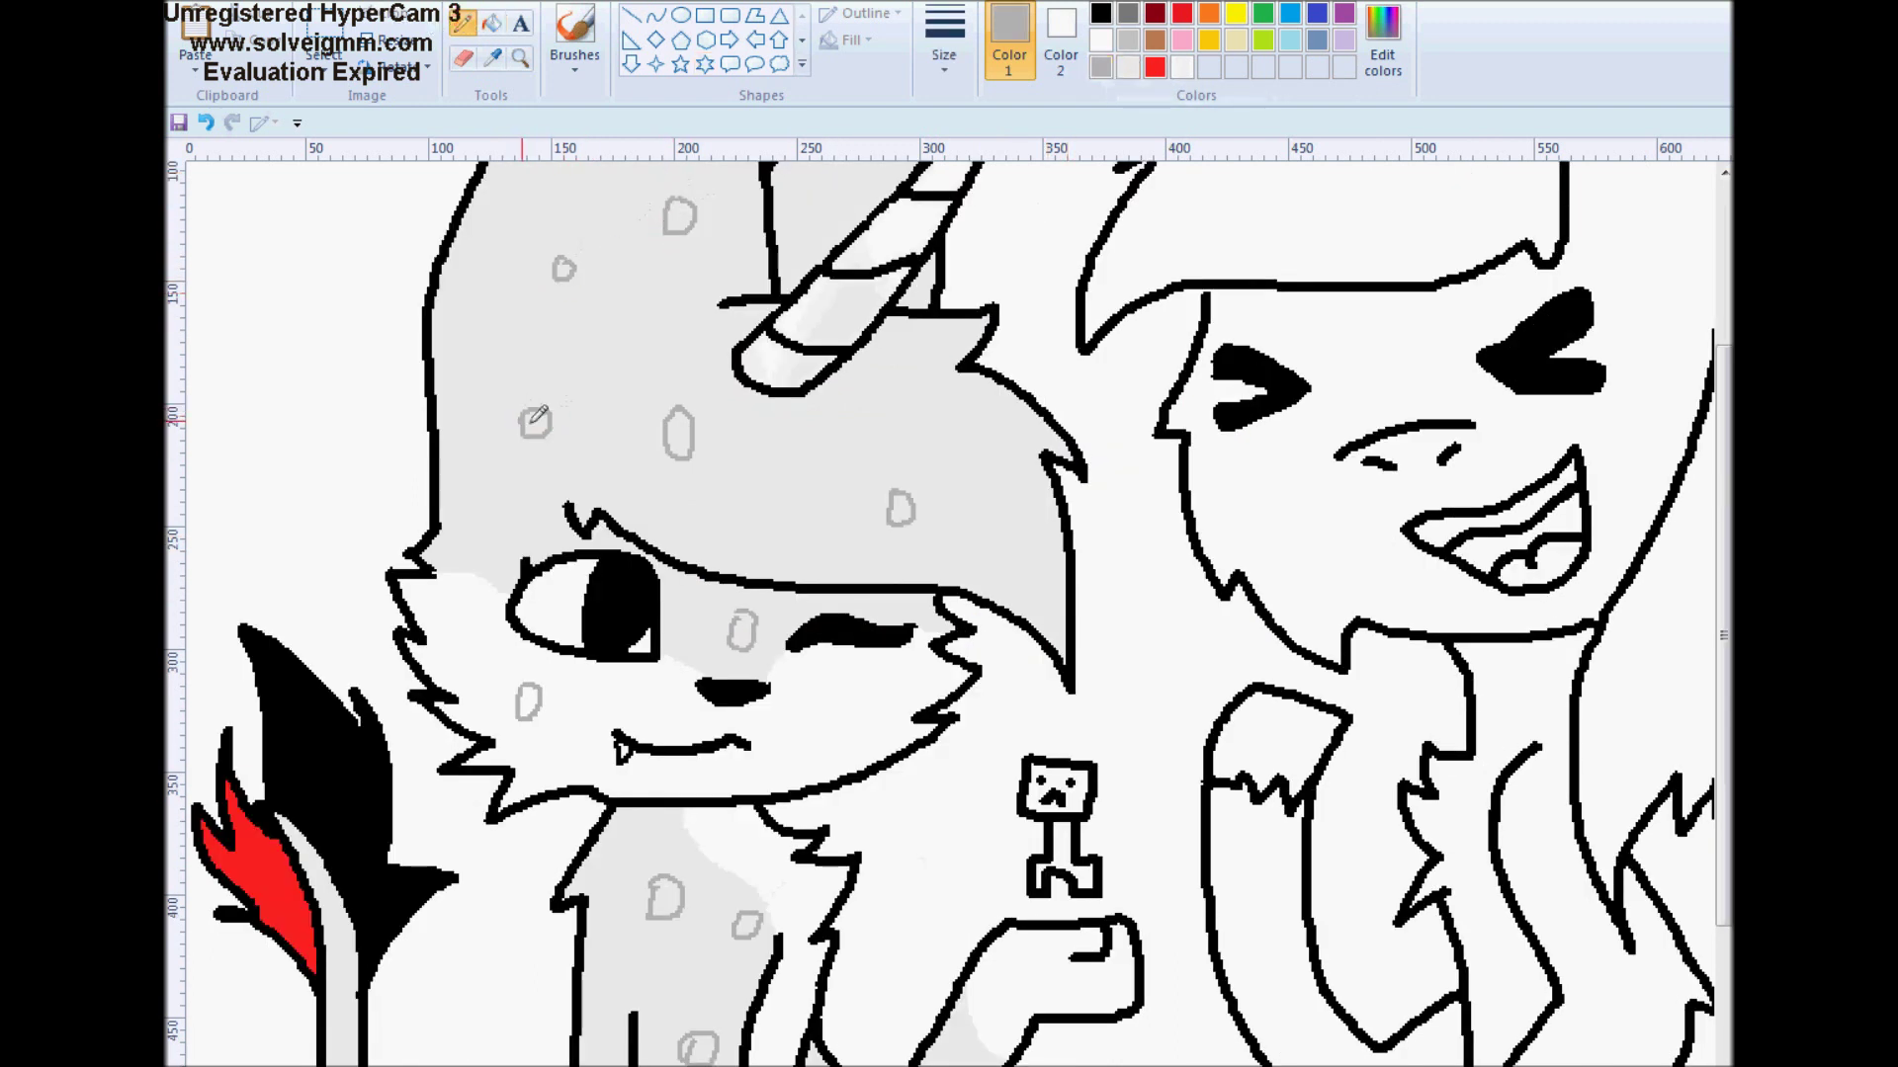
left_click_drag(477, 530, 480, 530)
left_click_drag(843, 690, 845, 689)
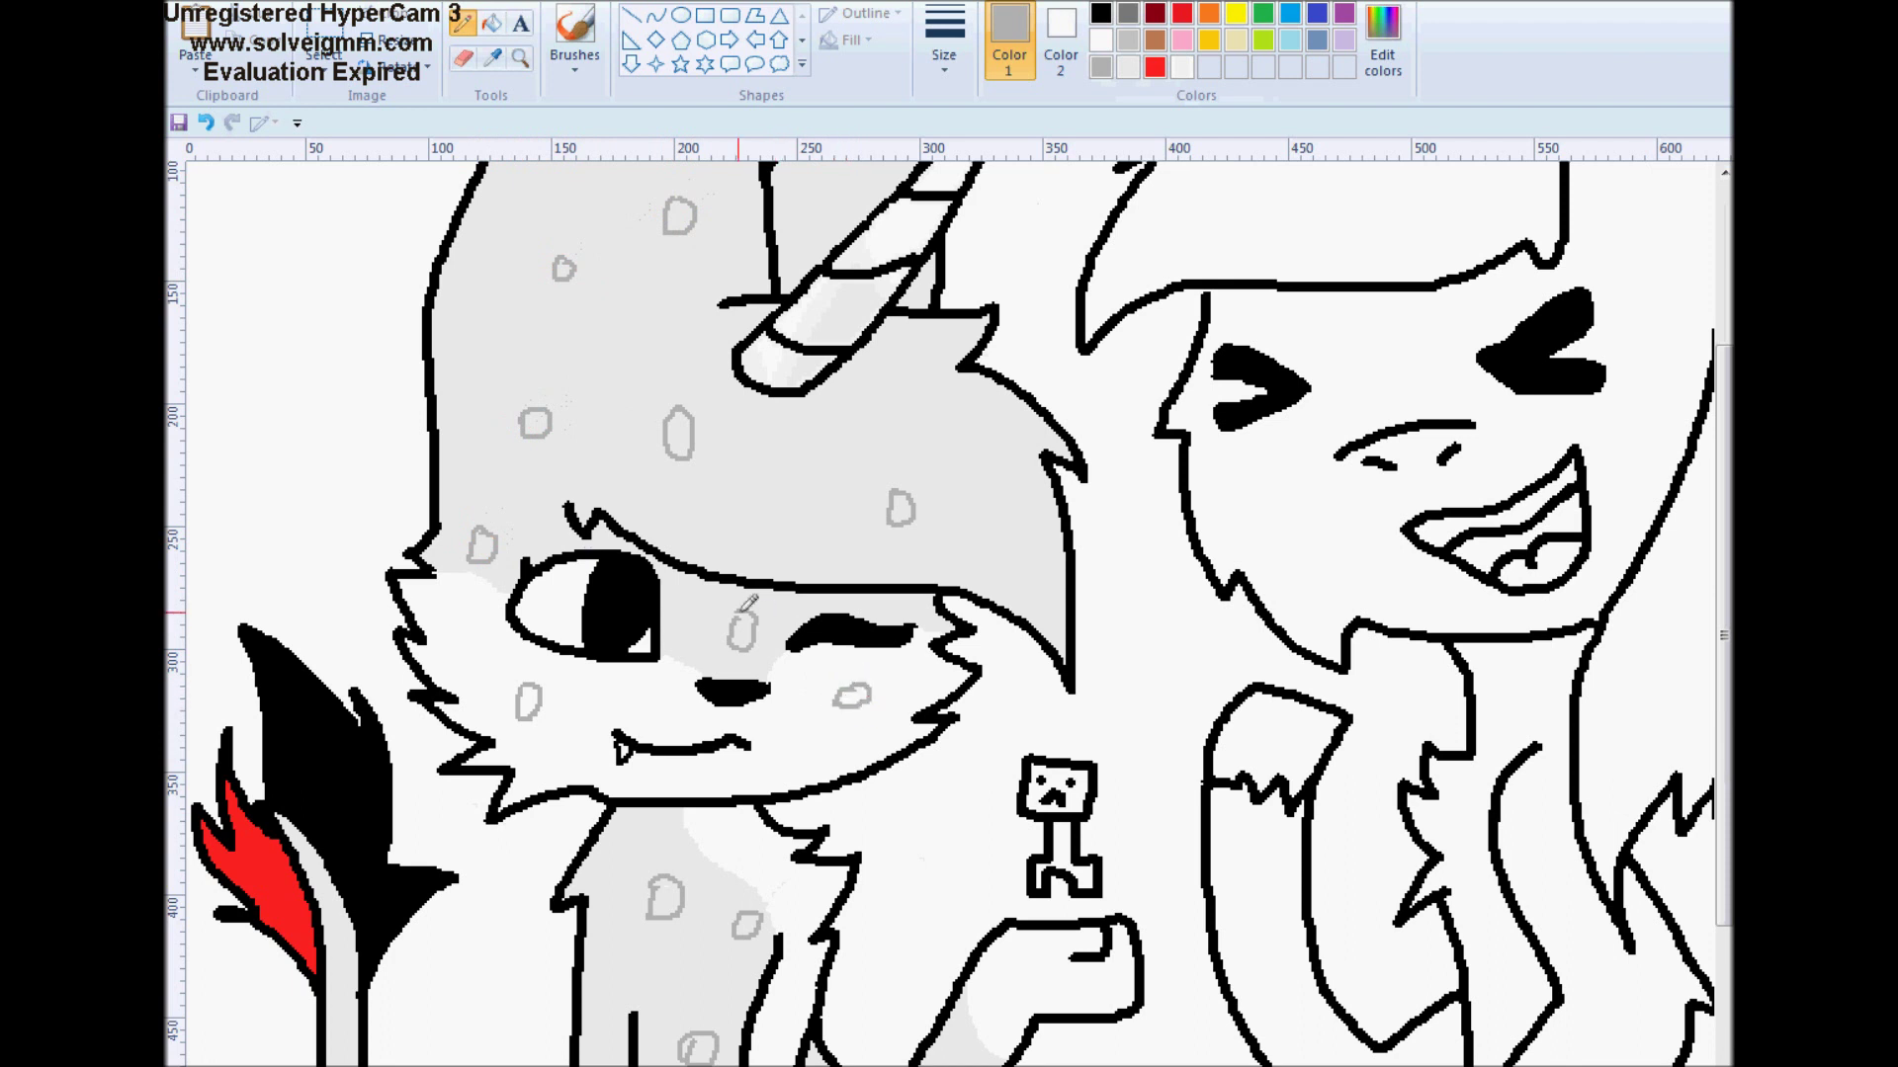
scroll(742, 621, "down", 5)
left_click_drag(617, 731, 619, 729)
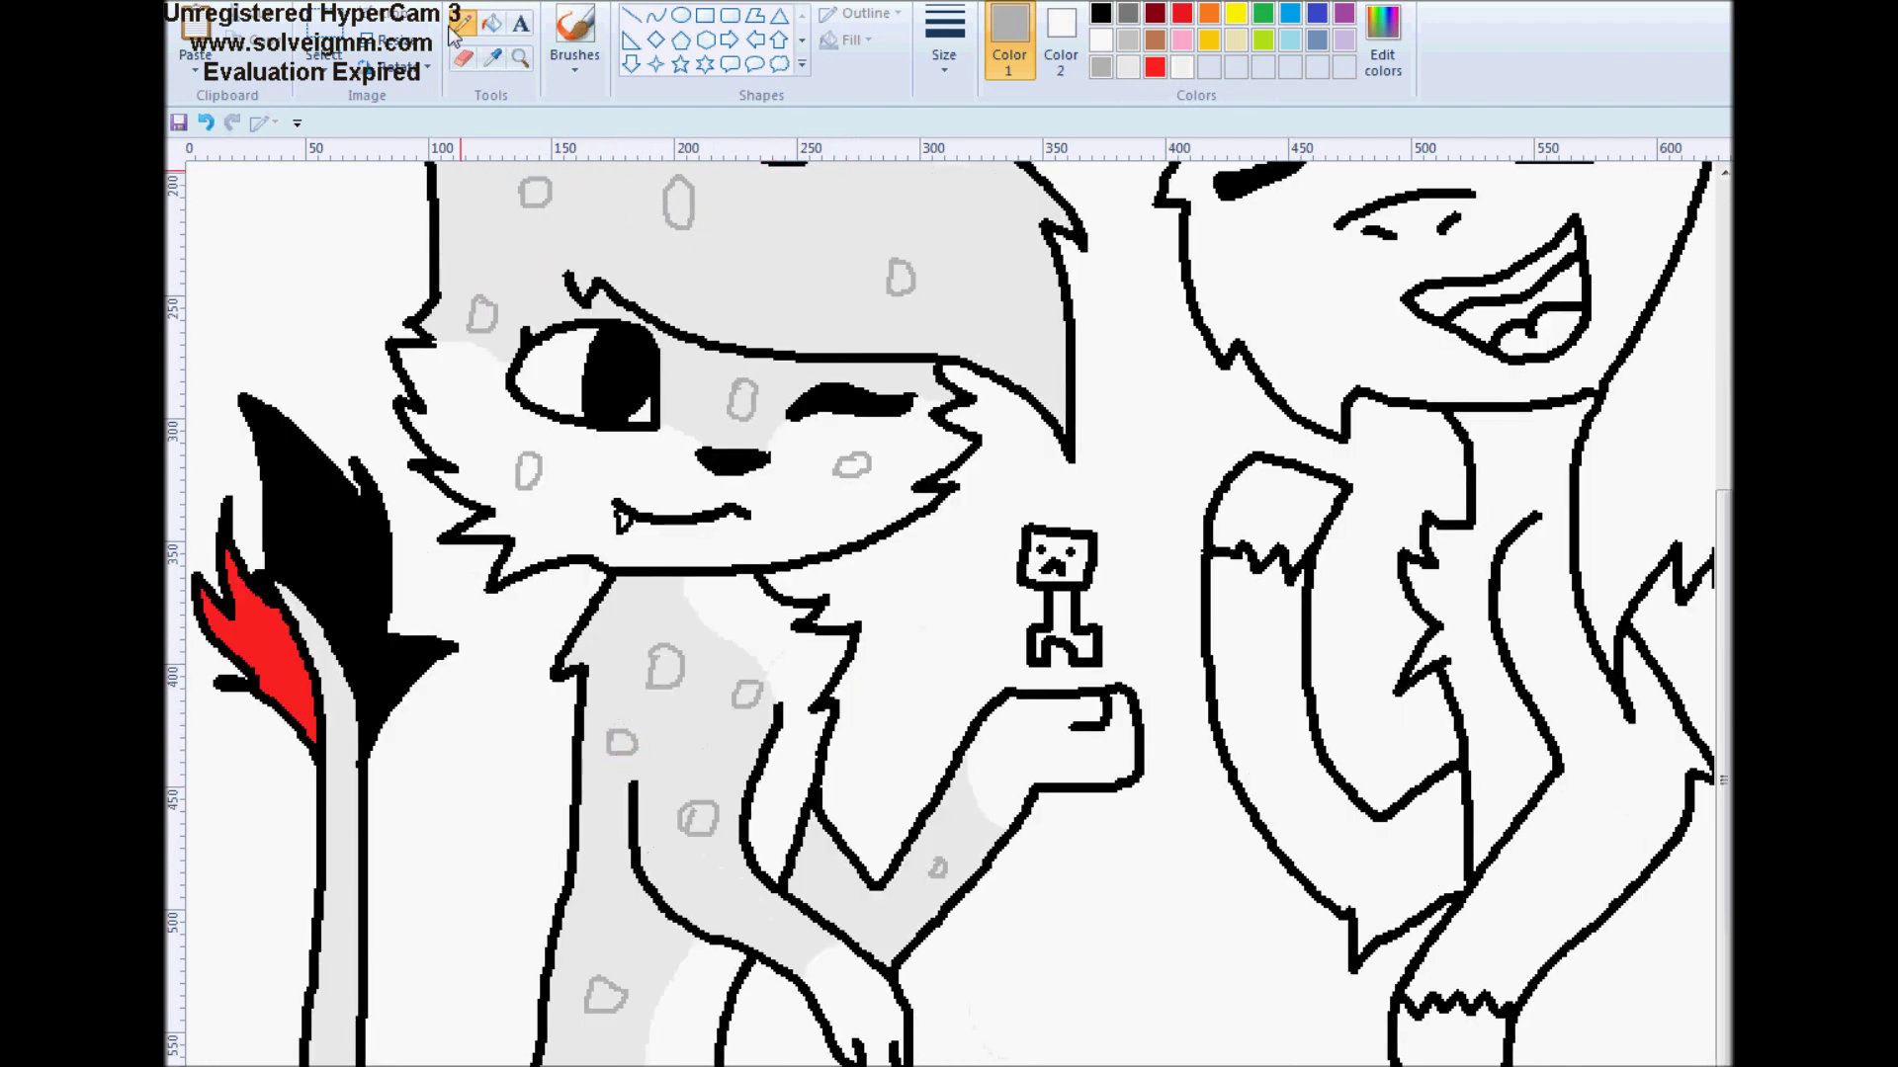
Fill the outlined spots on the first character's head, face, body and ear with the same medium gray
left_click(491, 21)
left_click(530, 195)
left_click(682, 201)
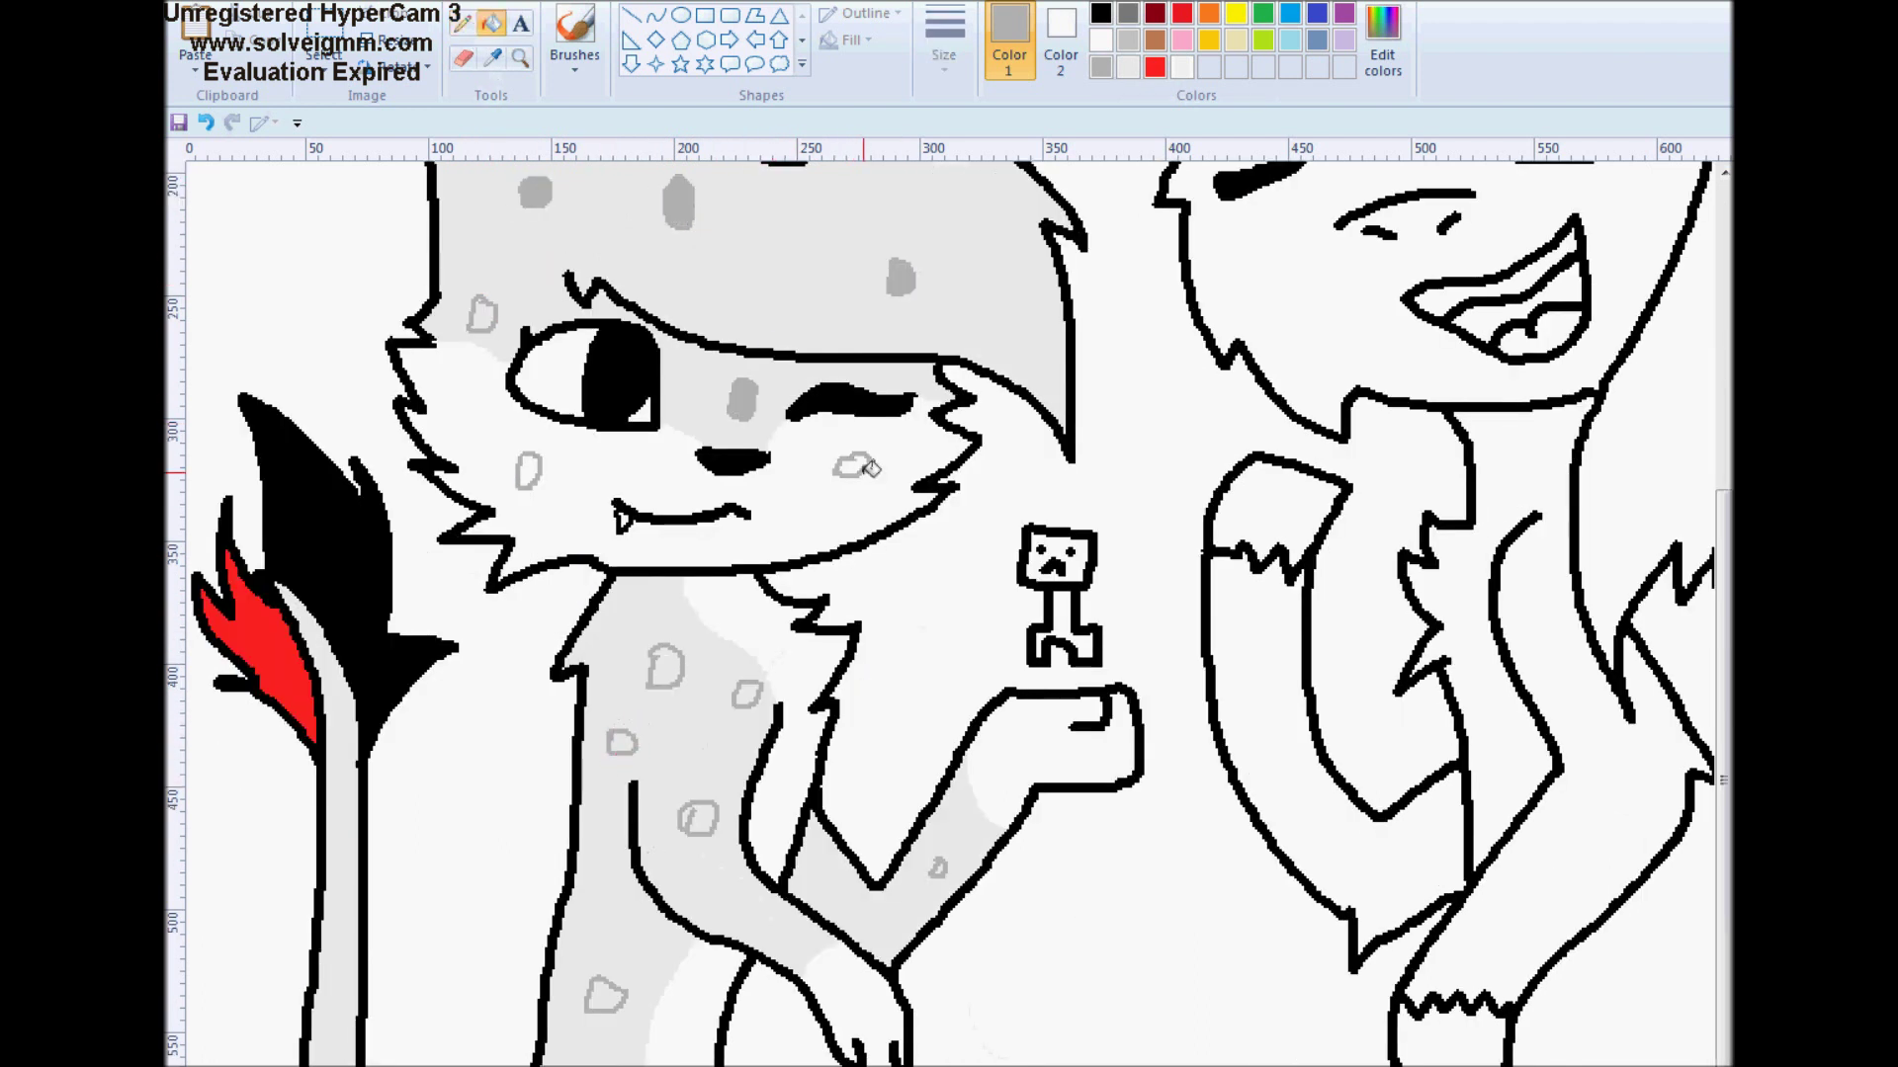
left_click(534, 462)
left_click(679, 662)
left_click(749, 693)
left_click(697, 809)
left_click(621, 743)
left_click(605, 997)
scroll(884, 816, "up", 3)
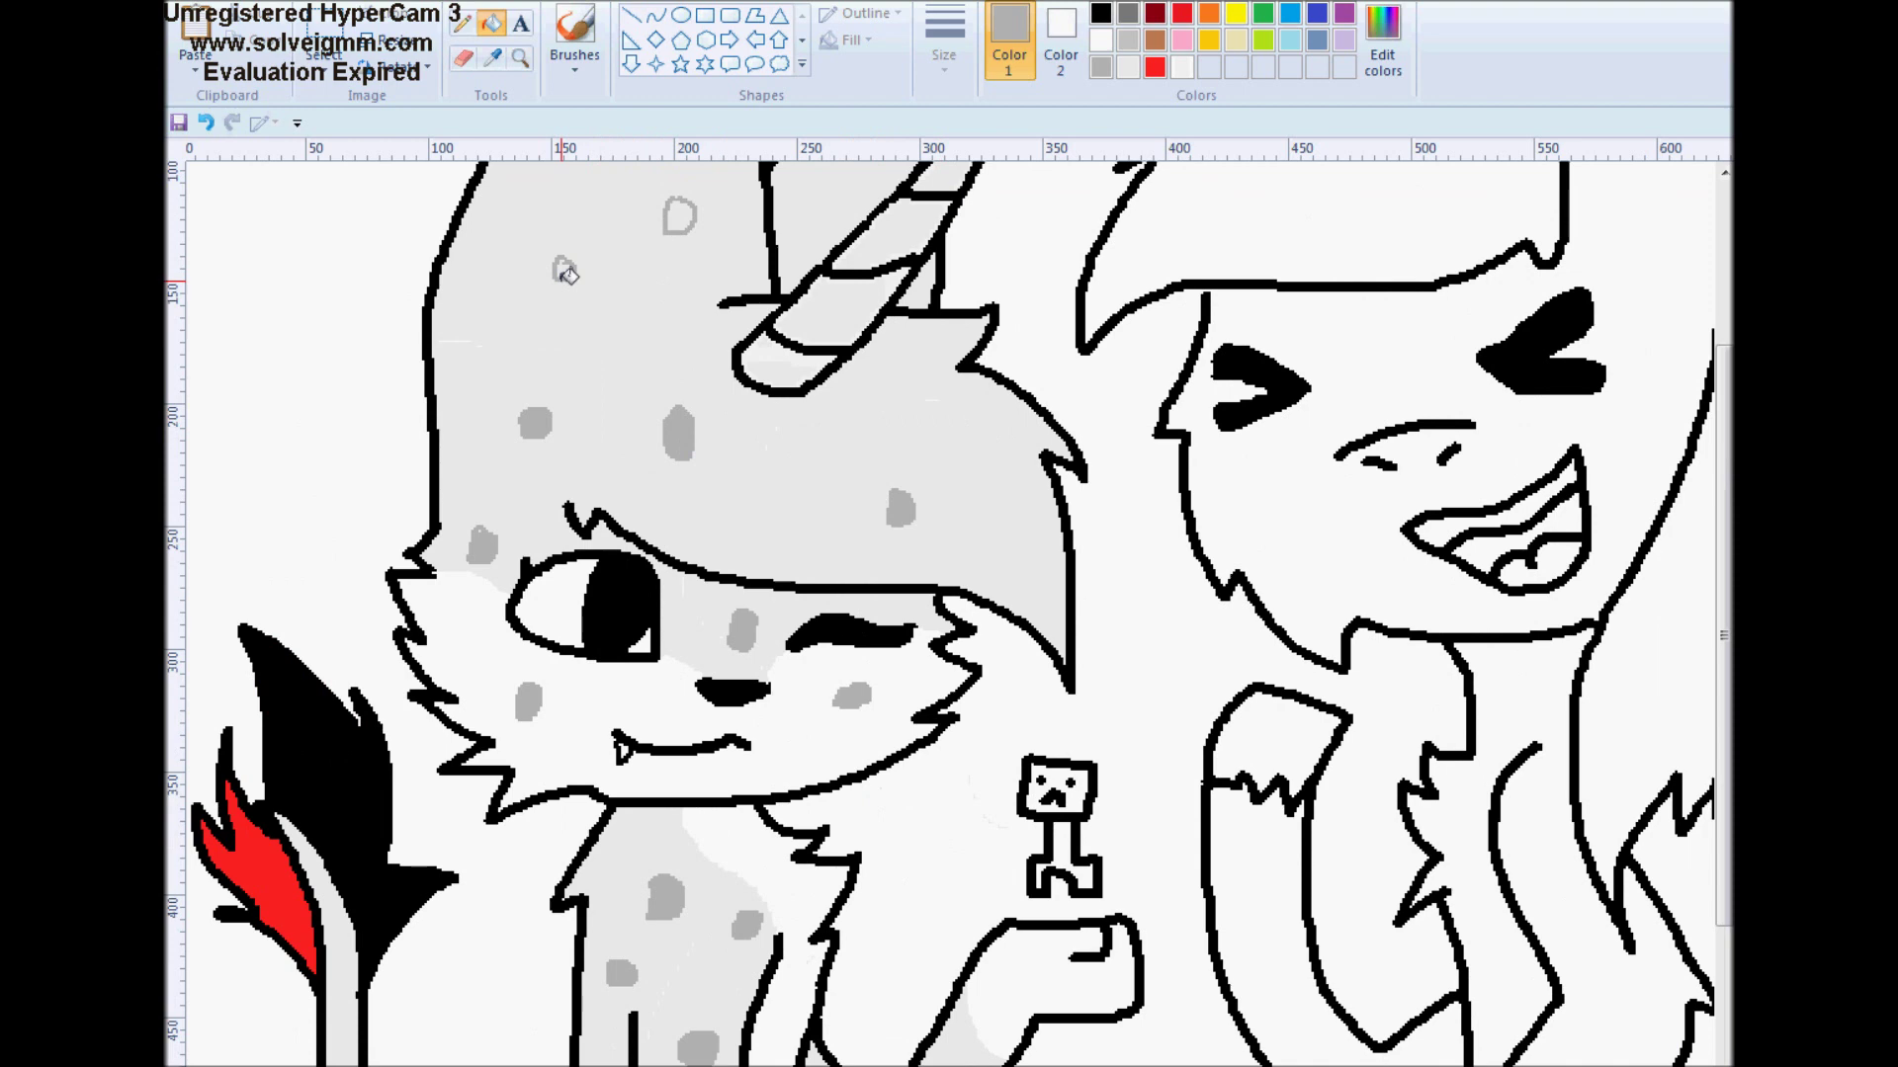
left_click(668, 220)
scroll(692, 276, "up", 3)
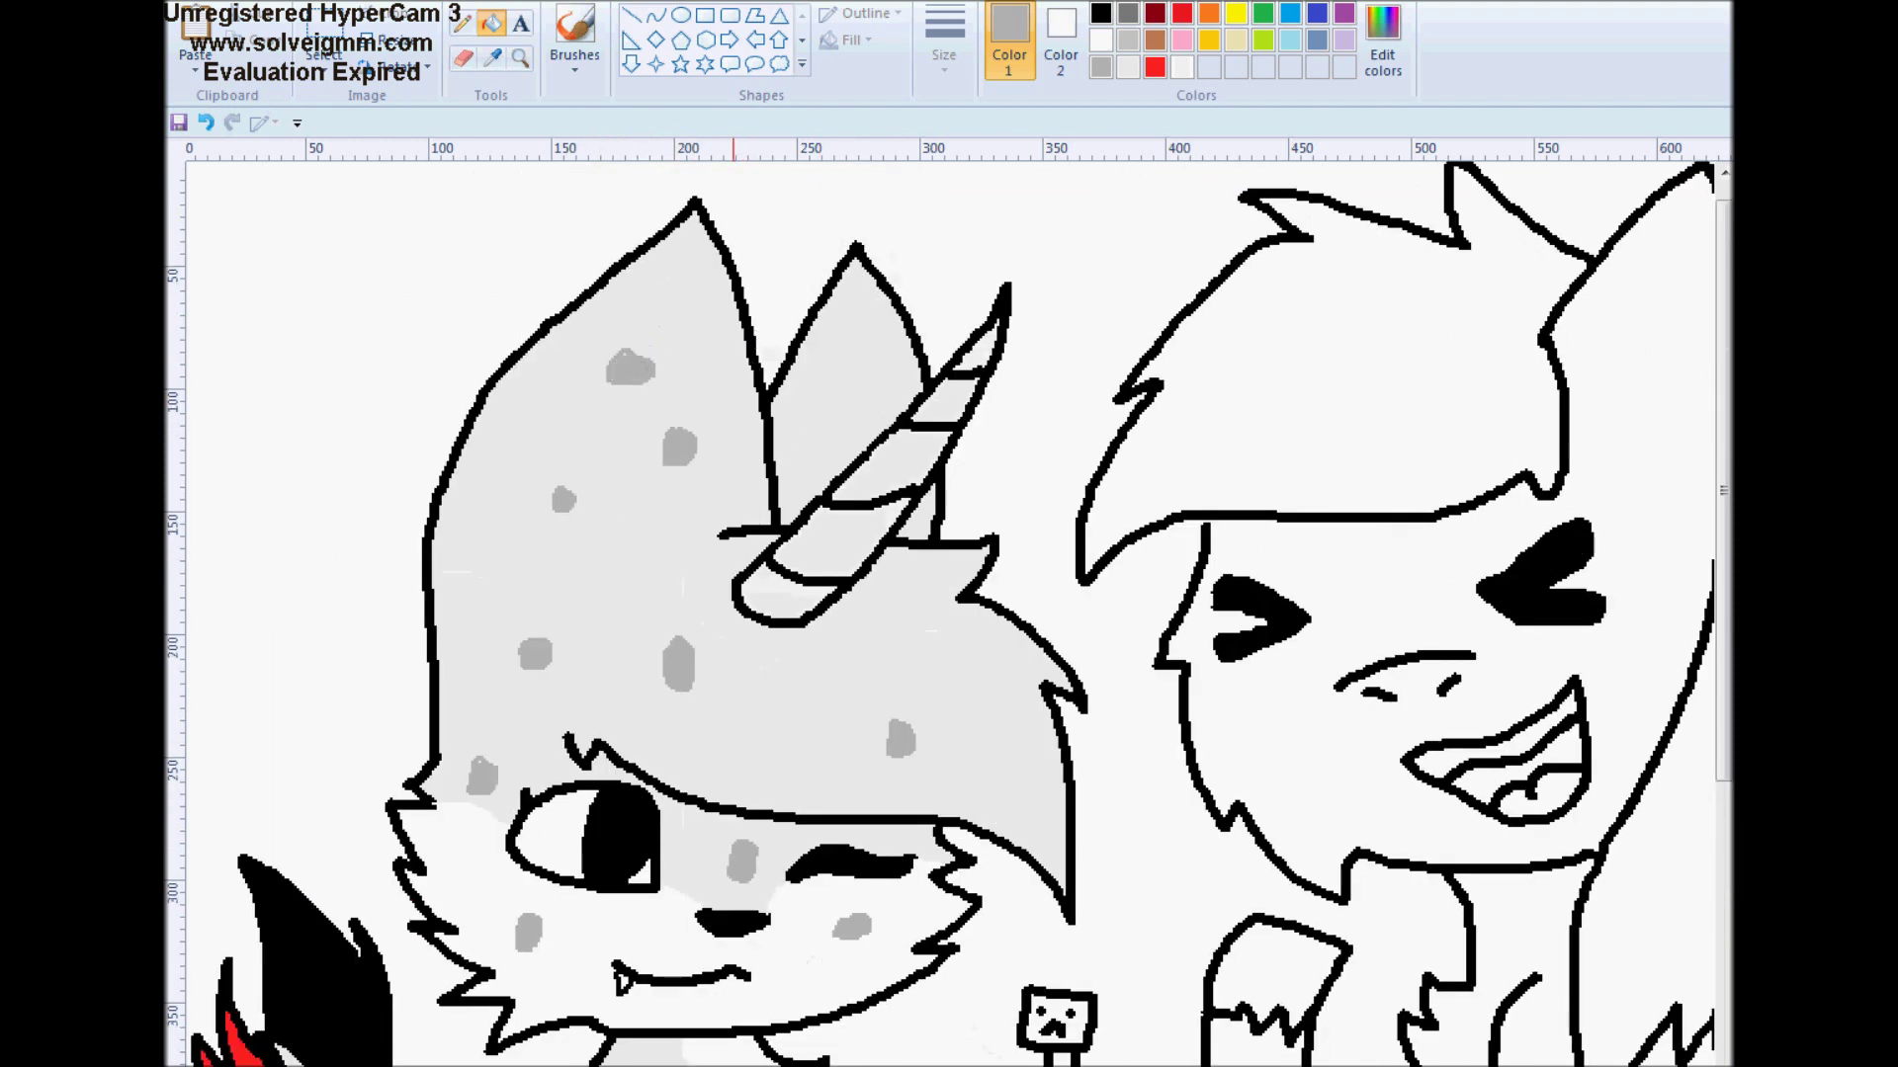
Mix a custom golden yellow and fill the second character's fringe and long back hair with it
scroll(1221, 118, "right", 6)
left_click(462, 21)
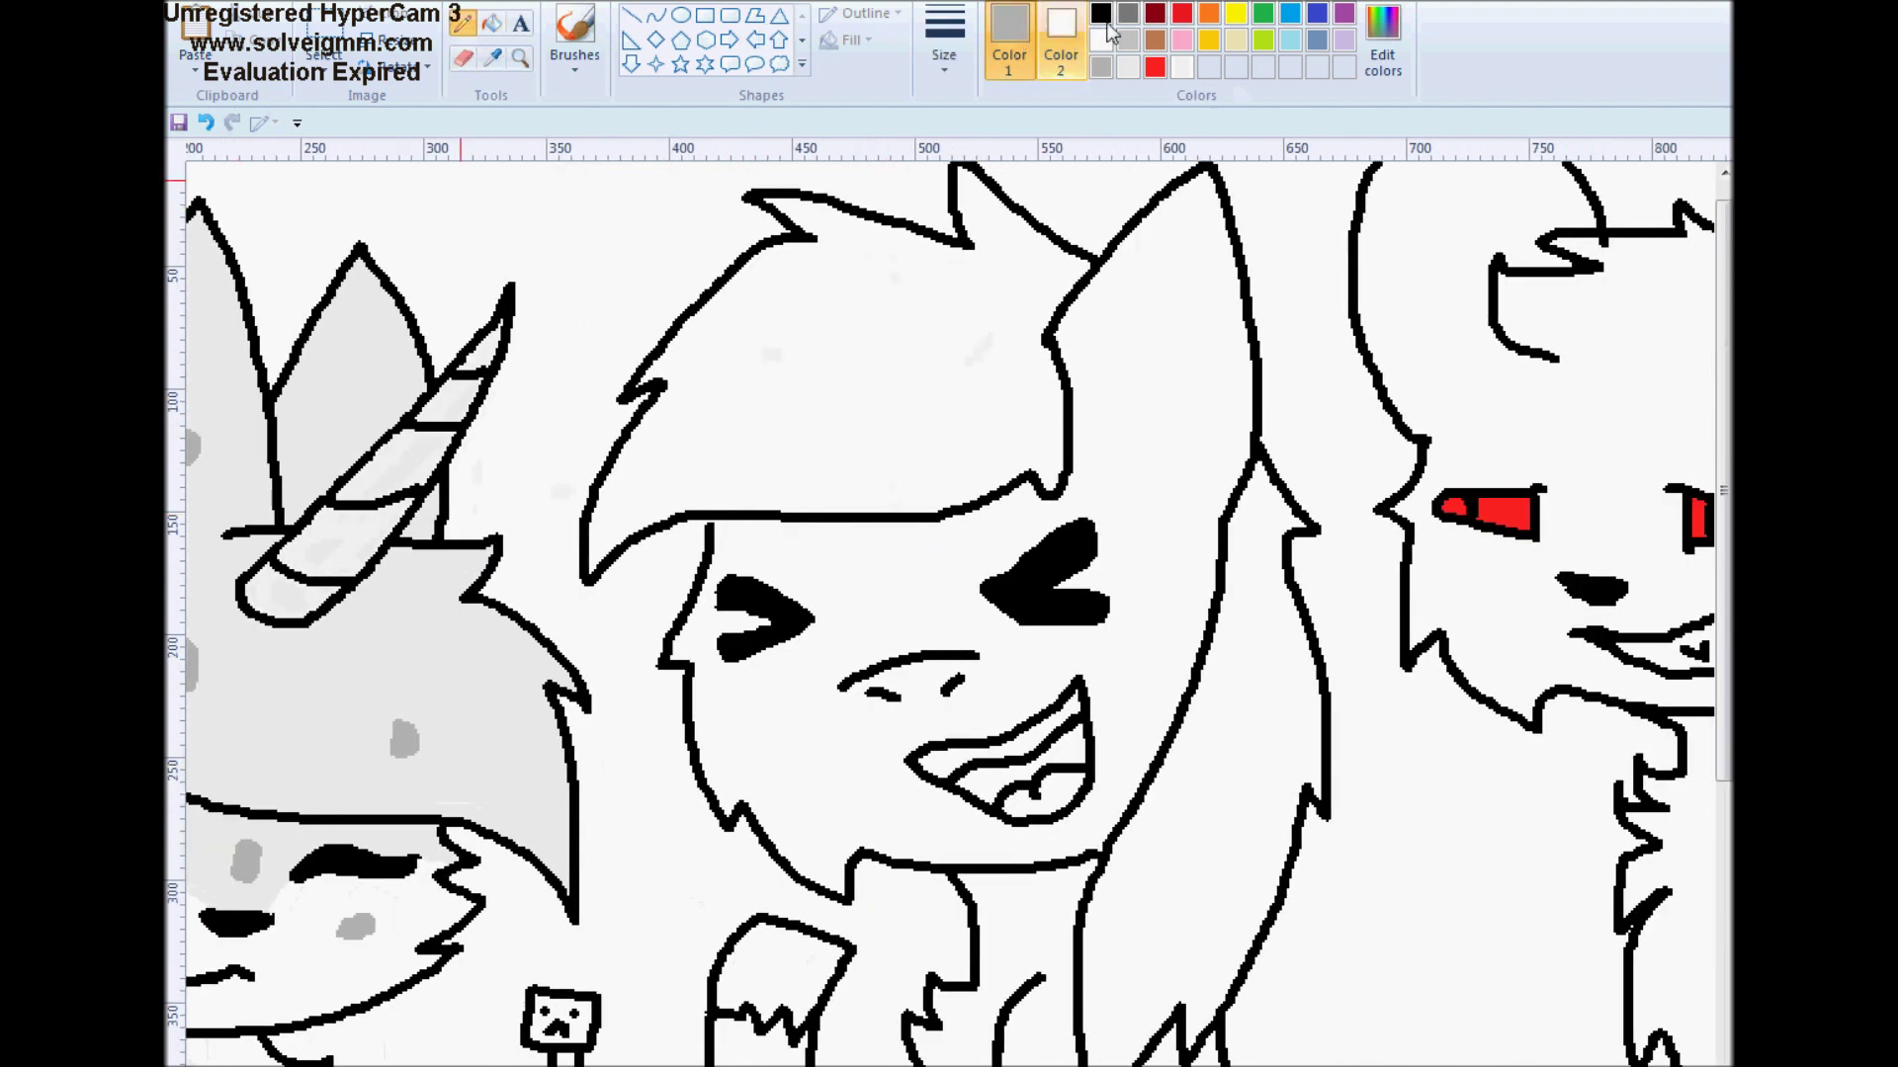
left_click(1100, 13)
left_click(1382, 39)
left_click(973, 391)
left_click(989, 388)
left_click_drag(1198, 484, 1198, 509)
left_click(721, 719)
left_click(491, 22)
left_click(840, 346)
left_click(1277, 683)
Fill both of the second character's paw tips with black
scroll(1277, 683, "down", 5)
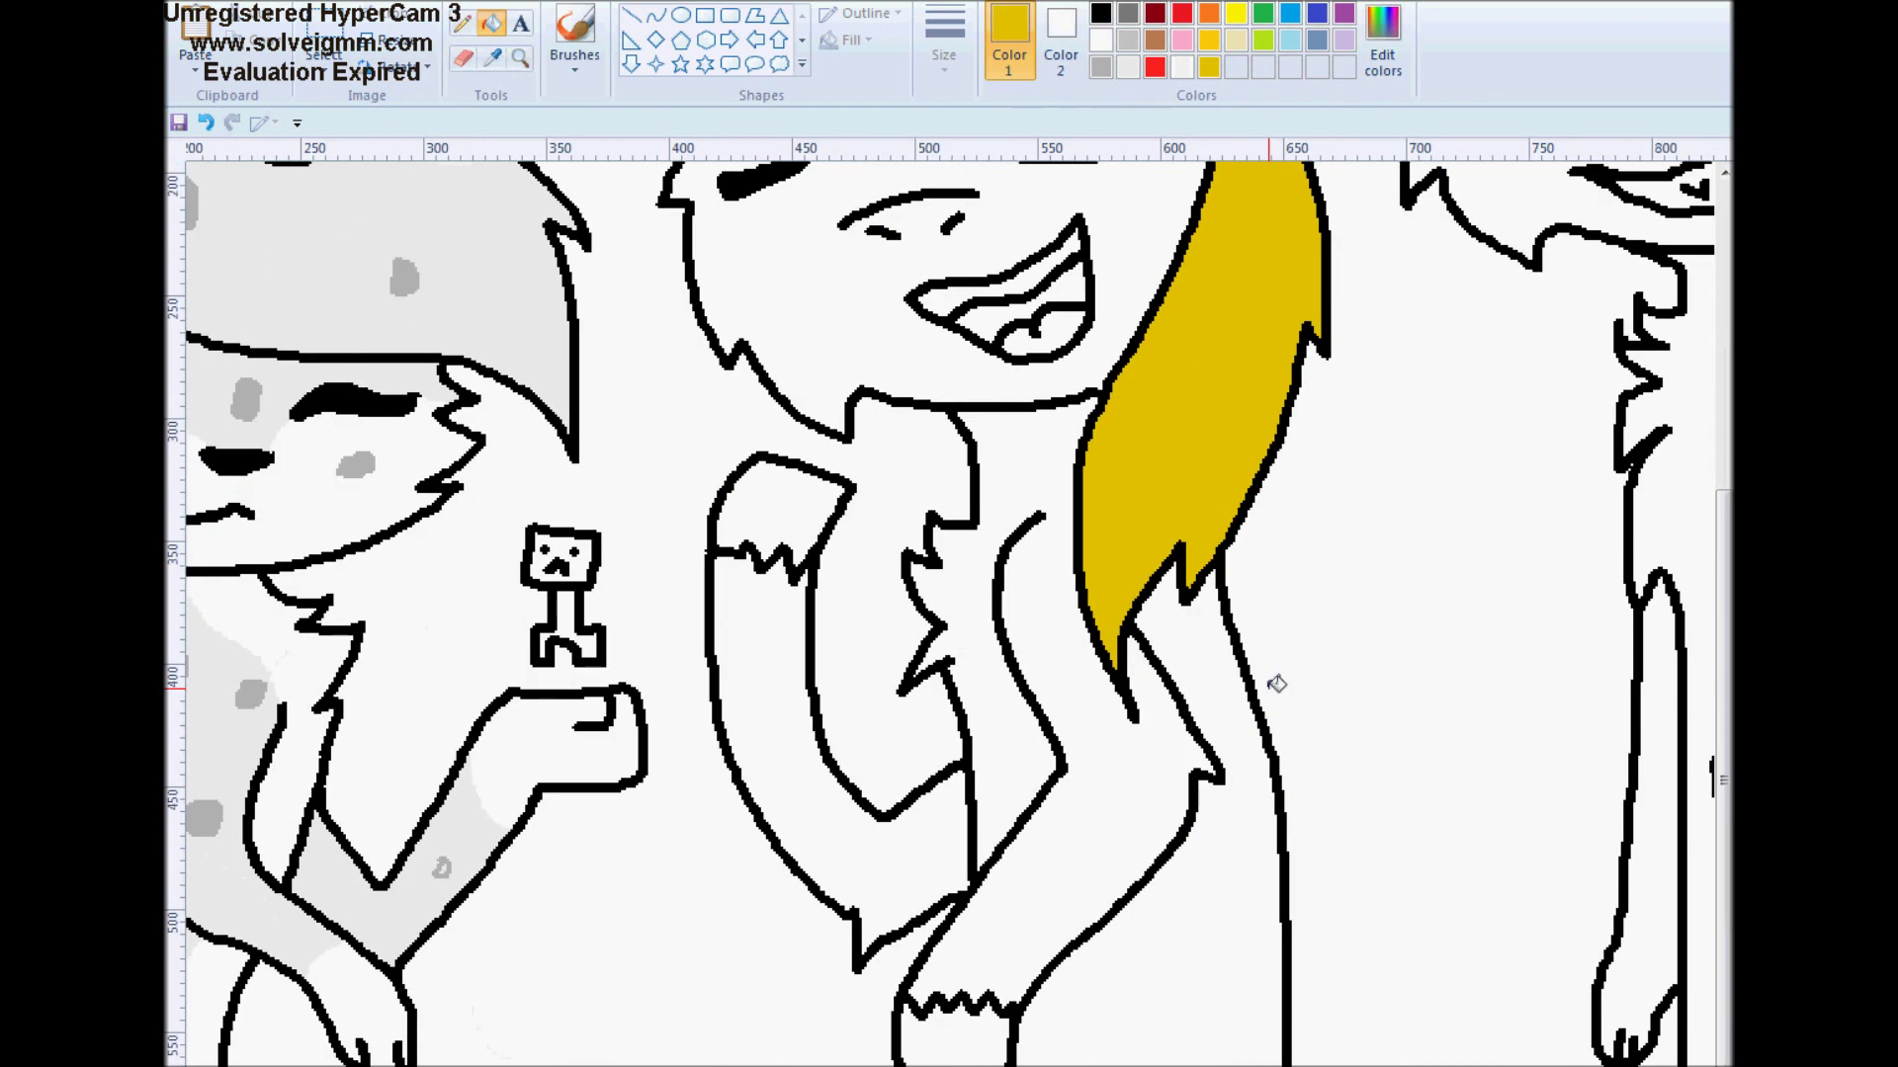
left_click(1100, 12)
left_click(790, 514)
left_click(961, 1033)
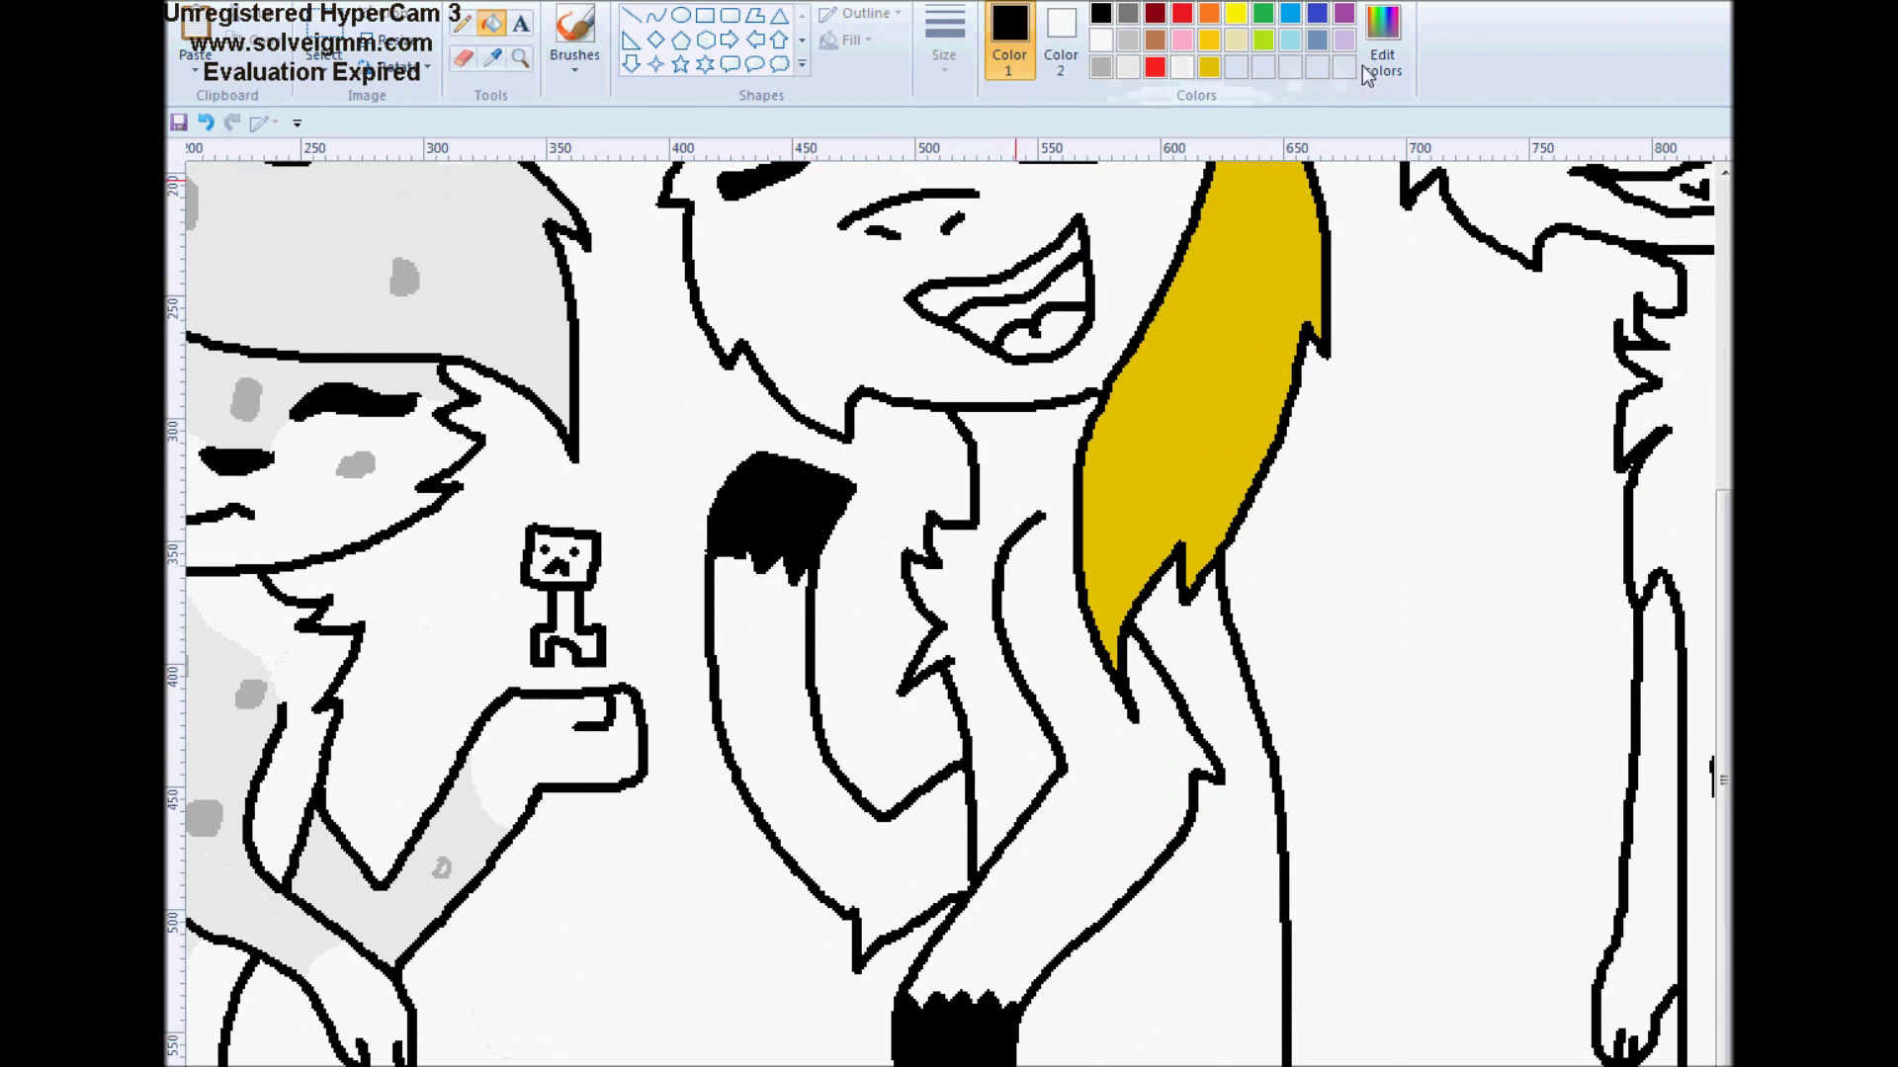
Mix a custom green and fill the small creeper's head and body above the first character's hand
left_click(1381, 40)
left_click(1021, 423)
left_click_drag(1199, 489, 1198, 529)
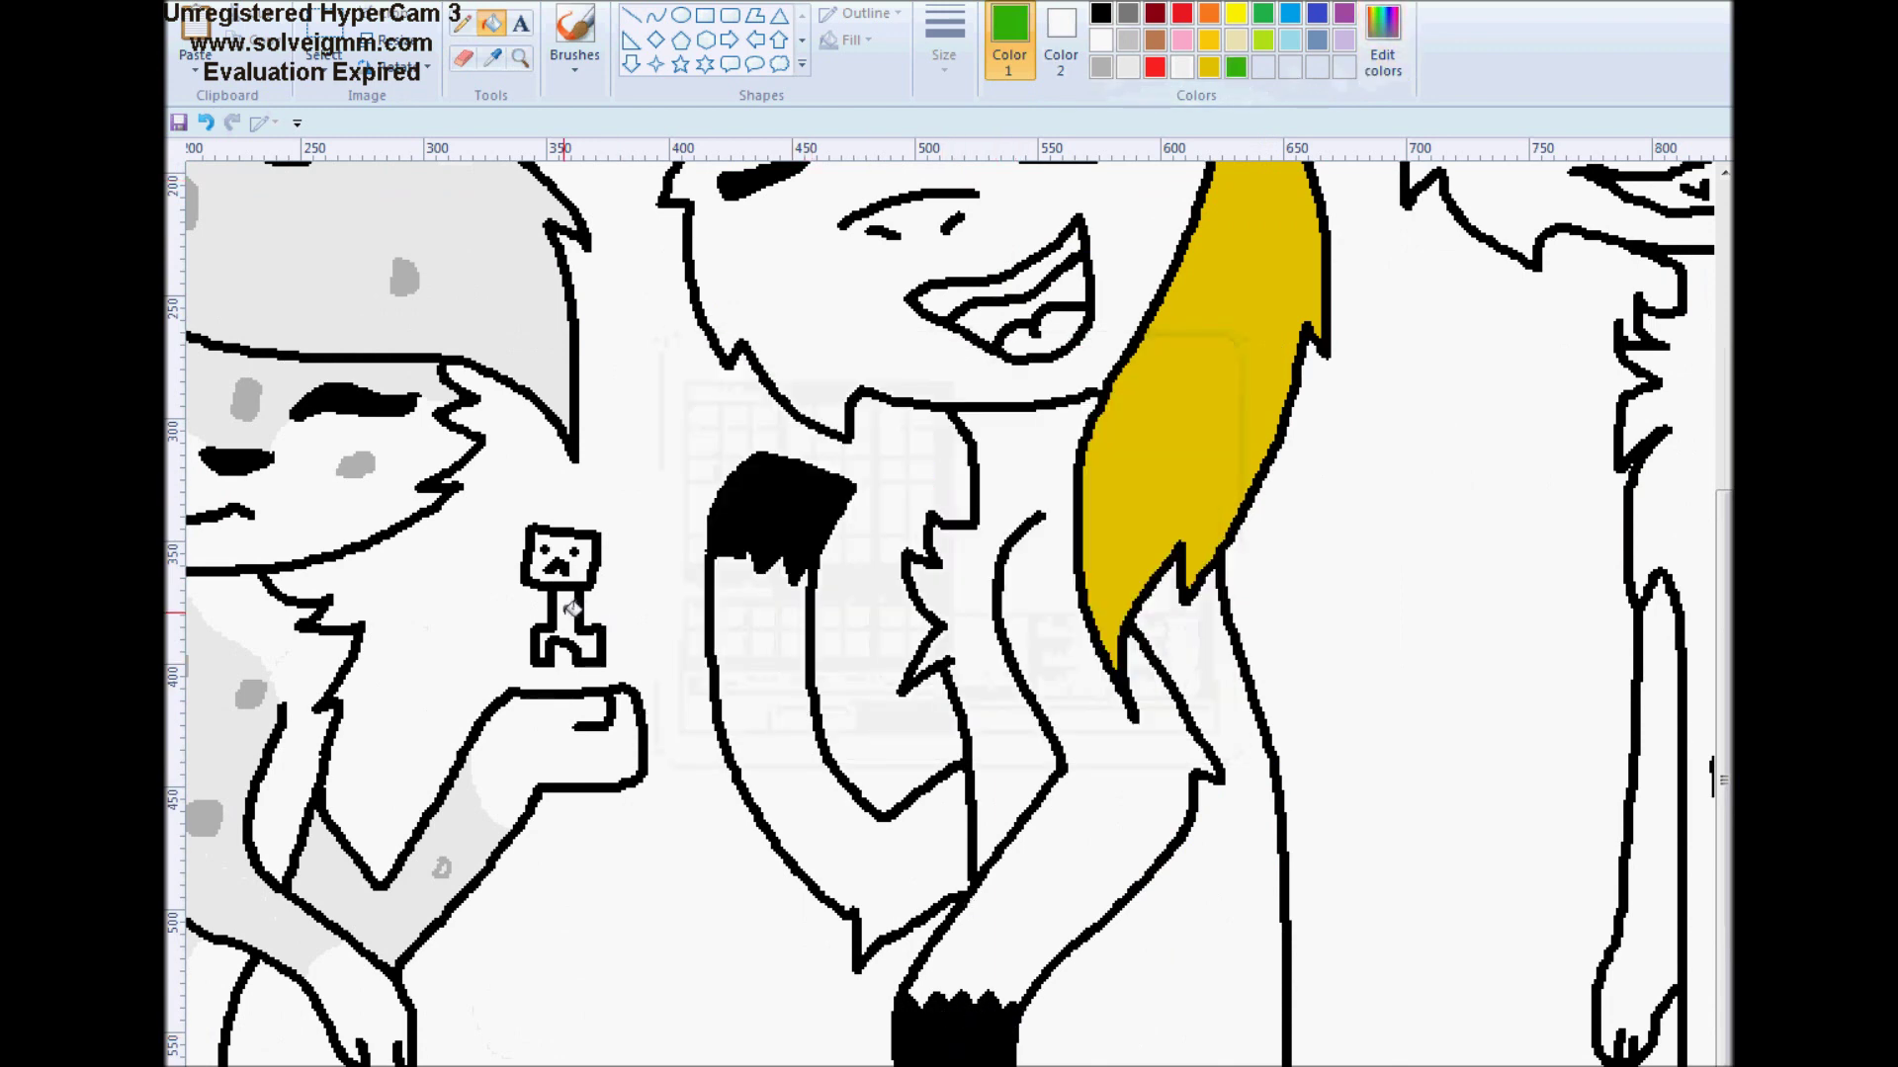
left_click(721, 718)
left_click(578, 613)
left_click(583, 563)
Mix a custom brown and fill the second character's face and ear with it
scroll(1220, 475, "up", 3)
left_click(1208, 66)
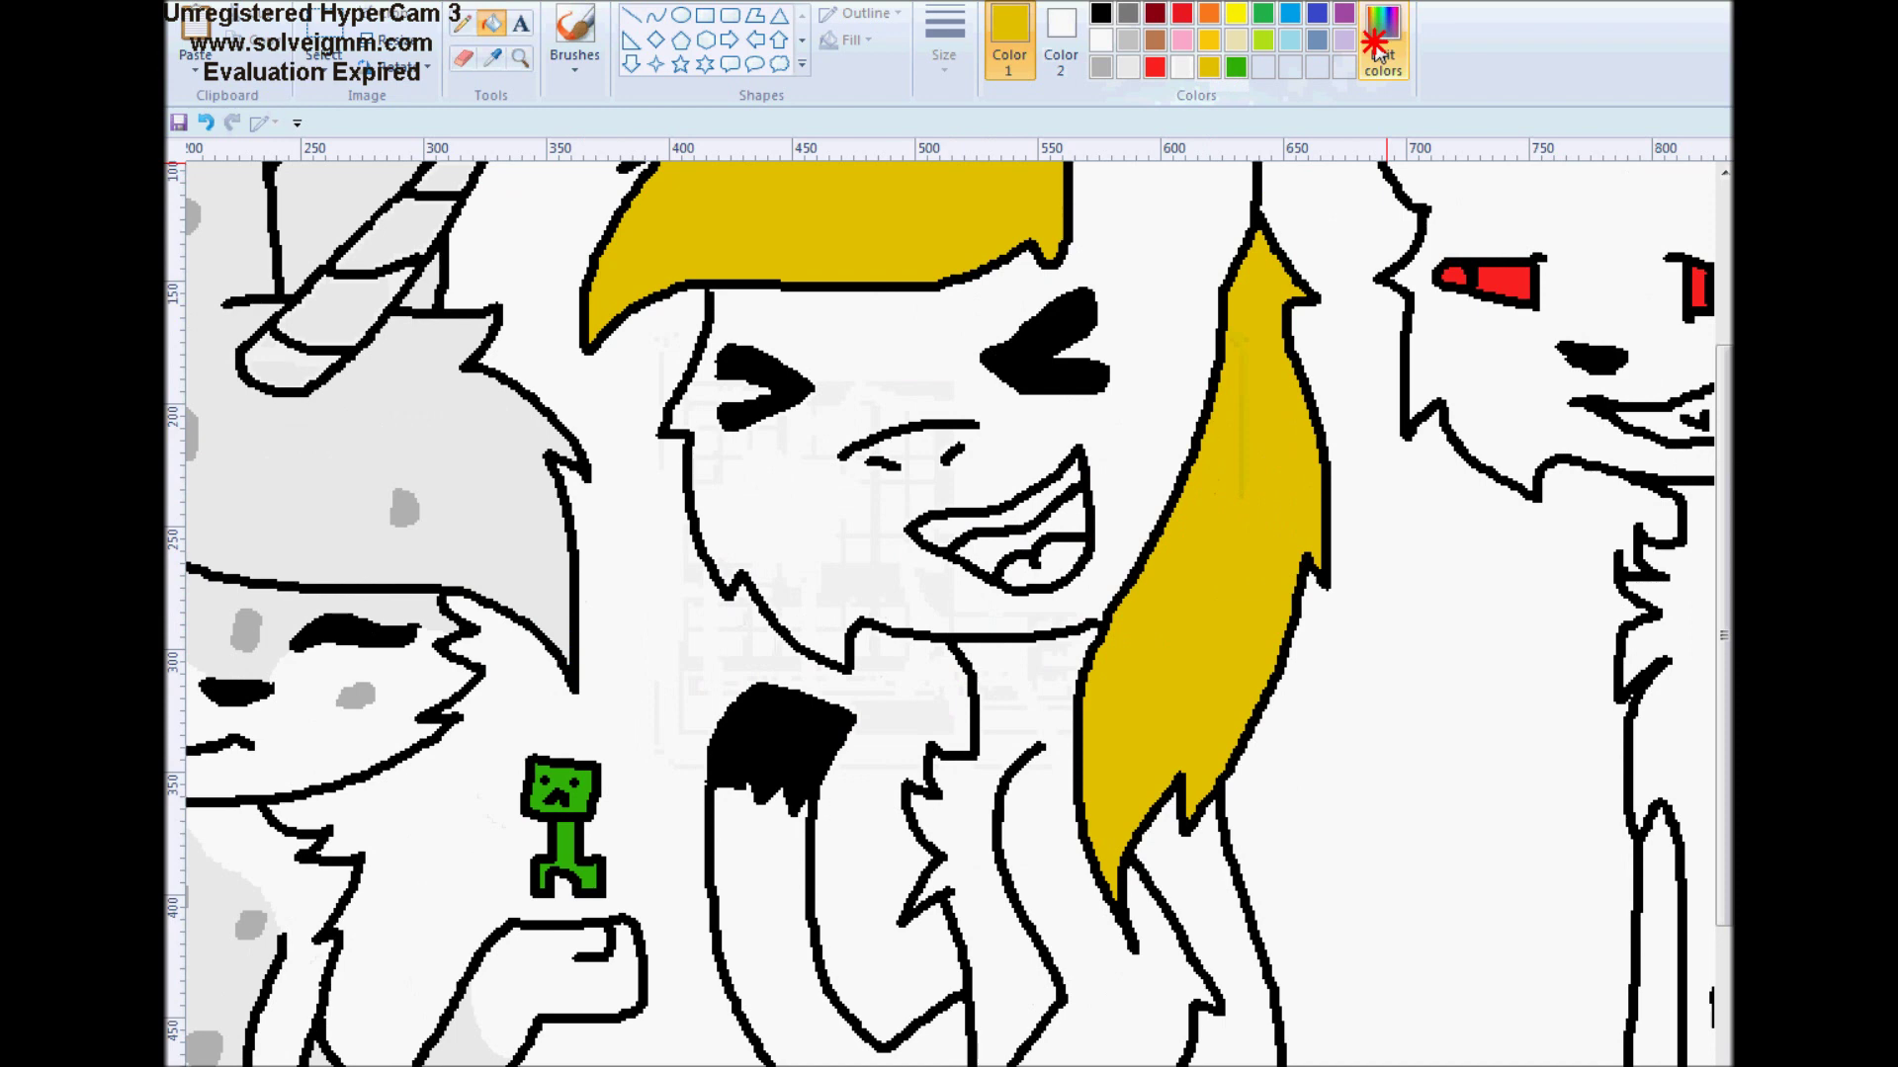
left_click(1381, 39)
left_click(972, 514)
left_click(732, 727)
left_click(890, 569)
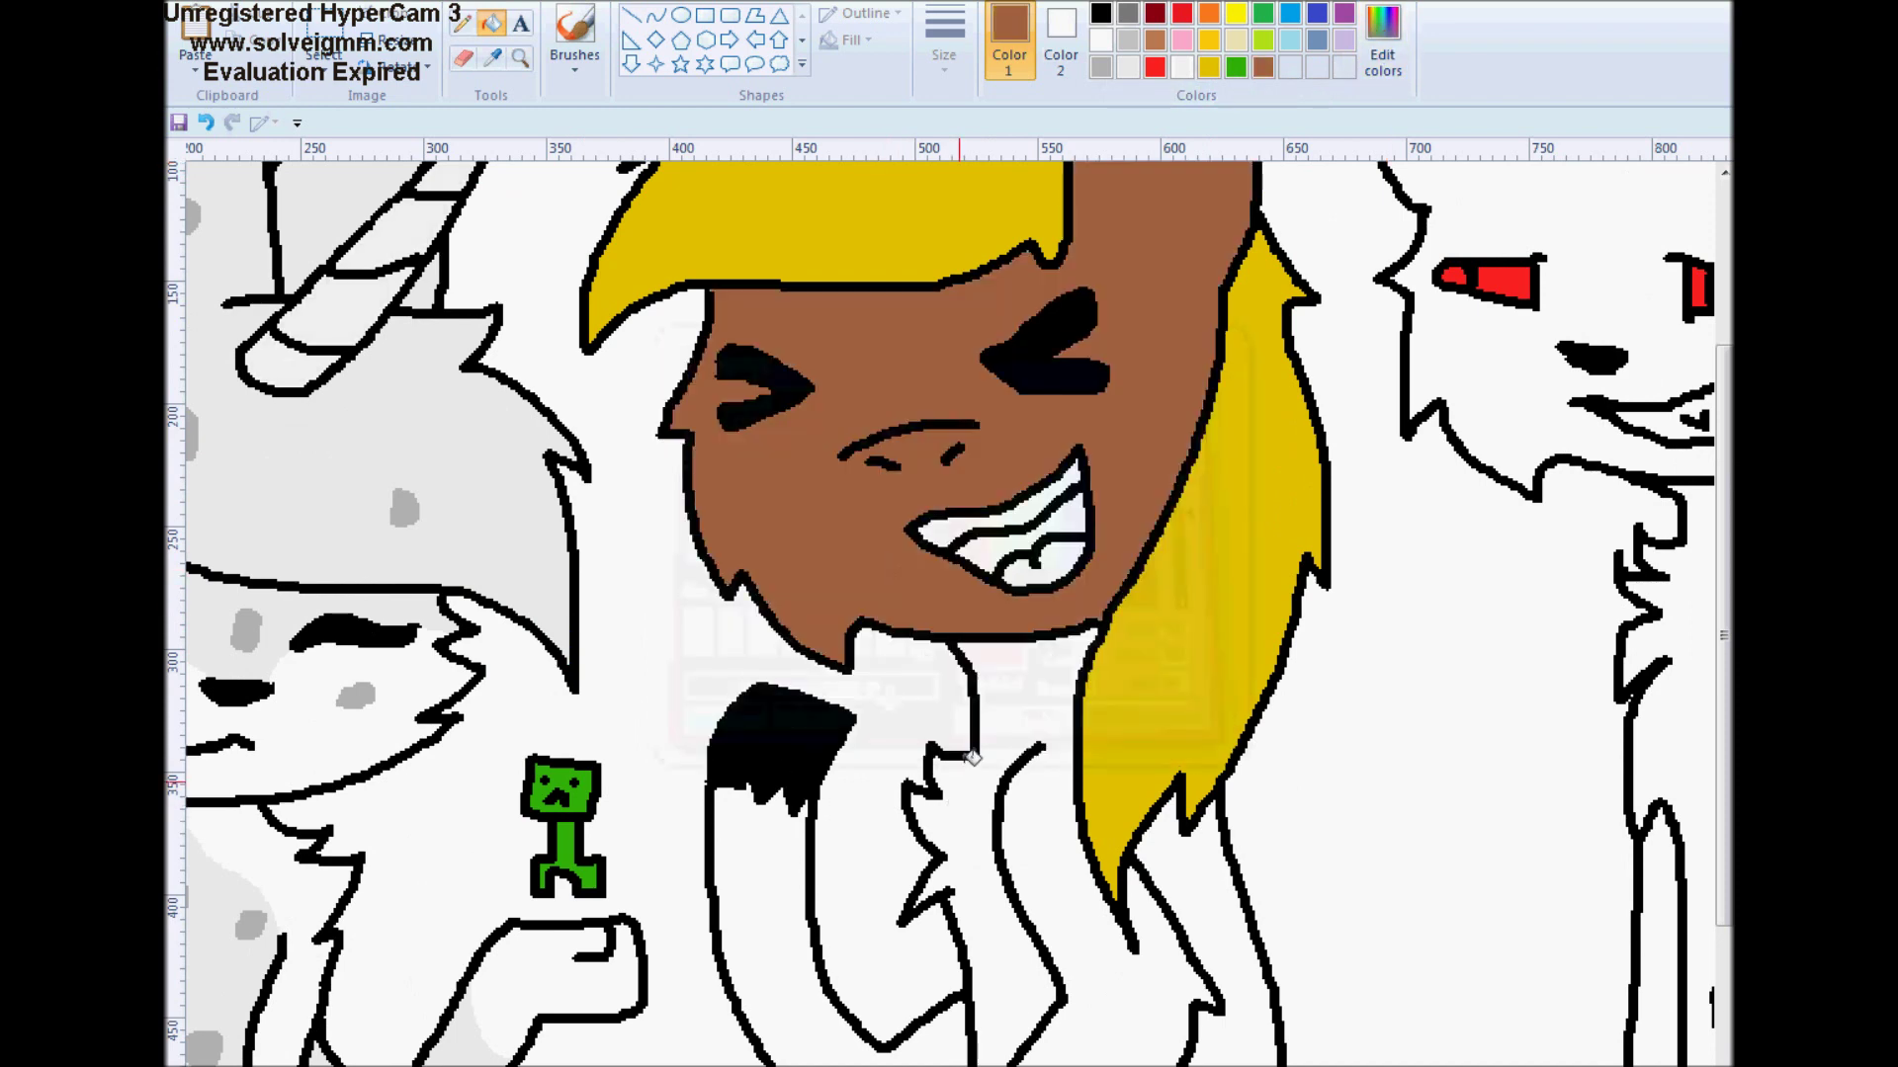
Fill the second character's neck, raised arm and body with the same brown
left_click(998, 761)
left_click(776, 865)
left_click(1183, 883)
scroll(1153, 745, "down", 3)
scroll(1152, 745, "up", 3)
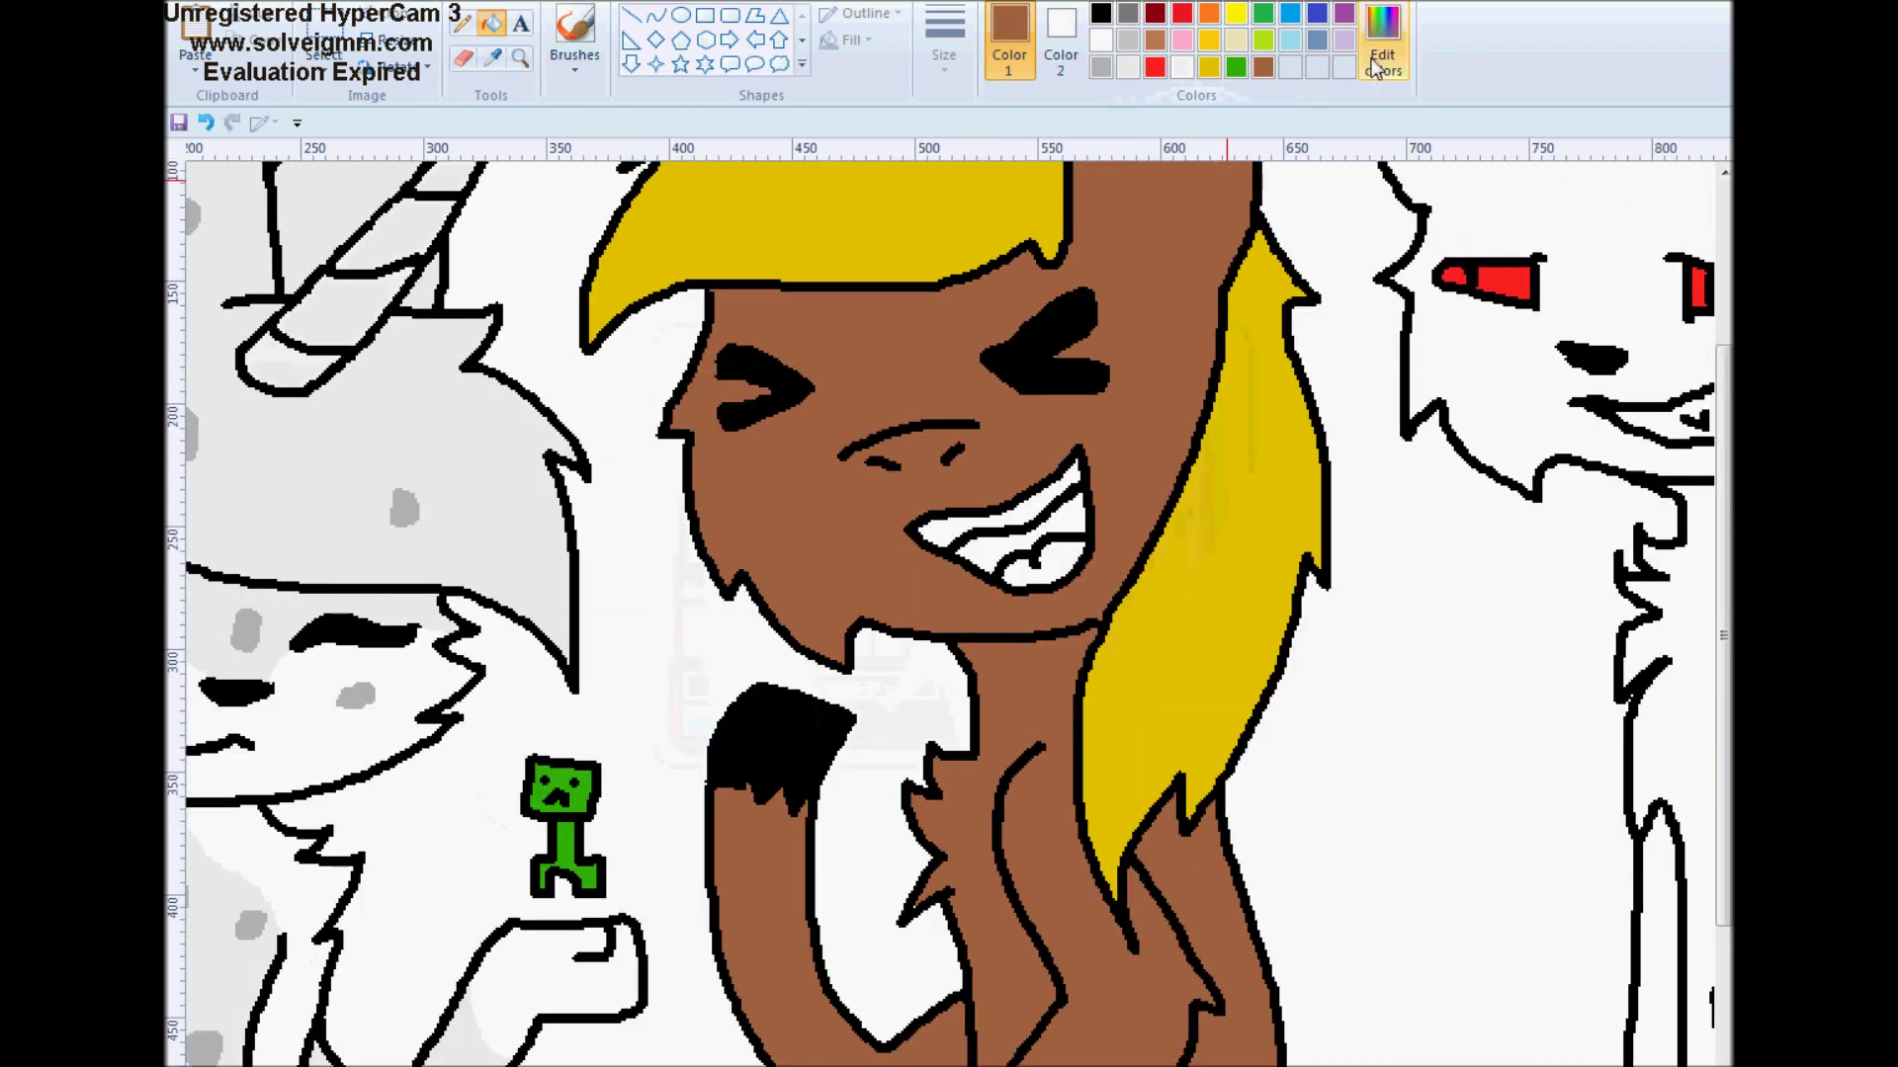
Mix a light tan, outline the second character's muzzle around the nostrils with a thin line, and fill it
left_click(1382, 40)
left_click(1198, 452)
left_click(719, 719)
left_click(462, 23)
left_click(944, 40)
left_click(998, 149)
mouse_move(981, 427)
left_mouse_down()
mouse_move(988, 465)
mouse_move(894, 496)
mouse_move(852, 452)
left_mouse_up()
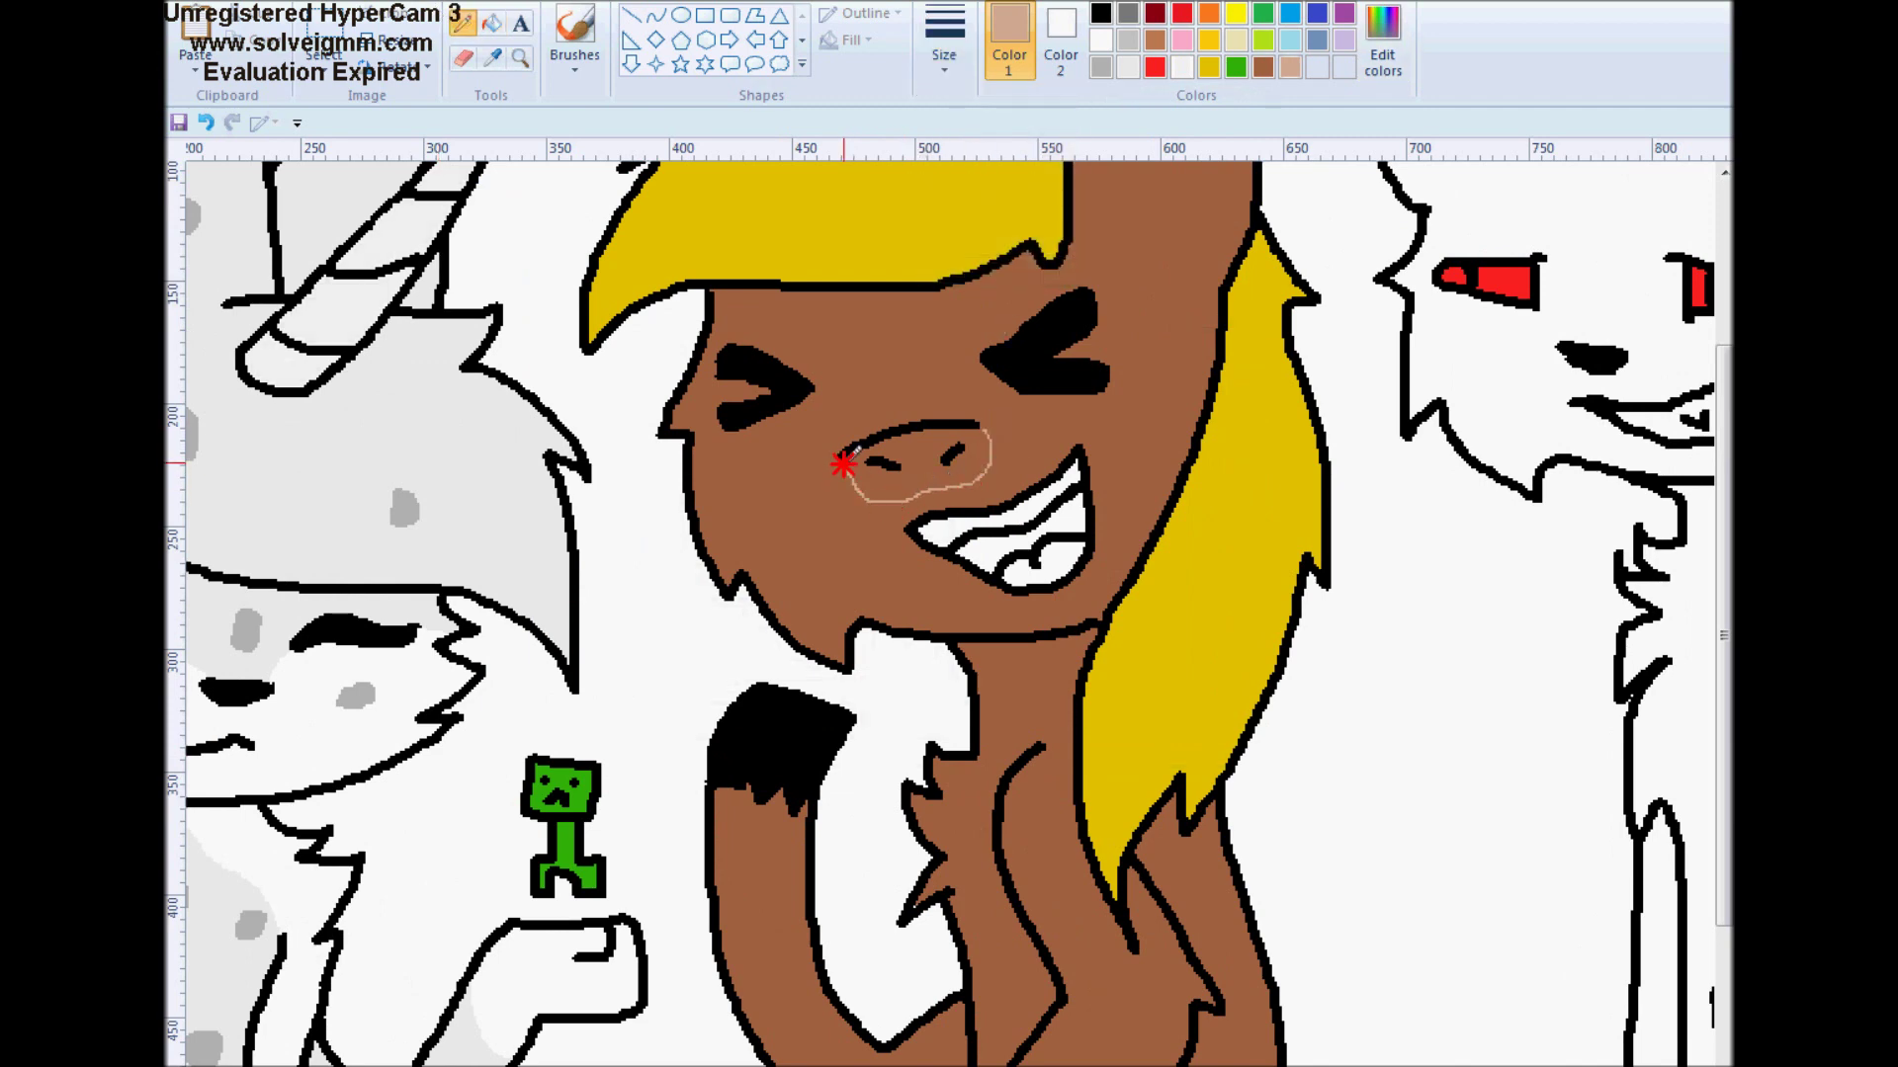
left_click(491, 22)
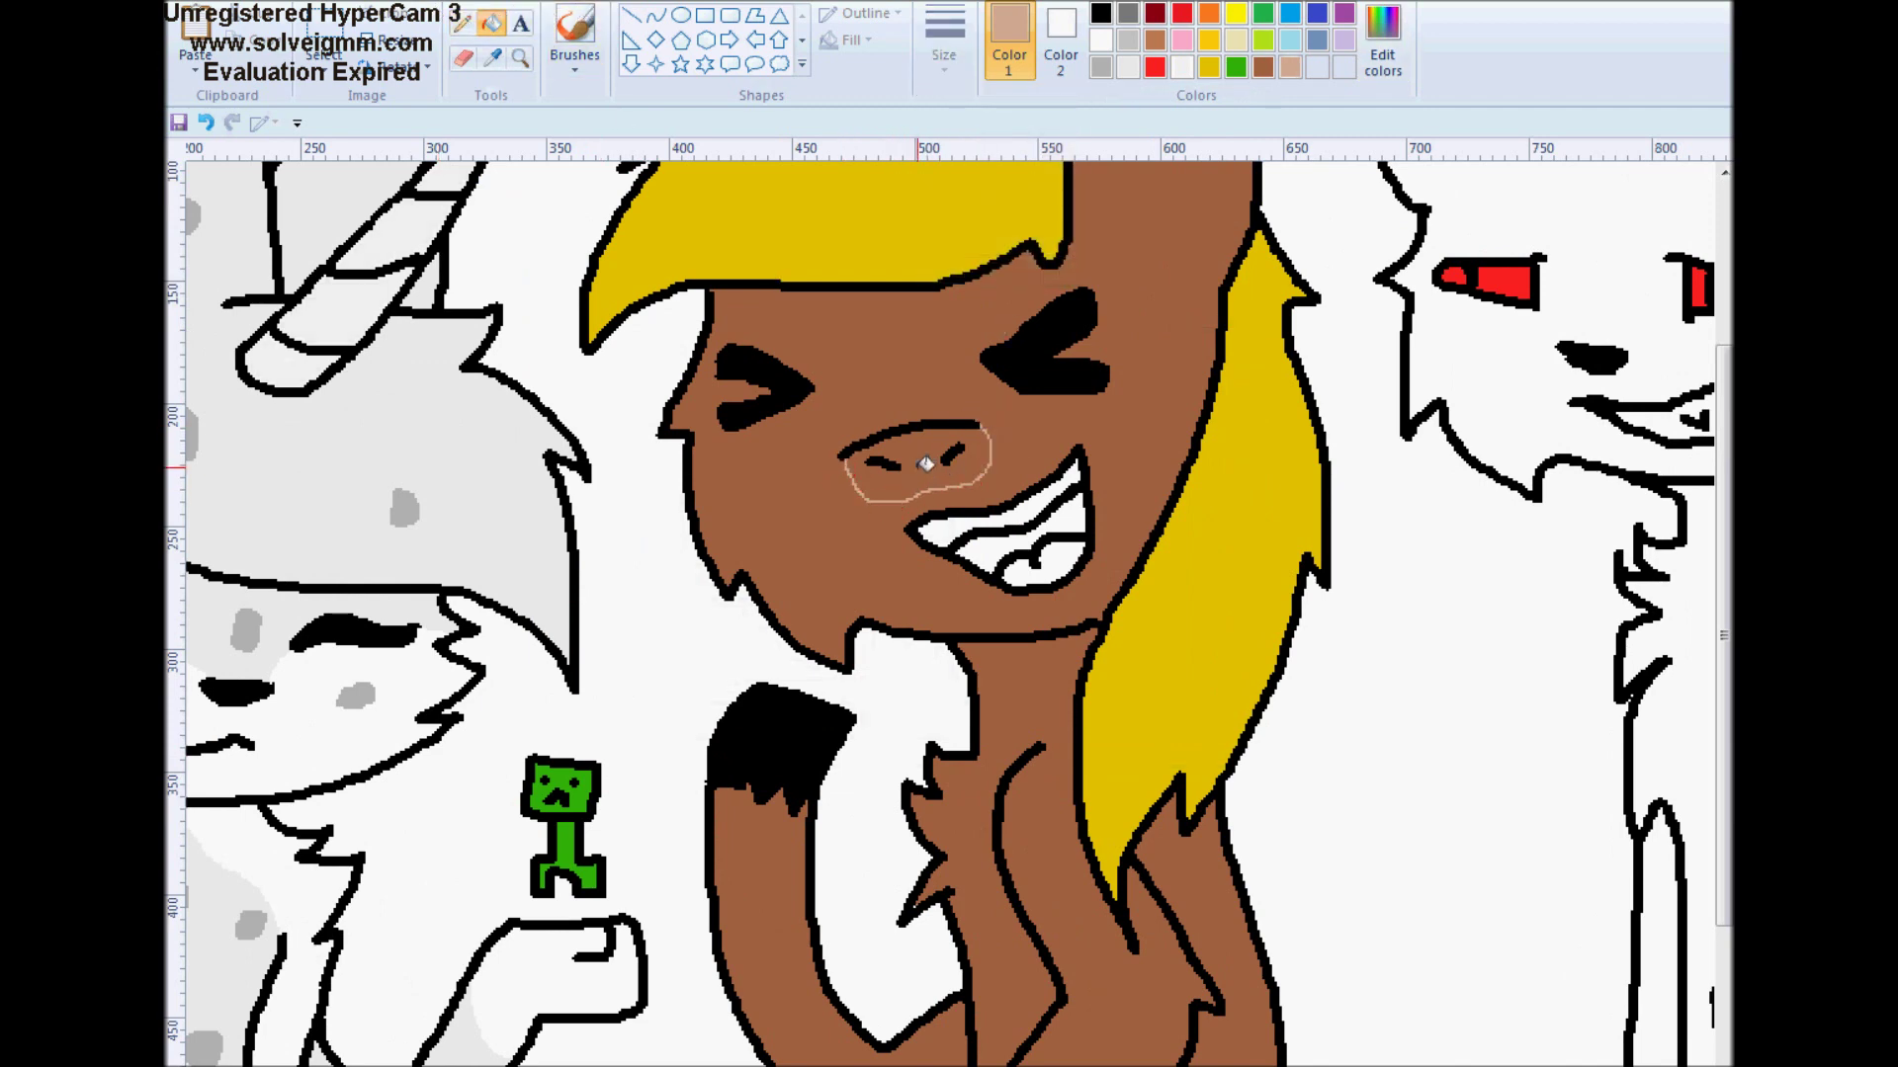
left_click(921, 464)
Mix a pale grayish blue and fill the tear beside the third character's eye with it
scroll(1247, 467, "up", 3)
scroll(949, 592, "right", 6)
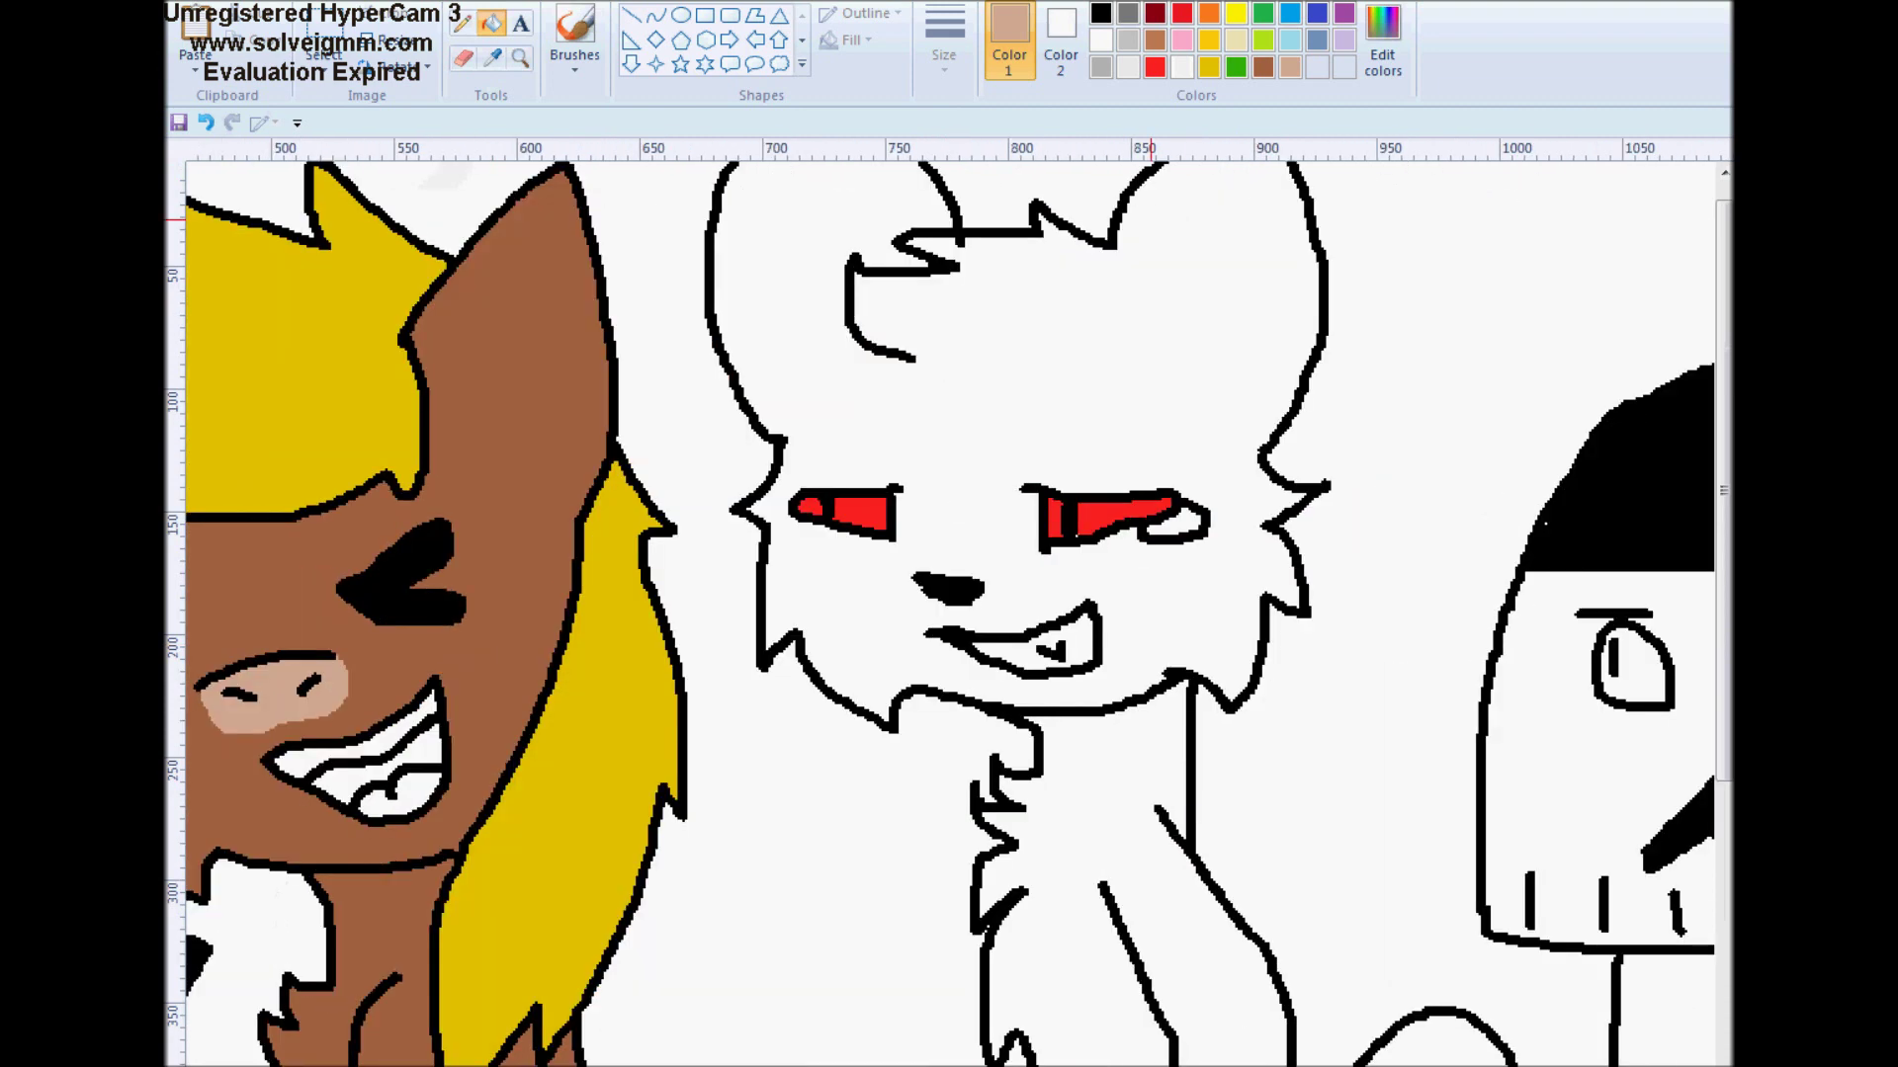
left_click(1381, 54)
left_click(1204, 406)
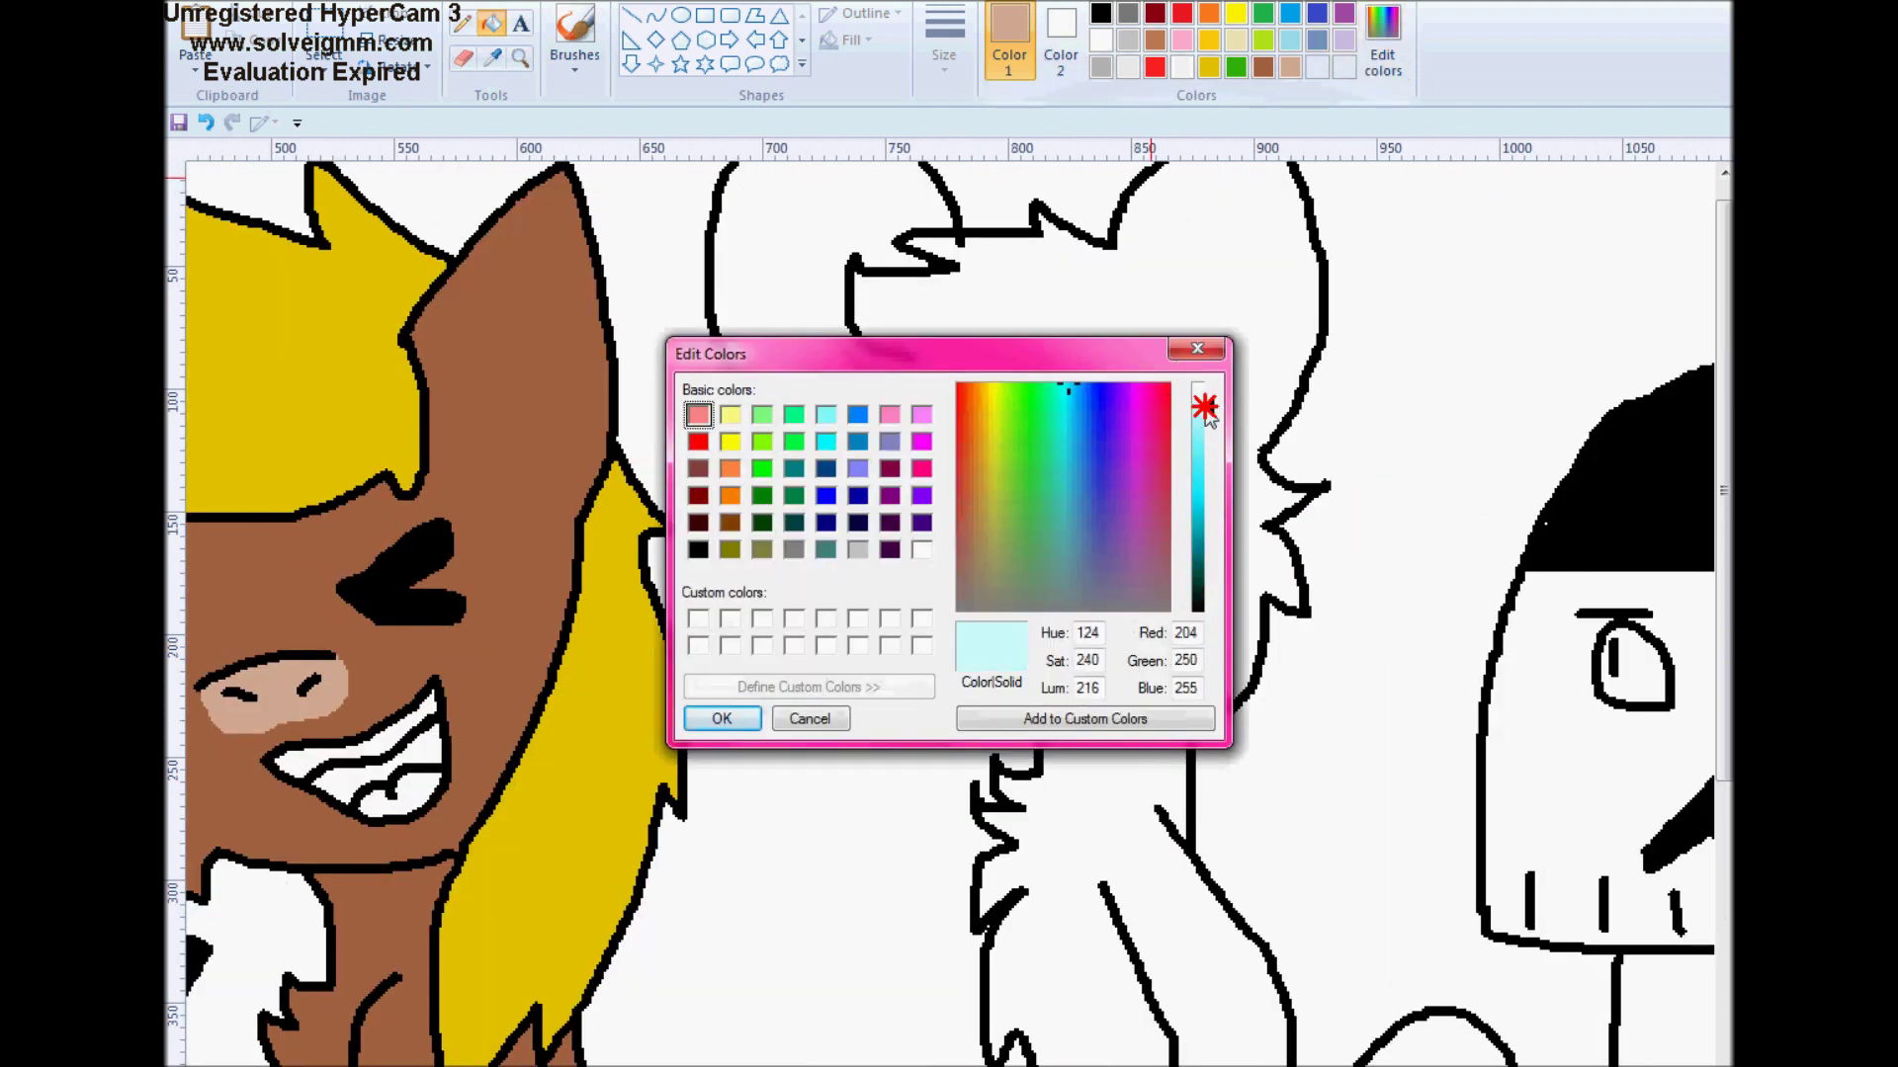
left_click_drag(1065, 446, 1064, 521)
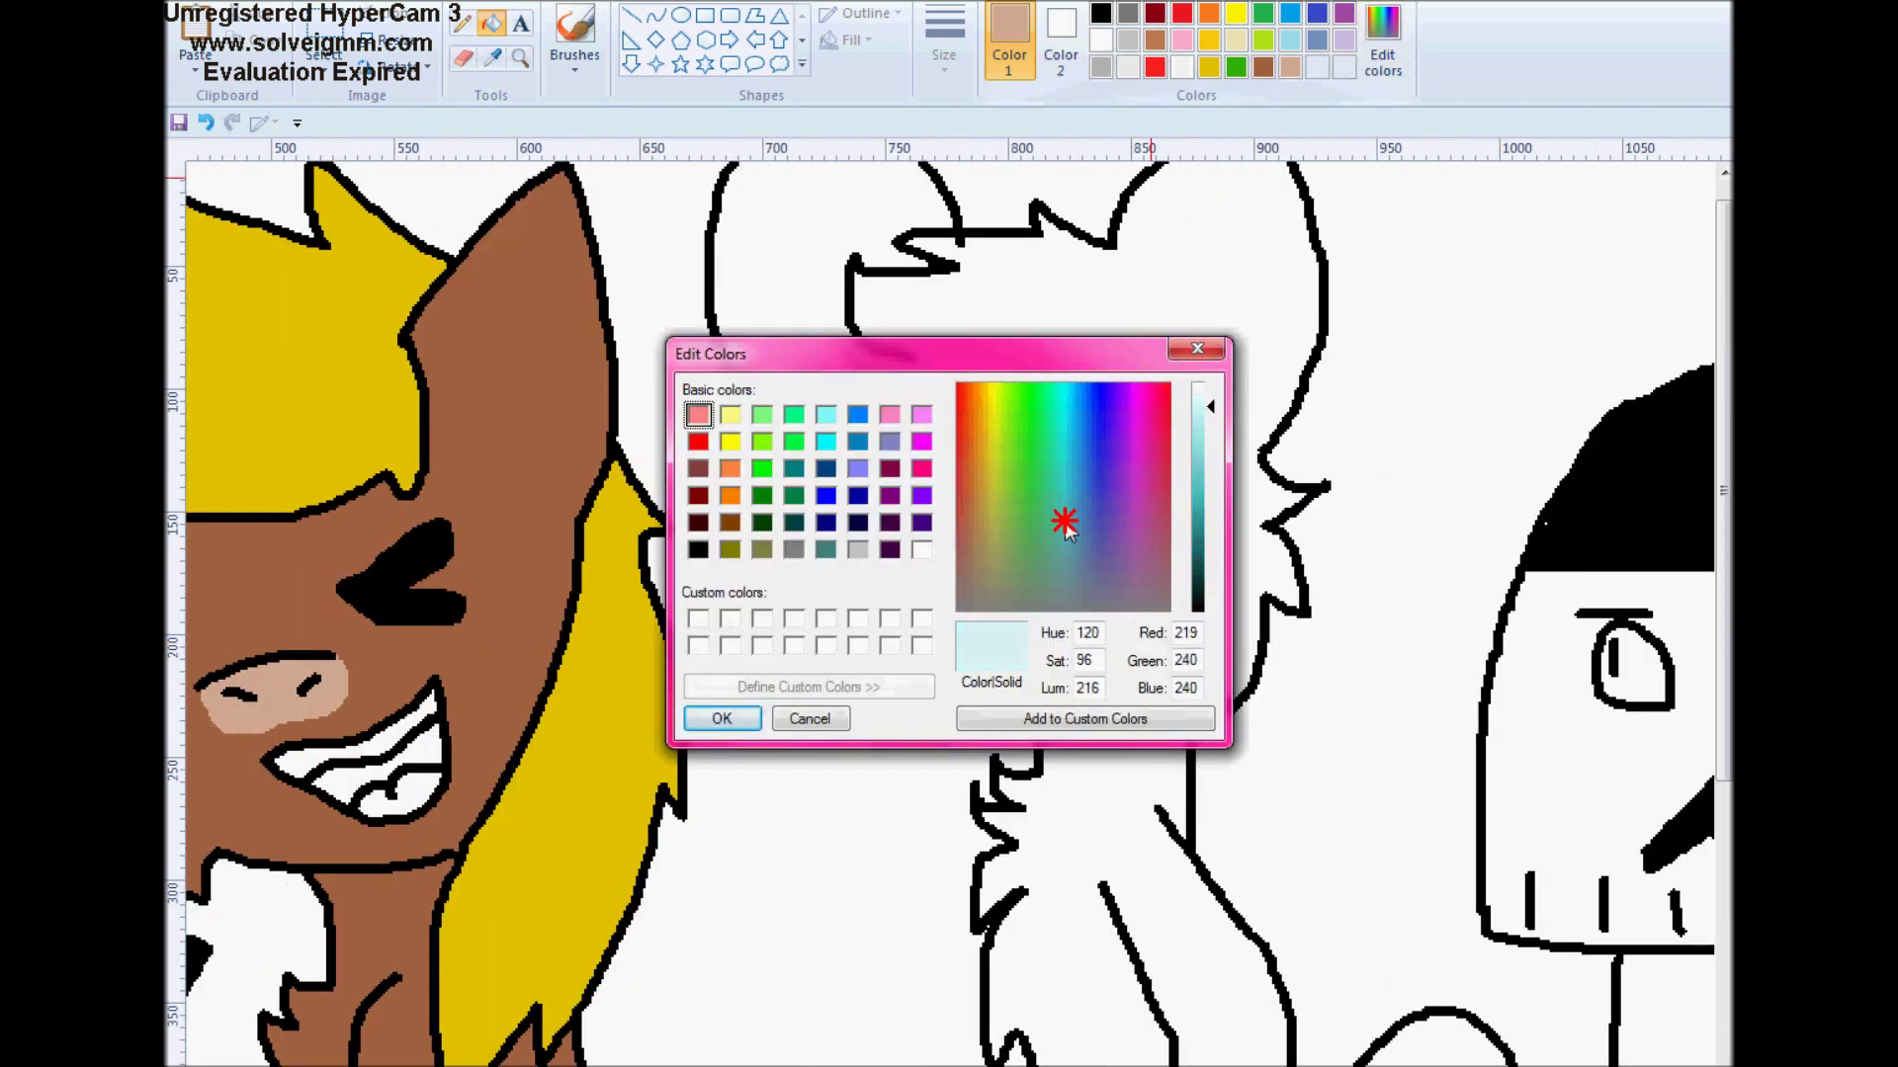
left_click(722, 718)
left_click(1183, 526)
Mix a bright turquoise and fill the first character's open eye with it
left_click(461, 22)
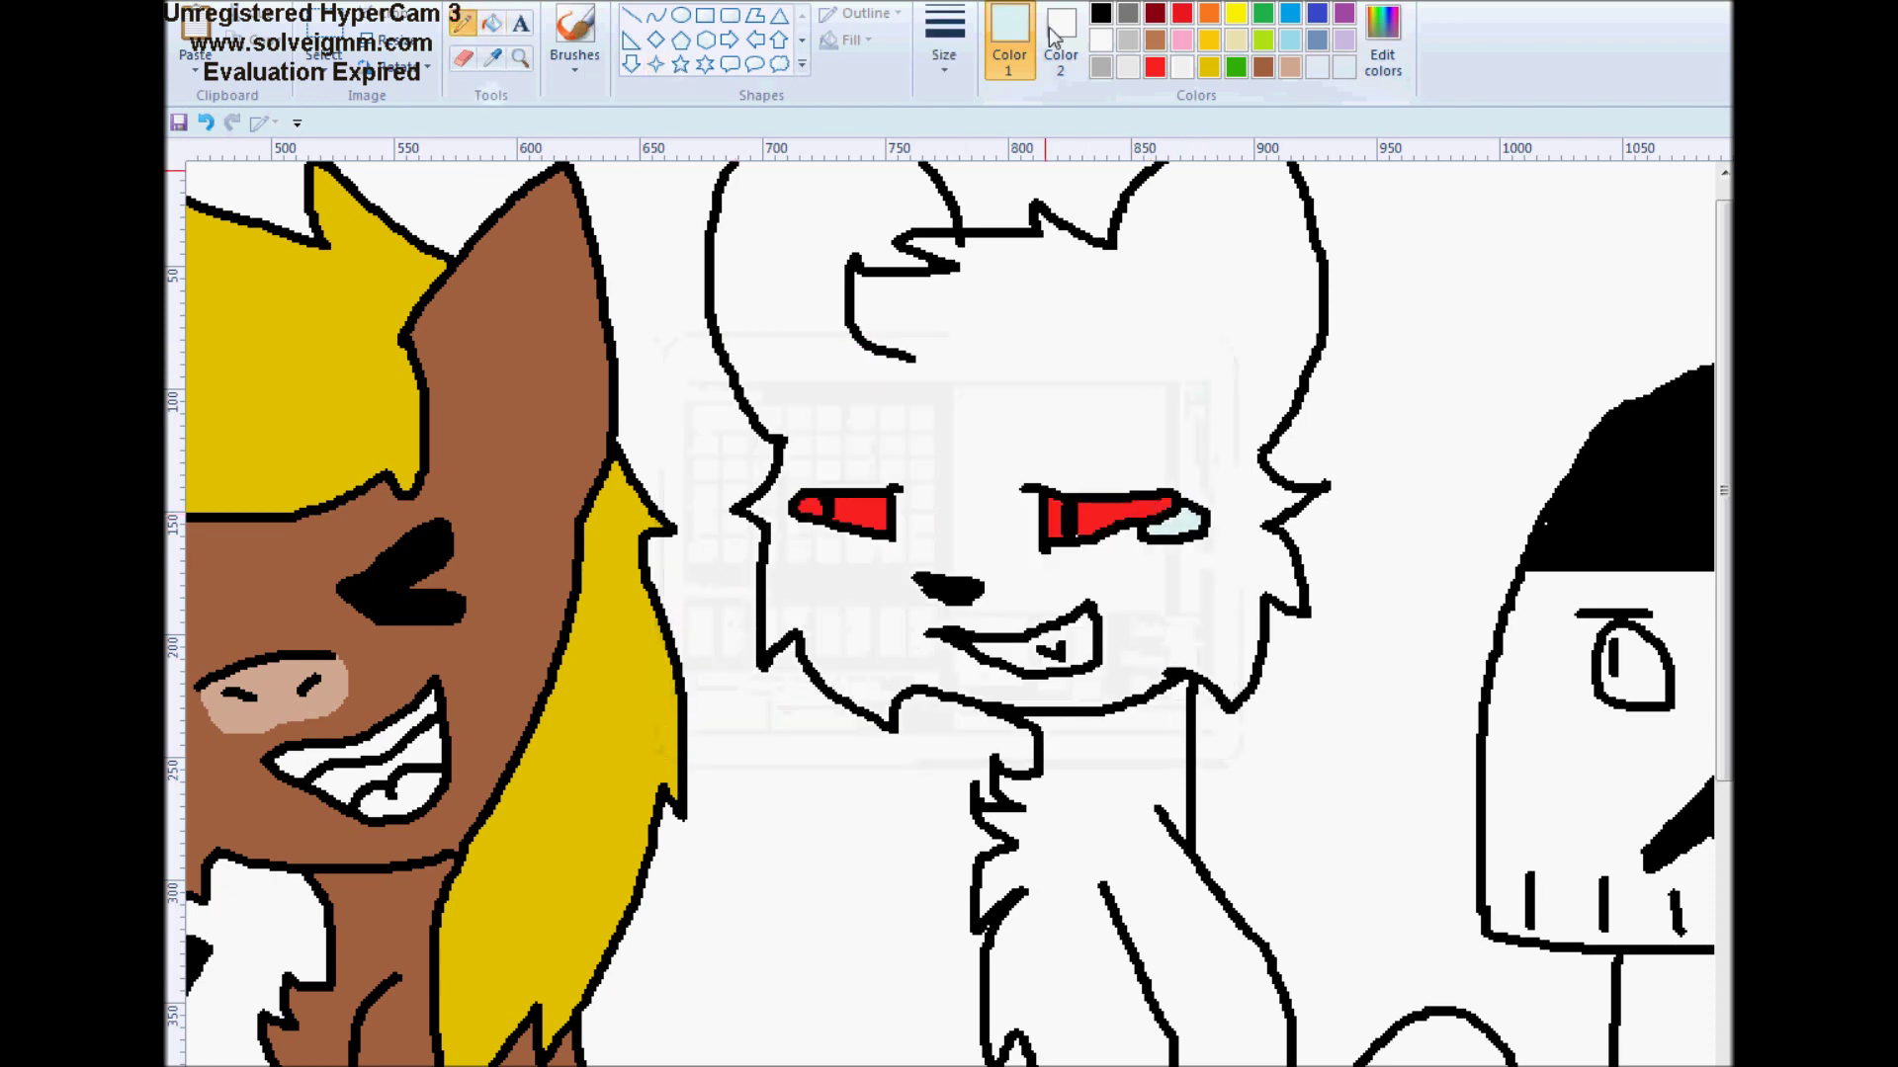
left_click(1100, 39)
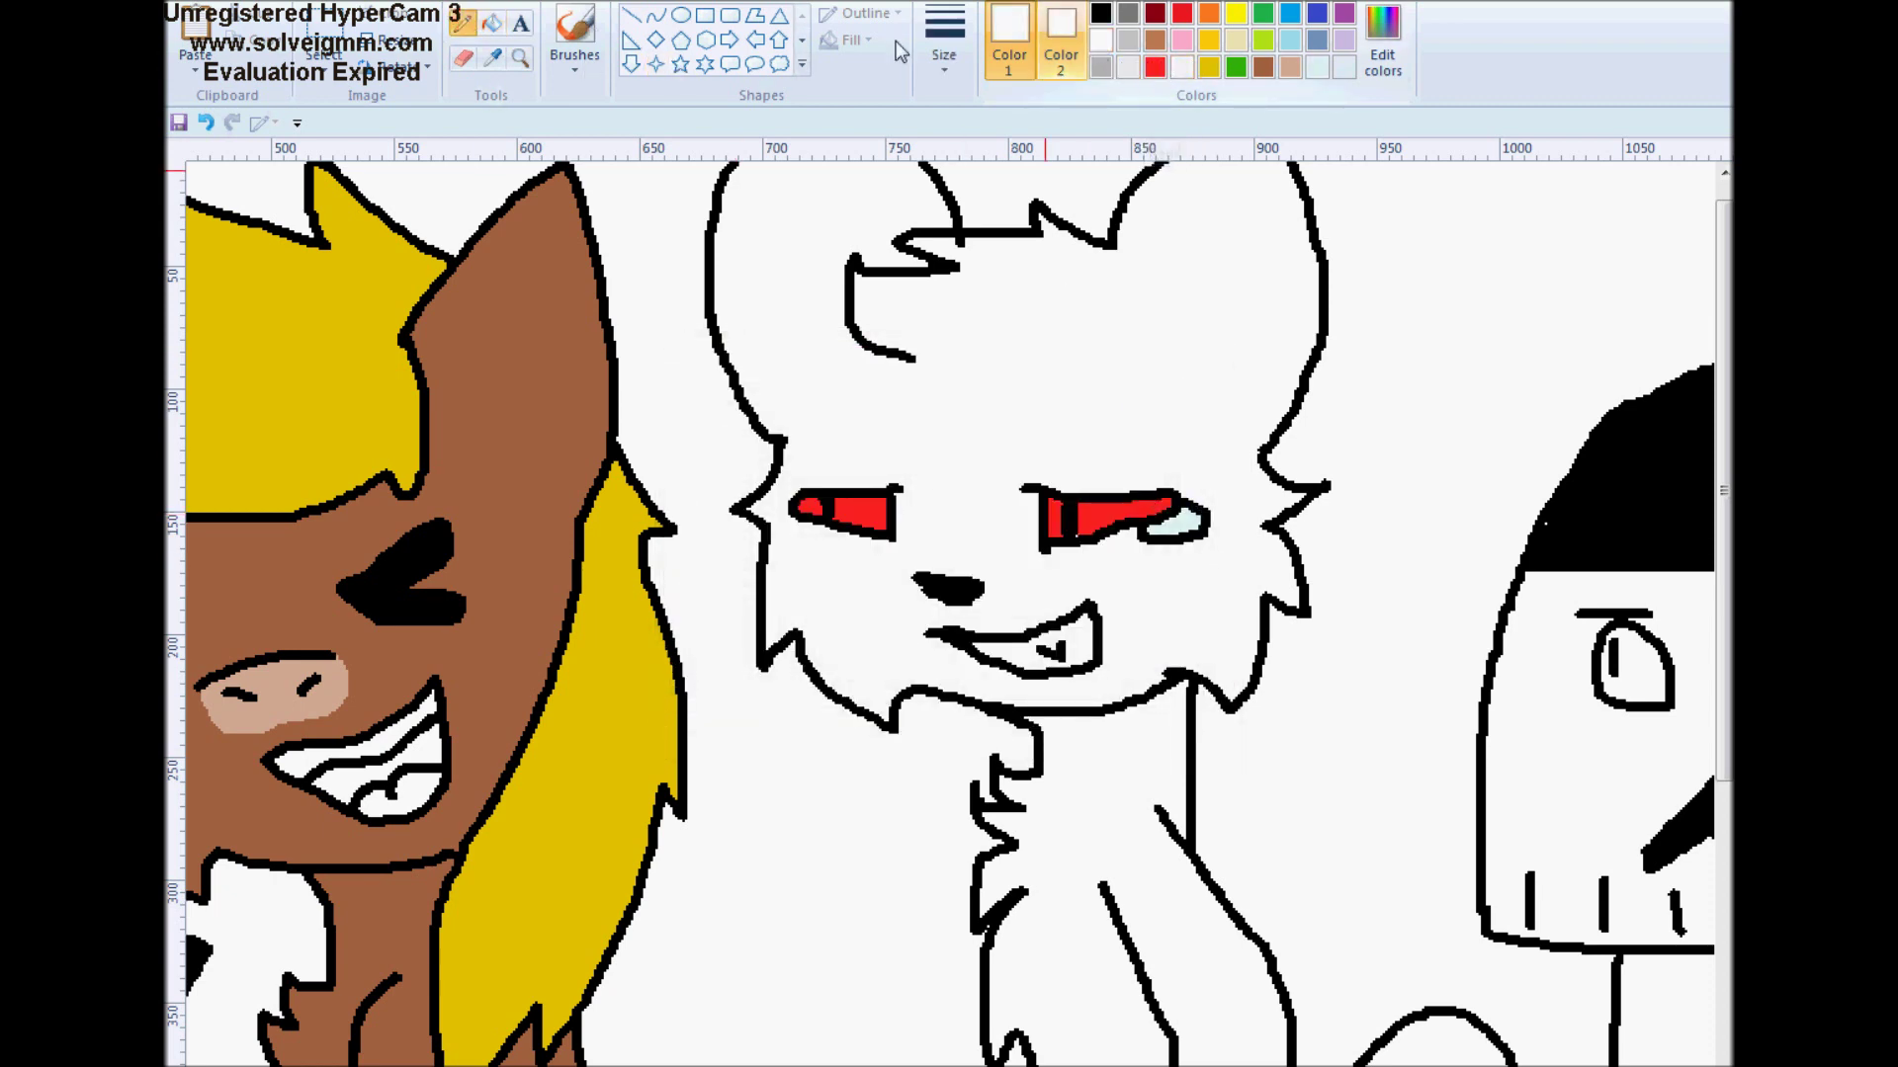
scroll(948, 602, "left", 10)
left_click(1383, 40)
left_click(1197, 485)
left_click(721, 718)
left_click(491, 24)
left_click(400, 835)
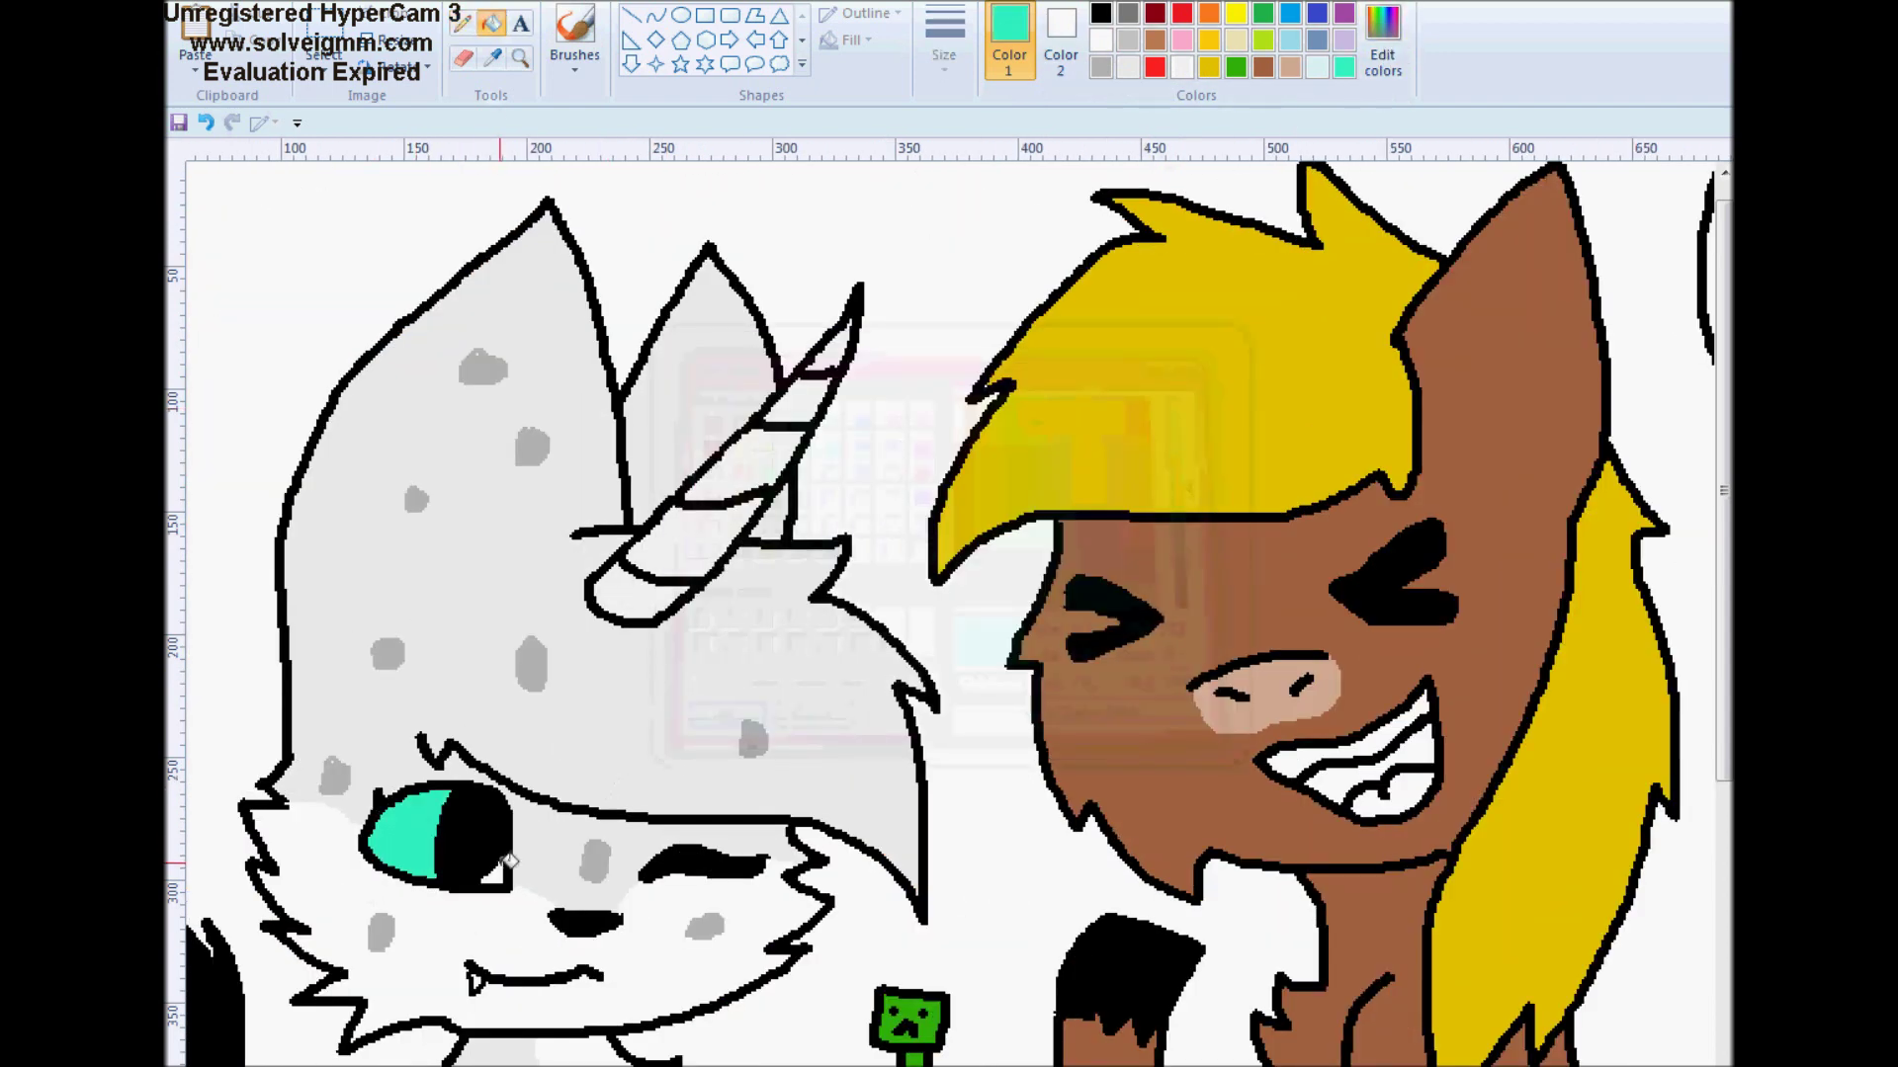
Draw small white highlights in the eyes of the first and third characters
left_click(1101, 40)
left_click(462, 22)
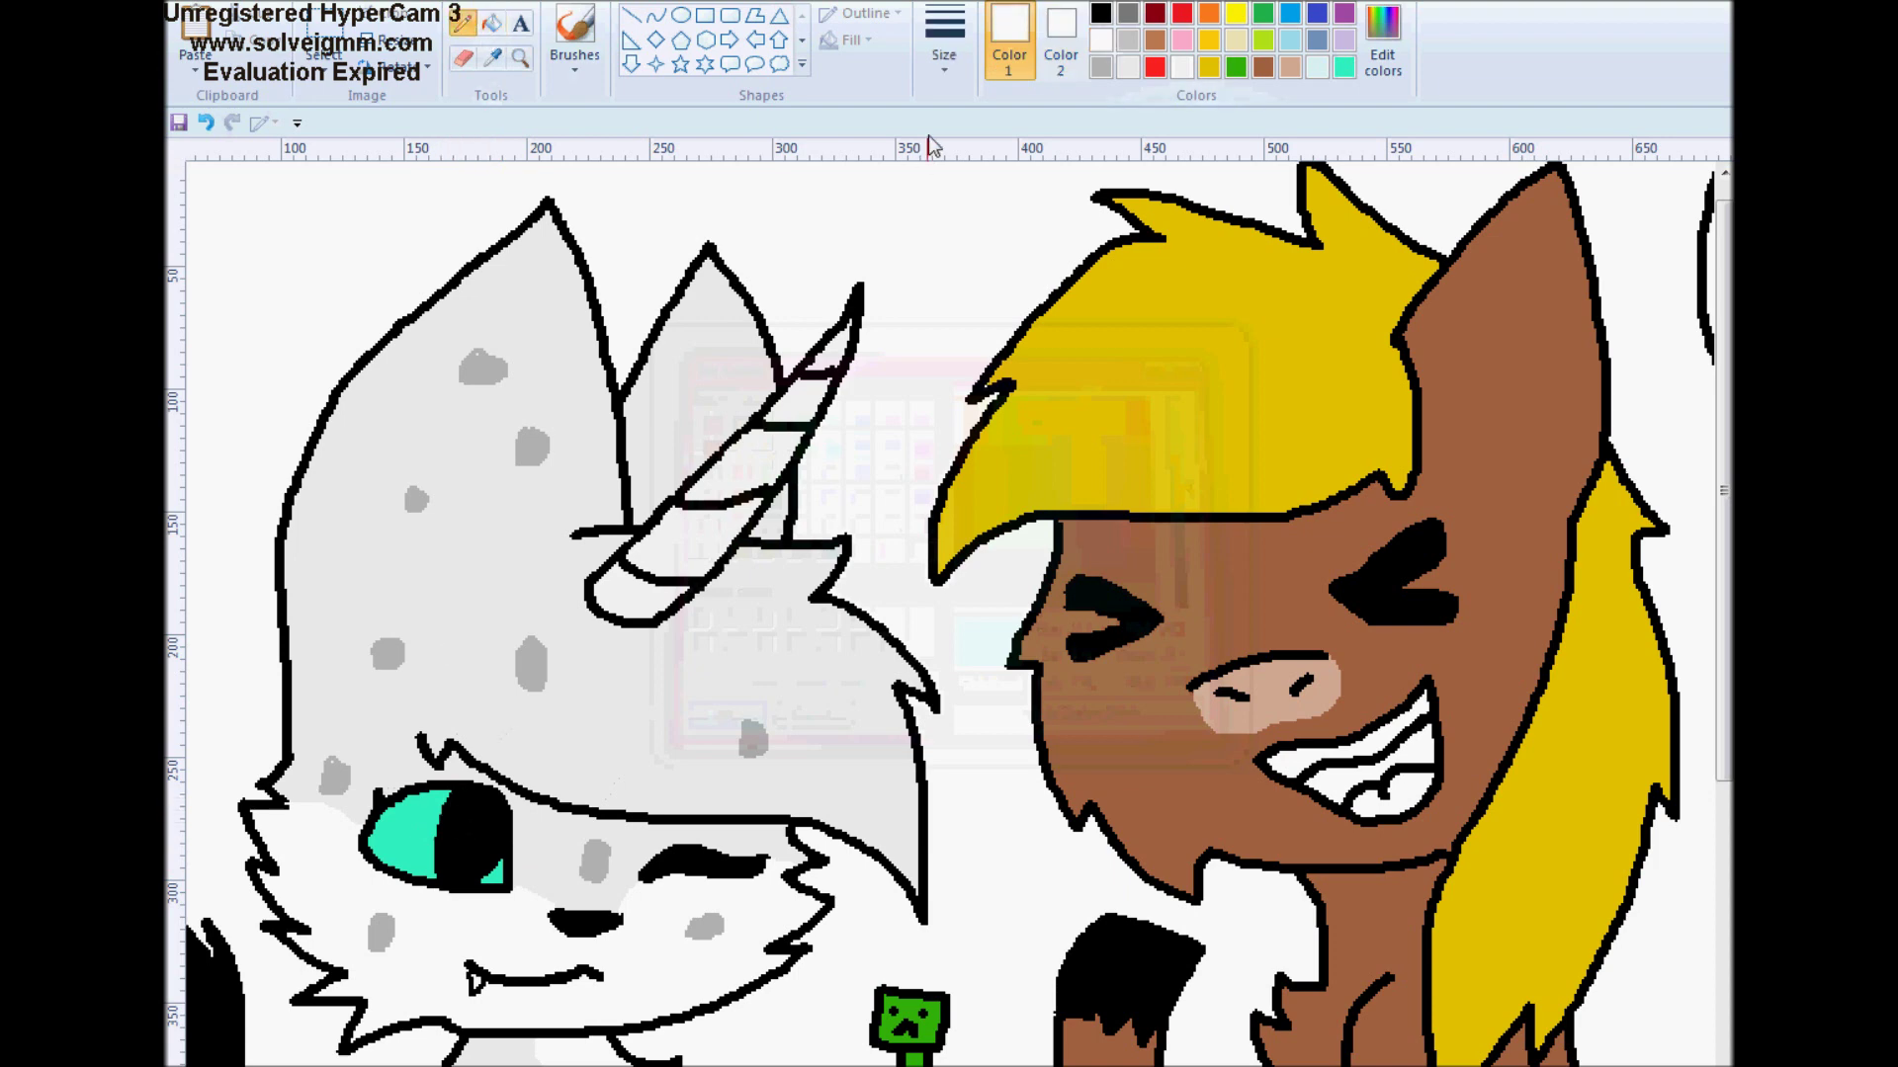
left_click_drag(435, 815, 446, 802)
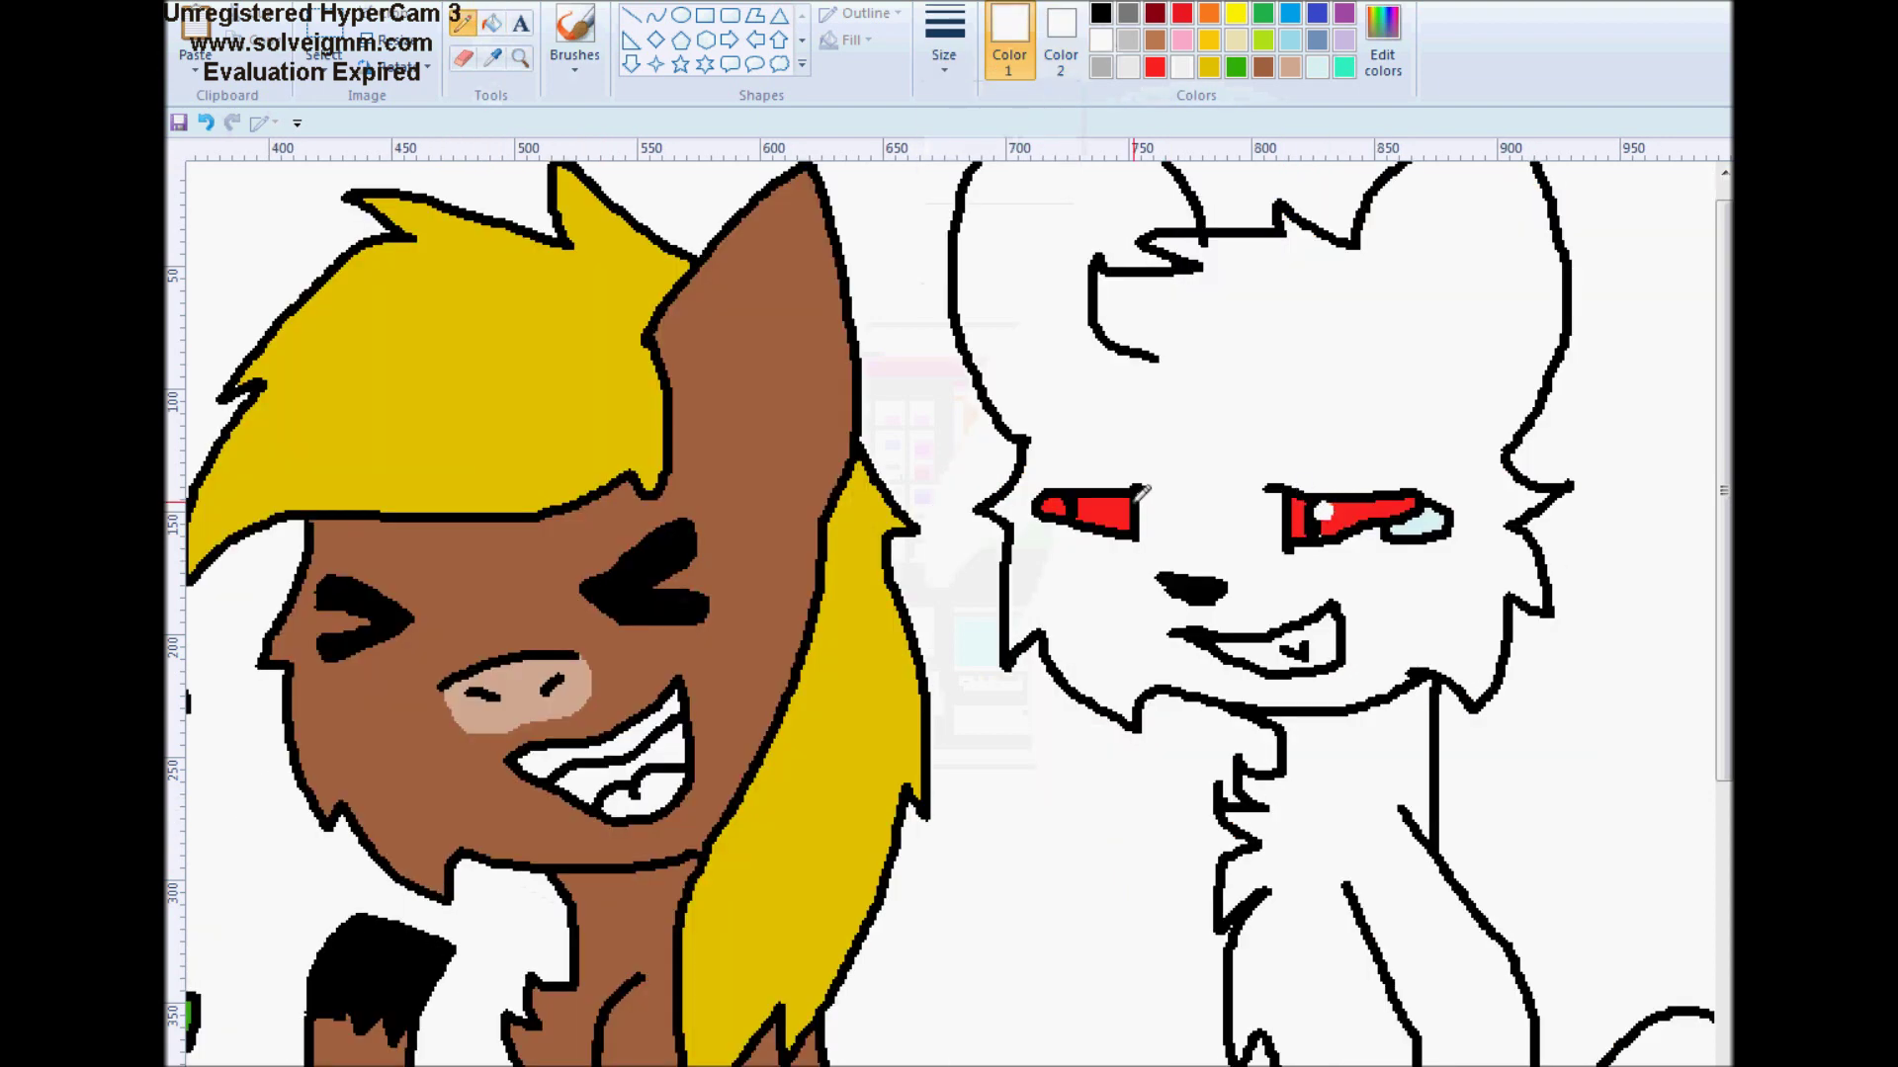
left_click(1082, 502)
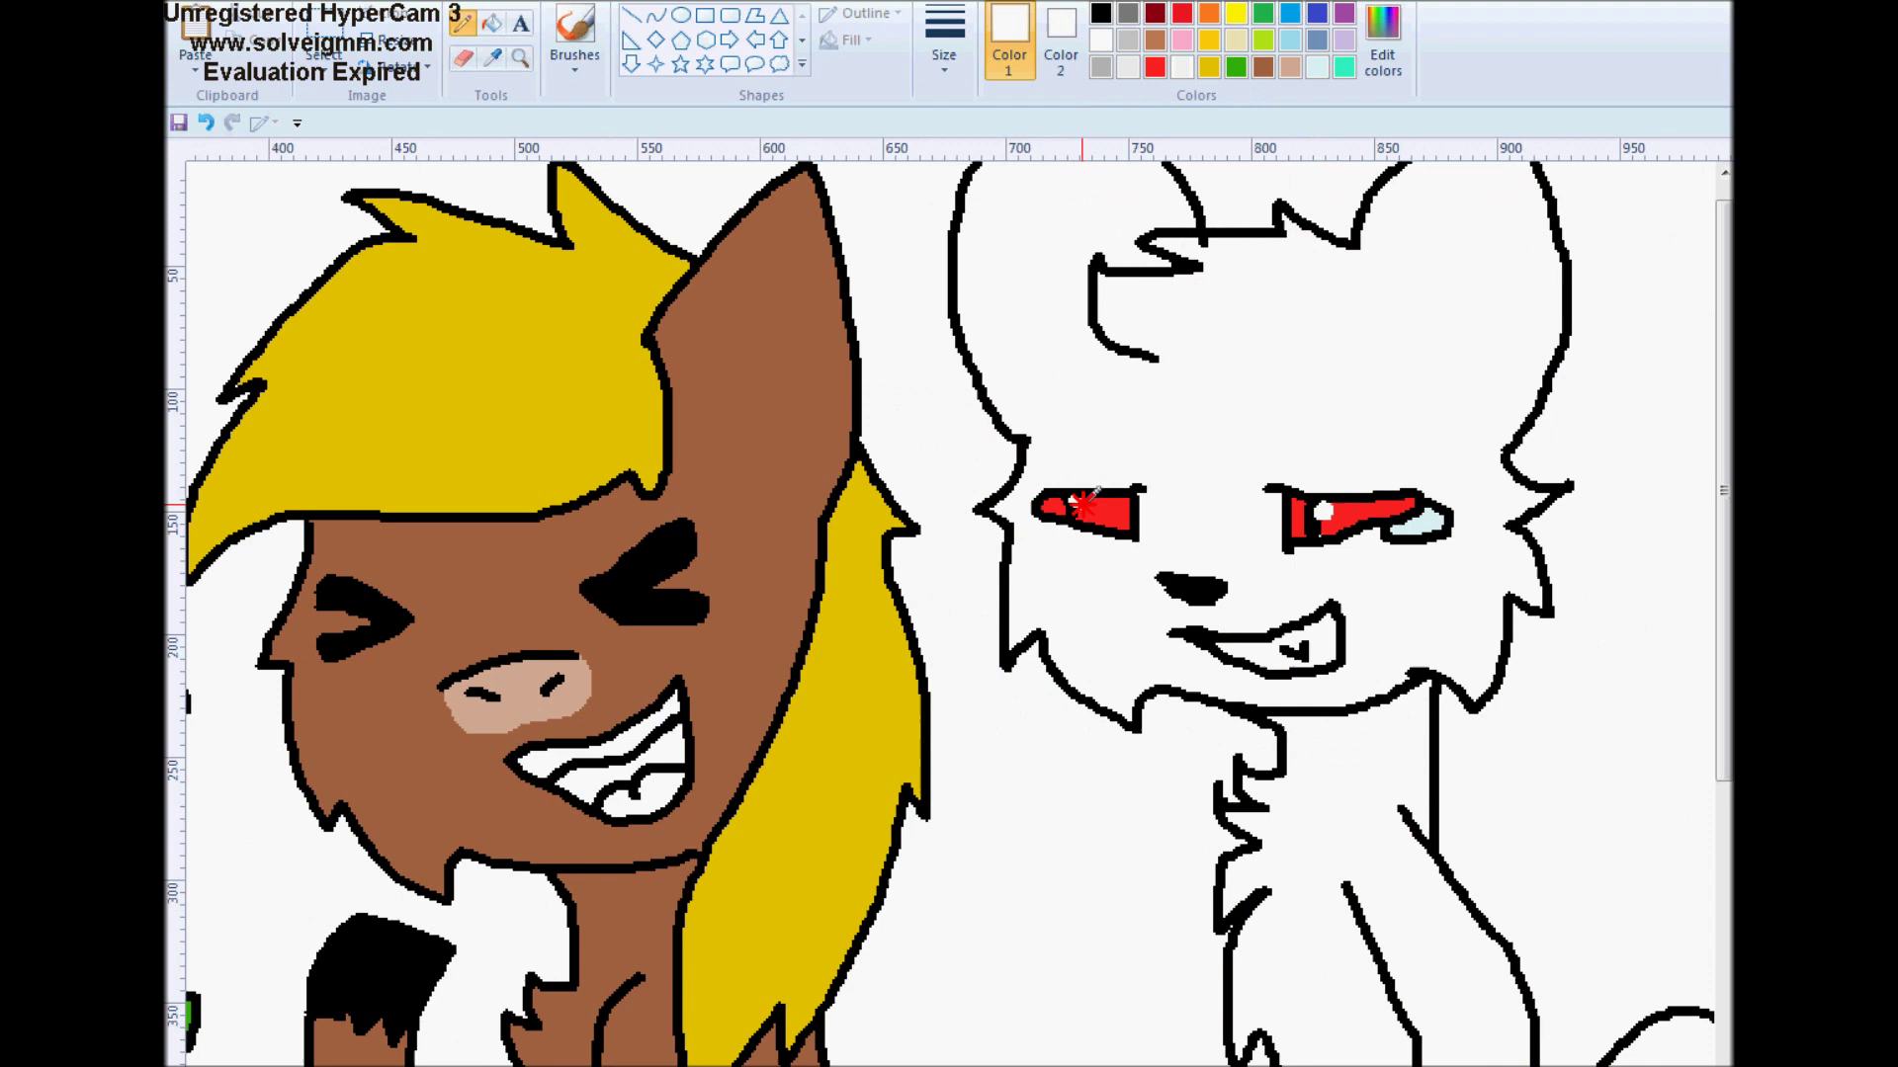
Mix a bright orange and fill the third character's head, body and tail with it
scroll(948, 593, "right", 5)
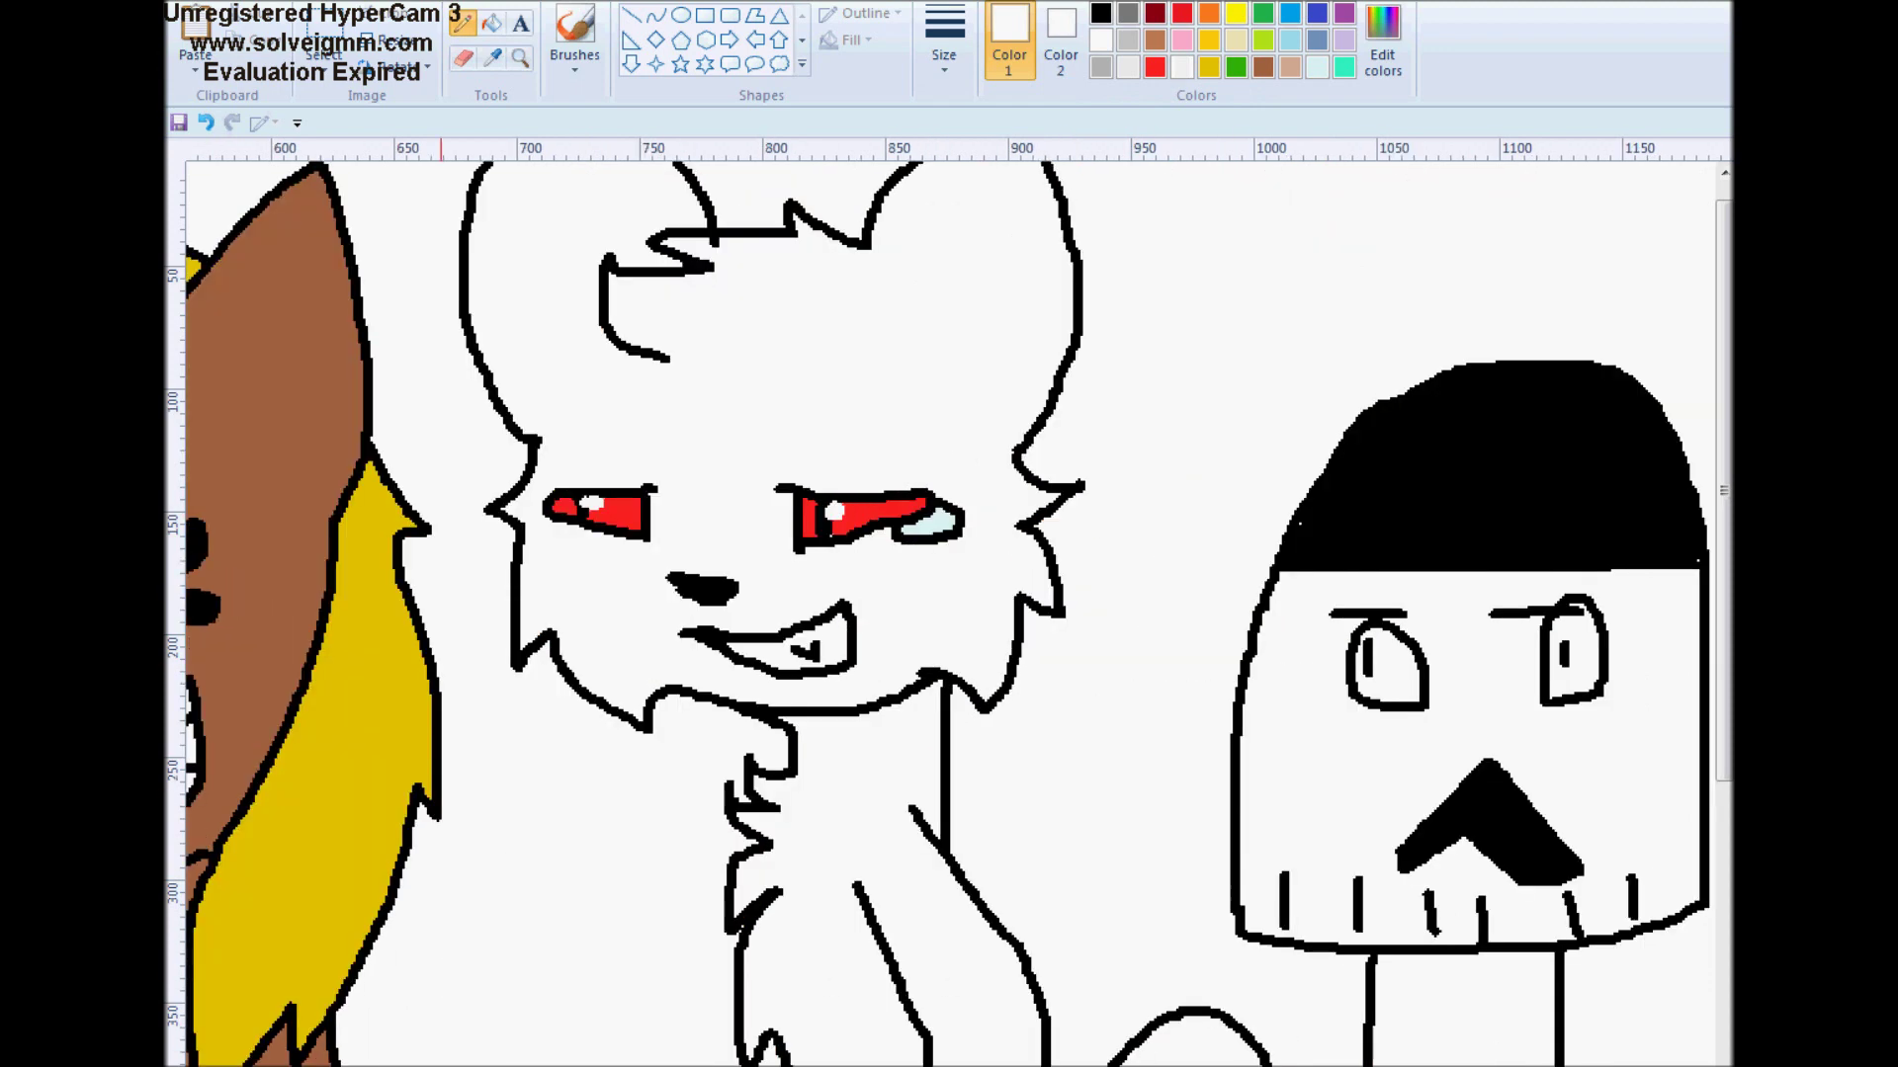
left_click(1383, 39)
left_click(971, 398)
left_click(1197, 486)
left_click(720, 718)
left_click(491, 22)
left_click(682, 394)
left_click(834, 754)
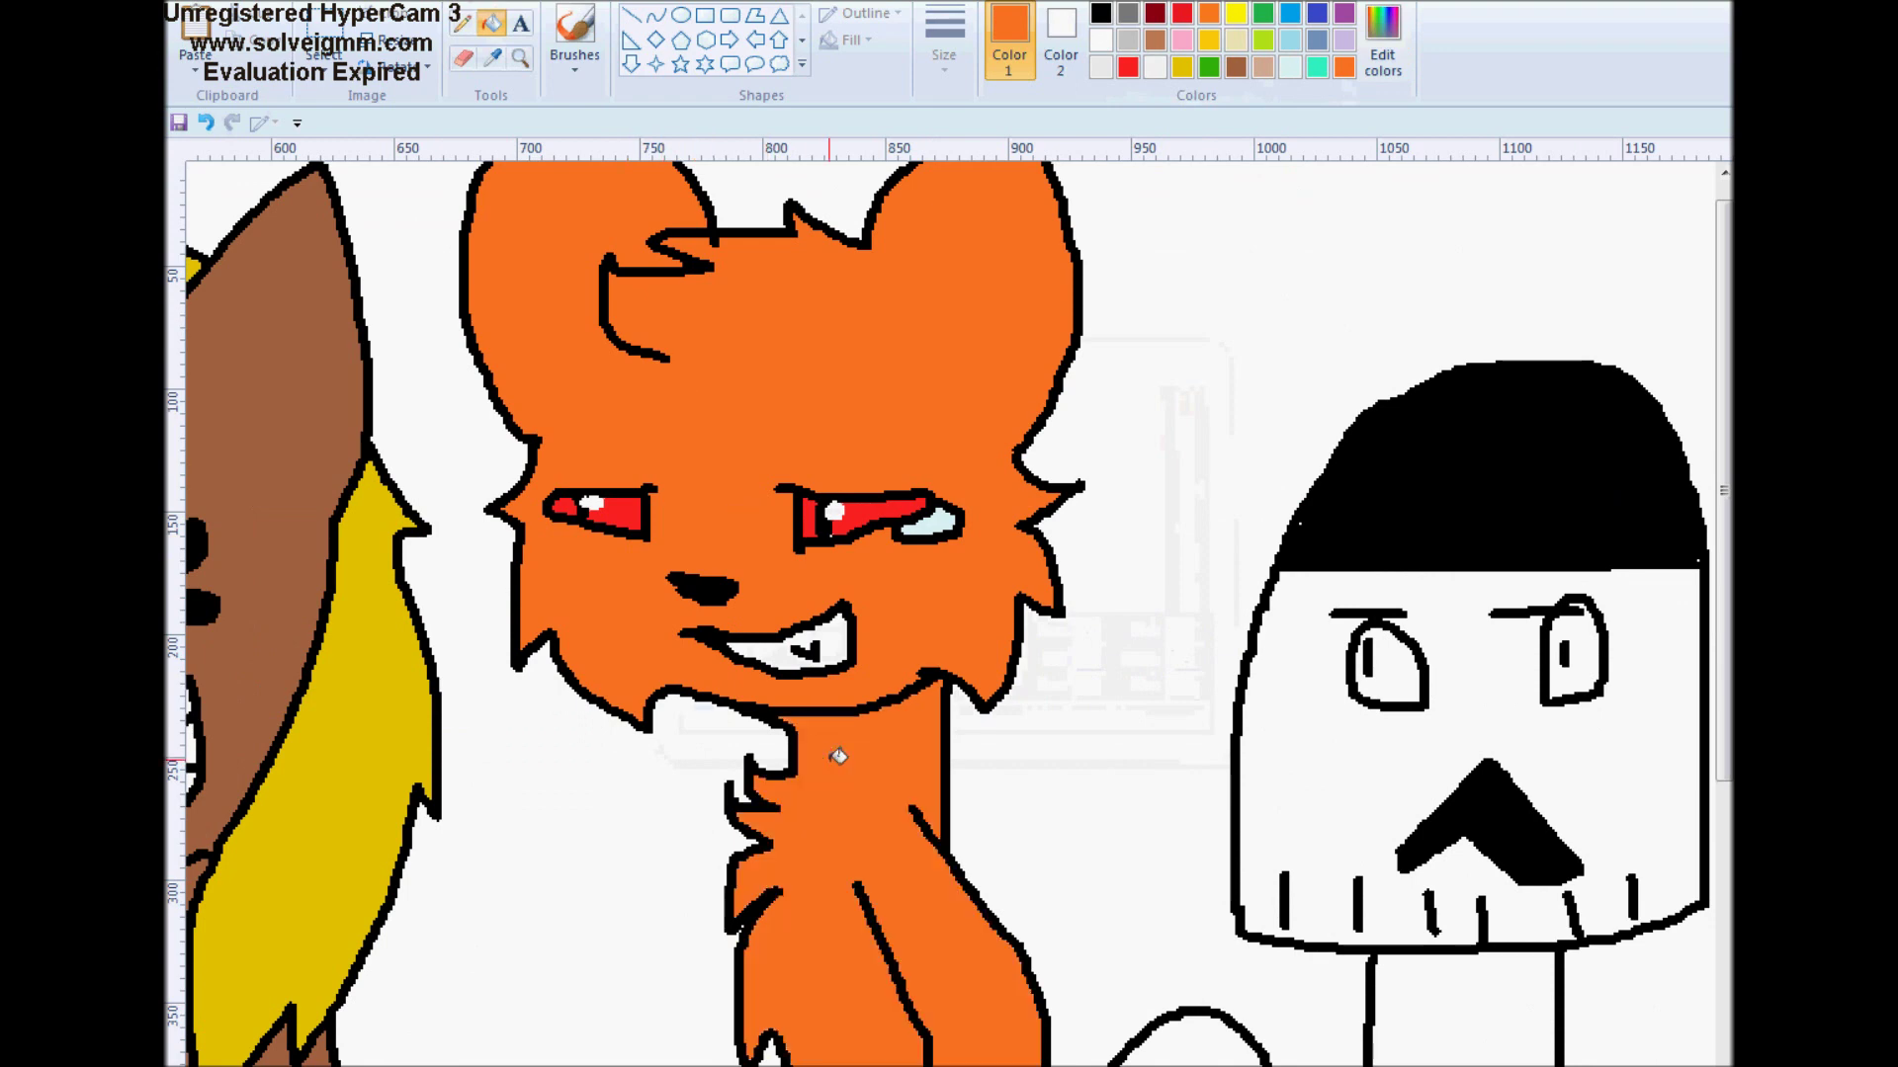
scroll(782, 748, "down", 3)
left_click(1114, 690)
Draw thin white boundary lines across the third character's tail and forearms
left_click(1102, 42)
left_click(462, 22)
left_click(955, 65)
left_click(1082, 698)
left_click_drag(1094, 716, 1109, 708)
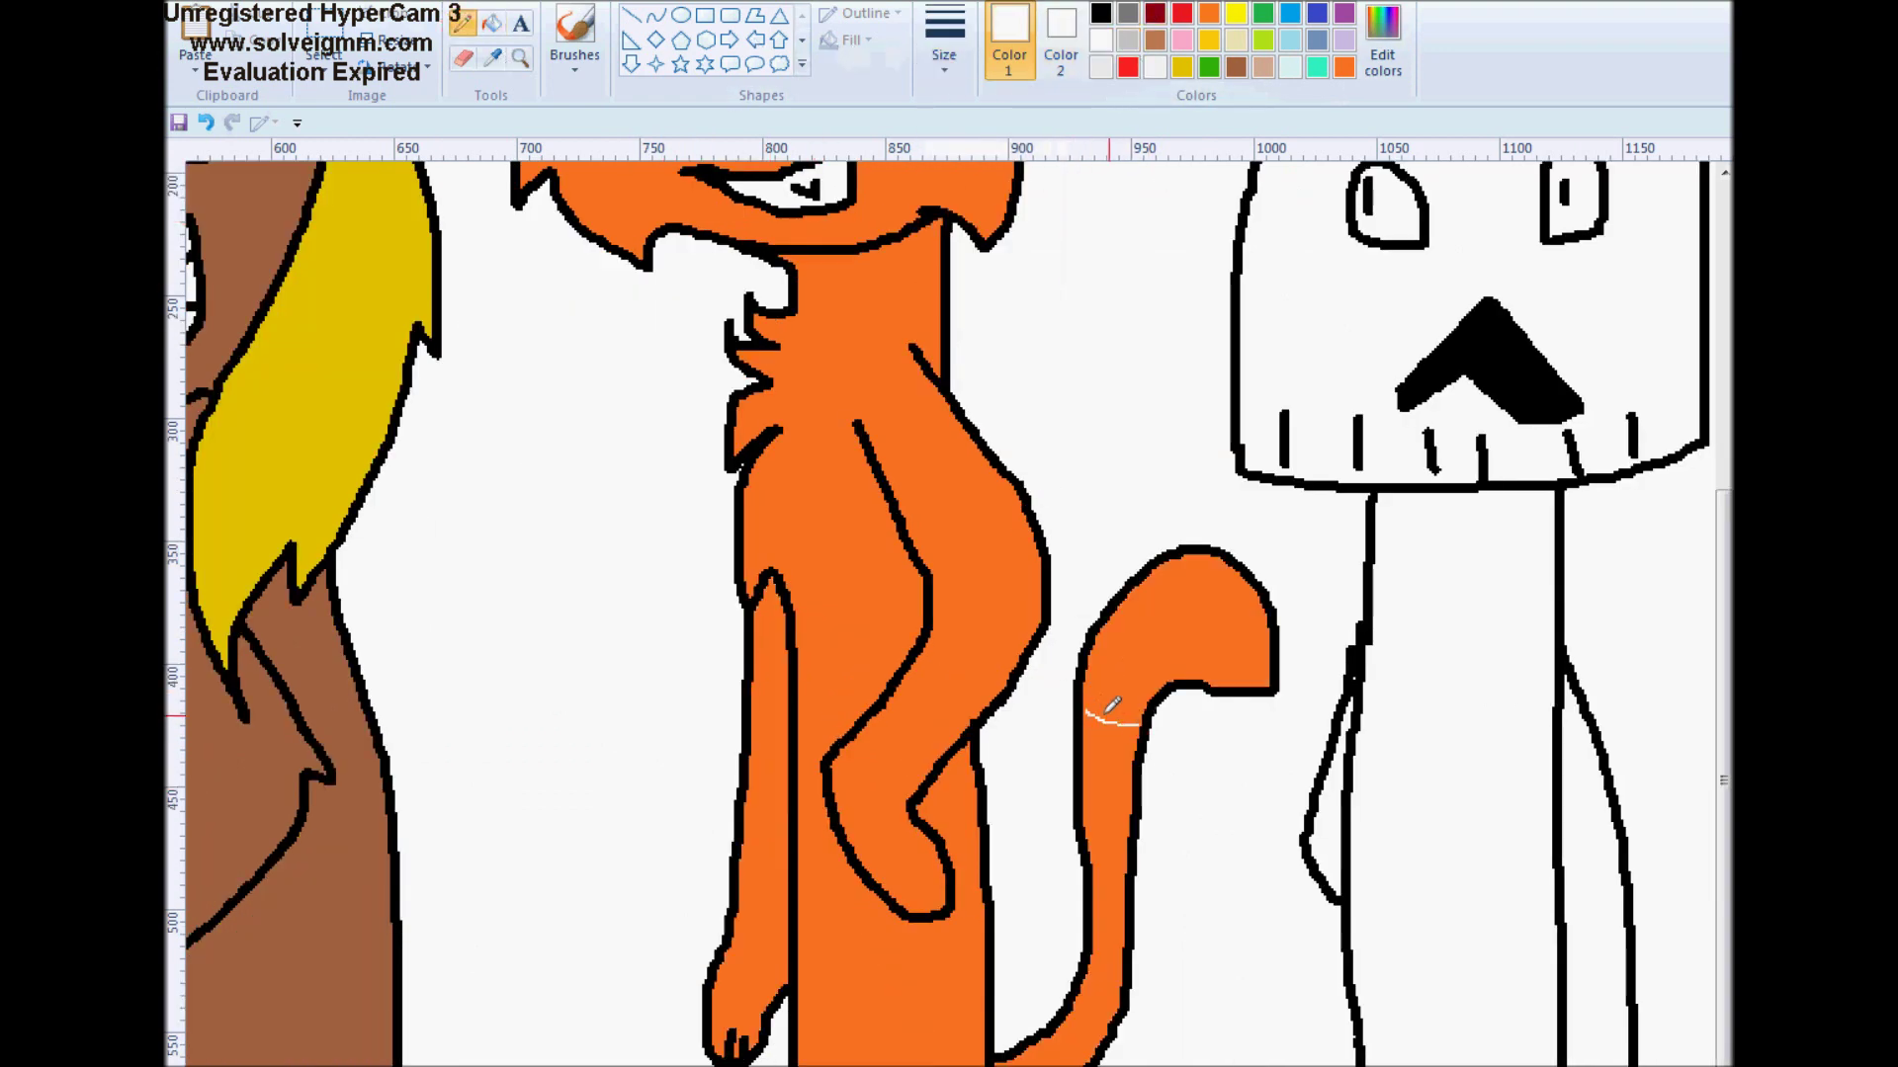
left_click_drag(904, 682, 958, 714)
Outline the third character's lower-face patch in white, from the nose past the eyes to the cheeks
scroll(785, 791, "up", 3)
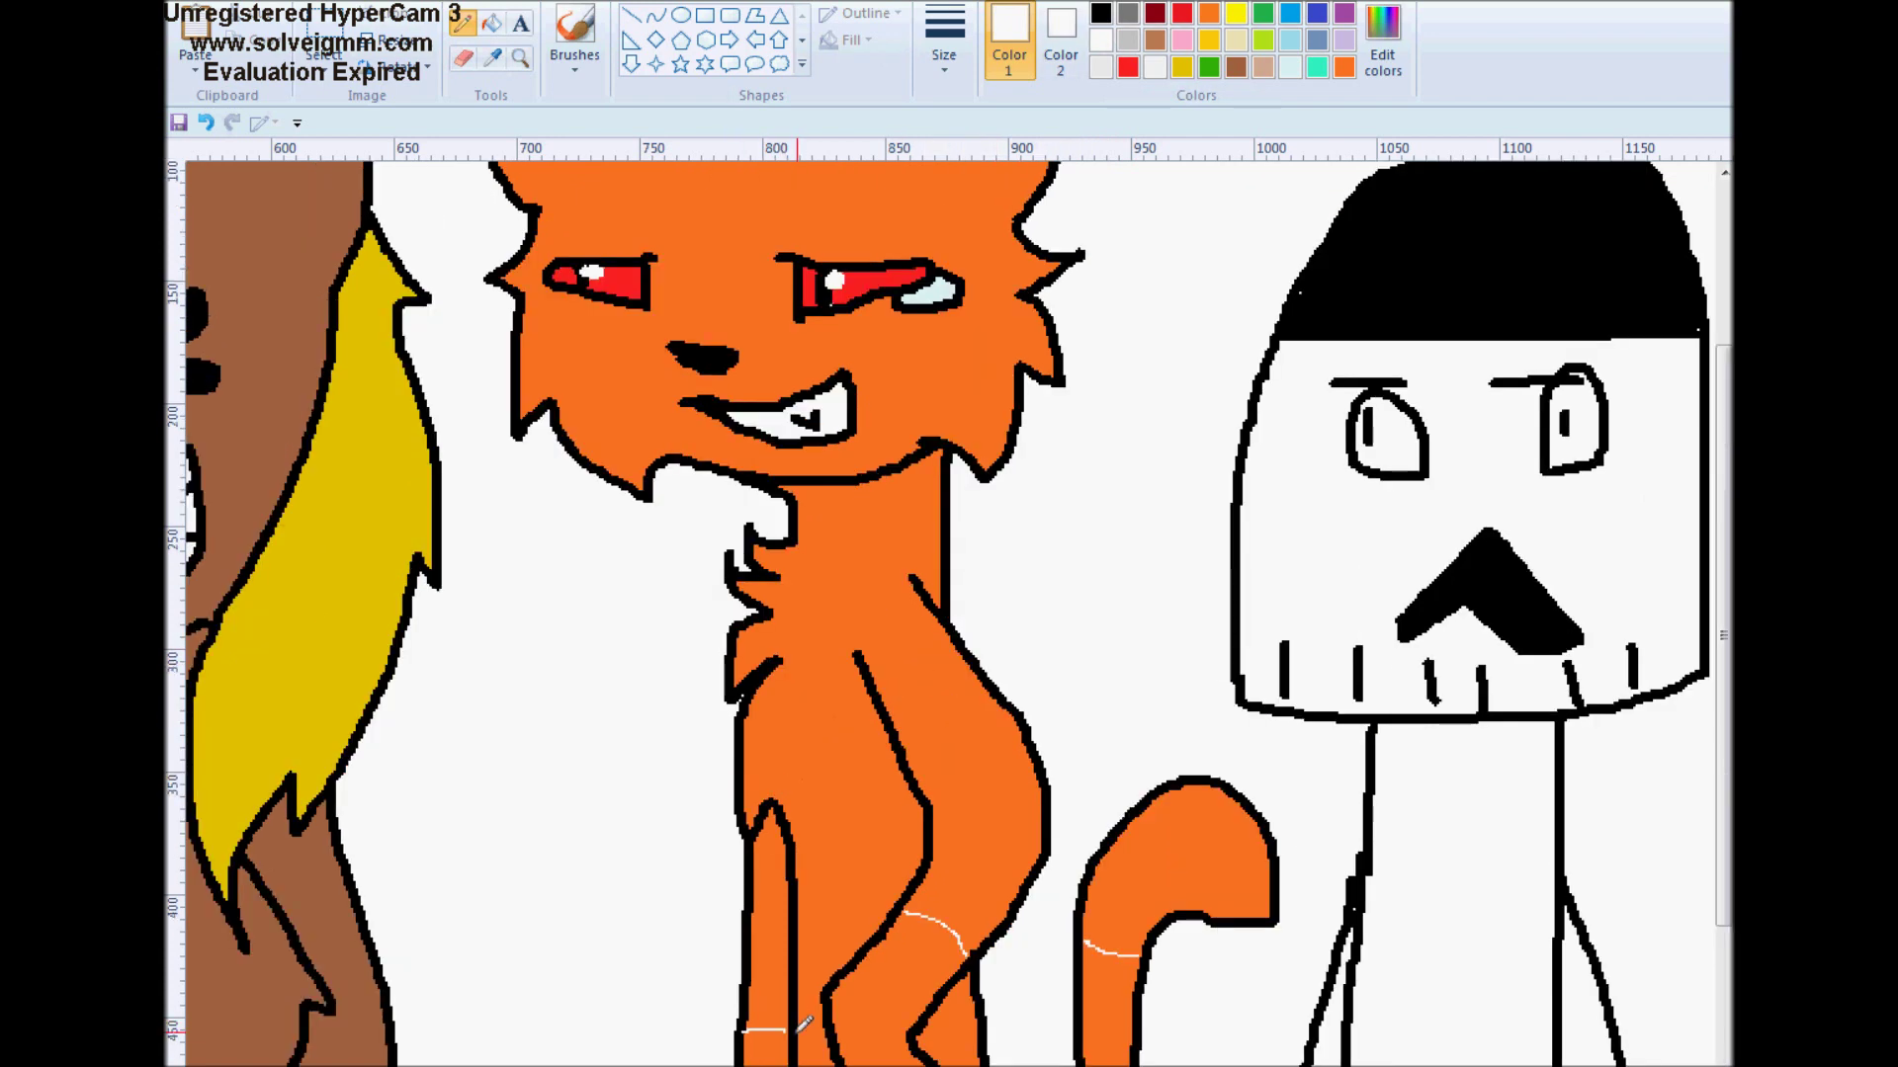
left_click_drag(736, 351, 788, 318)
left_click_drag(966, 285, 1018, 285)
left_click_drag(669, 317, 665, 305)
Draw a white boundary line down the third character's front from the chin to the lower belly
left_click_drag(858, 476, 825, 904)
scroll(830, 790, "down", 3)
left_click_drag(834, 656, 828, 734)
left_click_drag(832, 827, 799, 951)
Fill the third character's lower face, chest, both forearms and tail tip with white
left_click(491, 22)
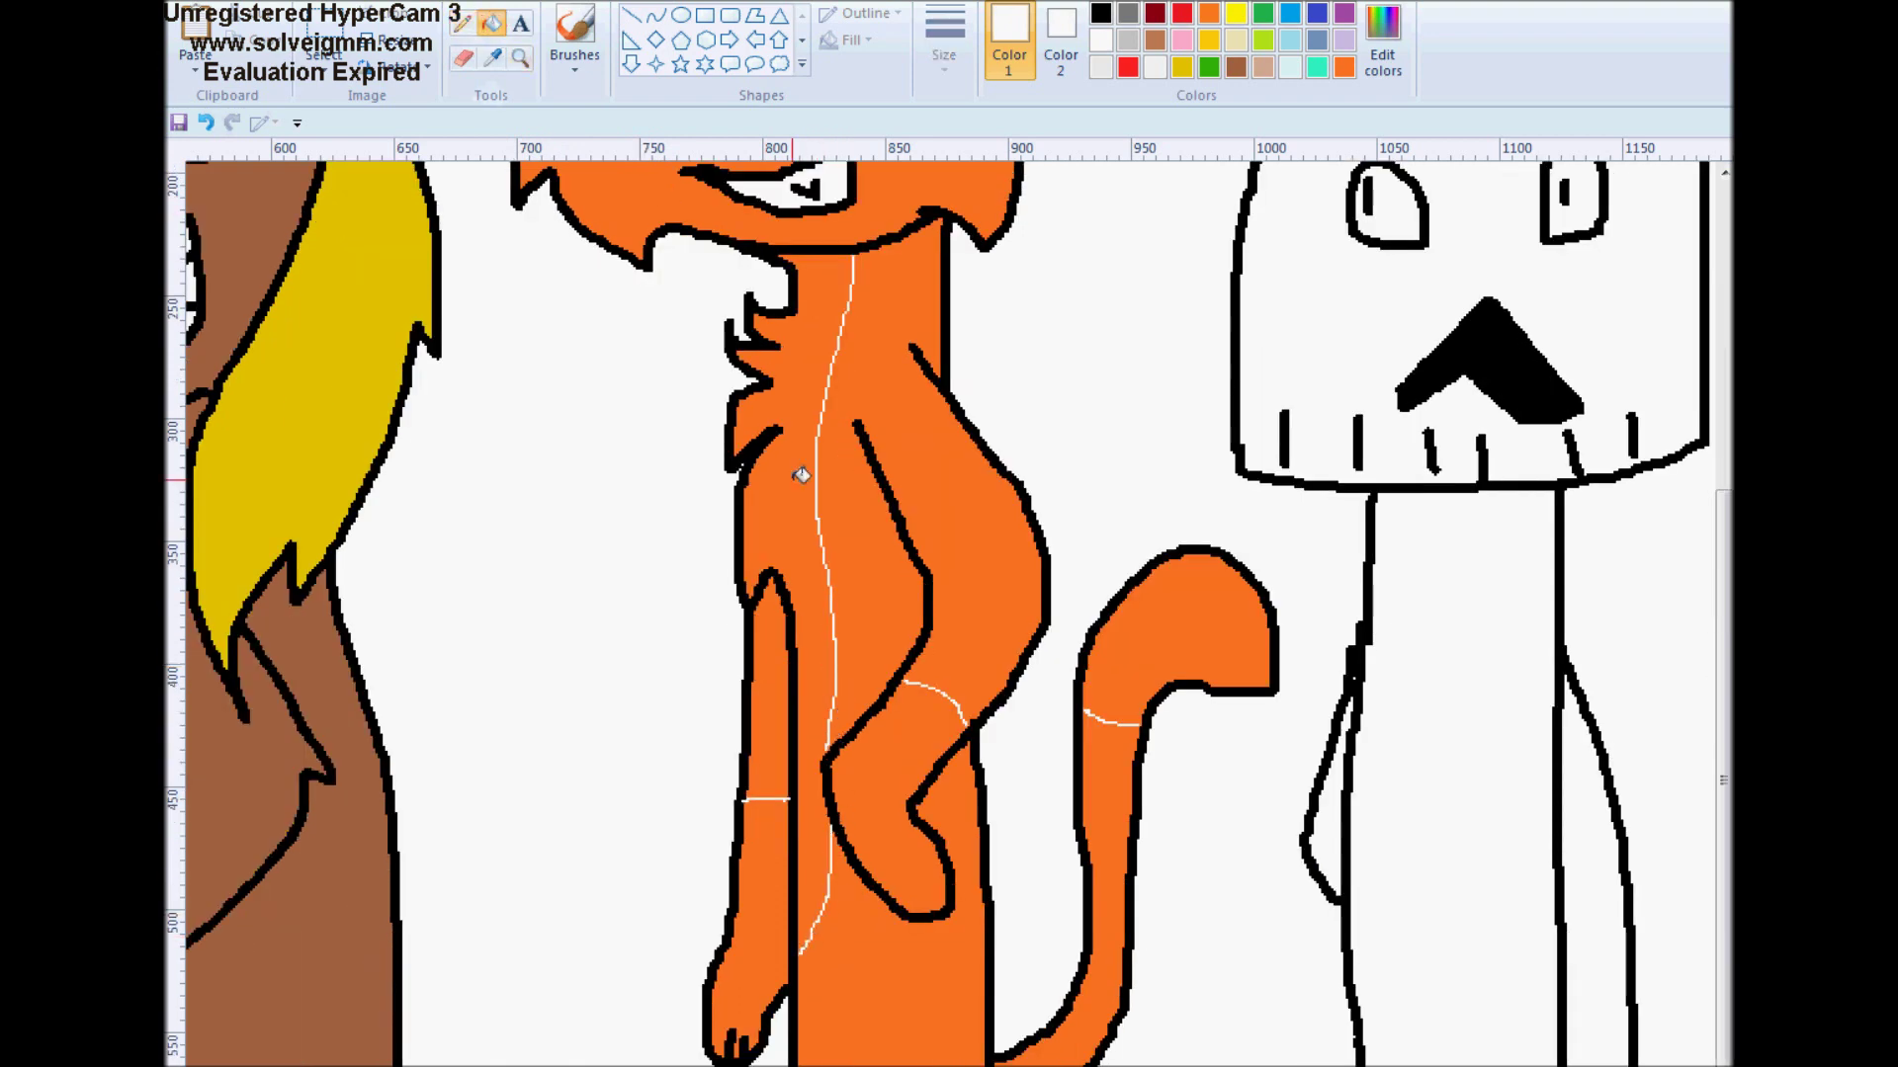
left_click(780, 479)
scroll(831, 494, "up", 3)
scroll(830, 494, "down", 3)
left_click(901, 712)
left_click(748, 914)
left_click(1153, 665)
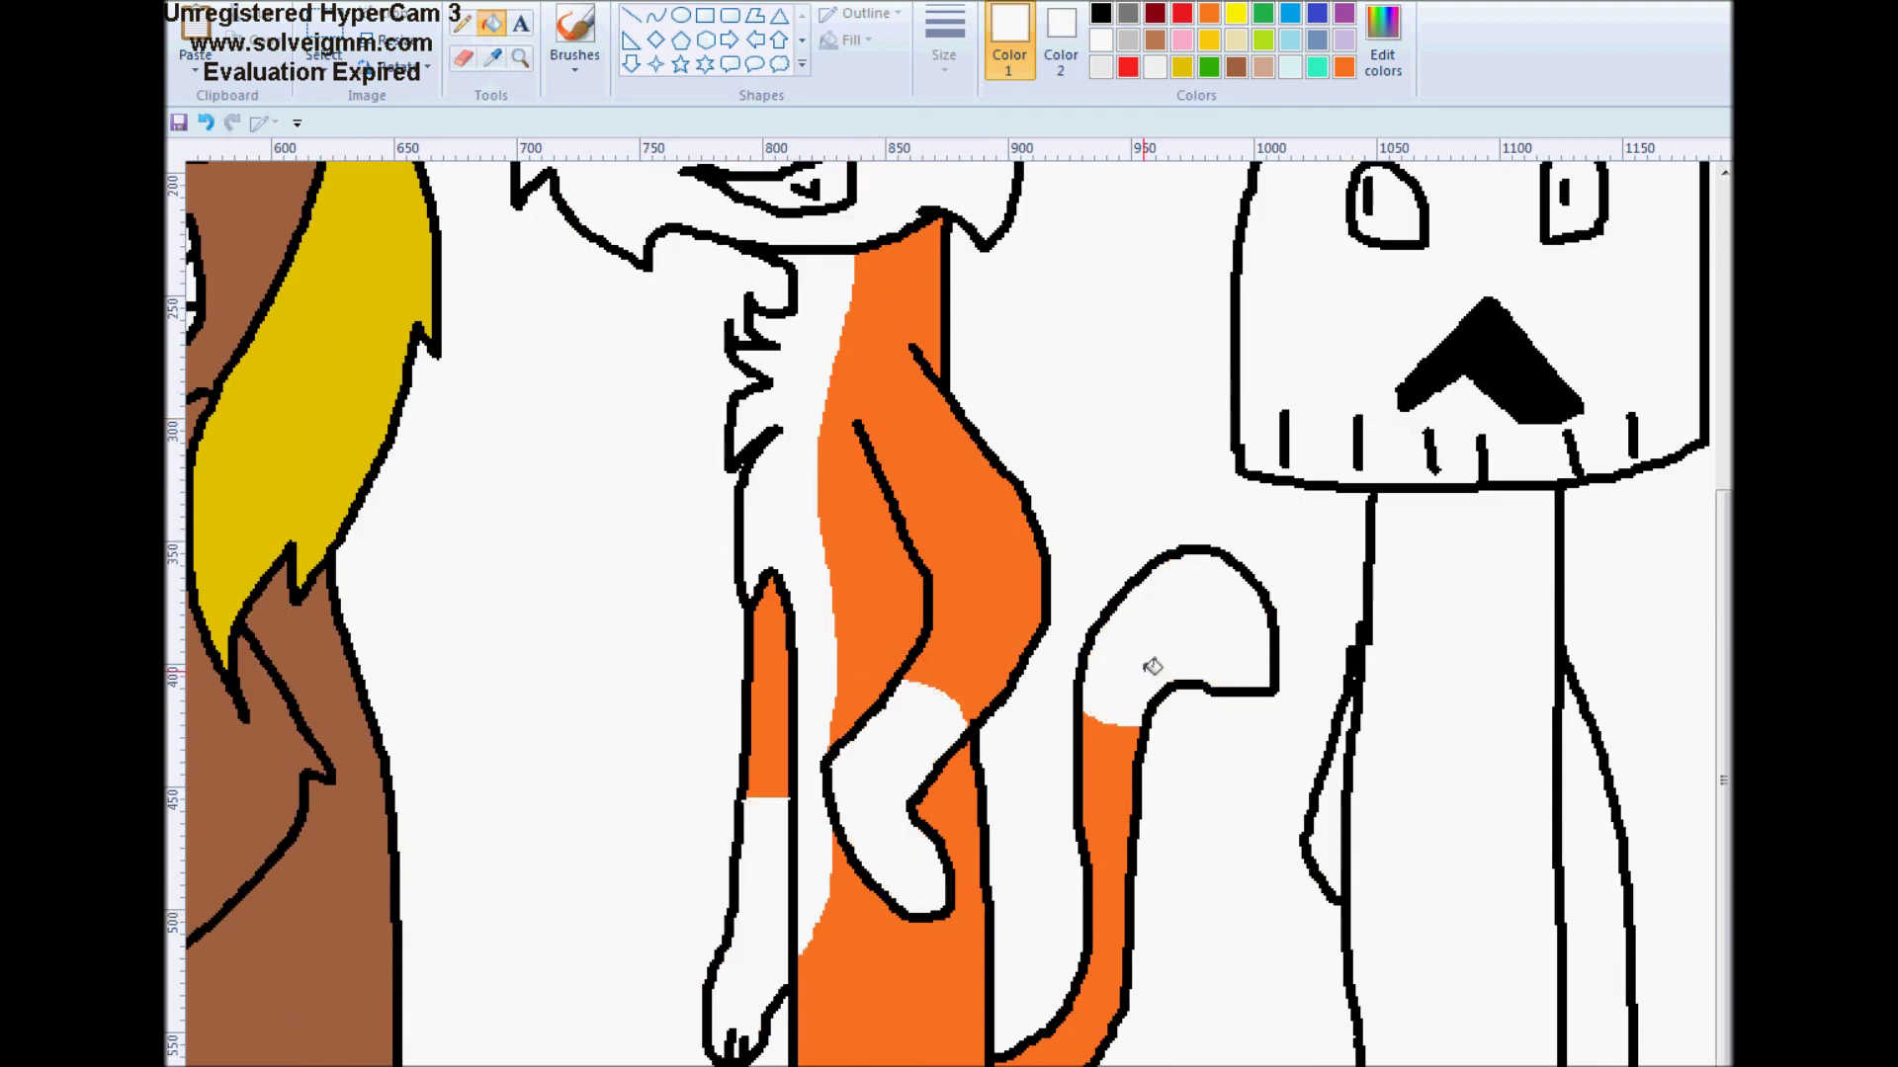
Outline jagged markings across both of the third character's ears and a pointed nose stripe in thin black
scroll(1152, 665, "up", 6)
left_click(1100, 13)
left_click(462, 24)
left_click(943, 44)
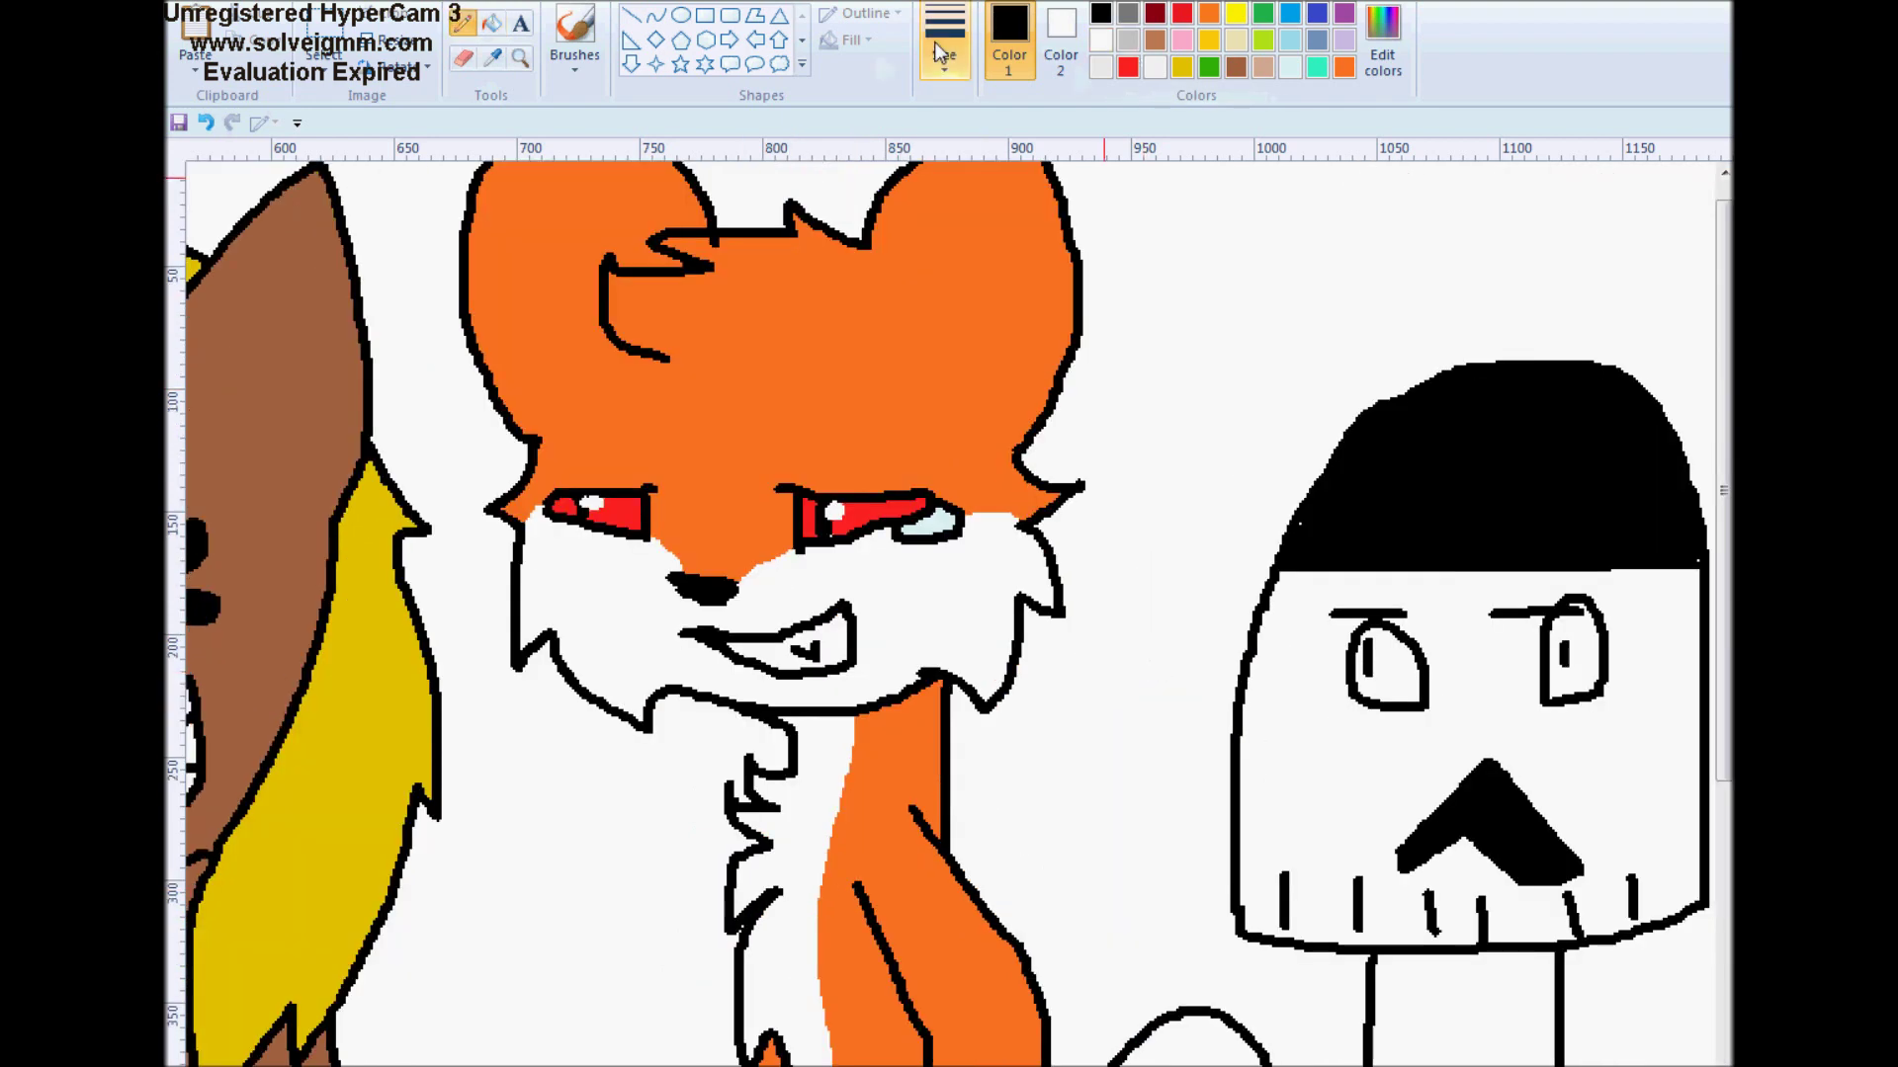
left_click(998, 109)
scroll(879, 247, "up", 1)
mouse_move(877, 255)
left_mouse_down()
mouse_move(924, 351)
mouse_move(949, 331)
mouse_move(1061, 386)
left_mouse_up()
mouse_move(482, 374)
left_mouse_down()
mouse_move(577, 418)
mouse_move(620, 380)
left_mouse_up()
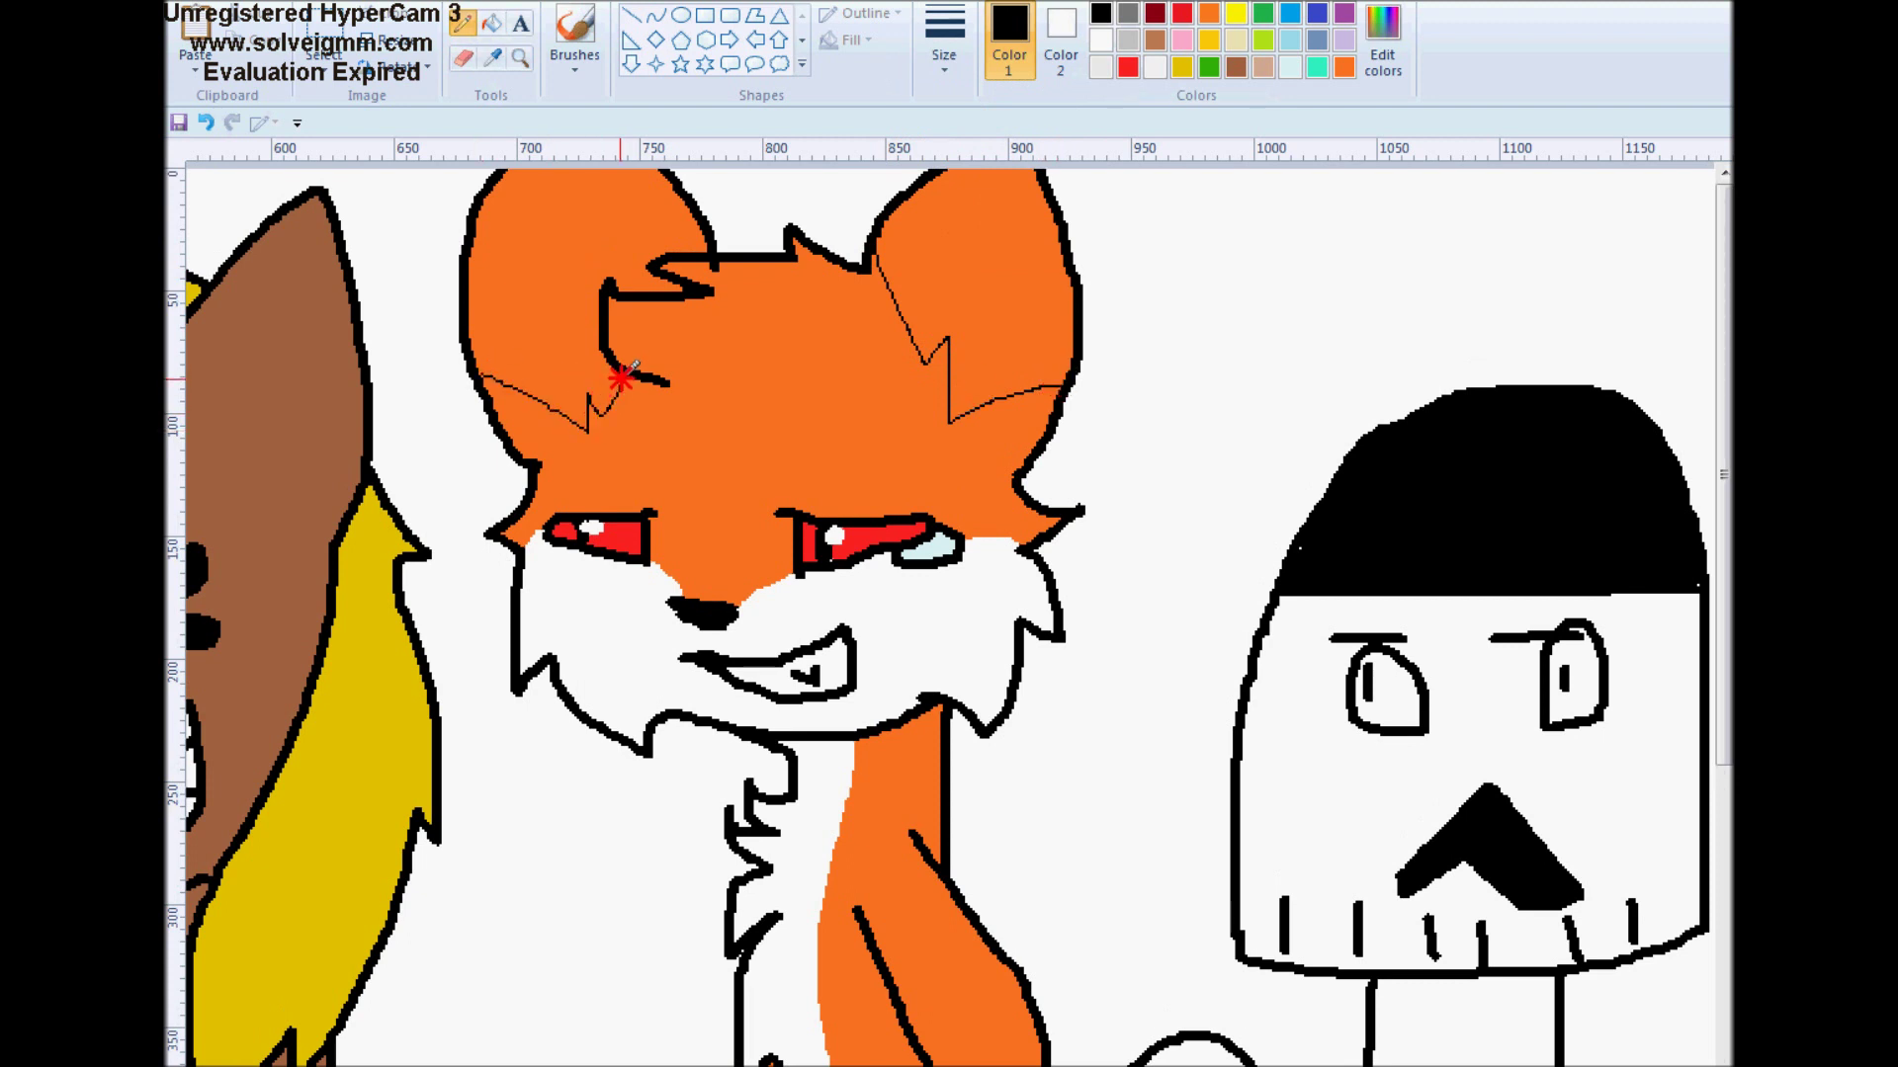
scroll(810, 499, "down", 3)
mouse_move(682, 358)
left_mouse_down()
mouse_move(741, 232)
mouse_move(736, 374)
left_mouse_up()
Outline thin black tiger stripes on the third character's arm, chest side, hip and tail
scroll(857, 492, "down", 3)
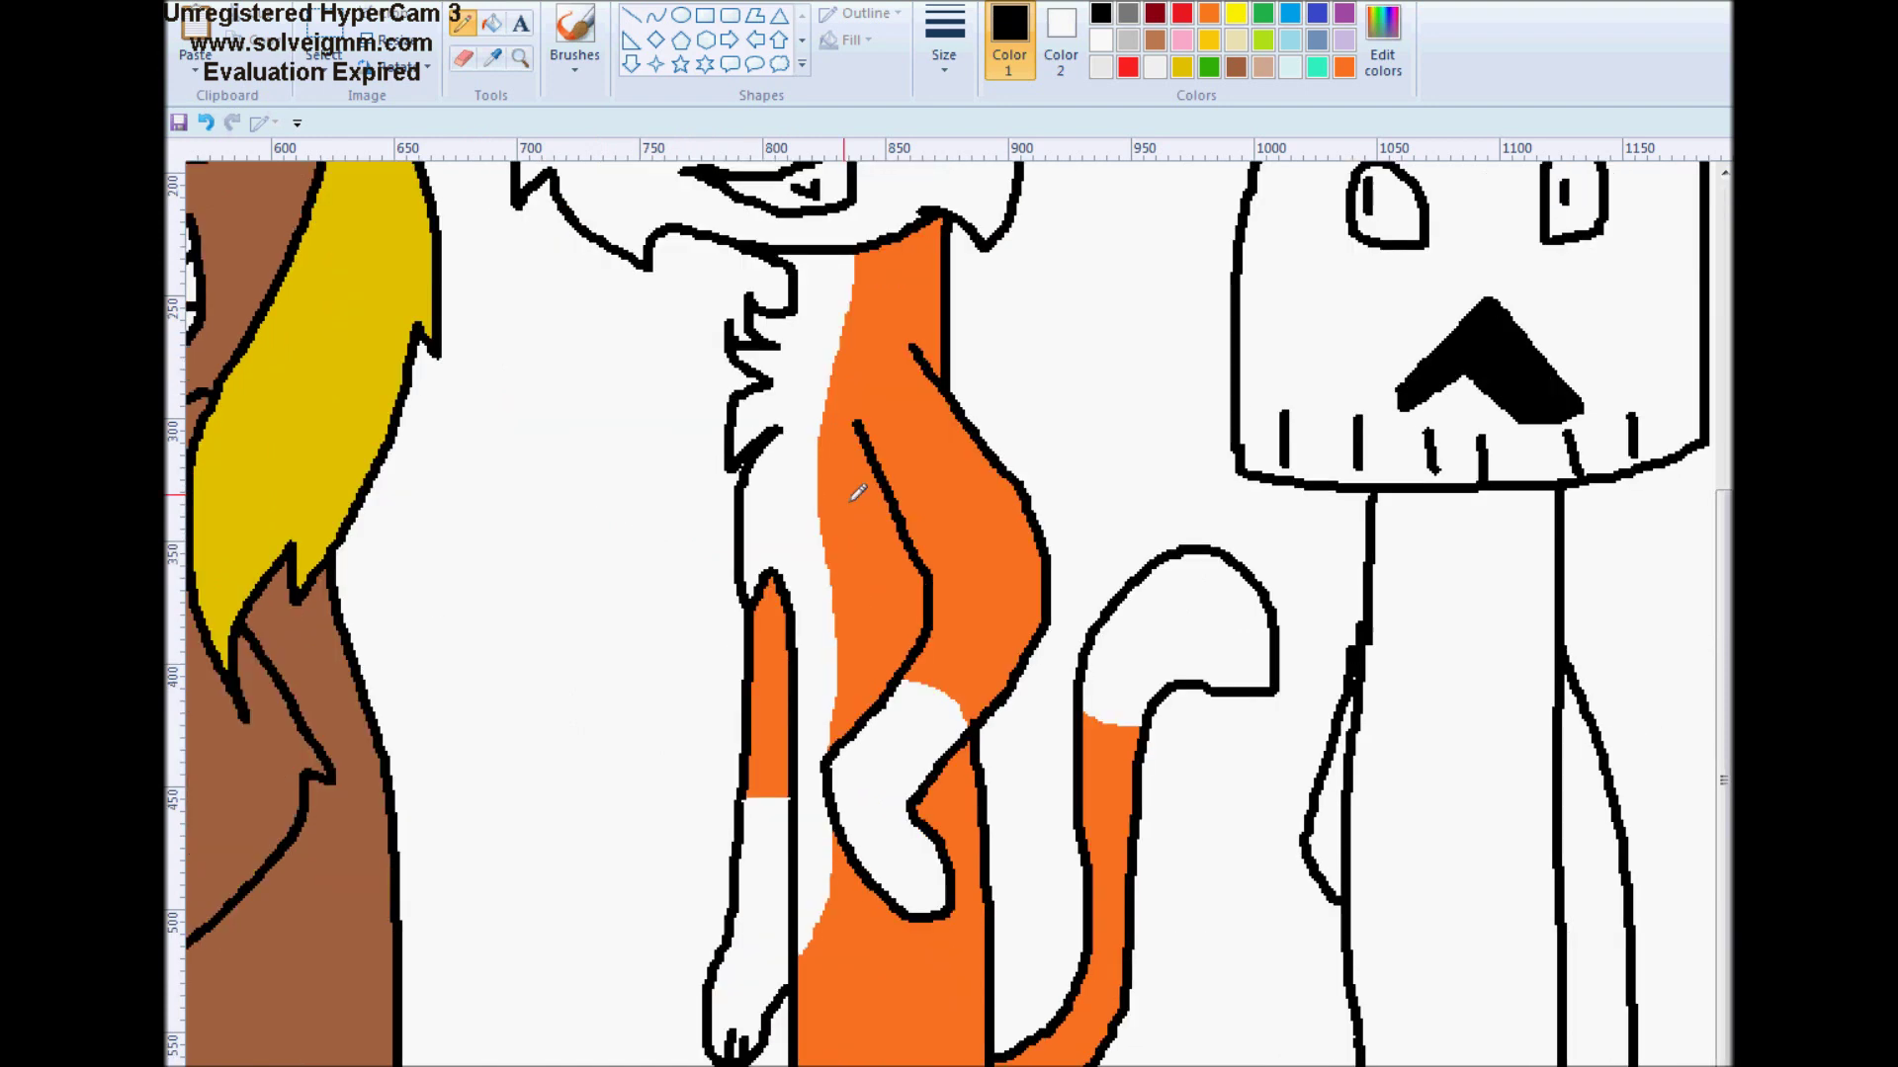
mouse_move(944, 390)
left_mouse_down()
mouse_move(926, 482)
mouse_move(991, 464)
mouse_move(1011, 515)
mouse_move(967, 595)
mouse_move(1041, 605)
left_mouse_up()
mouse_move(1087, 835)
left_mouse_down()
mouse_move(1129, 836)
mouse_move(1094, 883)
left_mouse_up()
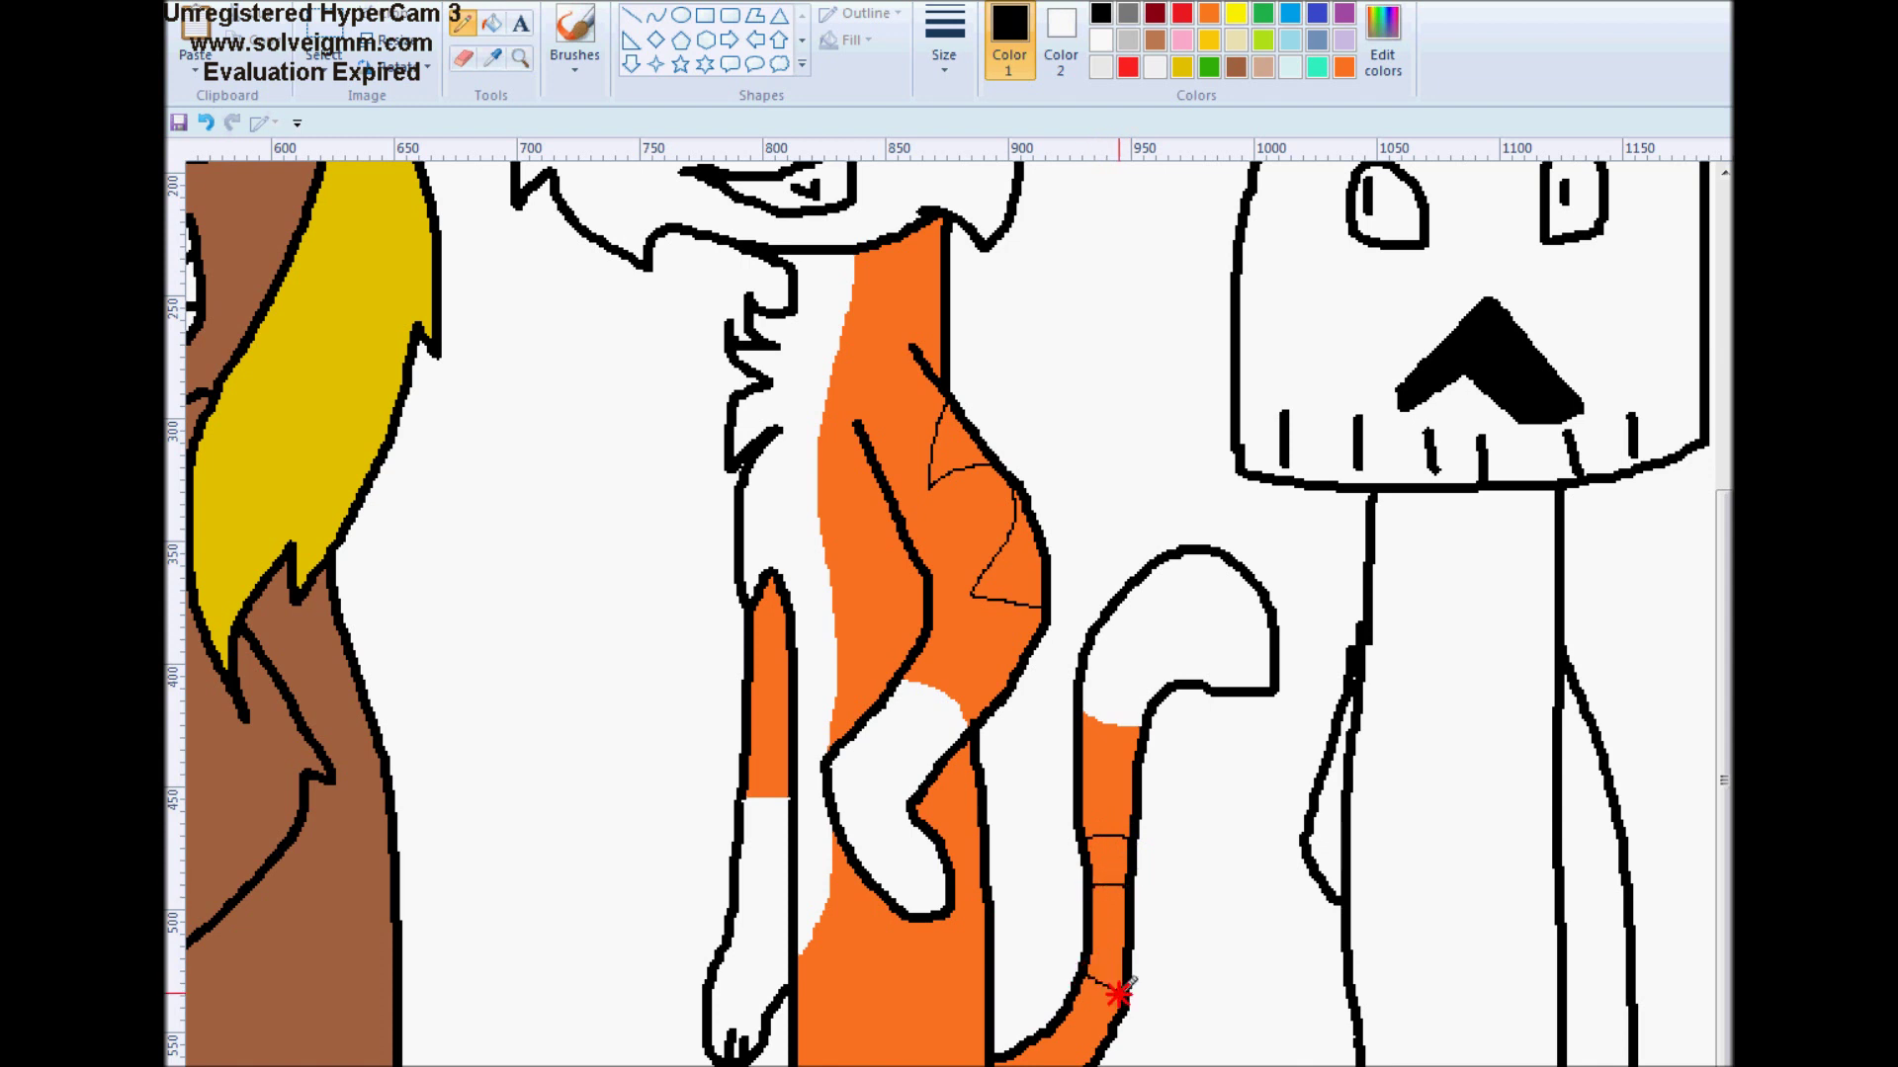
left_click_drag(875, 569, 929, 587)
left_click_drag(977, 893, 976, 1001)
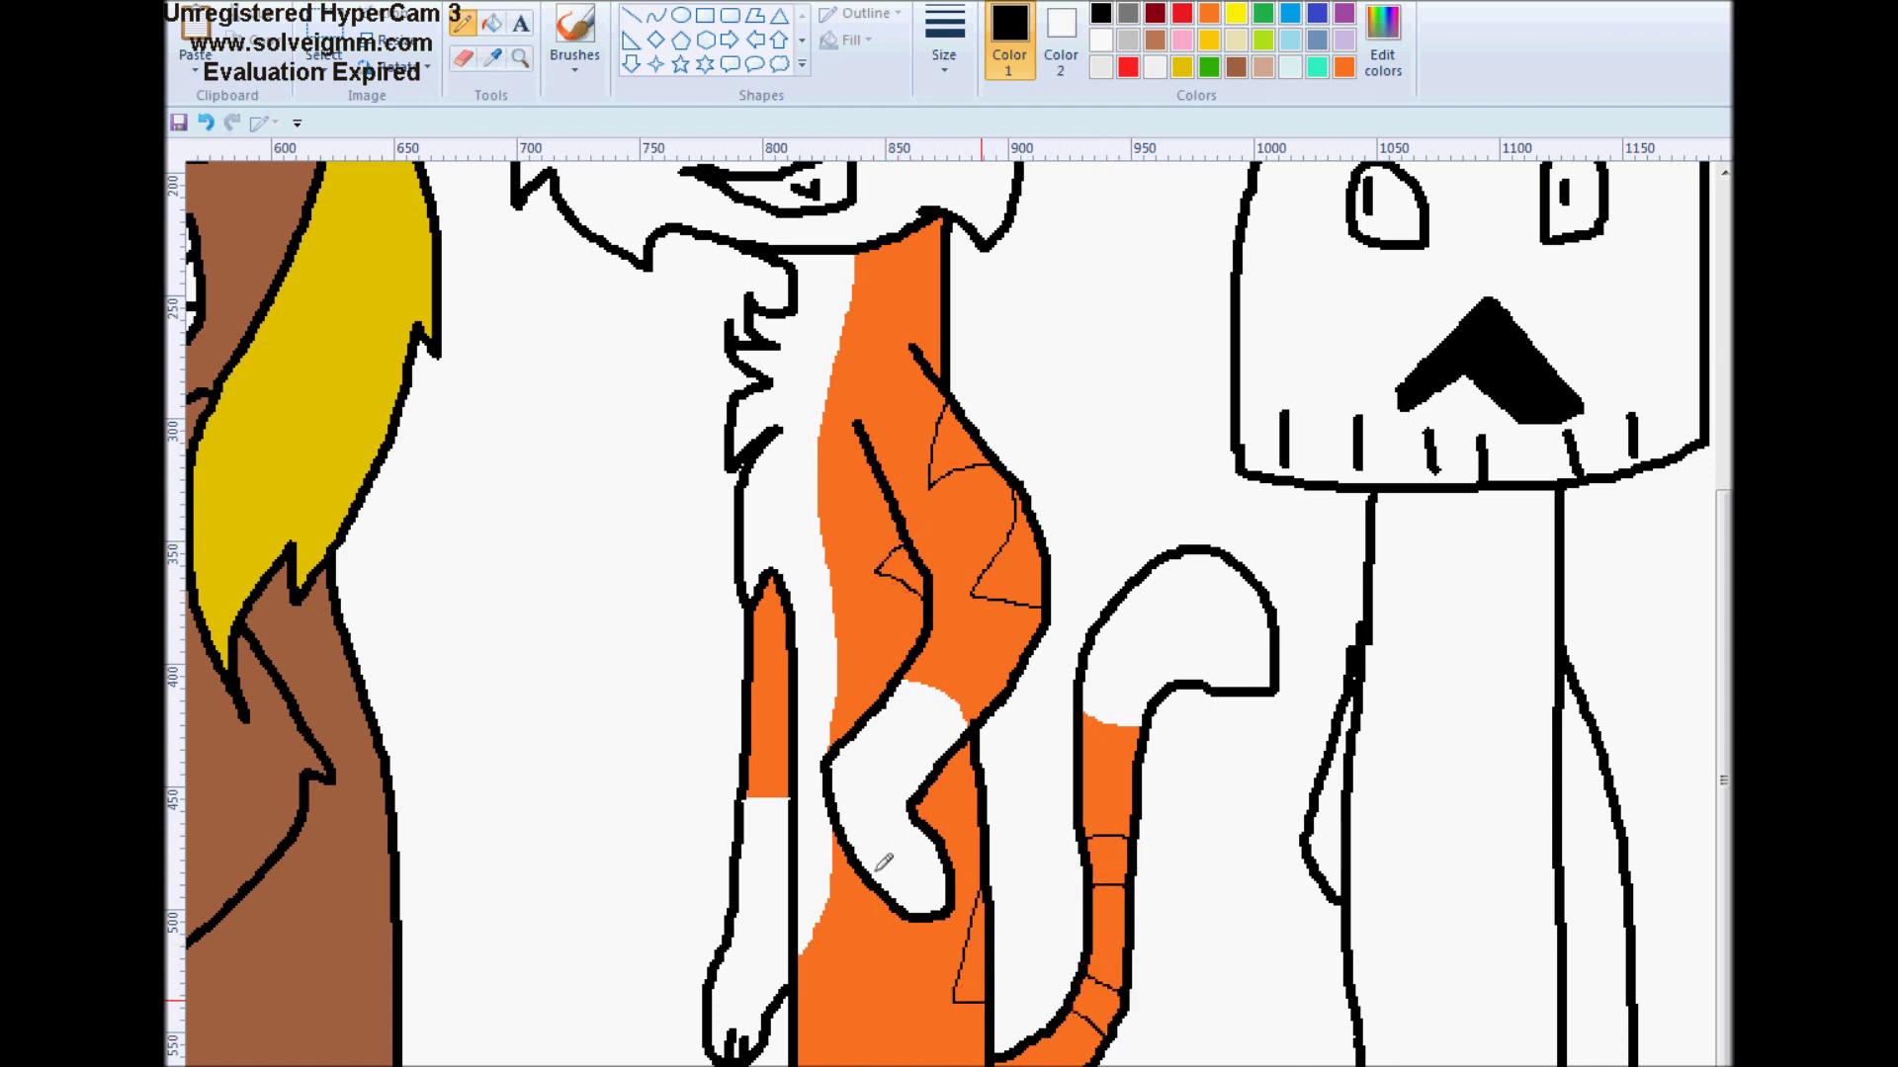
Fill the third character's outlined arm, chest, ear, nose, tail and hip markings with black
left_click(492, 21)
left_click(973, 445)
left_click(1018, 539)
left_click(899, 573)
scroll(983, 279, "up", 5)
left_click(976, 280)
left_click(737, 519)
left_click(638, 383)
scroll(989, 638, "down", 5)
left_click(1107, 860)
left_click(1097, 1003)
left_click(973, 947)
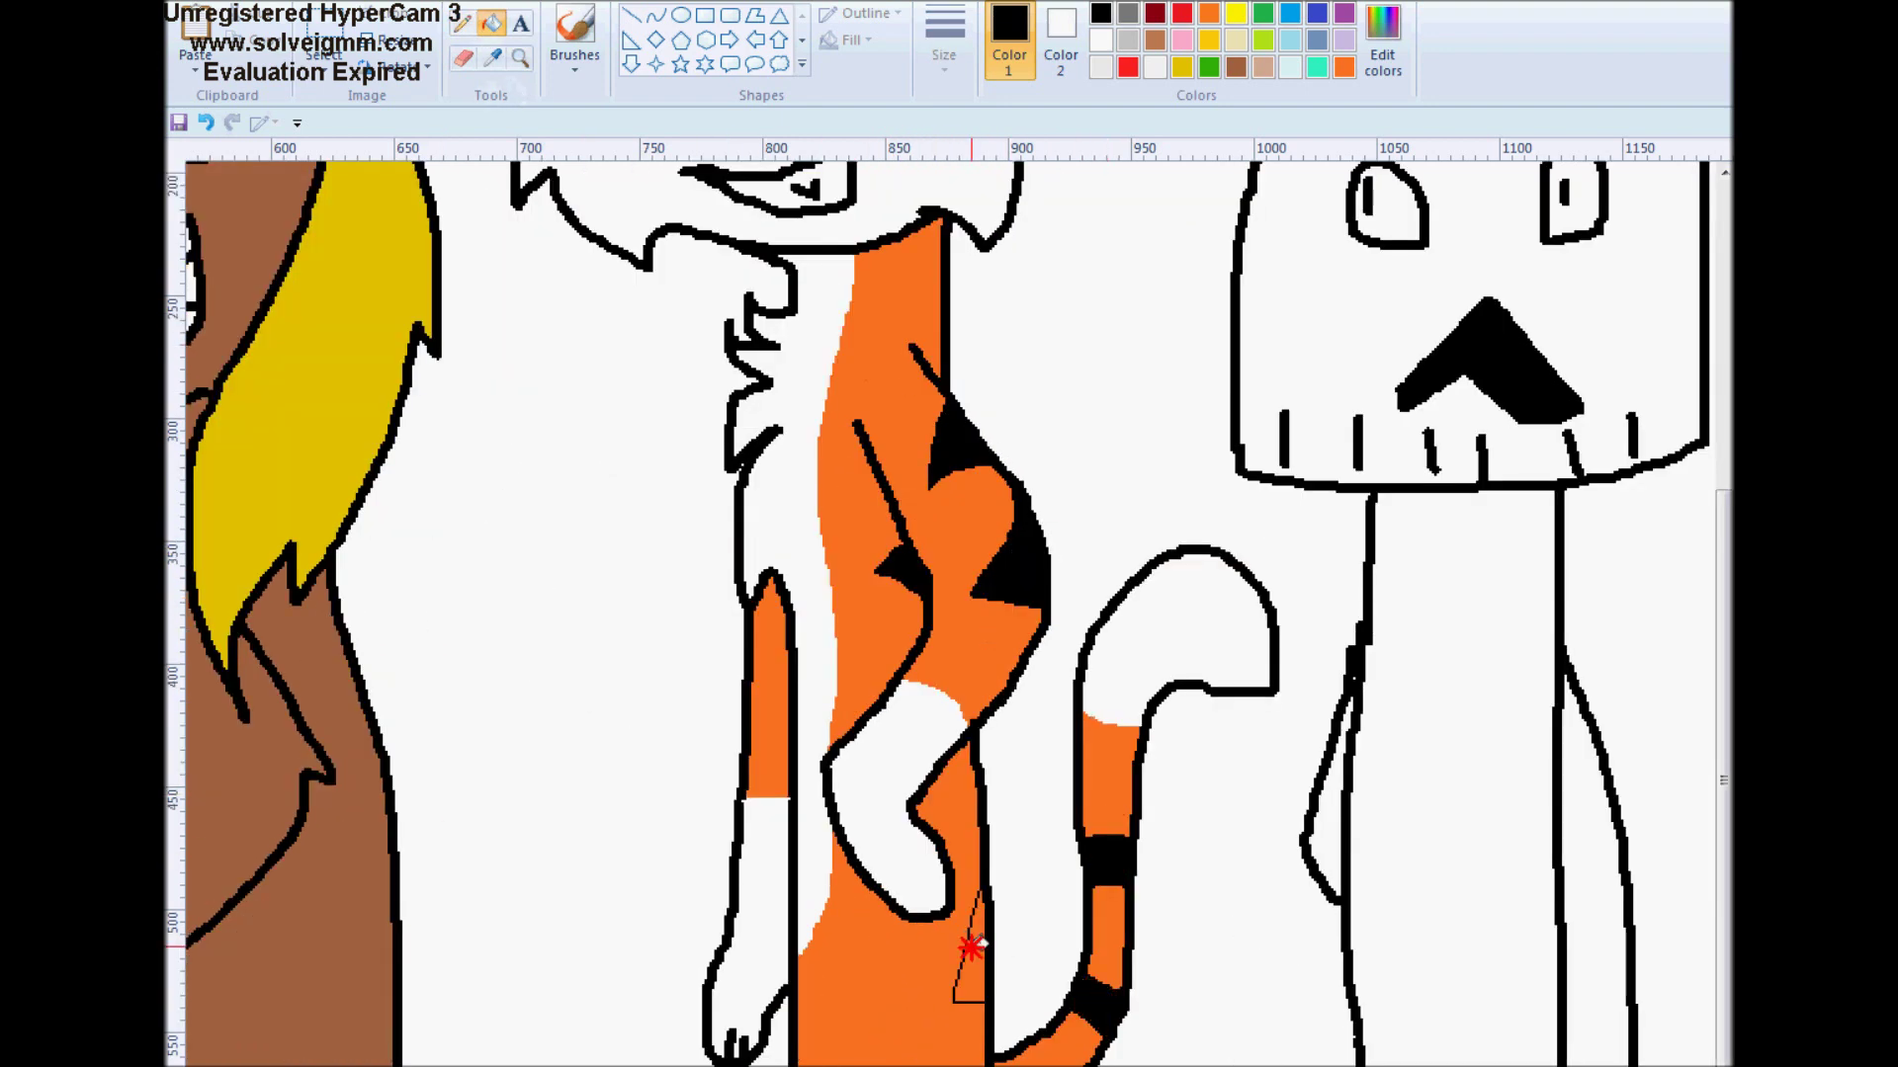
Fill the fourth character's face, body and arm with the custom light gray
scroll(1021, 828, "up", 3)
left_click(1100, 67)
left_click(1434, 554)
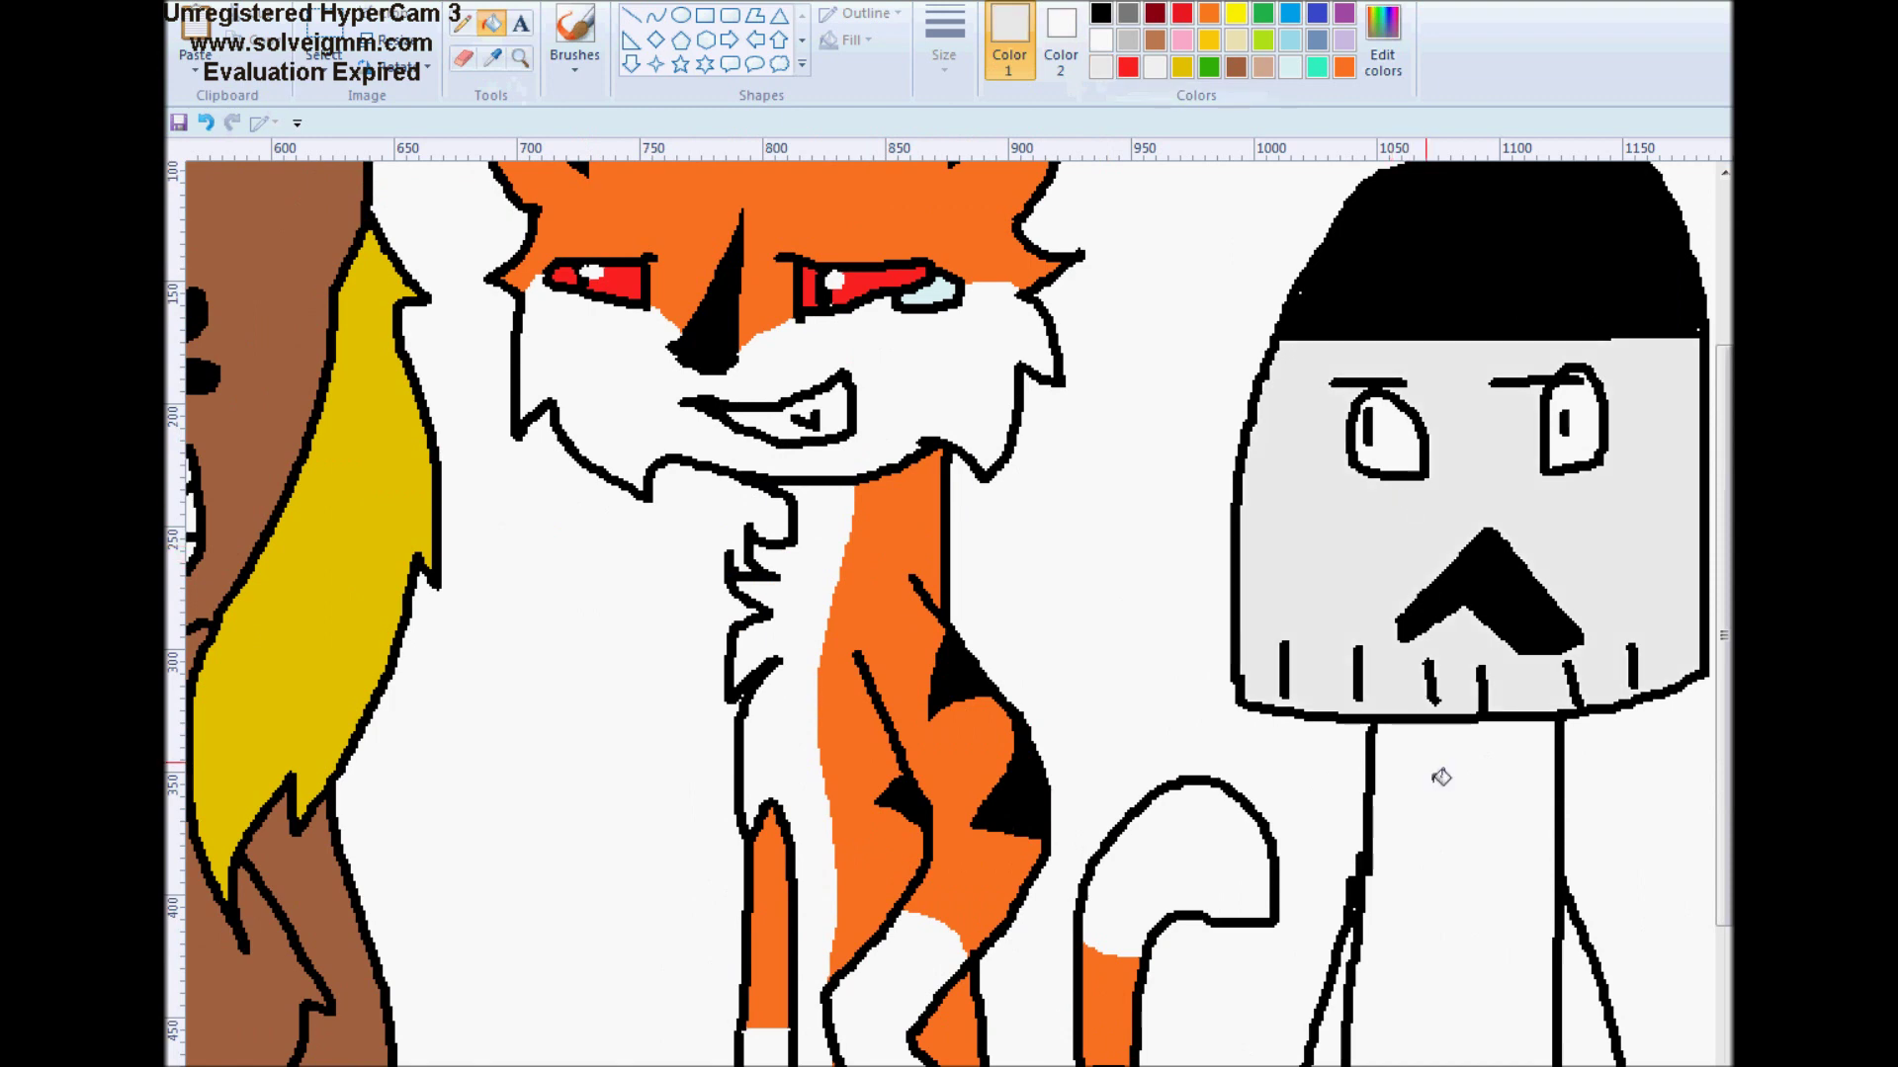
left_click(1441, 776)
scroll(1423, 771, "down", 3)
left_click(1593, 797)
scroll(1589, 860, "down", 3)
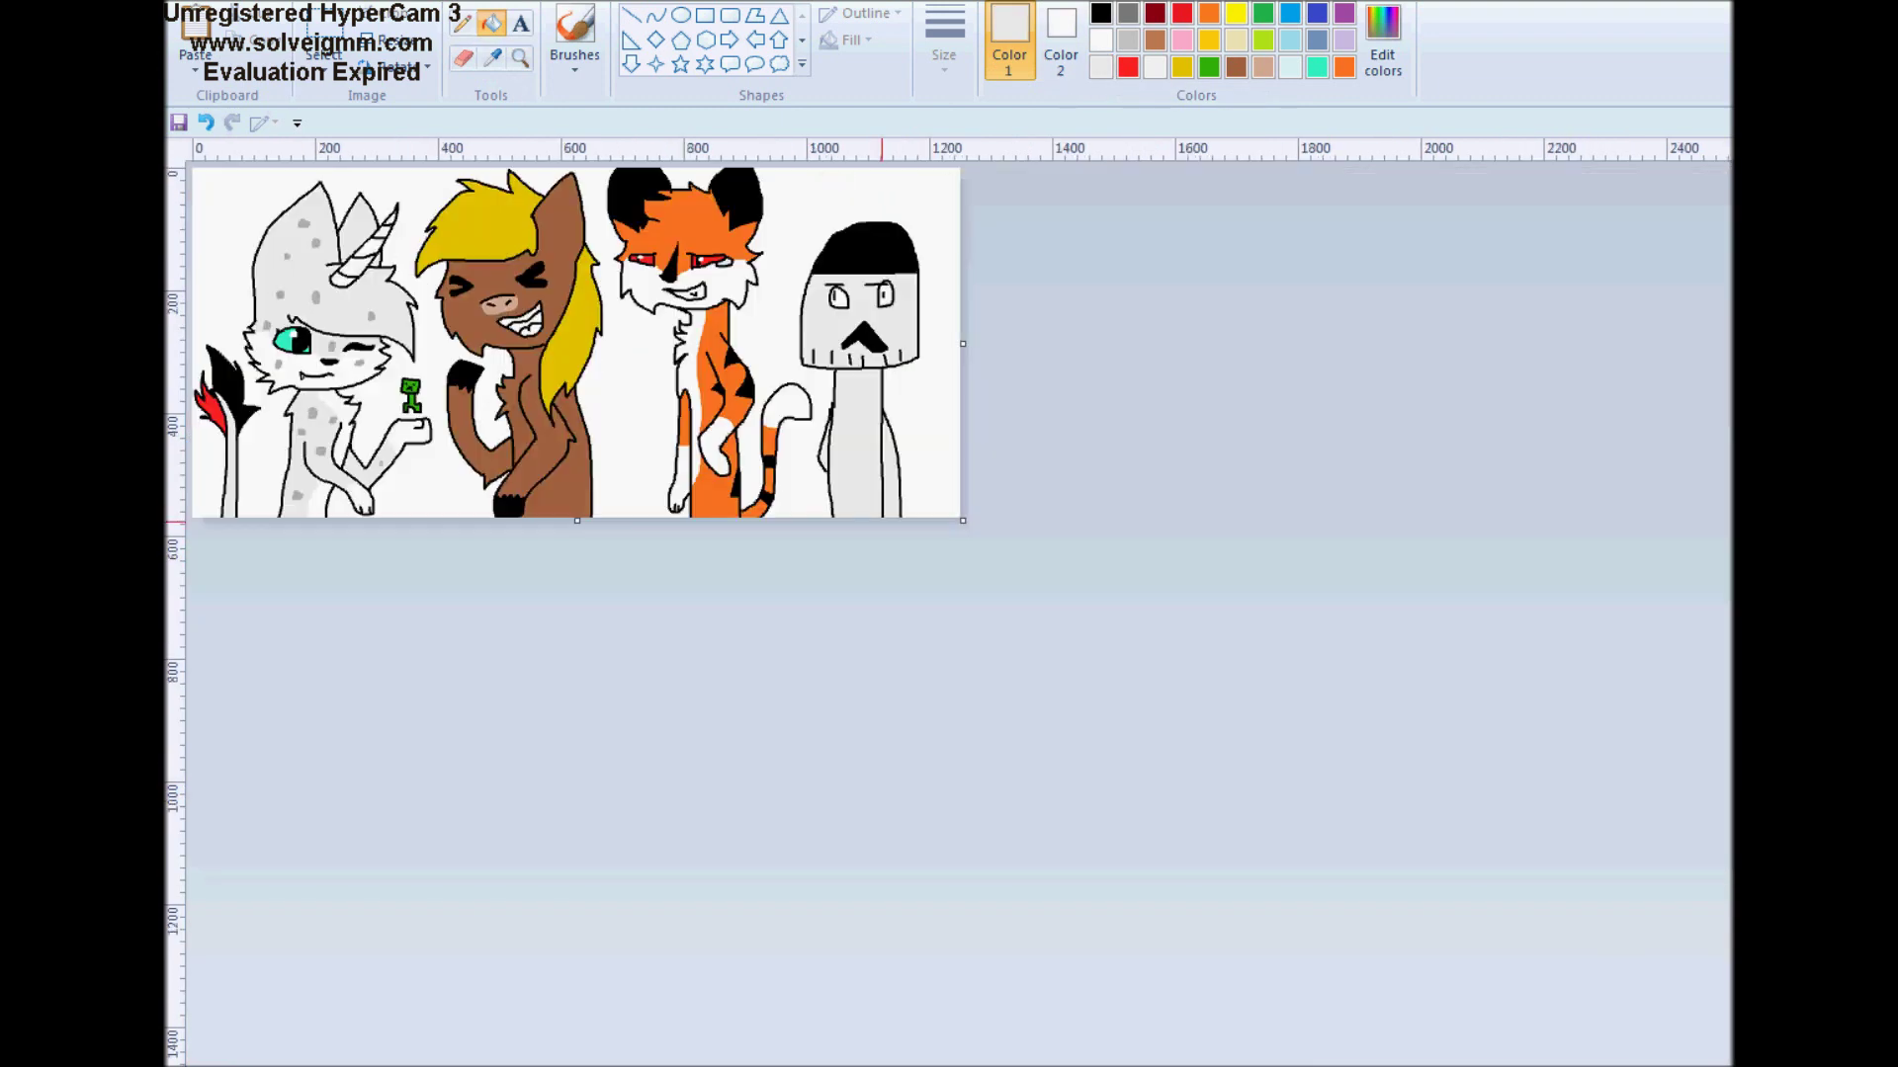